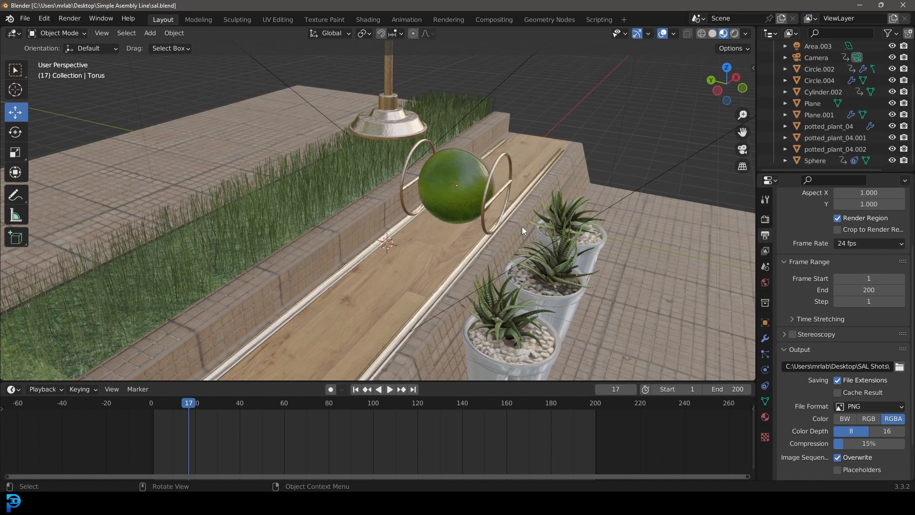
{"action": "middle_click_drag", "start_coordinate": [516, 207], "coordinate": [470, 199]}
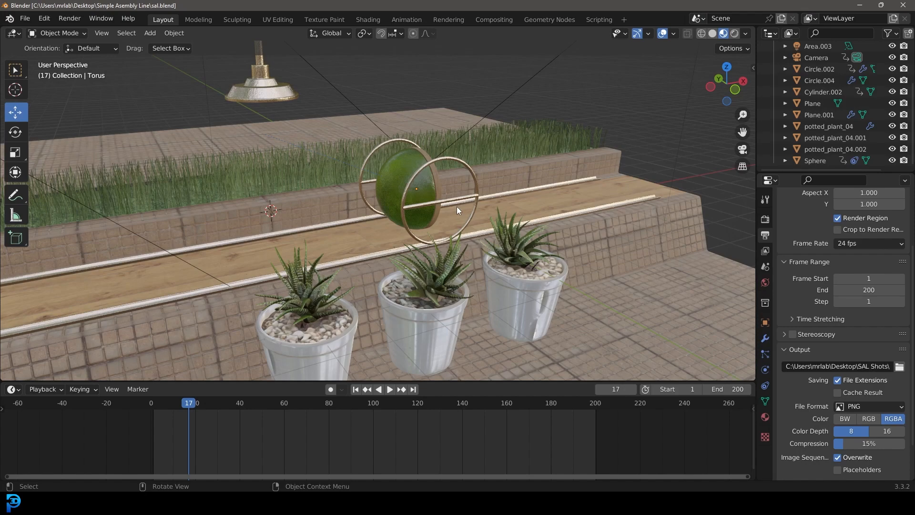
{"action": "middle_click_drag", "start_coordinate": [401, 193], "coordinate": [448, 197]}
{"action": "key", "text": "KP_0"}
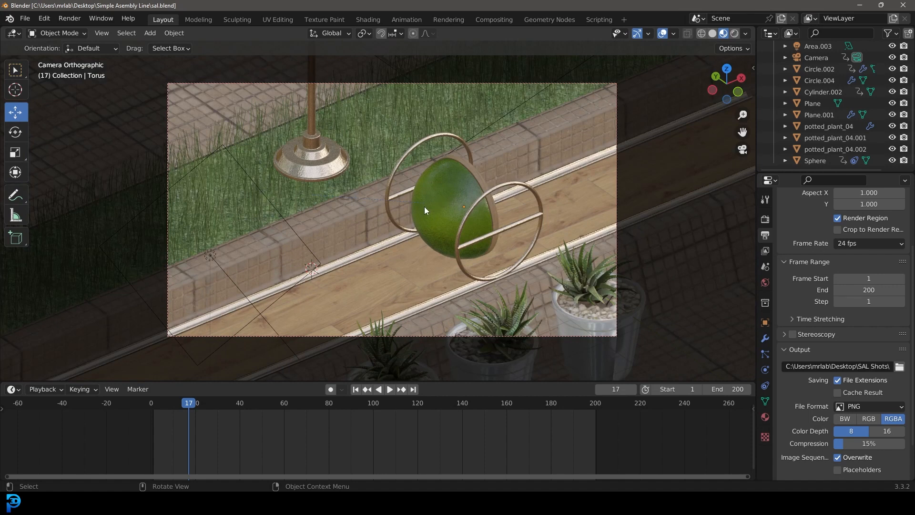
{"action": "scroll", "coordinate": [424, 207], "scroll_direction": "up", "scroll_amount": 3}
- Delete the default cube, camera and light from the new scene
{"action": "left_click_drag", "start_coordinate": [181, 390], "coordinate": [554, 76]}
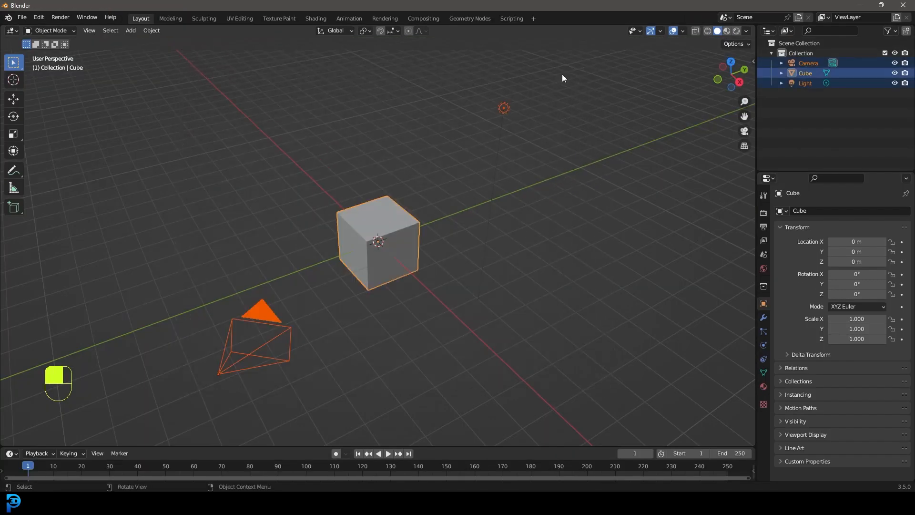
{"action": "key", "text": "Delete"}
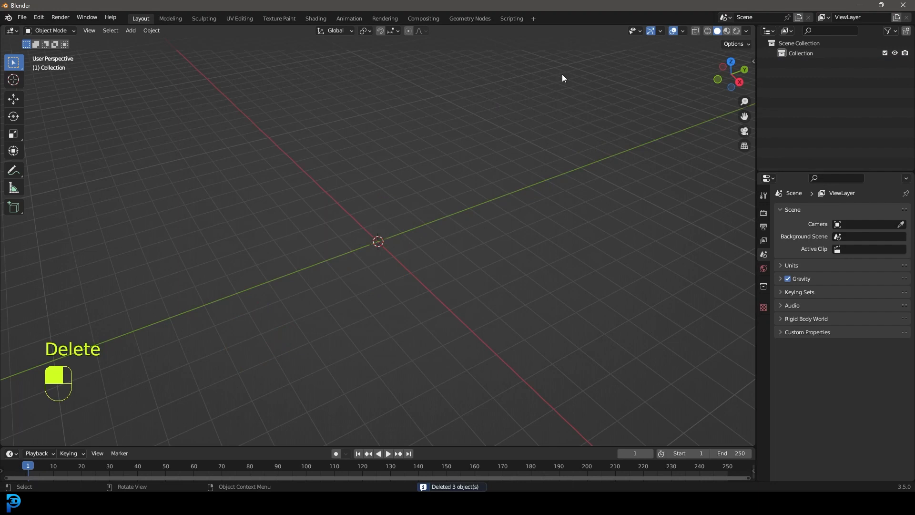
- Add a mesh circle at the world origin while in the front orthographic view
{"action": "key", "text": "KP_1"}
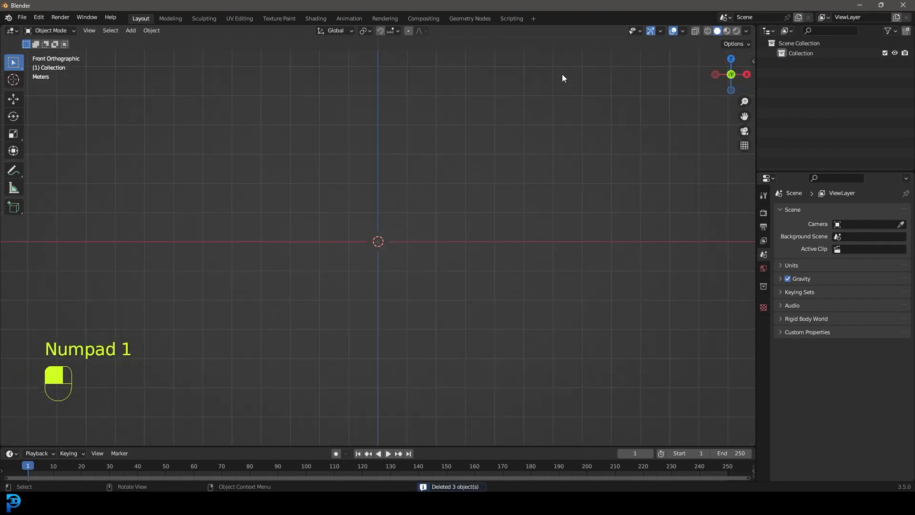
{"action": "scroll", "coordinate": [377, 244], "scroll_direction": "up", "scroll_amount": 4}
{"action": "middle_click_drag", "start_coordinate": [378, 245], "coordinate": [435, 256], "text": "shift"}
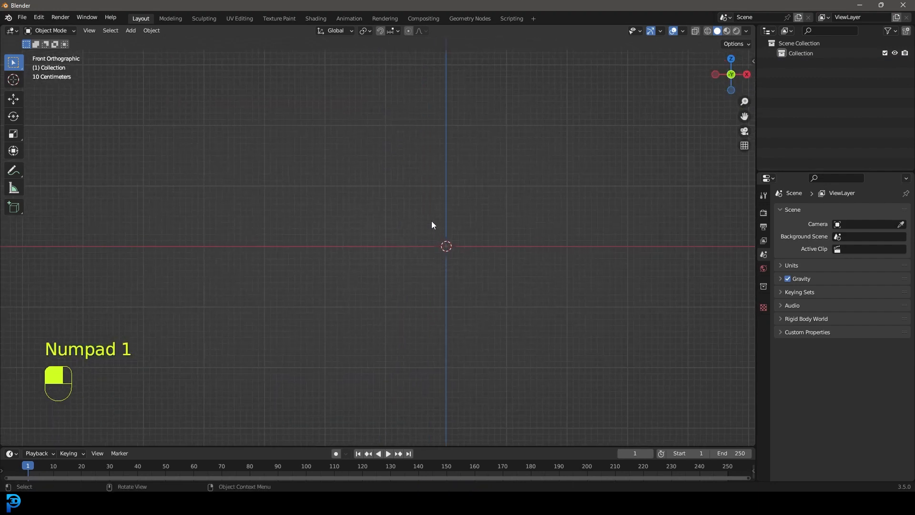
{"action": "key", "text": "shift+a"}
{"action": "mouse_move", "coordinate": [431, 221]}
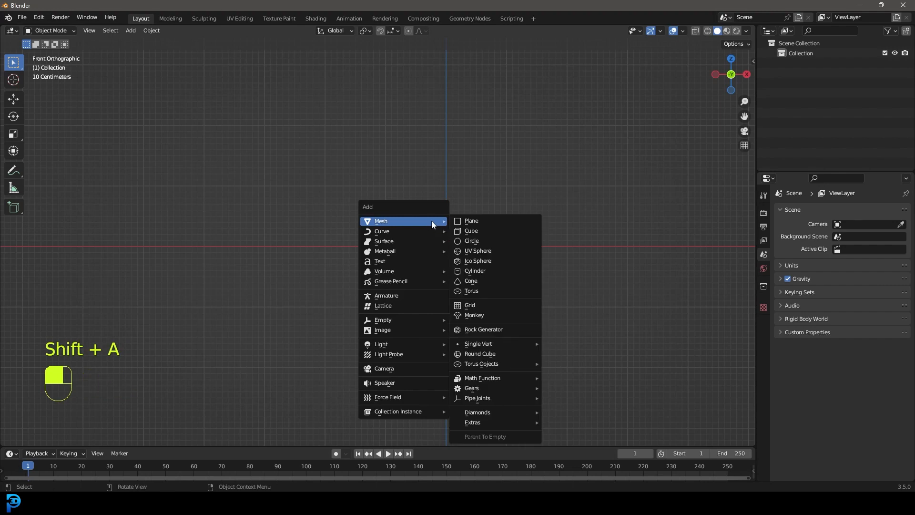
{"action": "left_click", "coordinate": [484, 241]}
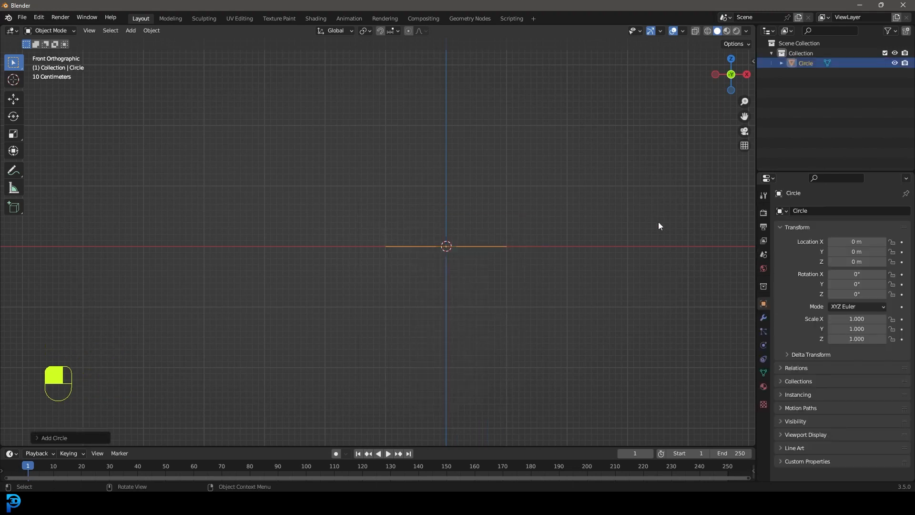
- Extrude the entire circle upward along the Z axis by about 0.13 m to form a thin ring wall
{"action": "scroll", "coordinate": [499, 240], "scroll_direction": "up", "scroll_amount": 3}
{"action": "key", "text": "Tab"}
{"action": "scroll", "coordinate": [582, 263], "scroll_direction": "up", "scroll_amount": 1}
{"action": "left_click_drag", "start_coordinate": [239, 180], "coordinate": [669, 184]}
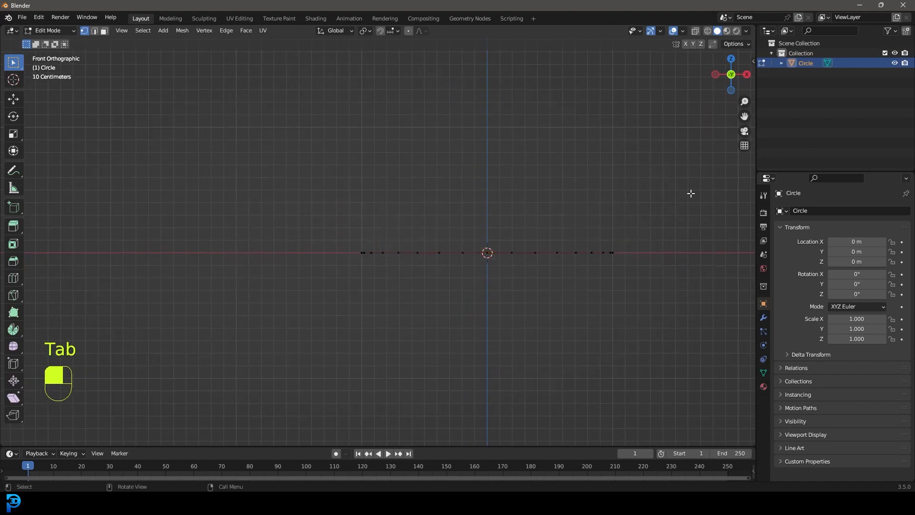
{"action": "key", "text": "a"}
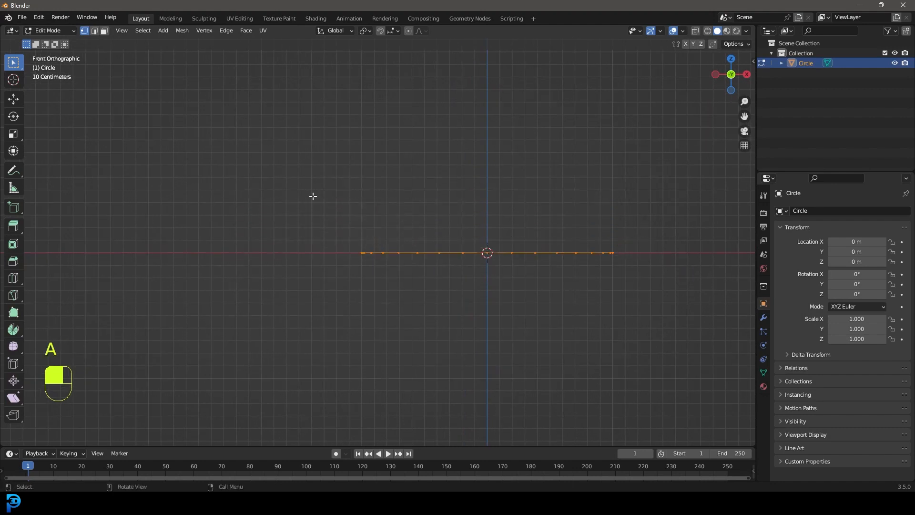
{"action": "key", "text": "e"}
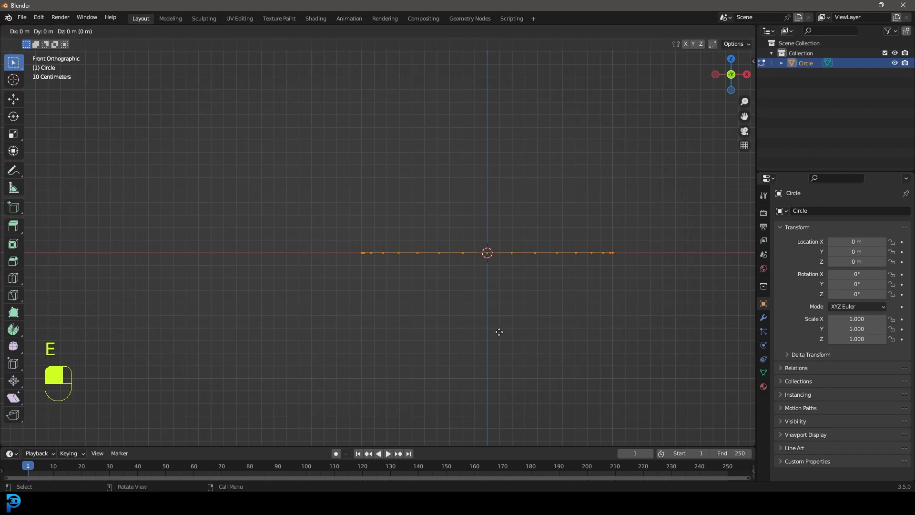
{"action": "key", "text": "z"}
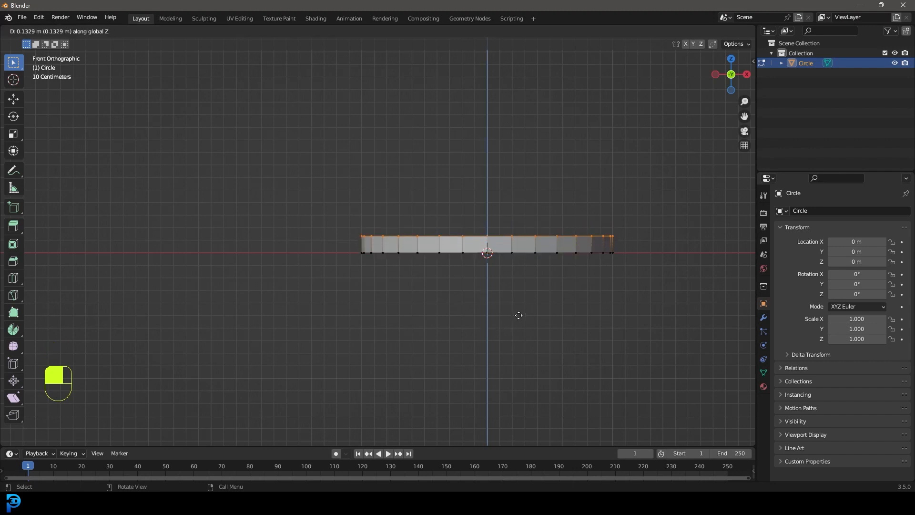
{"action": "left_click", "coordinate": [518, 315]}
- Fill the top and bottom openings of the ring with faces to make a closed disc
{"action": "middle_click_drag", "start_coordinate": [519, 315], "coordinate": [499, 260]}
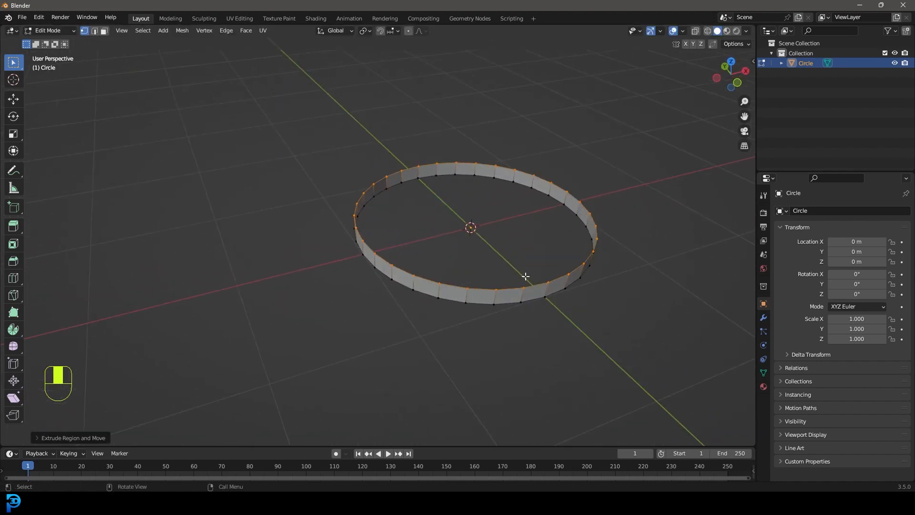
{"action": "key", "text": "f"}
{"action": "middle_click_drag", "start_coordinate": [525, 276], "coordinate": [109, 44]}
{"action": "key", "text": "alt+a"}
{"action": "key", "text": "f"}
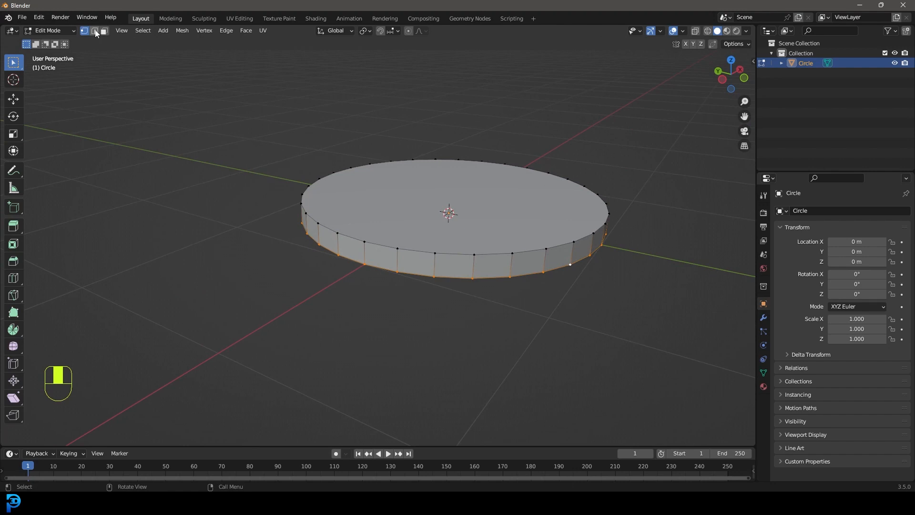
- Bevel the disc's top and bottom outer edge loops with 3 segments and a width of about 0.013 m
{"action": "left_click", "coordinate": [96, 32]}
{"action": "scroll", "coordinate": [393, 275], "scroll_direction": "up", "scroll_amount": 2}
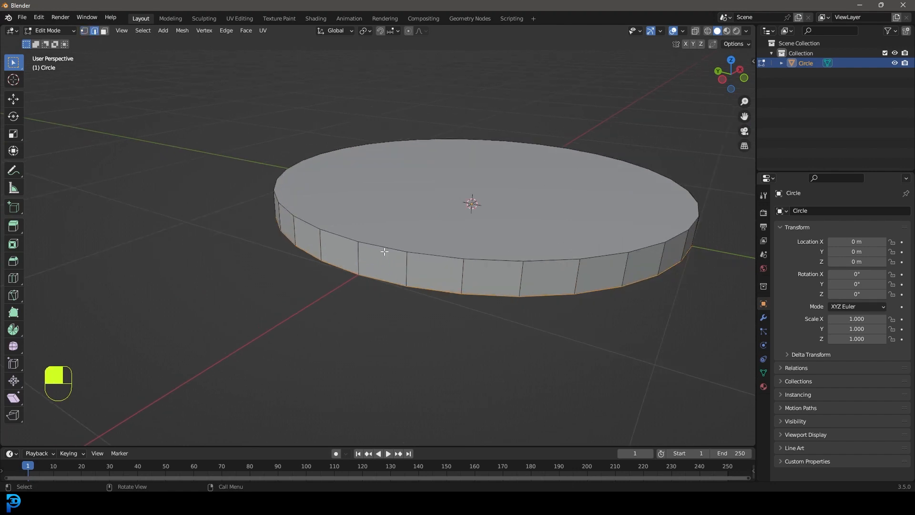
{"action": "middle_click_drag", "start_coordinate": [376, 292], "coordinate": [396, 264]}
{"action": "key", "text": "alt+a"}
{"action": "left_click", "coordinate": [398, 259], "text": "alt+shift"}
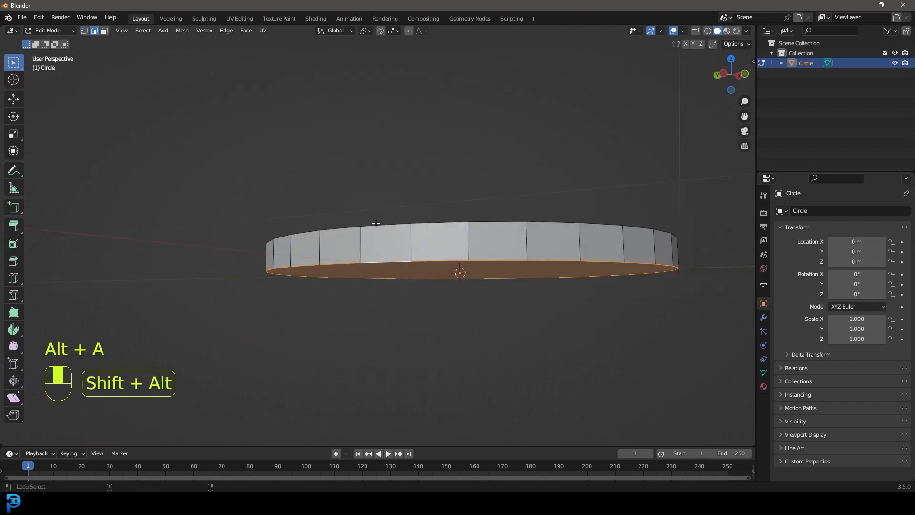
{"action": "middle_click_drag", "start_coordinate": [423, 207], "coordinate": [383, 346]}
{"action": "scroll", "coordinate": [485, 274], "scroll_direction": "up", "scroll_amount": 4}
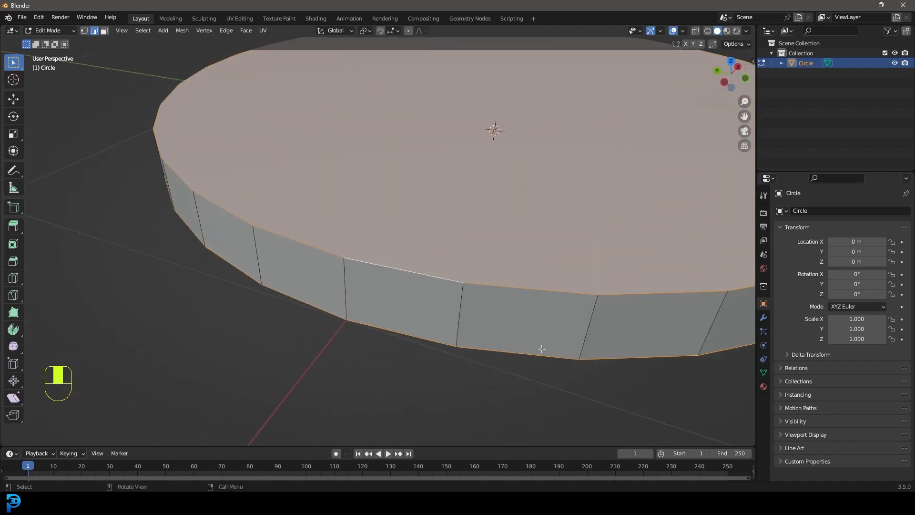
{"action": "key", "text": "ctrl+b"}
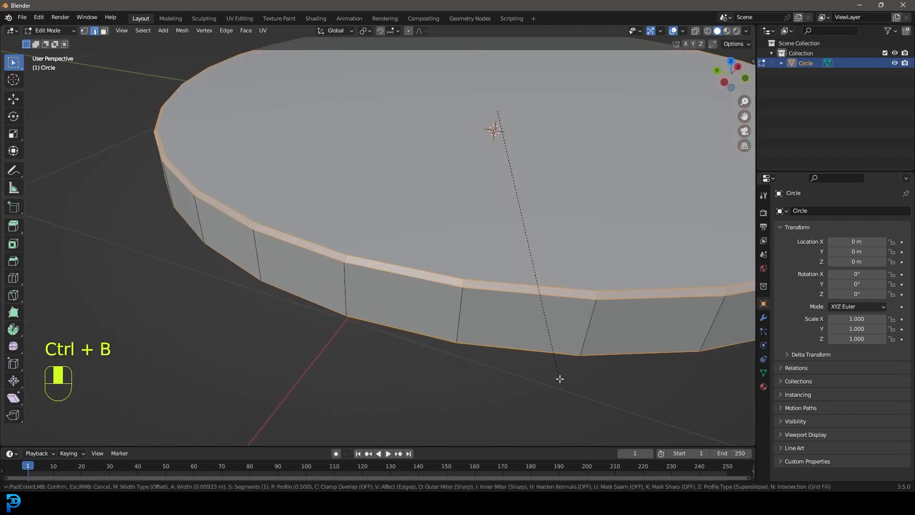
{"action": "scroll", "coordinate": [560, 379], "scroll_direction": "up", "scroll_amount": 2}
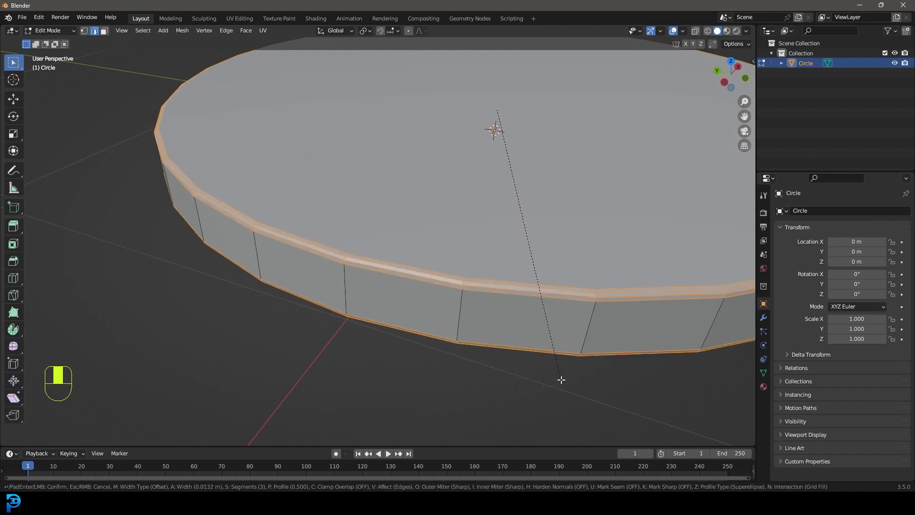
{"action": "left_click", "coordinate": [561, 380]}
- Add a Subdivision Surface modifier to the disc and shade it smooth
{"action": "scroll", "coordinate": [435, 274], "scroll_direction": "down", "scroll_amount": 5}
{"action": "middle_click_drag", "start_coordinate": [400, 257], "coordinate": [383, 239]}
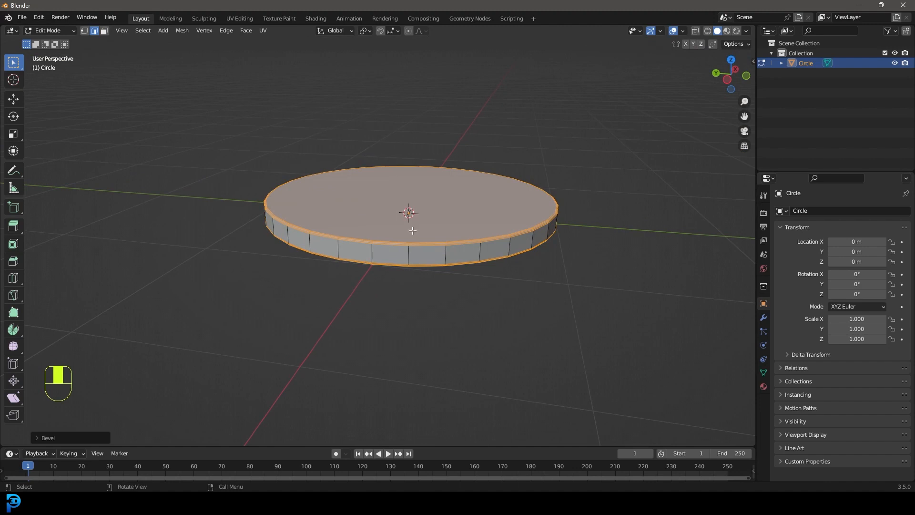
{"action": "key", "text": "Tab"}
{"action": "left_click", "coordinate": [763, 317]}
{"action": "left_click", "coordinate": [810, 211]}
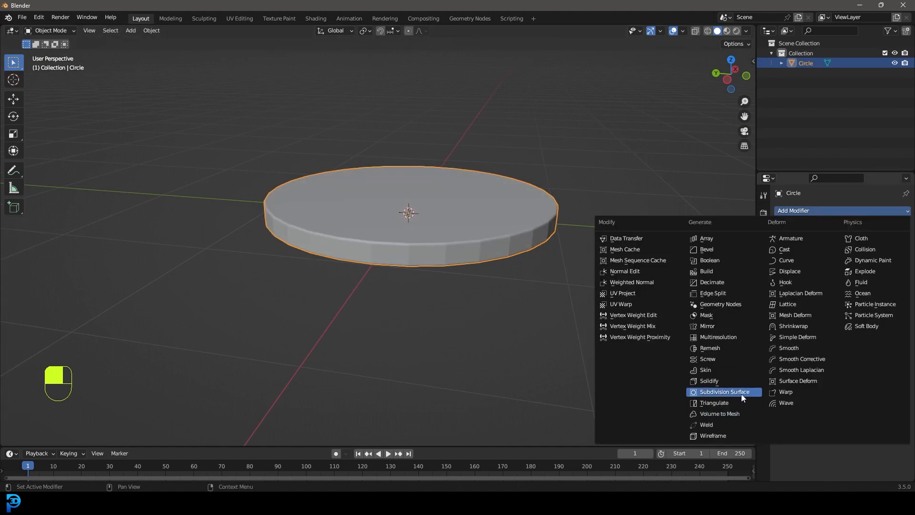
{"action": "left_click", "coordinate": [741, 394]}
{"action": "middle_click_drag", "start_coordinate": [435, 221], "coordinate": [423, 228]}
{"action": "scroll", "coordinate": [423, 229], "scroll_direction": "up", "scroll_amount": 1}
{"action": "right_click", "coordinate": [436, 166]}
{"action": "left_click", "coordinate": [436, 166]}
- Select the disc's top and bottom faces in Edit Mode and set the transform pivot point to Individual Origins
{"action": "scroll", "coordinate": [406, 170], "scroll_direction": "up", "scroll_amount": 2}
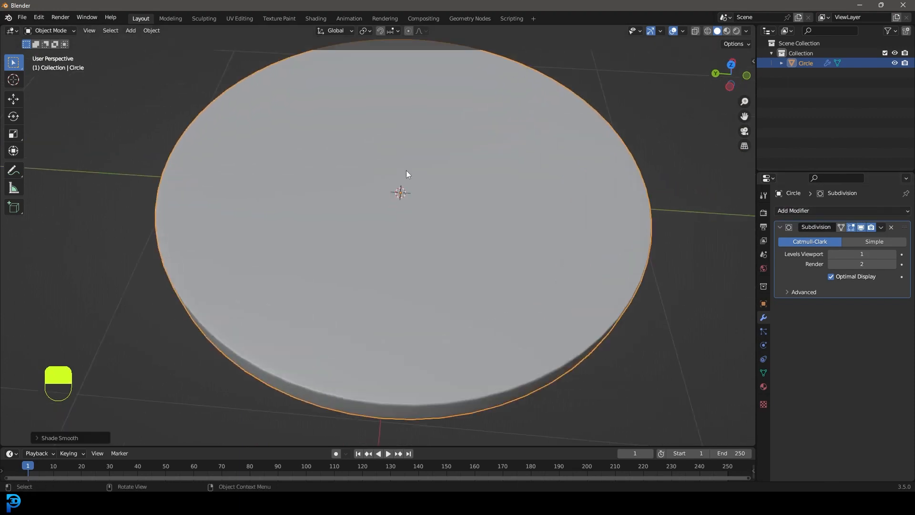
{"action": "key", "text": "Tab"}
{"action": "scroll", "coordinate": [429, 190], "scroll_direction": "down", "scroll_amount": 4}
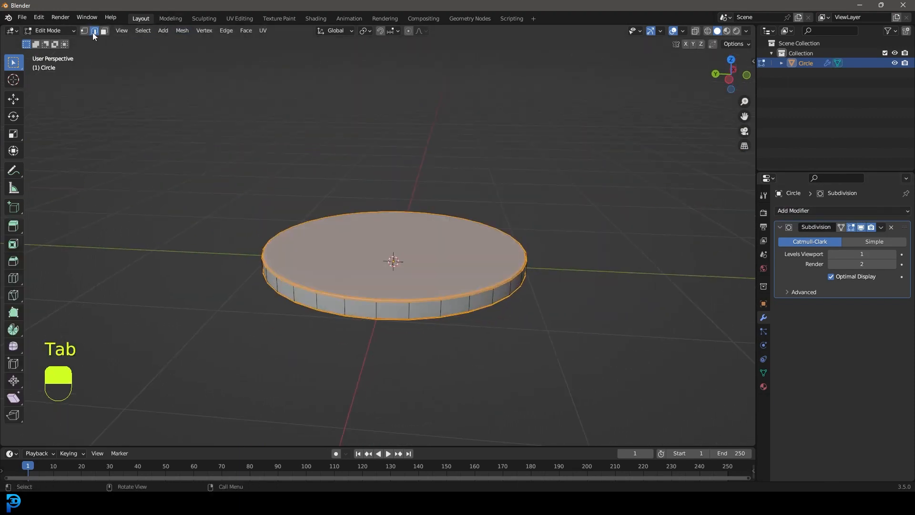
{"action": "left_click", "coordinate": [104, 31]}
{"action": "middle_click_drag", "start_coordinate": [333, 134], "coordinate": [502, 299]}
{"action": "middle_click_drag", "start_coordinate": [444, 255], "coordinate": [433, 308]}
{"action": "scroll", "coordinate": [442, 135], "scroll_direction": "up", "scroll_amount": 2}
{"action": "left_click", "coordinate": [442, 155], "text": "shift"}
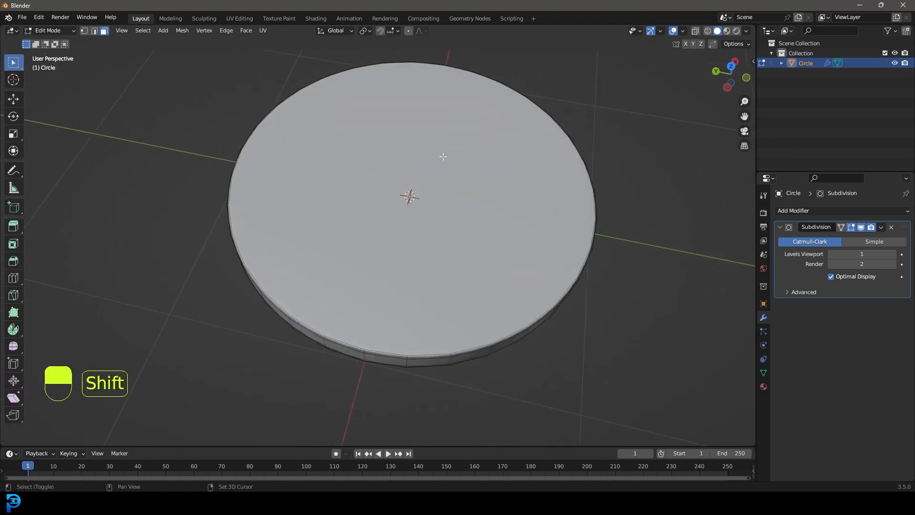
{"action": "middle_click_drag", "start_coordinate": [432, 167], "coordinate": [449, 185]}
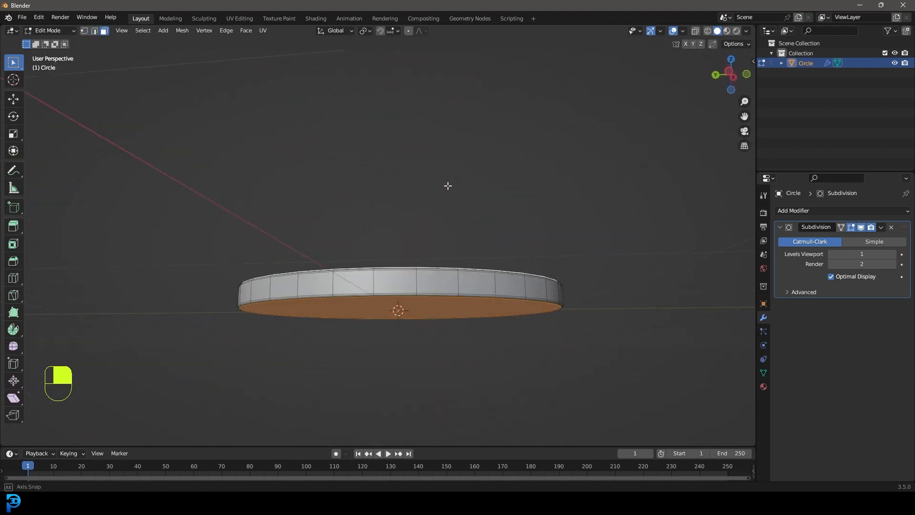
{"action": "left_click", "coordinate": [366, 31]}
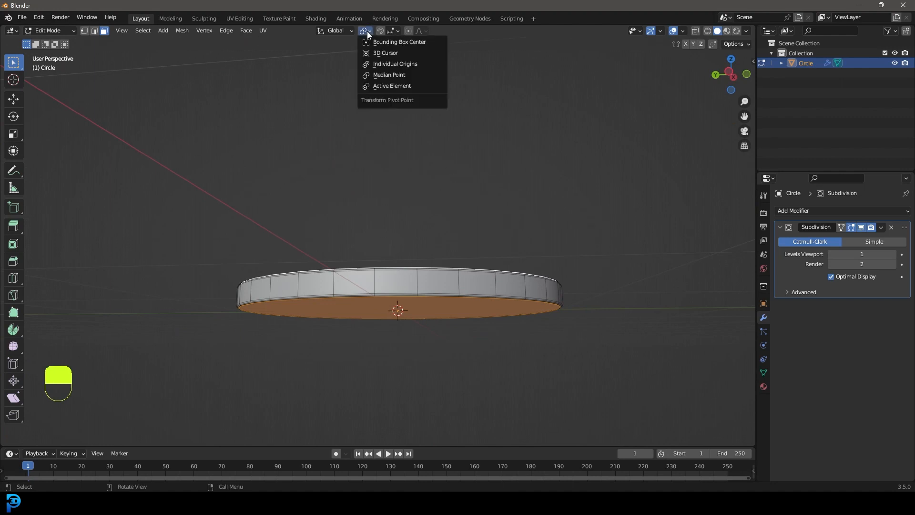
{"action": "left_click", "coordinate": [407, 64]}
- Inset the selected top and bottom faces by about 0.7 m to leave a small circle at each centre
{"action": "middle_click_drag", "start_coordinate": [449, 80], "coordinate": [633, 239]}
{"action": "scroll", "coordinate": [632, 239], "scroll_direction": "up", "scroll_amount": 2}
{"action": "key", "text": "i"}
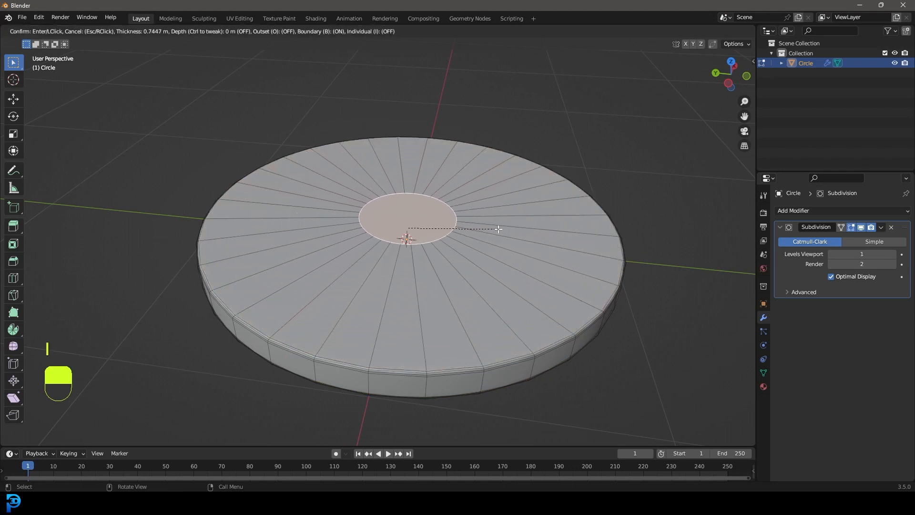
{"action": "left_click", "coordinate": [506, 234]}
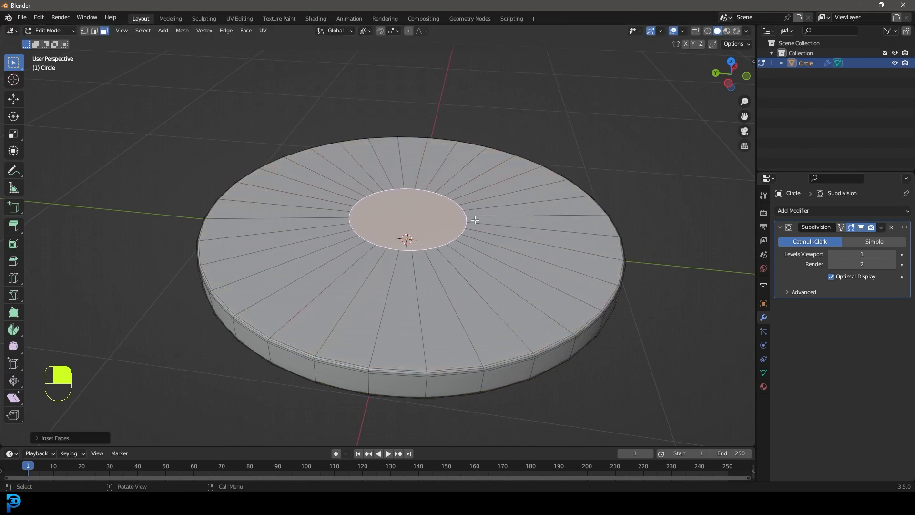
- Delete the two inset centre faces and set the transform pivot point back to Median Point
{"action": "key", "text": "x"}
{"action": "left_click", "coordinate": [374, 188]}
{"action": "scroll", "coordinate": [391, 143], "scroll_direction": "up", "scroll_amount": 2}
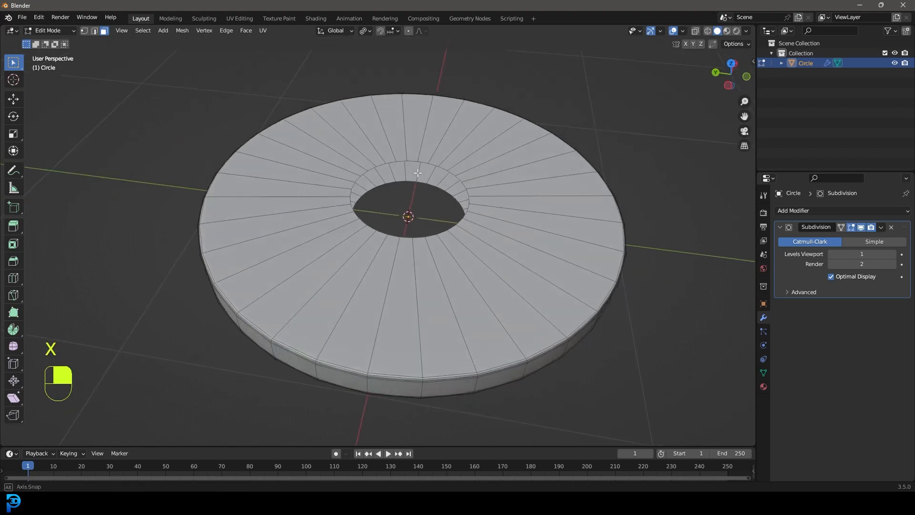
{"action": "left_click", "coordinate": [404, 30]}
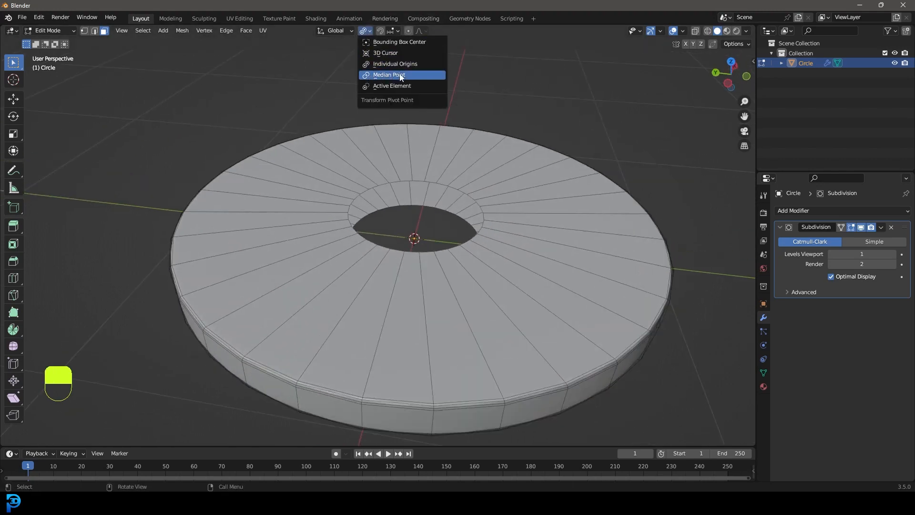
- Select the upper and lower hole rims in wireframe shading, bridge their edge loops, and return to solid shading
{"action": "left_click", "coordinate": [84, 30]}
{"action": "middle_click_drag", "start_coordinate": [379, 153], "coordinate": [380, 187]}
{"action": "key", "text": "z"}
{"action": "left_click", "coordinate": [311, 234]}
{"action": "left_click_drag", "start_coordinate": [312, 249], "coordinate": [500, 87]}
{"action": "middle_click_drag", "start_coordinate": [500, 88], "coordinate": [448, 147]}
{"action": "key", "text": "shift+e"}
{"action": "key", "text": "ctrl+e"}
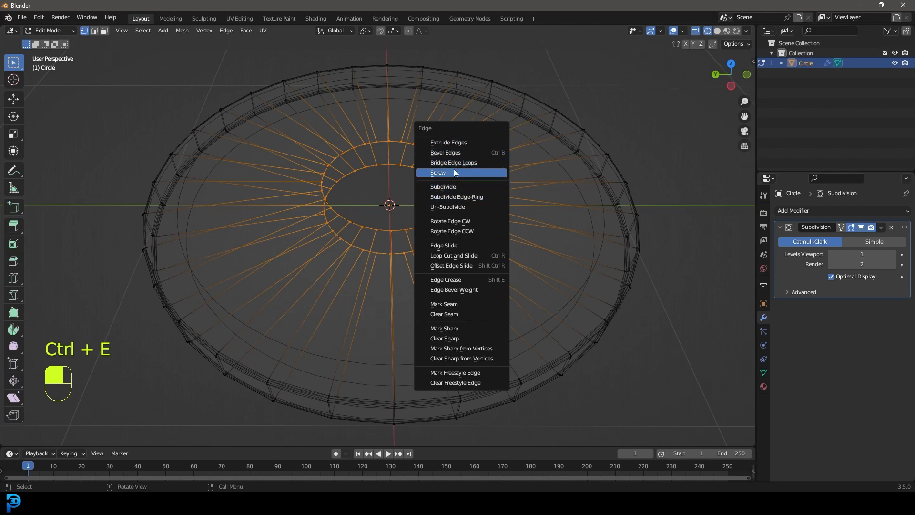
{"action": "left_click", "coordinate": [467, 165]}
{"action": "key", "text": "z"}
{"action": "left_click", "coordinate": [533, 180]}
- Bevel the hole's upper and lower edge loops with 3 segments, about 0.013 m wide, and return to Object Mode
{"action": "middle_click_drag", "start_coordinate": [427, 224], "coordinate": [424, 198]}
{"action": "scroll", "coordinate": [427, 231], "scroll_direction": "up", "scroll_amount": 2}
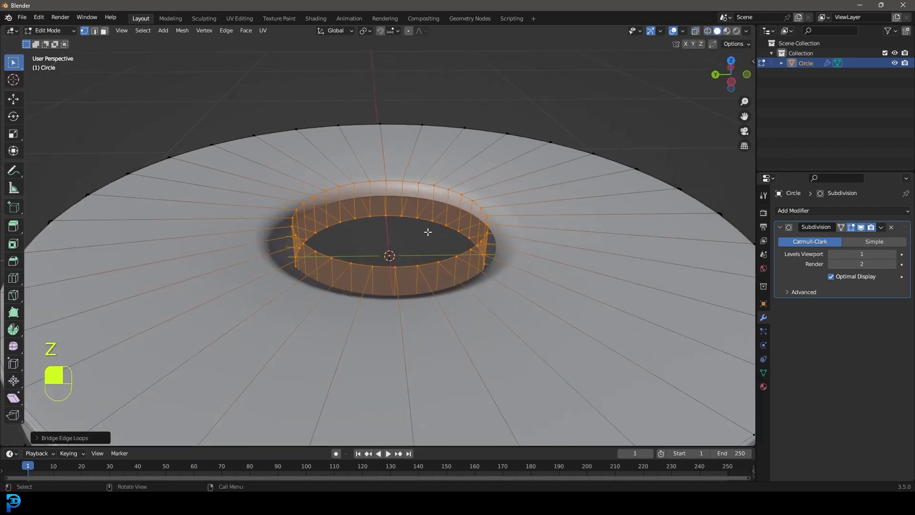
{"action": "left_click", "coordinate": [94, 31]}
{"action": "key", "text": "alt+a"}
{"action": "left_click", "coordinate": [382, 193], "text": "alt+shift"}
{"action": "left_click", "coordinate": [381, 177], "text": "alt+shift"}
{"action": "scroll", "coordinate": [541, 233], "scroll_direction": "up", "scroll_amount": 1}
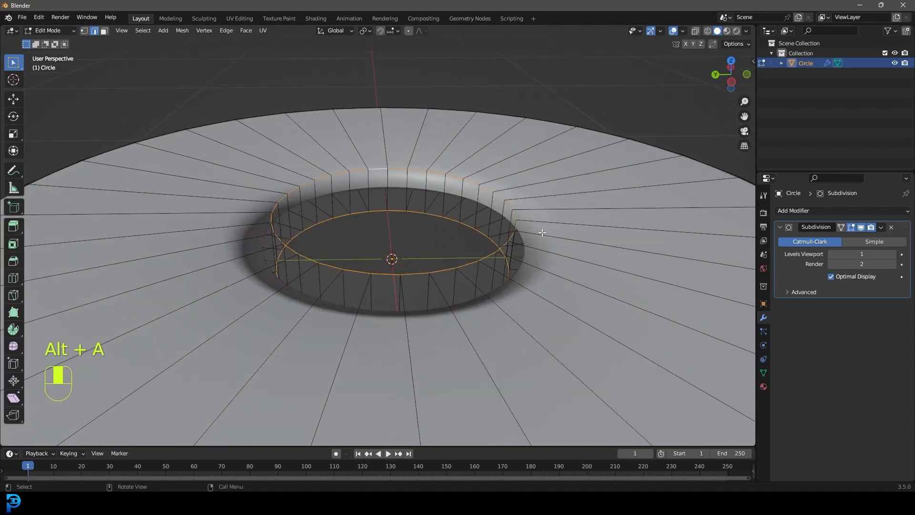
{"action": "key", "text": "ctrl+b"}
{"action": "left_click", "coordinate": [551, 237]}
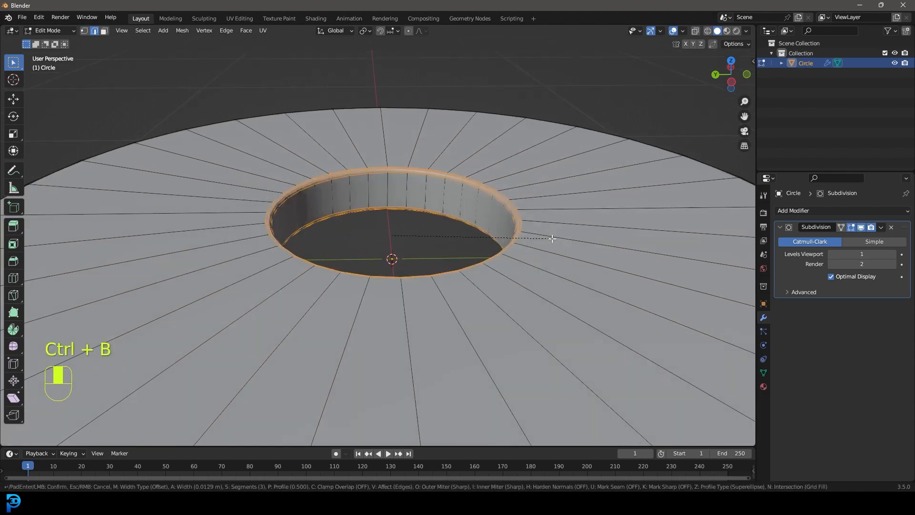
{"action": "scroll", "coordinate": [548, 238], "scroll_direction": "down", "scroll_amount": 4}
{"action": "key", "text": "Tab"}
{"action": "middle_click_drag", "start_coordinate": [422, 221], "coordinate": [450, 210]}
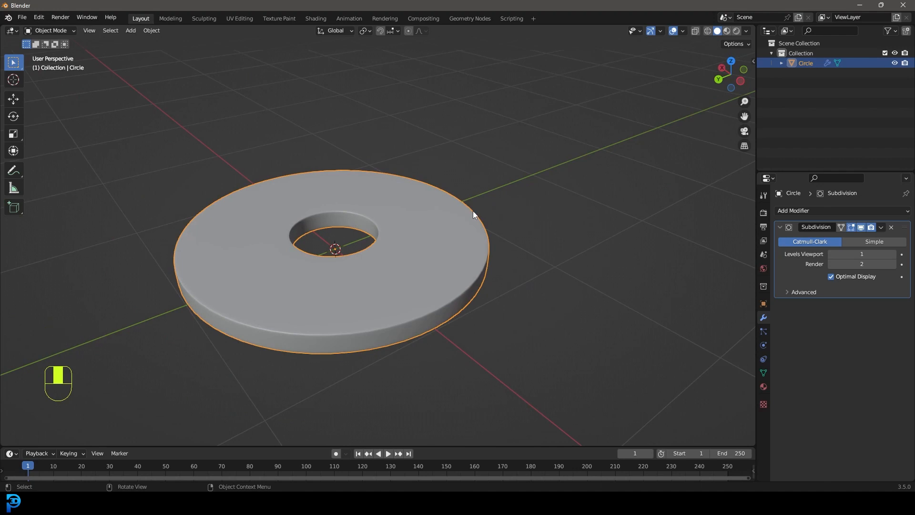
- Add a UV sphere at the disc's centre and enter its Edit Mode in wireframe shading from the front view
{"action": "key", "text": "shift+a"}
{"action": "mouse_move", "coordinate": [452, 196]}
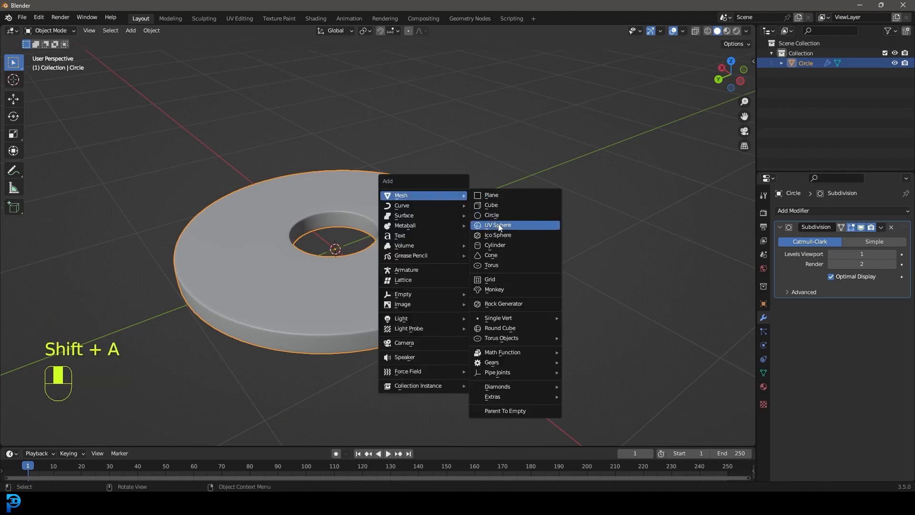
{"action": "left_click", "coordinate": [514, 224]}
{"action": "middle_click_drag", "start_coordinate": [291, 206], "coordinate": [329, 224]}
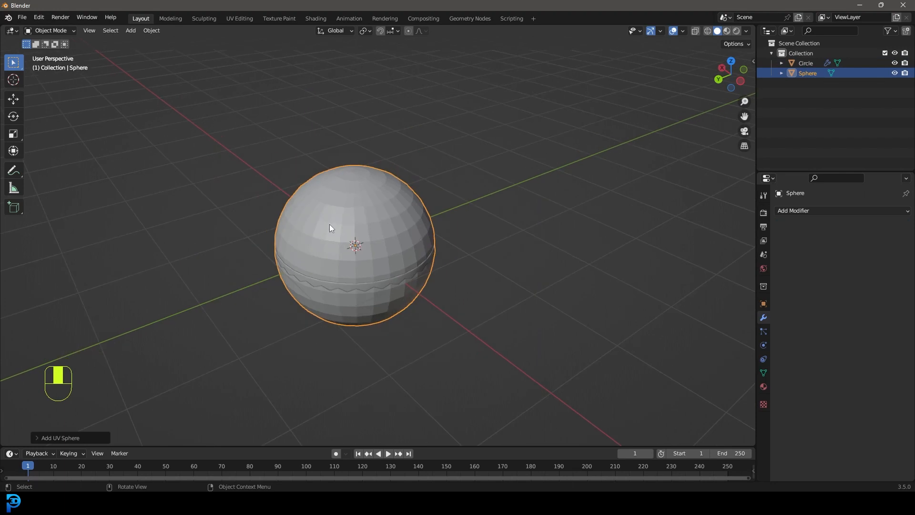
{"action": "key", "text": "KP_1"}
{"action": "key", "text": "Tab"}
{"action": "key", "text": "z"}
{"action": "left_click", "coordinate": [310, 214]}
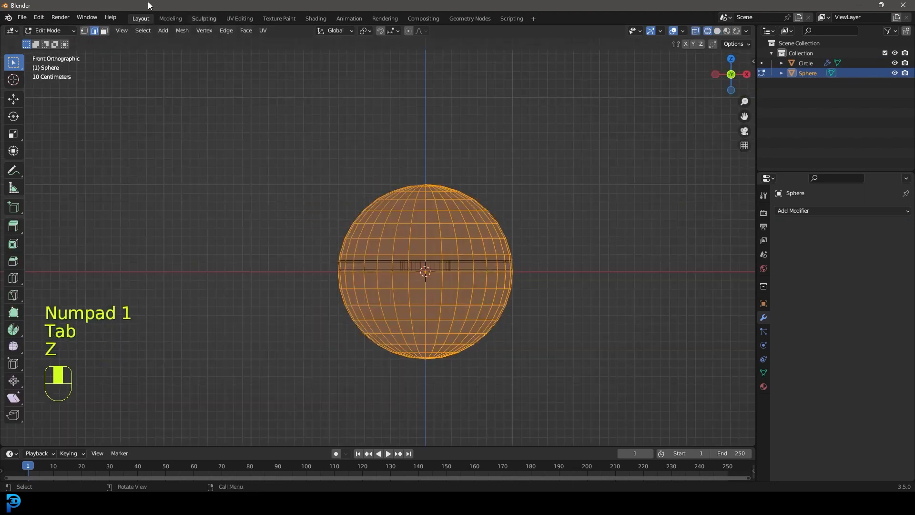
- Select the sphere's lower half in vertex mode and delete its faces, leaving a dome
{"action": "left_click", "coordinate": [85, 30]}
{"action": "left_click_drag", "start_coordinate": [291, 389], "coordinate": [619, 263]}
{"action": "scroll", "coordinate": [445, 270], "scroll_direction": "up", "scroll_amount": 1}
{"action": "scroll", "coordinate": [378, 242], "scroll_direction": "up", "scroll_amount": 4}
{"action": "key", "text": "x"}
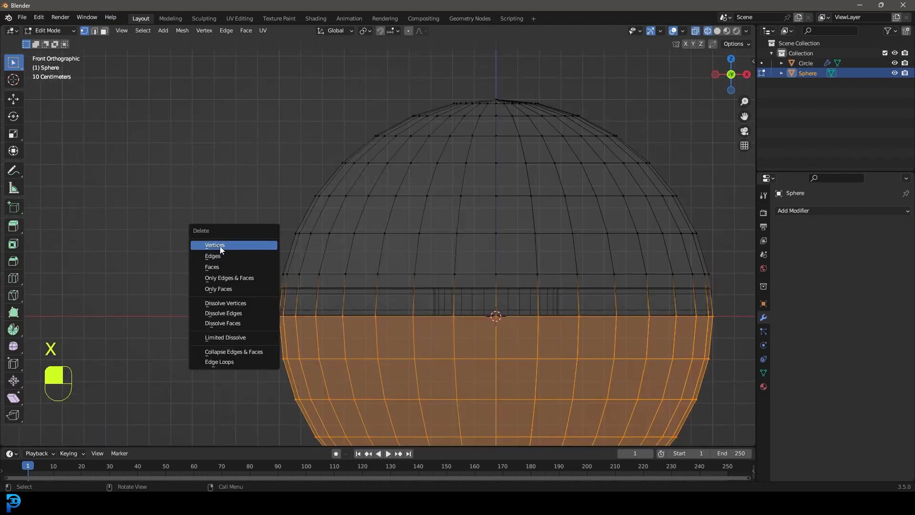
{"action": "key", "text": "x"}
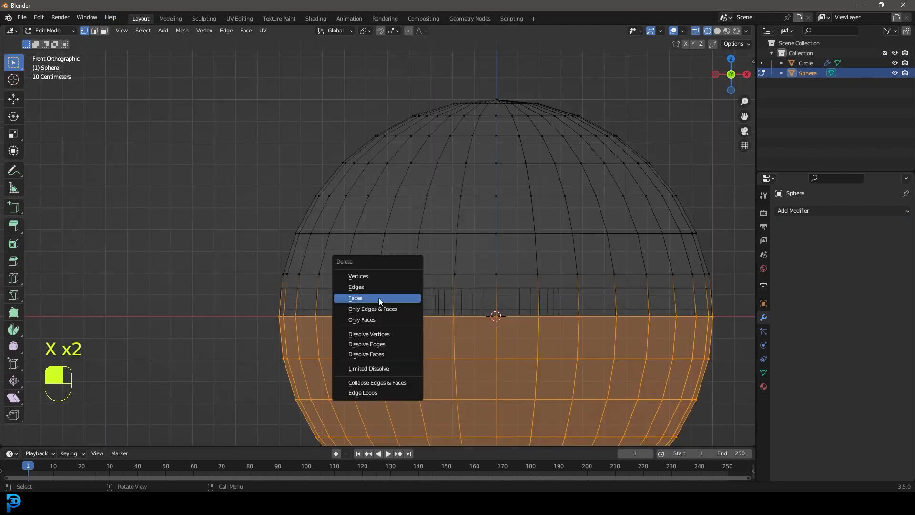
{"action": "left_click", "coordinate": [387, 300]}
- Move the dome's lowest edge loop up along Z to just above the disc's upper surface
{"action": "middle_click_drag", "start_coordinate": [508, 308], "coordinate": [467, 285], "text": "shift"}
{"action": "left_click_drag", "start_coordinate": [197, 336], "coordinate": [698, 278]}
{"action": "key", "text": "g"}
{"action": "key", "text": "z"}
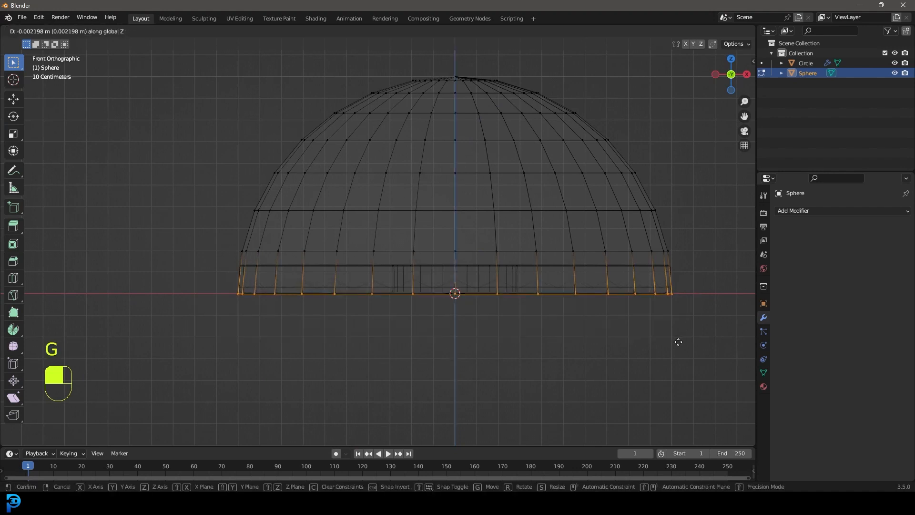
{"action": "left_click", "coordinate": [677, 310]}
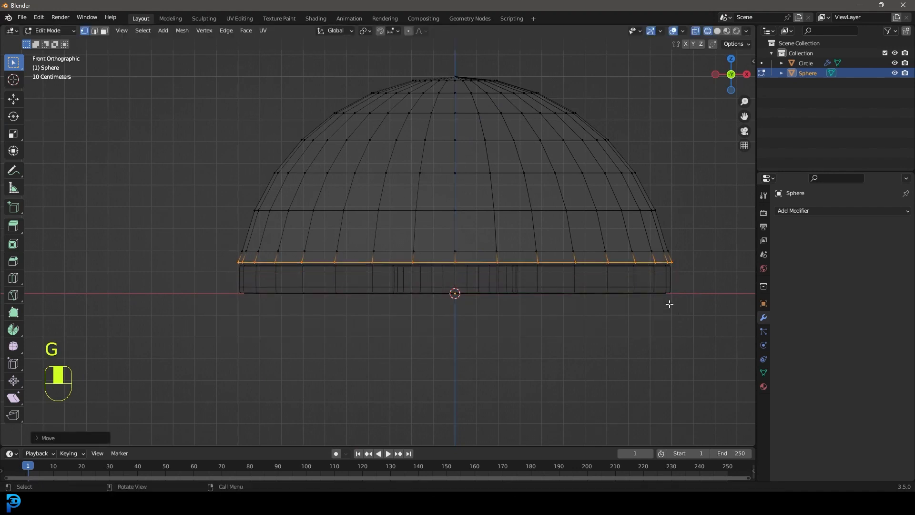
- Scale the dome's bottom rim to match the disc's outer edge and fine-tune its height along Z
{"action": "scroll", "coordinate": [668, 302], "scroll_direction": "up", "scroll_amount": 2}
{"action": "key", "text": "s"}
{"action": "left_click", "coordinate": [698, 303]}
{"action": "key", "text": "g"}
{"action": "key", "text": "z"}
{"action": "left_click", "coordinate": [697, 303]}
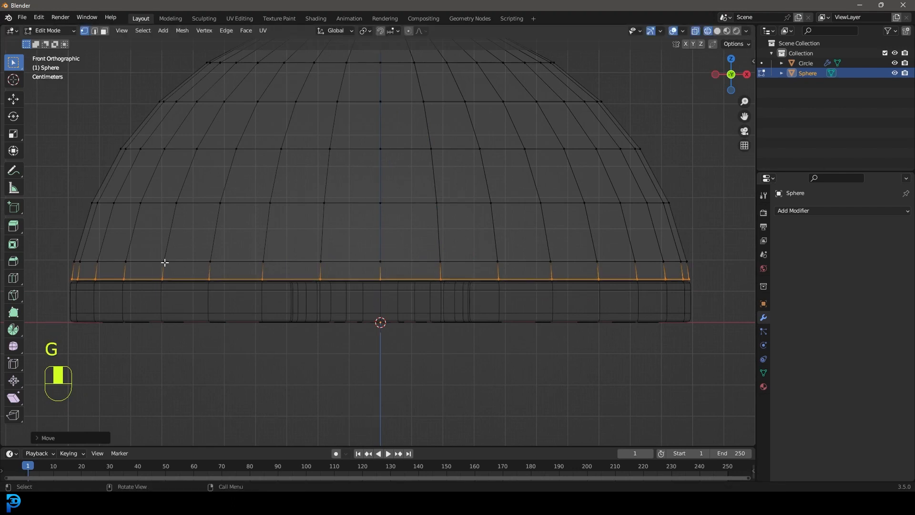
- Extrude the dome's bottom rim and scale the new loop inward towards the disc's central hole
{"action": "scroll", "coordinate": [343, 291], "scroll_direction": "down", "scroll_amount": 3}
{"action": "middle_click_drag", "start_coordinate": [320, 288], "coordinate": [407, 300], "text": "shift"}
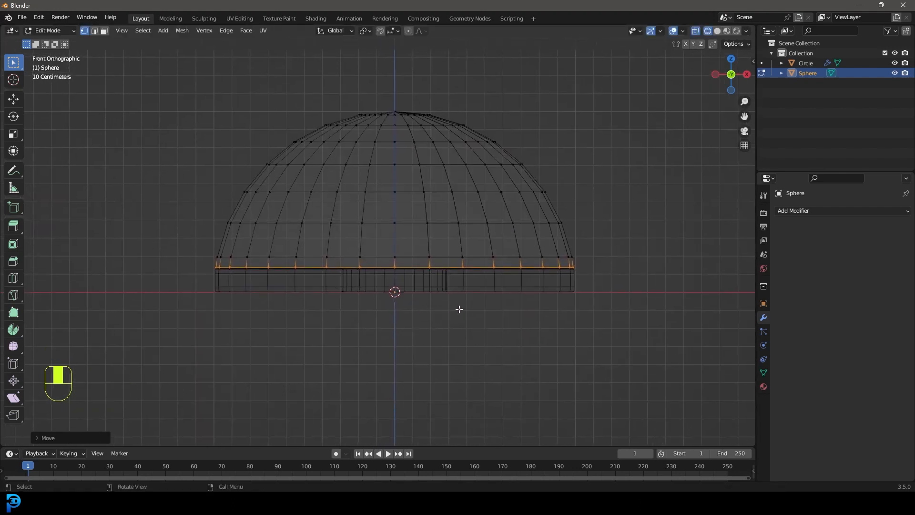
{"action": "middle_click_drag", "start_coordinate": [629, 355], "coordinate": [596, 300]}
{"action": "key", "text": "e"}
{"action": "key", "text": "s"}
{"action": "left_click", "coordinate": [443, 284]}
- Return to solid shading and scale the inner loop to fit the disc's hole from below
{"action": "scroll", "coordinate": [444, 284], "scroll_direction": "up", "scroll_amount": 1}
{"action": "middle_click_drag", "start_coordinate": [443, 284], "coordinate": [425, 249]}
{"action": "key", "text": "z"}
{"action": "left_click", "coordinate": [496, 247]}
{"action": "scroll", "coordinate": [501, 252], "scroll_direction": "up", "scroll_amount": 1}
{"action": "mouse_move", "coordinate": [500, 258]}
{"action": "middle_mouse_down"}
{"action": "mouse_move", "coordinate": [505, 223]}
{"action": "mouse_move", "coordinate": [505, 232]}
{"action": "middle_mouse_up"}
{"action": "key", "text": "s"}
{"action": "left_click", "coordinate": [528, 238]}
- Extrude the inner loop down along Z through the hole and fill its open end with a face
{"action": "middle_click_drag", "start_coordinate": [302, 270], "coordinate": [384, 272]}
{"action": "key", "text": "e"}
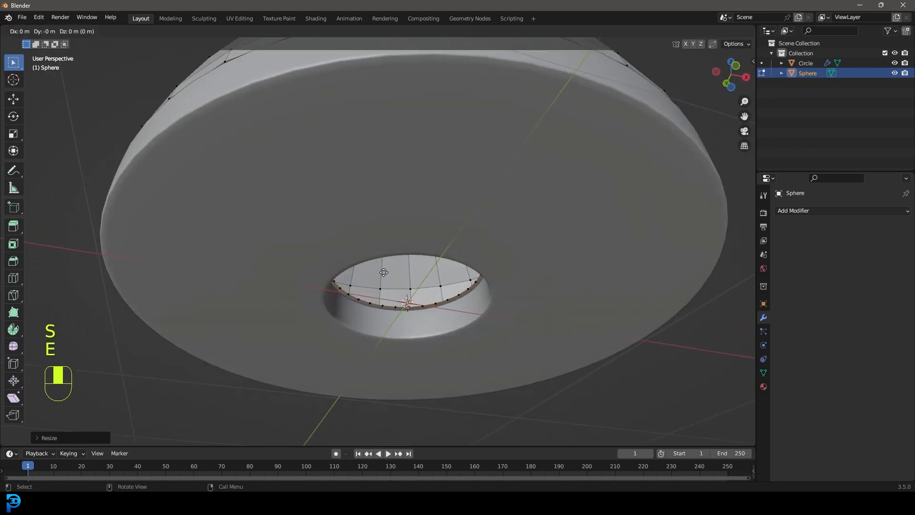
{"action": "key", "text": "z"}
{"action": "left_click", "coordinate": [390, 332]}
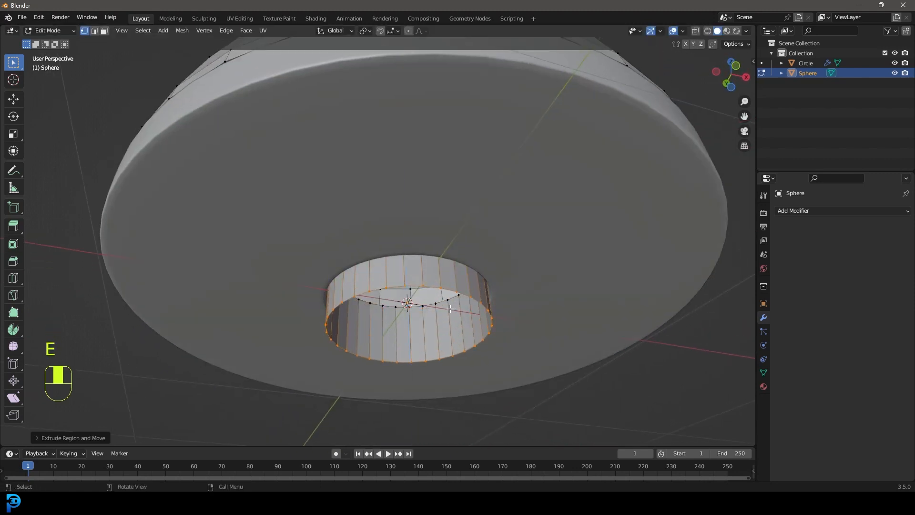
{"action": "key", "text": "f"}
{"action": "middle_click_drag", "start_coordinate": [519, 304], "coordinate": [509, 293]}
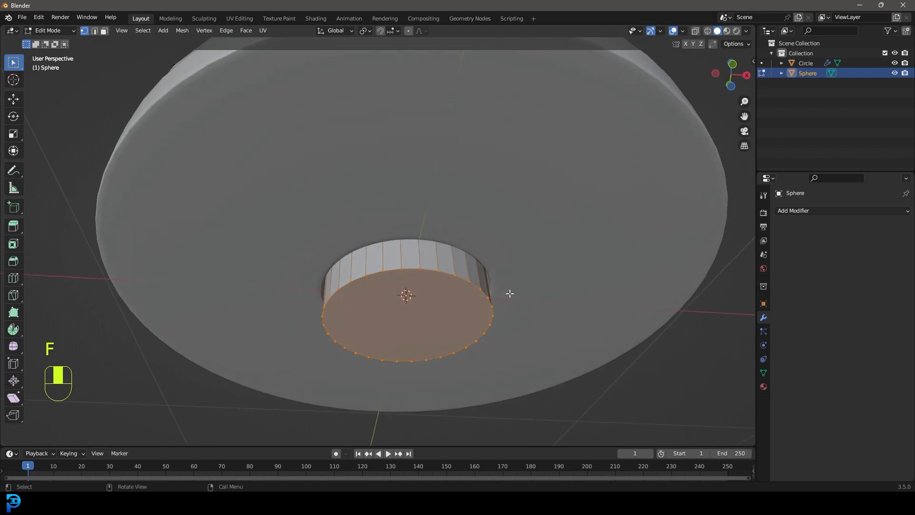
- Bevel the outer edge of the plug's bottom face and return to Object Mode
{"action": "key", "text": "ctrl+b"}
{"action": "left_click", "coordinate": [581, 316]}
{"action": "middle_click_drag", "start_coordinate": [581, 317], "coordinate": [462, 279]}
{"action": "key", "text": "Tab"}
- Hide the disc and reopen the dome in Edit Mode from below
{"action": "left_click", "coordinate": [460, 281]}
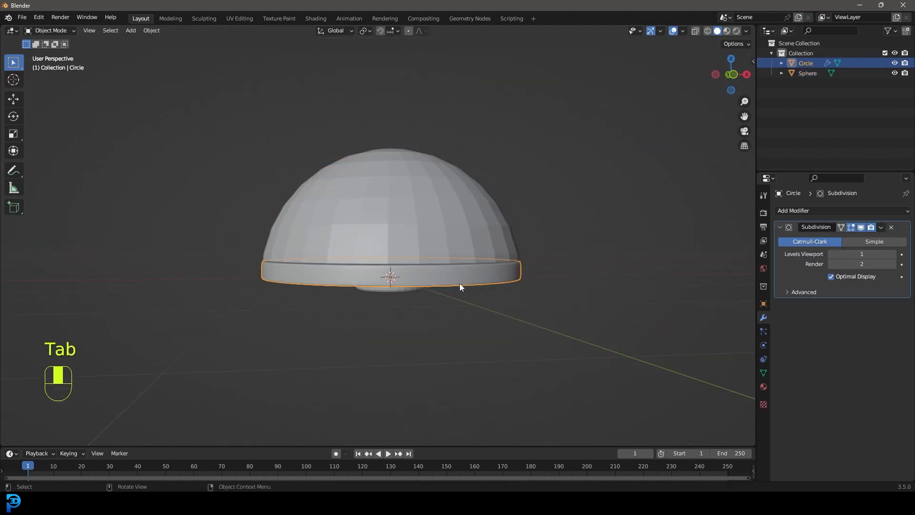
{"action": "key", "text": "h"}
{"action": "middle_click_drag", "start_coordinate": [443, 283], "coordinate": [454, 153]}
{"action": "left_click", "coordinate": [445, 145]}
{"action": "key", "text": "Tab"}
- Bevel the dome's outer rim and the loop where the plug meets its underside, using 3 segments
{"action": "key", "text": "alt+a"}
{"action": "left_click", "coordinate": [448, 137], "text": "alt"}
{"action": "scroll", "coordinate": [454, 153], "scroll_direction": "up", "scroll_amount": 4}
{"action": "left_click", "coordinate": [94, 31]}
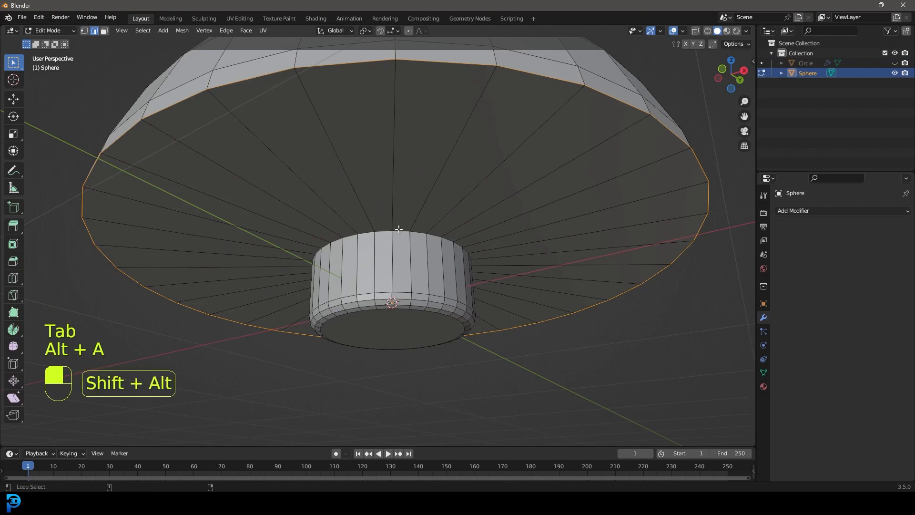
{"action": "middle_click_drag", "start_coordinate": [500, 190], "coordinate": [470, 239]}
{"action": "key", "text": "ctrl+b"}
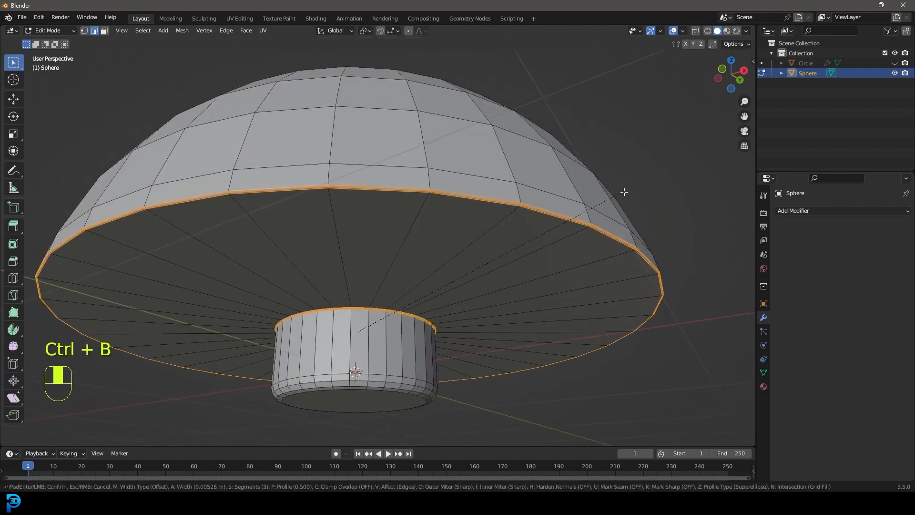
{"action": "left_click", "coordinate": [630, 194]}
- In Object Mode, add a Subdivision Surface modifier to the dome and shade it smooth
{"action": "scroll", "coordinate": [630, 193], "scroll_direction": "down", "scroll_amount": 5}
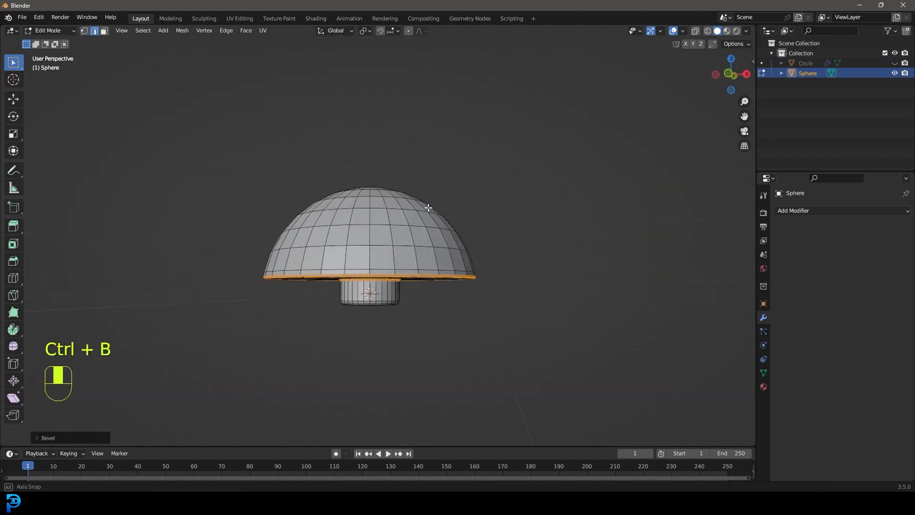
{"action": "middle_click_drag", "start_coordinate": [420, 193], "coordinate": [424, 209]}
{"action": "key", "text": "Tab"}
{"action": "left_click", "coordinate": [803, 210]}
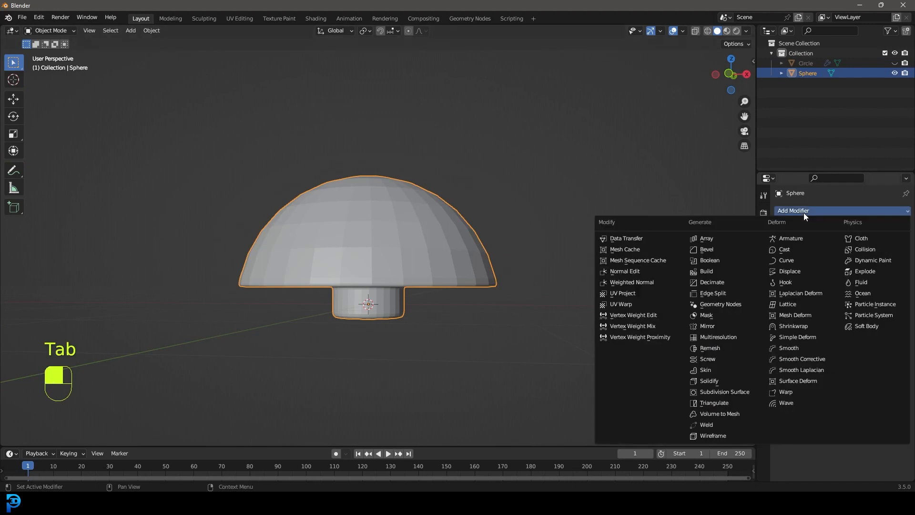
{"action": "left_click", "coordinate": [743, 392]}
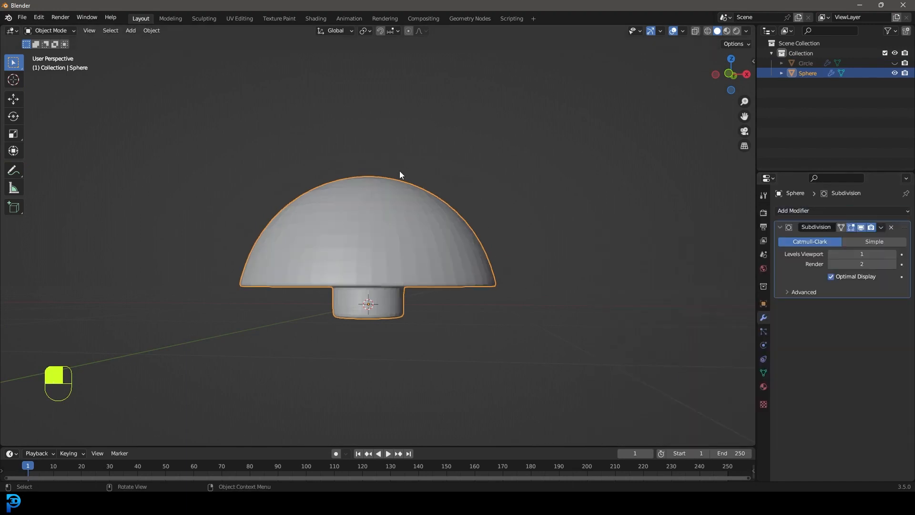
{"action": "right_click", "coordinate": [428, 190]}
{"action": "left_click", "coordinate": [373, 187]}
- Reveal the hidden disc and make it the only selected object
{"action": "middle_click_drag", "start_coordinate": [476, 273], "coordinate": [400, 246]}
{"action": "key", "text": "alt+h"}
{"action": "key", "text": "alt+a"}
{"action": "left_click", "coordinate": [451, 274]}
- Add a torus around the disc and shrink its tube in Edit Mode by about 0.2 m into a thin ring
{"action": "key", "text": "KP_1"}
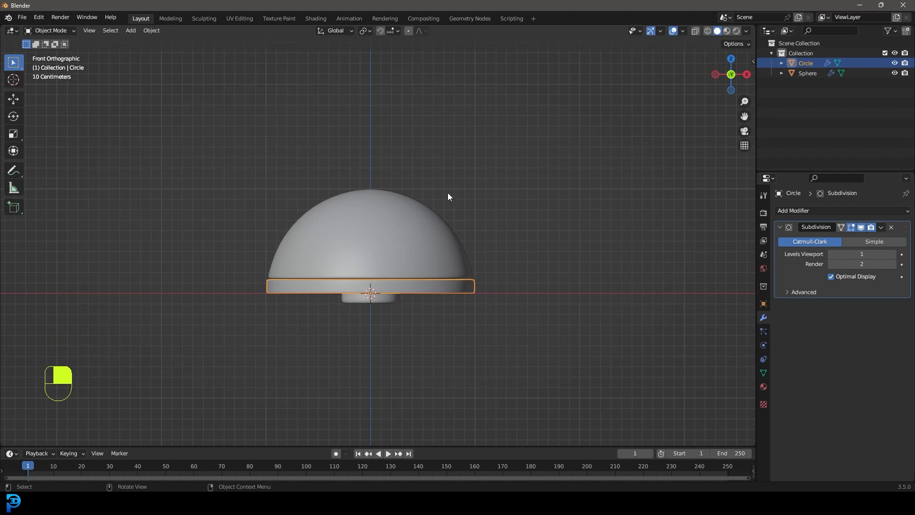
{"action": "middle_click_drag", "start_coordinate": [394, 260], "coordinate": [432, 258], "text": "shift"}
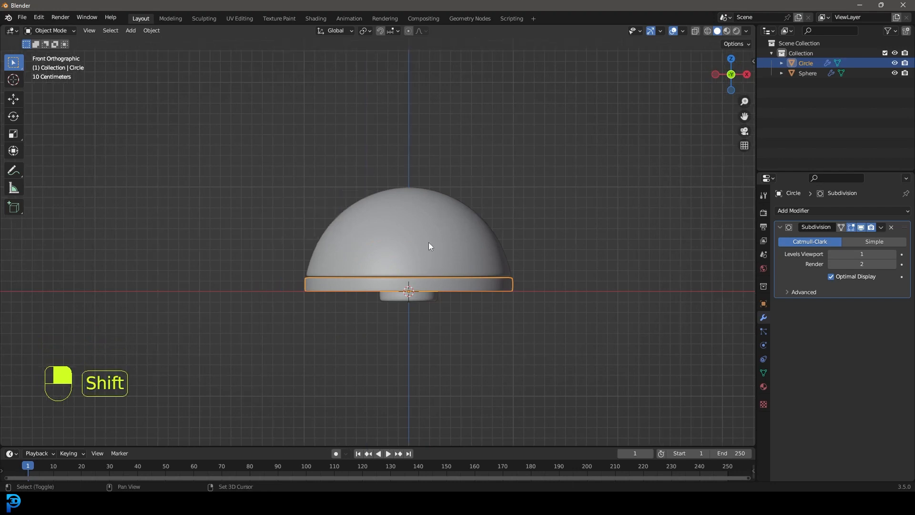
{"action": "key", "text": "shift+a"}
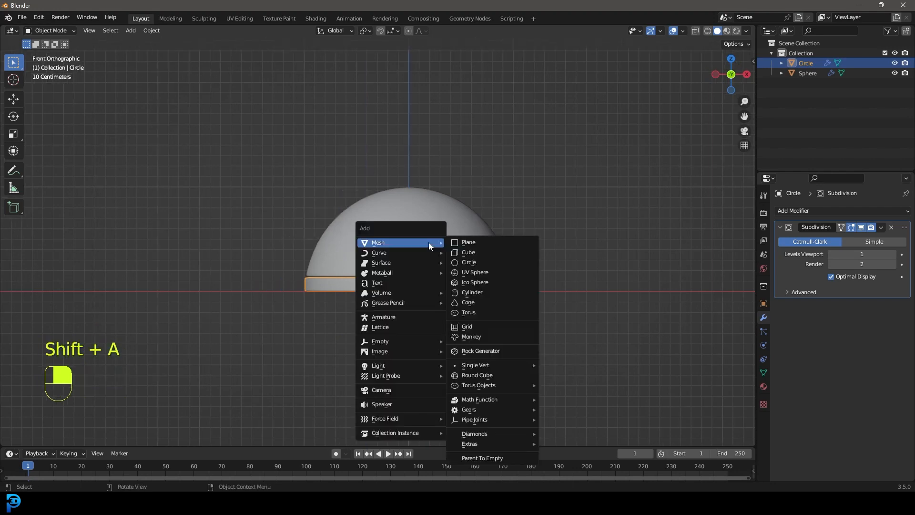
{"action": "left_click", "coordinate": [471, 313]}
{"action": "key", "text": "Tab"}
{"action": "middle_click_drag", "start_coordinate": [500, 241], "coordinate": [566, 299]}
{"action": "key", "text": "alt+s"}
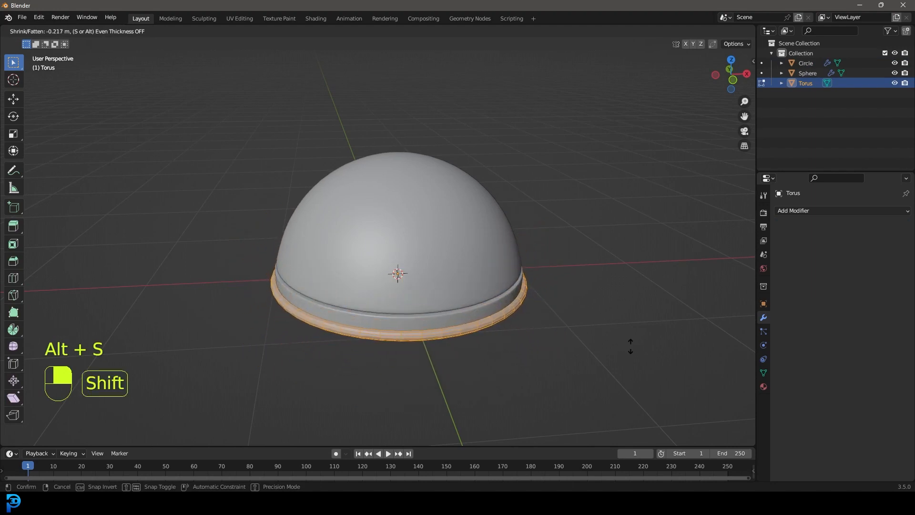
{"action": "left_click", "coordinate": [406, 262]}
- Rotate the ring 90° about the X axis so that it stands upright
{"action": "middle_click_drag", "start_coordinate": [406, 261], "coordinate": [494, 265]}
{"action": "key", "text": "r"}
{"action": "type", "text": "x90"}
{"action": "key", "text": "Return"}
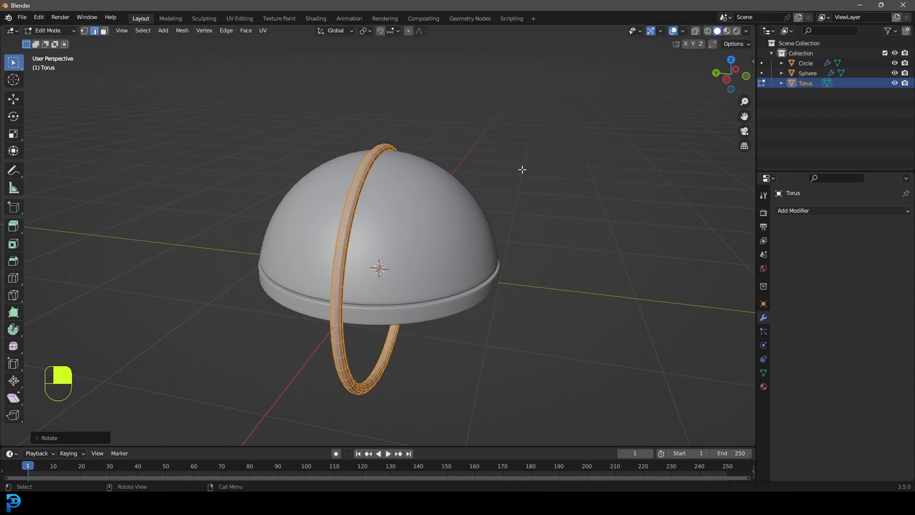
- Move the ring about -1.04 m along Y, just outside the disc's edge
{"action": "key", "text": "KP_7"}
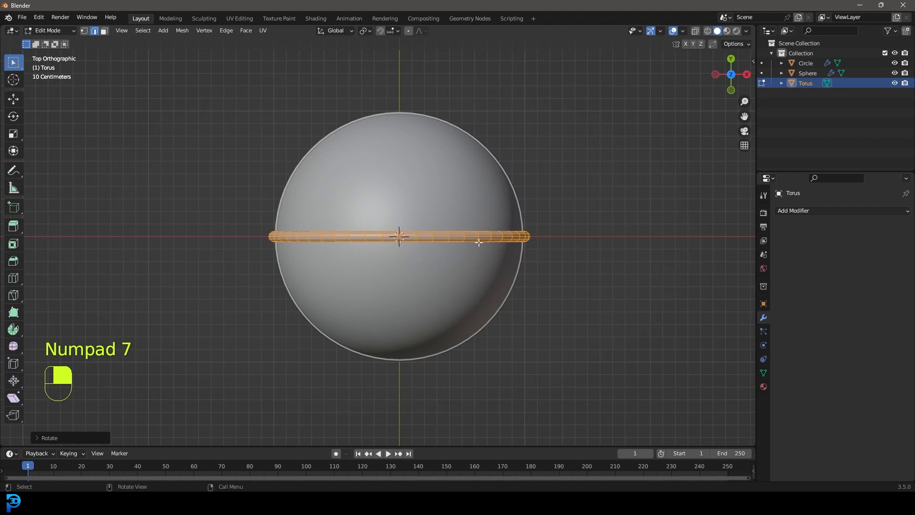
{"action": "key", "text": "g"}
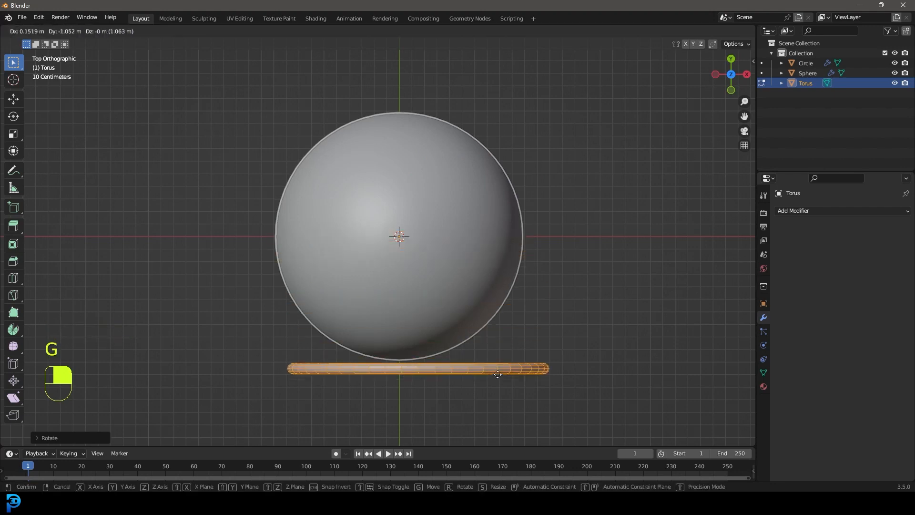
{"action": "key", "text": "y"}
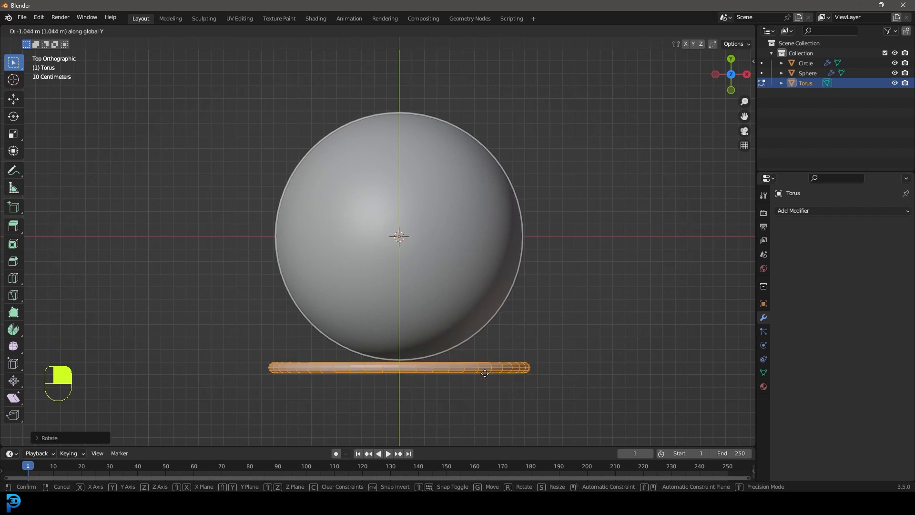
{"action": "left_click", "coordinate": [485, 374]}
{"action": "scroll", "coordinate": [407, 333], "scroll_direction": "down", "scroll_amount": 5}
{"action": "middle_click_drag", "start_coordinate": [406, 333], "coordinate": [455, 241]}
{"action": "scroll", "coordinate": [455, 241], "scroll_direction": "up", "scroll_amount": 3}
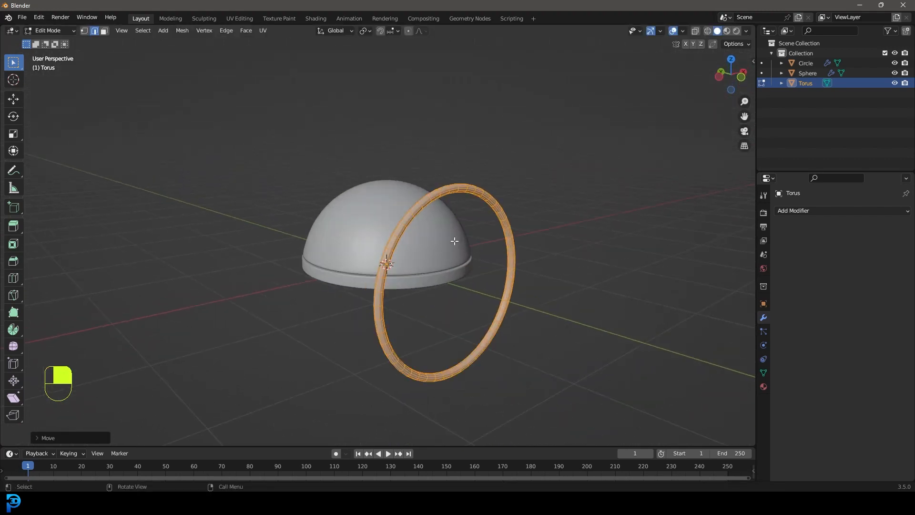
- Add a Mirror modifier to the ring, mirroring on the Y axis only
{"action": "left_click", "coordinate": [820, 212]}
{"action": "left_click", "coordinate": [724, 330]}
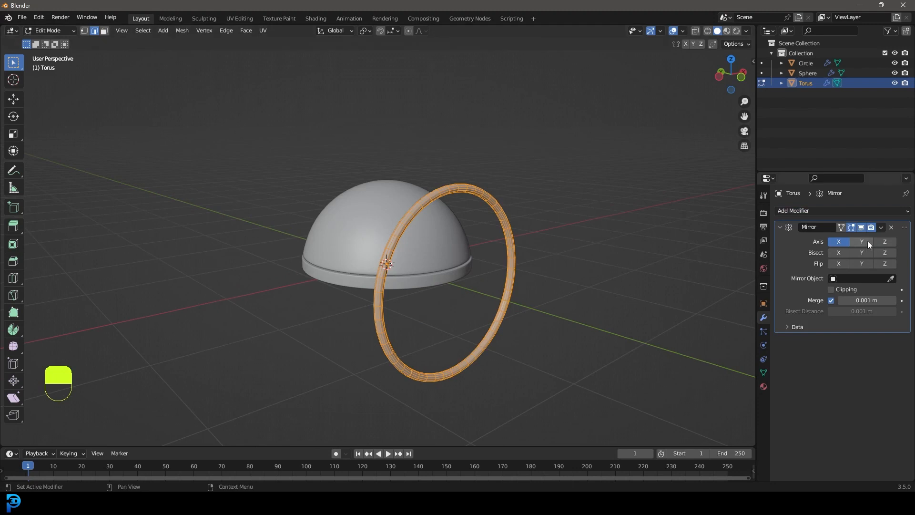
{"action": "left_click", "coordinate": [841, 244]}
{"action": "left_click", "coordinate": [861, 244]}
{"action": "middle_click_drag", "start_coordinate": [250, 259], "coordinate": [318, 242]}
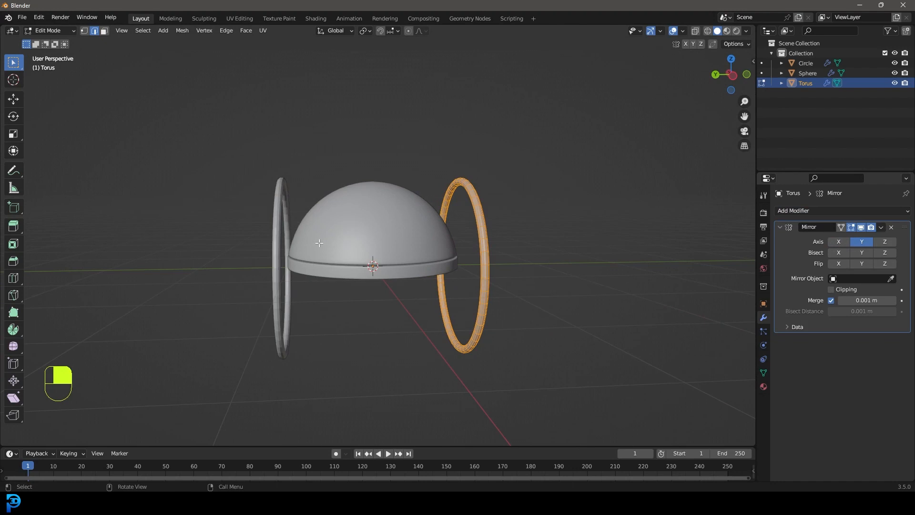
- Add a cylinder to the ring's mesh in front view and scale it down to a small hub
{"action": "key", "text": "KP_3"}
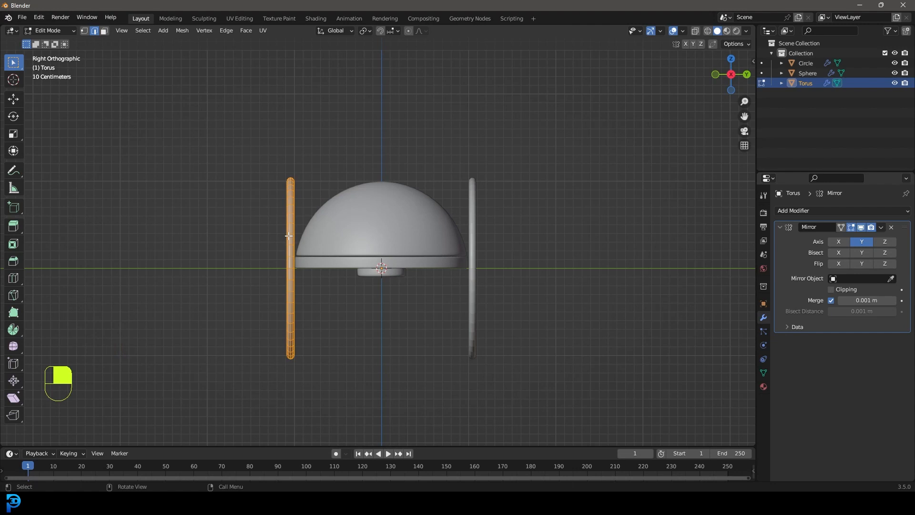
{"action": "key", "text": "KP_1"}
{"action": "key", "text": "shift+a"}
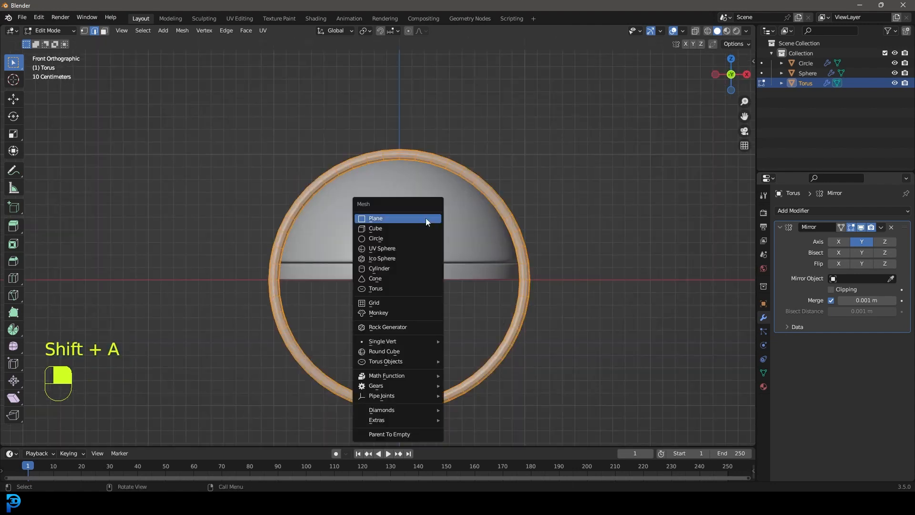
{"action": "left_click", "coordinate": [392, 268]}
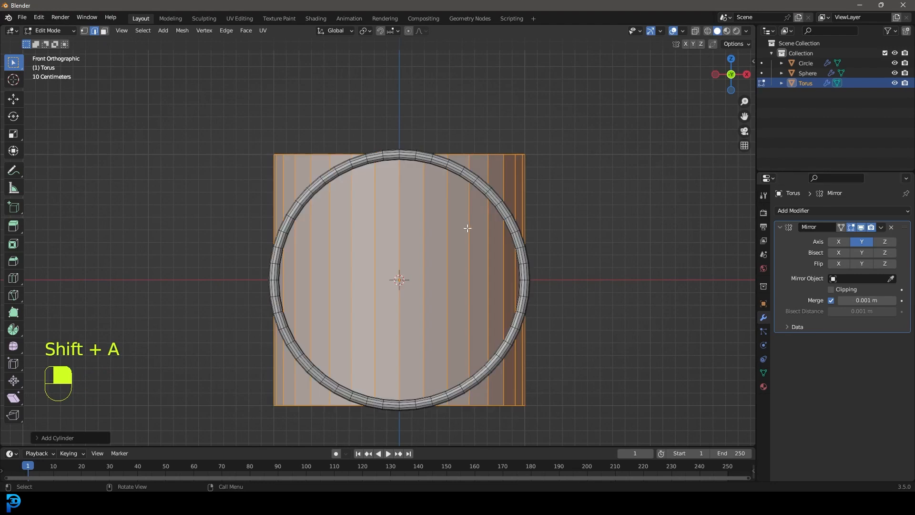
{"action": "key", "text": "s"}
{"action": "left_click", "coordinate": [422, 251]}
- Move the small cylinder about -1.04 m along Y into the ring's centre
{"action": "middle_click_drag", "start_coordinate": [423, 251], "coordinate": [459, 261]}
{"action": "key", "text": "g"}
{"action": "key", "text": "x"}
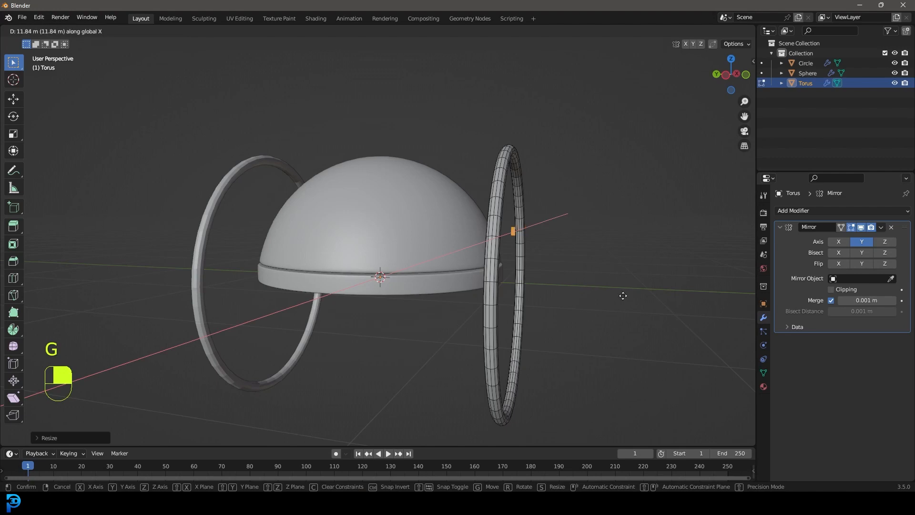
{"action": "key", "text": "y"}
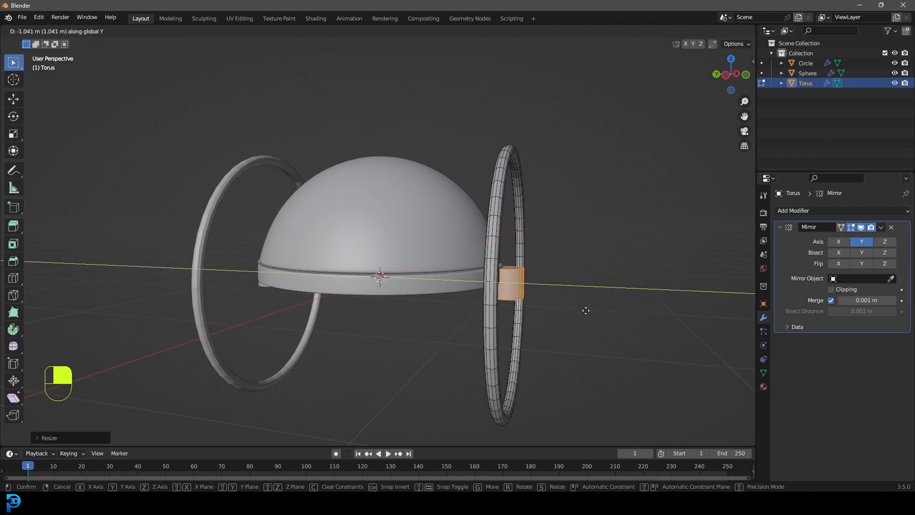
{"action": "left_click", "coordinate": [586, 310]}
- Delete the small cylinder's upper and lower end caps, leaving an open tube
{"action": "middle_click_drag", "start_coordinate": [568, 265], "coordinate": [481, 253]}
{"action": "scroll", "coordinate": [462, 268], "scroll_direction": "up", "scroll_amount": 3}
{"action": "key", "text": "alt+a"}
{"action": "left_click", "coordinate": [487, 289], "text": "alt"}
{"action": "key", "text": "x"}
{"action": "left_click", "coordinate": [500, 295]}
{"action": "middle_click_drag", "start_coordinate": [505, 333], "coordinate": [486, 278]}
{"action": "left_click", "coordinate": [418, 174], "text": "alt+shift"}
{"action": "key", "text": "x"}
{"action": "left_click", "coordinate": [418, 175]}
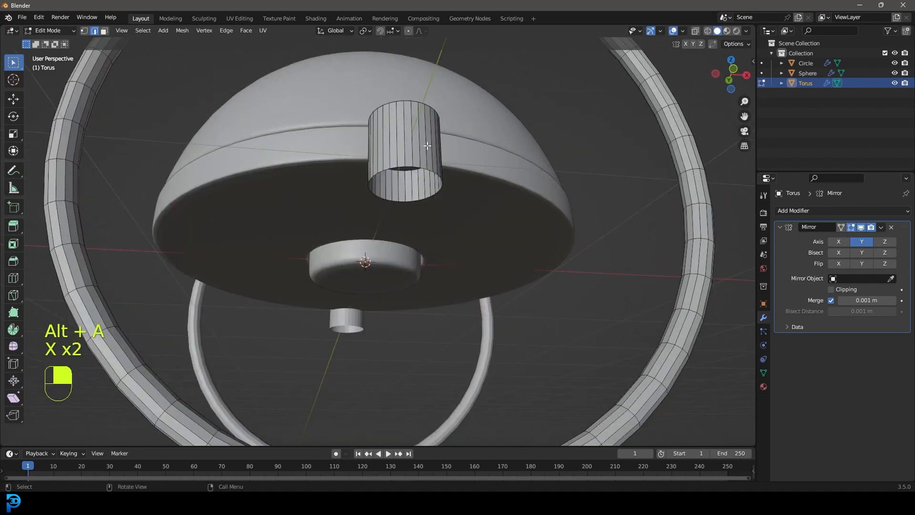
- Select the whole open tube in the ring's mesh and scale it down uniformly to about 0.45
{"action": "middle_click_drag", "start_coordinate": [418, 175], "coordinate": [492, 242]}
{"action": "key", "text": "ctrl+l"}
{"action": "scroll", "coordinate": [495, 243], "scroll_direction": "down", "scroll_amount": 7}
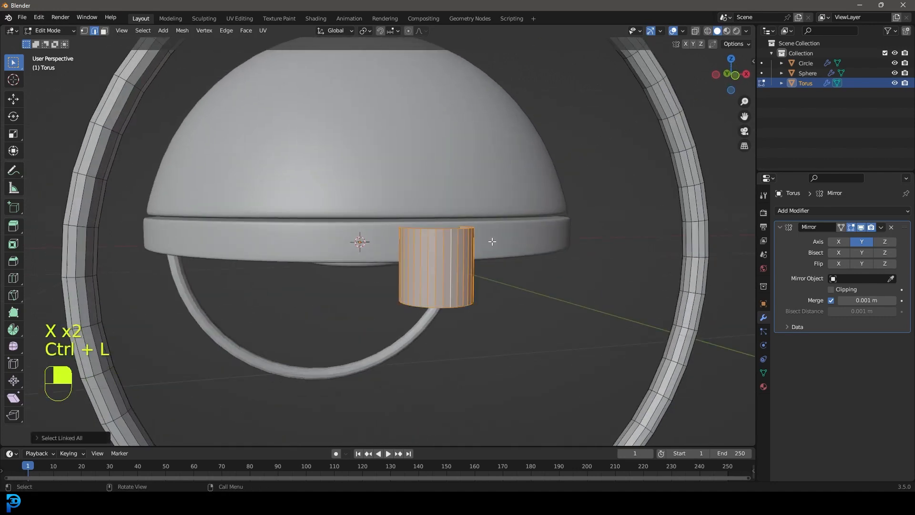
{"action": "key", "text": "s"}
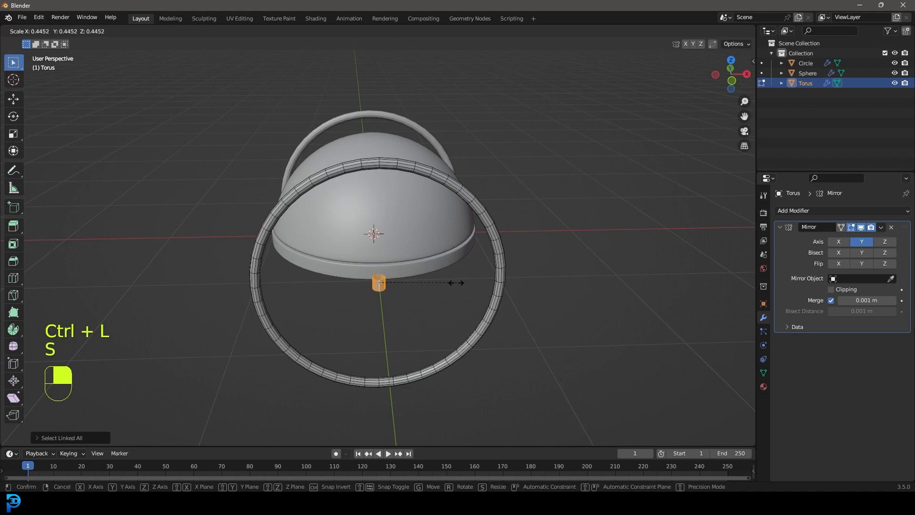
{"action": "left_click", "coordinate": [453, 282]}
- Stretch the thin tube along Z until it spans the ring's inner height as a vertical spoke
{"action": "middle_click_drag", "start_coordinate": [453, 281], "coordinate": [492, 340]}
{"action": "key", "text": "s"}
{"action": "key", "text": "z"}
{"action": "left_click", "coordinate": [482, 67]}
{"action": "key", "text": "s"}
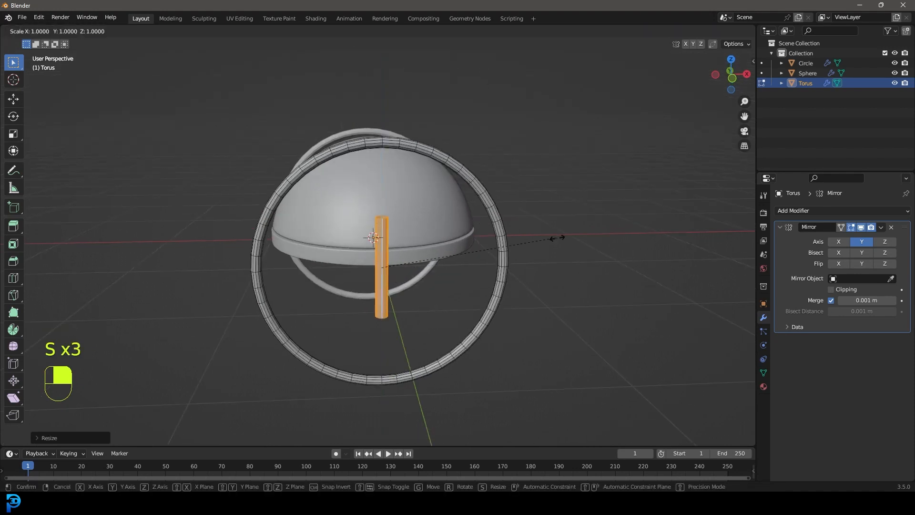
{"action": "key", "text": "z"}
{"action": "left_click", "coordinate": [46, 245]}
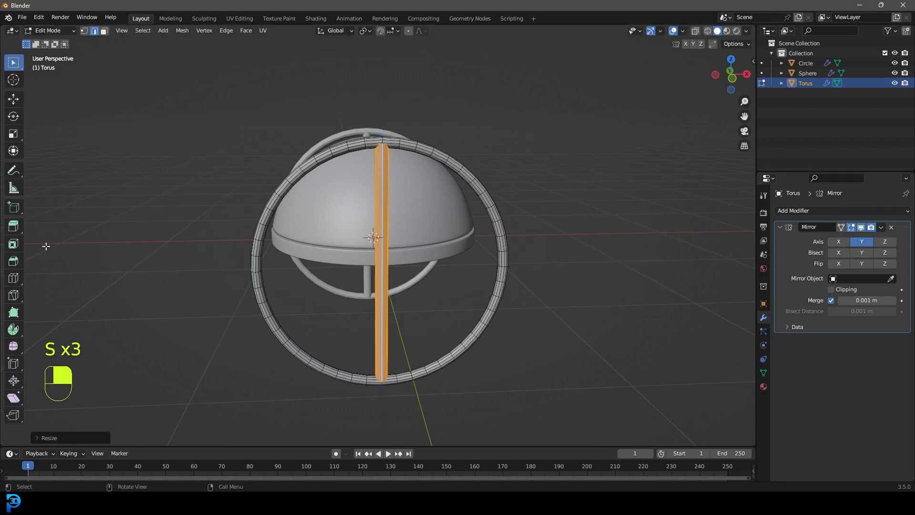
- In a top wireframe view, shift the spoke about -0.005 m along Y to centre it on the ring's thickness
{"action": "middle_click_drag", "start_coordinate": [450, 230], "coordinate": [467, 231]}
{"action": "key", "text": "KP_7"}
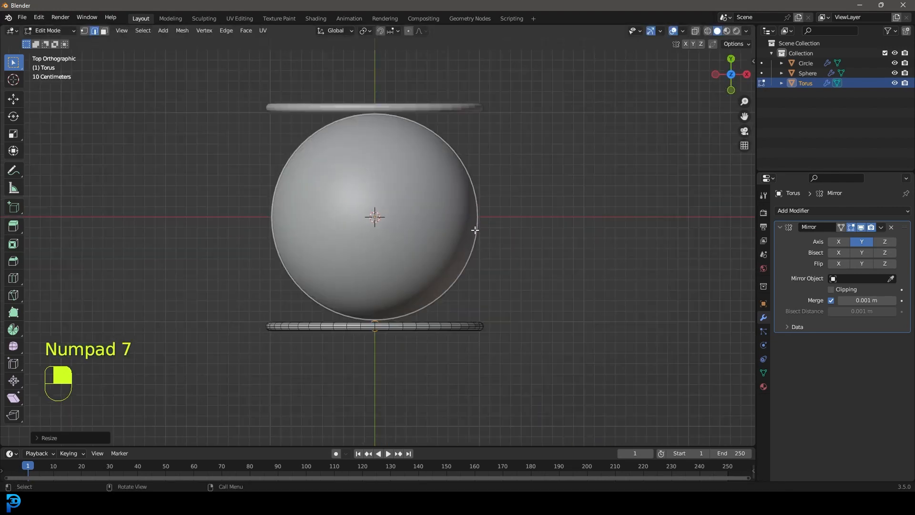
{"action": "scroll", "coordinate": [388, 194], "scroll_direction": "up", "scroll_amount": 6}
{"action": "mouse_move", "coordinate": [384, 305]}
{"action": "middle_mouse_down", "text": "shift"}
{"action": "mouse_move", "coordinate": [396, 196]}
{"action": "mouse_move", "coordinate": [383, 252]}
{"action": "middle_mouse_up", "text": "shift"}
{"action": "scroll", "coordinate": [420, 231], "scroll_direction": "up", "scroll_amount": 4}
{"action": "key", "text": "z"}
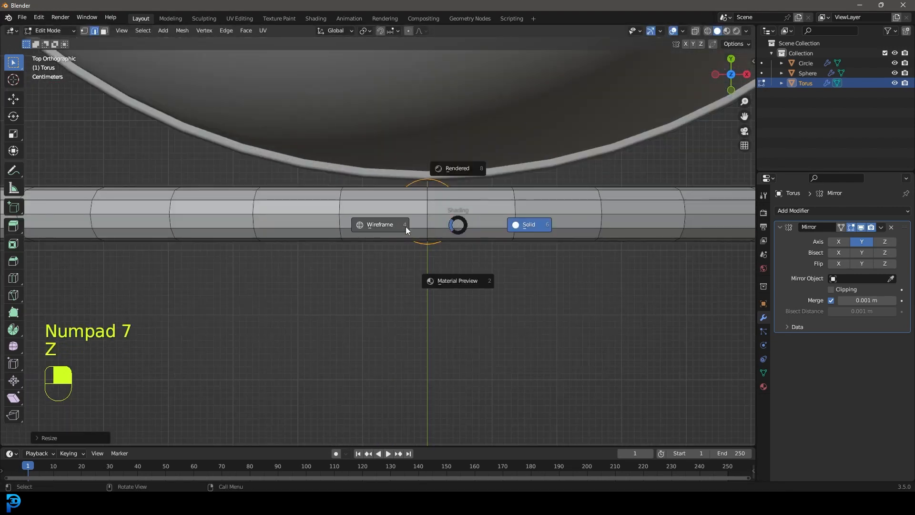
{"action": "left_click", "coordinate": [406, 228]}
{"action": "key", "text": "g"}
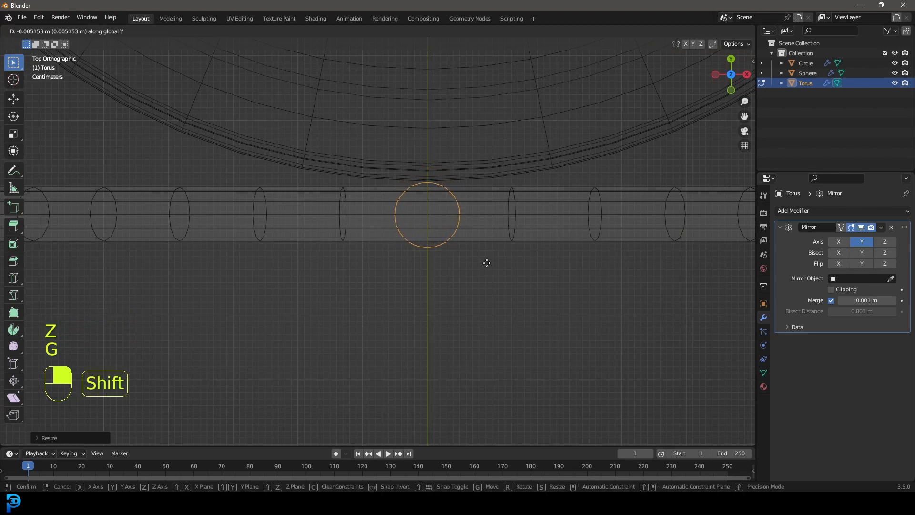
{"action": "left_click", "coordinate": [490, 268]}
- Scale the spoke down to fit within the ring's thickness and recentre it by about 0.002 m along Y
{"action": "key", "text": "s"}
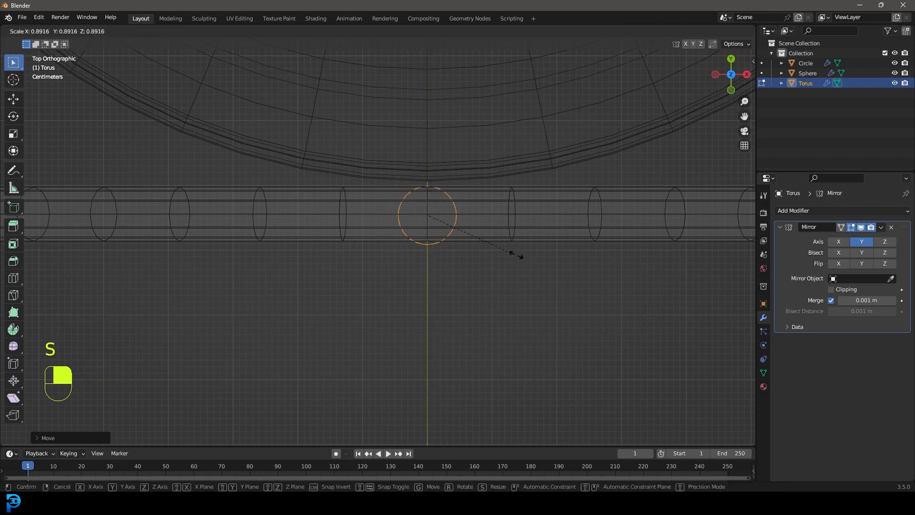
{"action": "left_click", "coordinate": [500, 249]}
{"action": "key", "text": "g"}
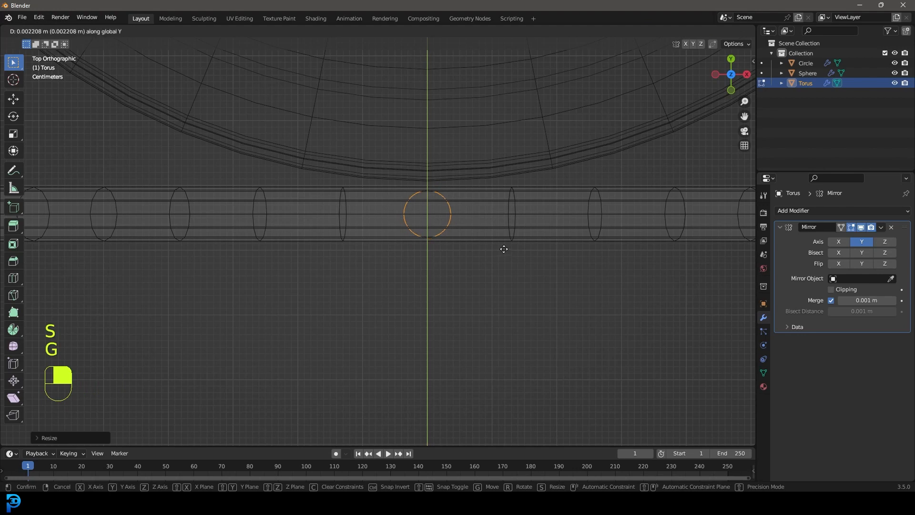
{"action": "left_click", "coordinate": [504, 251]}
- Return to solid shading and scale the spoke by about 1.4 along Z so both ends meet the ring
{"action": "scroll", "coordinate": [461, 231], "scroll_direction": "down", "scroll_amount": 1}
{"action": "scroll", "coordinate": [460, 231], "scroll_direction": "down", "scroll_amount": 5}
{"action": "middle_click_drag", "start_coordinate": [460, 231], "coordinate": [431, 186]}
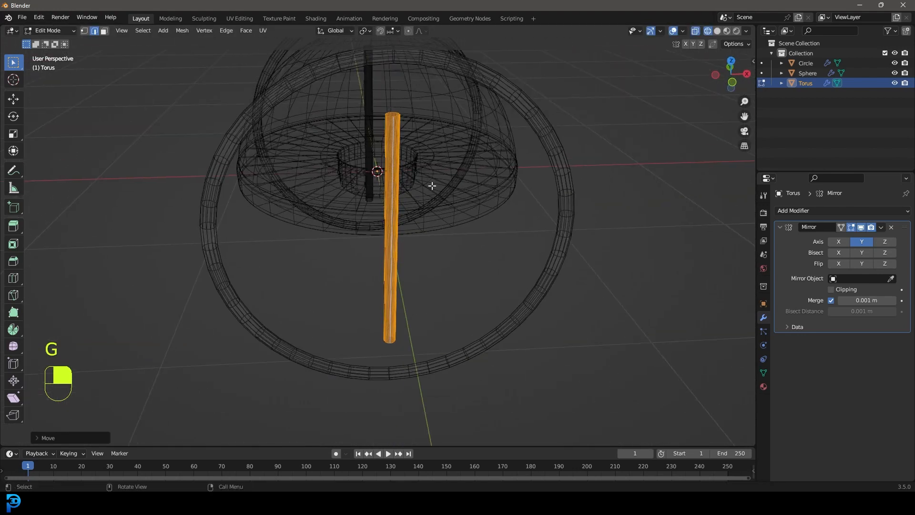
{"action": "key", "text": "z"}
{"action": "left_click", "coordinate": [490, 187]}
{"action": "scroll", "coordinate": [486, 250], "scroll_direction": "down", "scroll_amount": 2}
{"action": "key", "text": "s"}
{"action": "key", "text": "z"}
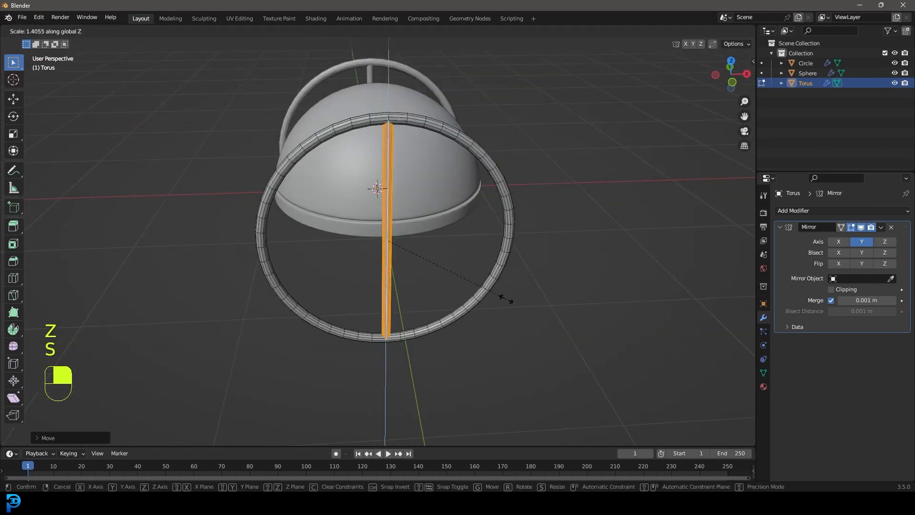
{"action": "left_click", "coordinate": [504, 295]}
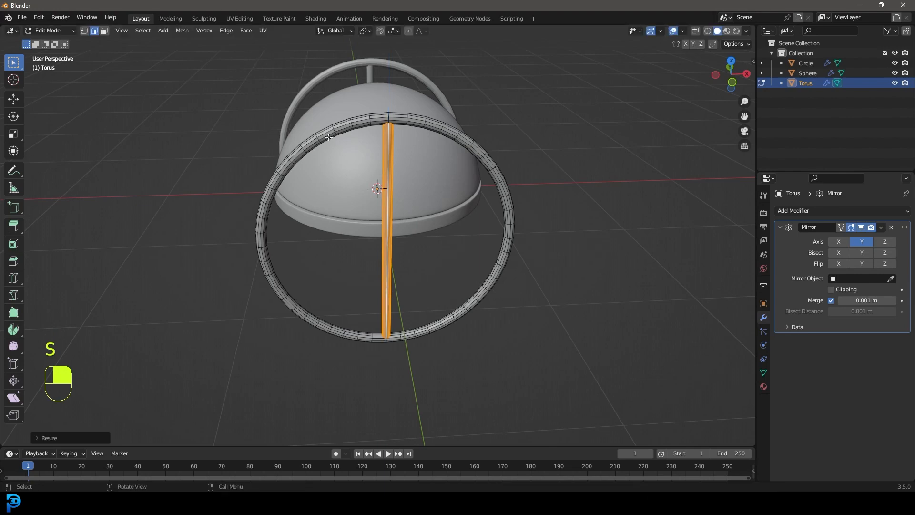
- Leave mesh editing and apply smooth shading to the wheels
{"action": "scroll", "coordinate": [388, 153], "scroll_direction": "down", "scroll_amount": 3}
{"action": "middle_click_drag", "start_coordinate": [388, 153], "coordinate": [434, 238]}
{"action": "scroll", "coordinate": [435, 238], "scroll_direction": "up", "scroll_amount": 3}
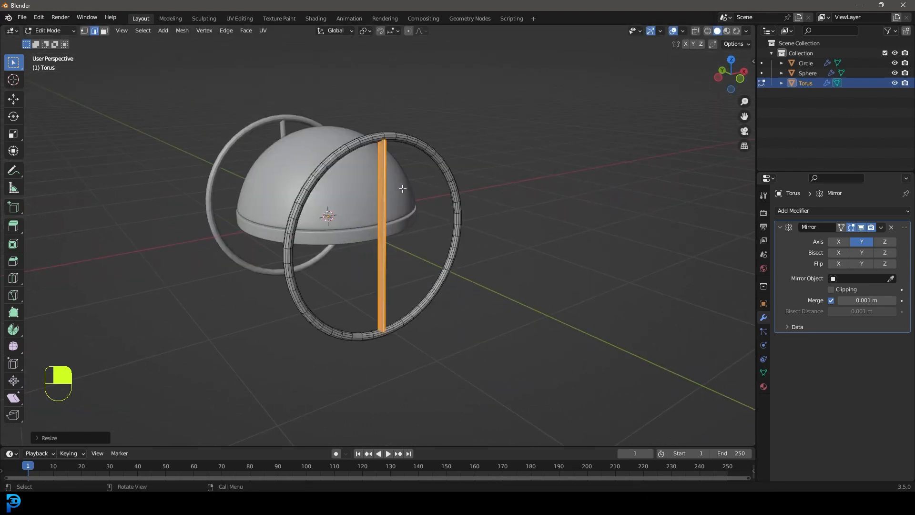
{"action": "key", "text": "Tab"}
{"action": "scroll", "coordinate": [402, 159], "scroll_direction": "up", "scroll_amount": 3}
{"action": "right_click", "coordinate": [385, 63]}
{"action": "left_click", "coordinate": [339, 64]}
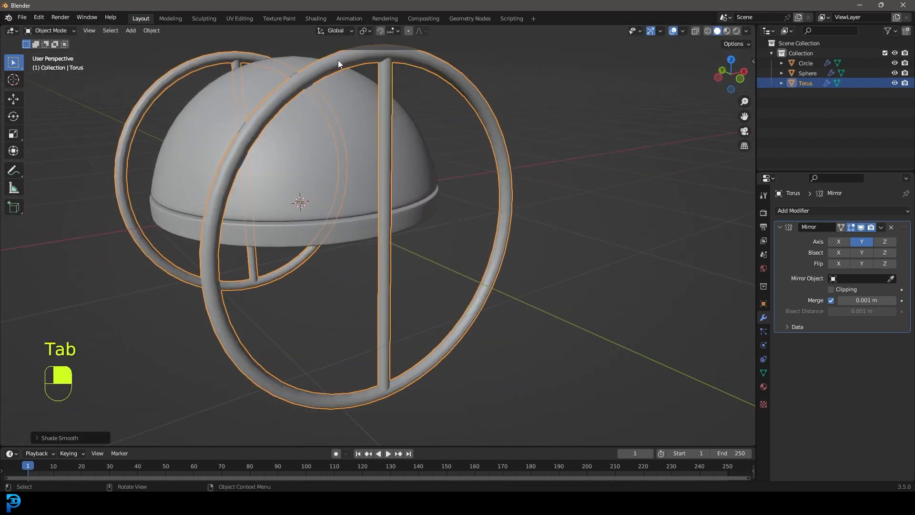
- Add a Subdivision Surface modifier to the wheels, deselect everything and check the result from several angles
{"action": "left_click", "coordinate": [807, 210]}
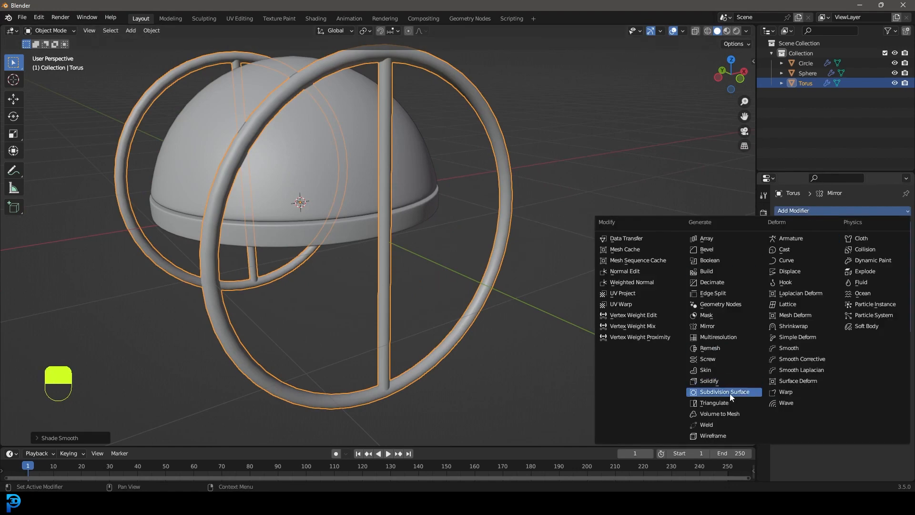
{"action": "left_click", "coordinate": [750, 391]}
{"action": "scroll", "coordinate": [444, 253], "scroll_direction": "down", "scroll_amount": 2}
{"action": "key", "text": "alt+a"}
{"action": "mouse_move", "coordinate": [445, 254]}
{"action": "middle_mouse_down"}
{"action": "mouse_move", "coordinate": [519, 224]}
{"action": "mouse_move", "coordinate": [528, 236]}
{"action": "mouse_move", "coordinate": [408, 230]}
{"action": "mouse_move", "coordinate": [443, 260]}
{"action": "middle_mouse_up"}
{"action": "scroll", "coordinate": [402, 235], "scroll_direction": "up", "scroll_amount": 6}
{"action": "middle_click_drag", "start_coordinate": [402, 235], "coordinate": [366, 203]}
{"action": "scroll", "coordinate": [372, 220], "scroll_direction": "down", "scroll_amount": 4}
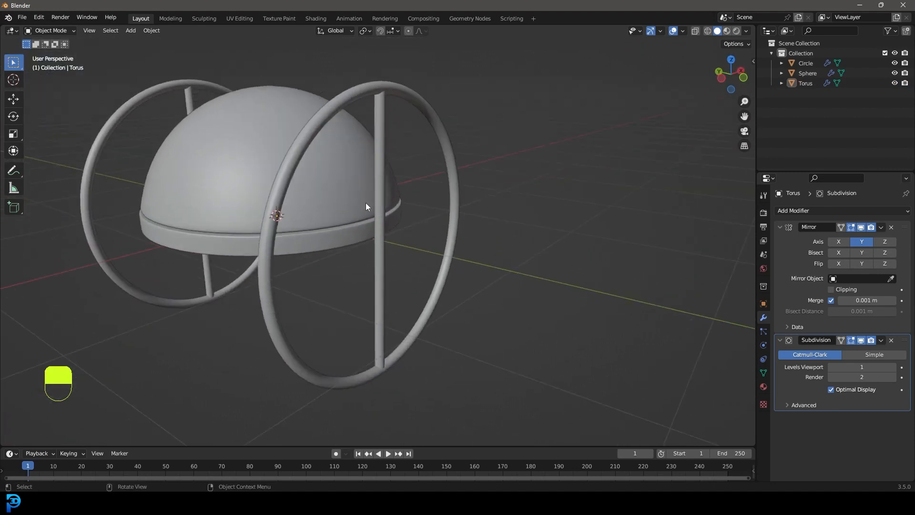
{"action": "scroll", "coordinate": [336, 158], "scroll_direction": "down", "scroll_amount": 2}
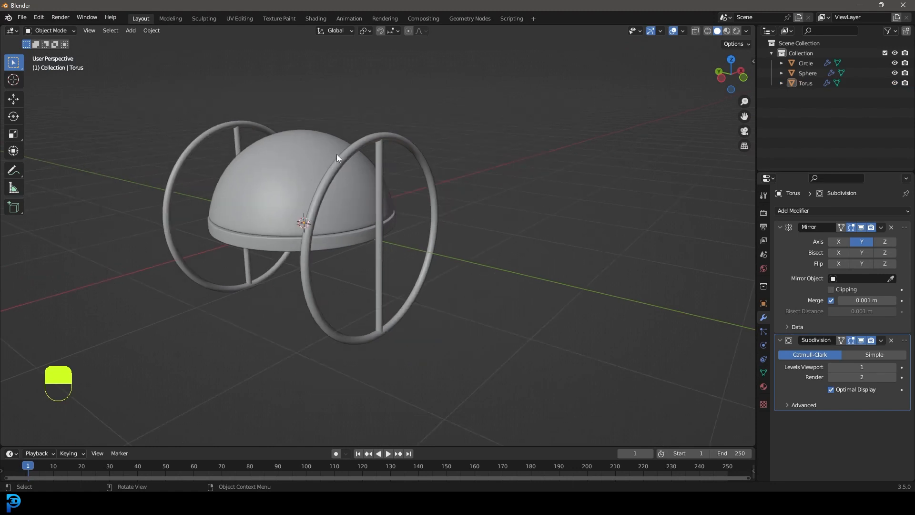
{"action": "middle_click_drag", "start_coordinate": [354, 194], "coordinate": [282, 223]}
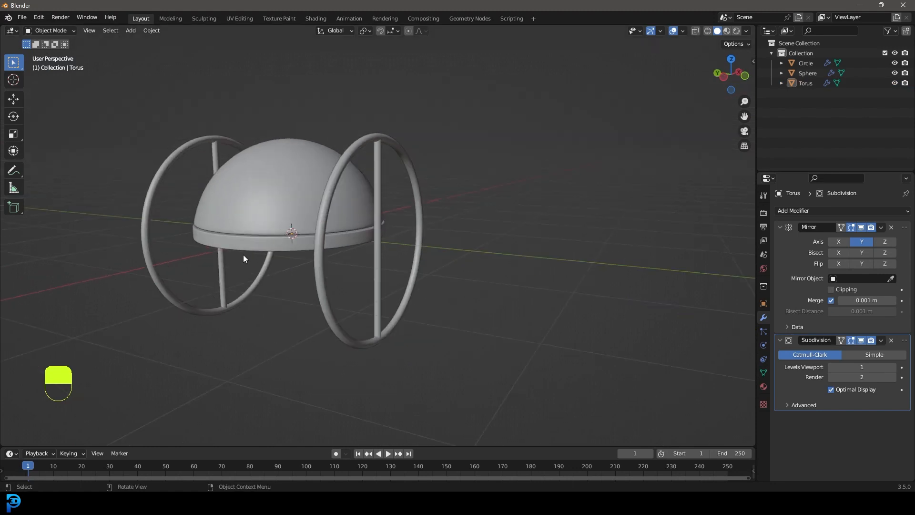
- Parent the holed disc to the wheels with the Object (Keep Transform) option
{"action": "left_click", "coordinate": [276, 240]}
{"action": "scroll", "coordinate": [289, 243], "scroll_direction": "down", "scroll_amount": 5}
{"action": "middle_click_drag", "start_coordinate": [289, 243], "coordinate": [255, 245]}
{"action": "scroll", "coordinate": [318, 225], "scroll_direction": "up", "scroll_amount": 6}
{"action": "left_click", "coordinate": [411, 120], "text": "shift"}
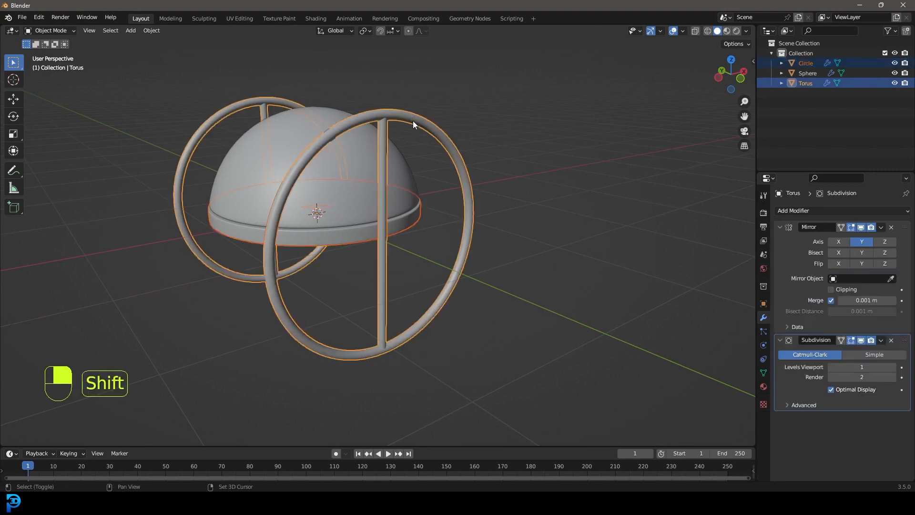
{"action": "key", "text": "ctrl+p"}
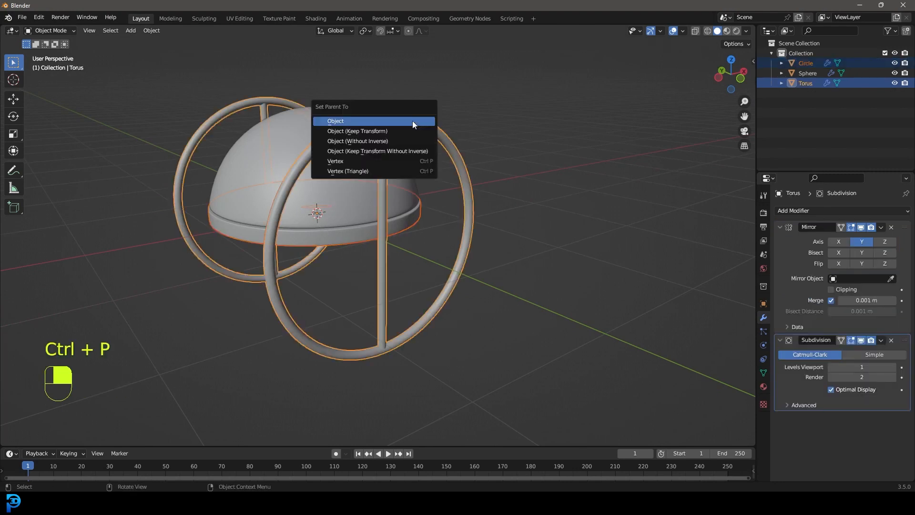
{"action": "left_click", "coordinate": [399, 133]}
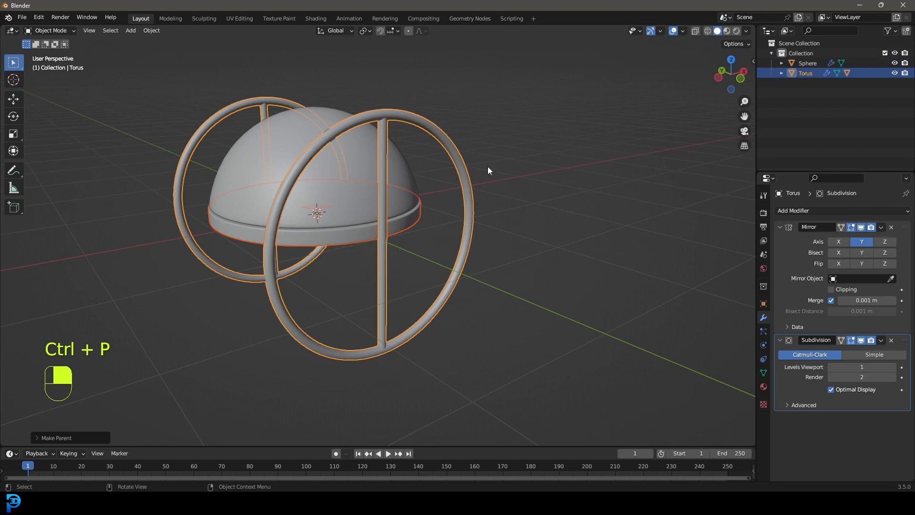
- Move all the robot parts up about 1.05 m along Z so the wheels rest on the ground line
{"action": "scroll", "coordinate": [487, 166], "scroll_direction": "down", "scroll_amount": 3}
{"action": "middle_click_drag", "start_coordinate": [313, 201], "coordinate": [383, 239]}
{"action": "key", "text": "KP_1"}
{"action": "scroll", "coordinate": [436, 262], "scroll_direction": "up", "scroll_amount": 3}
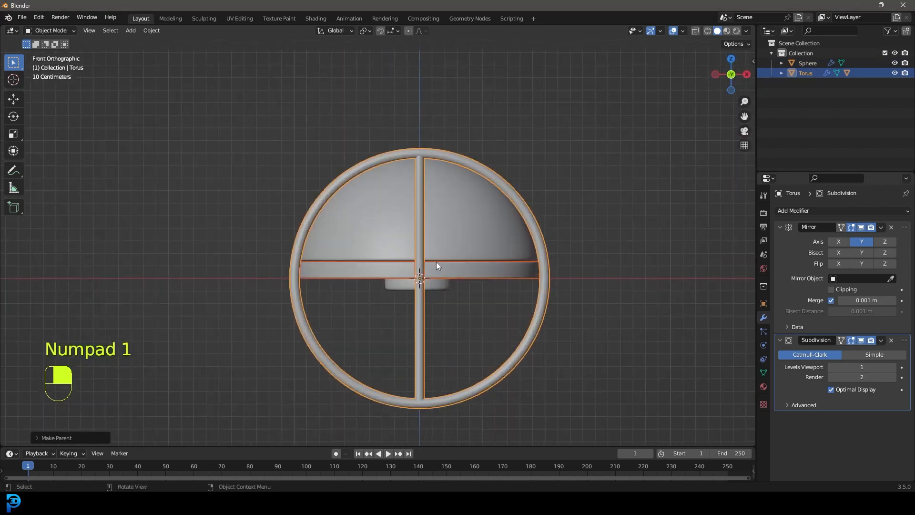
{"action": "key", "text": "a"}
{"action": "key", "text": "g"}
{"action": "key", "text": "z"}
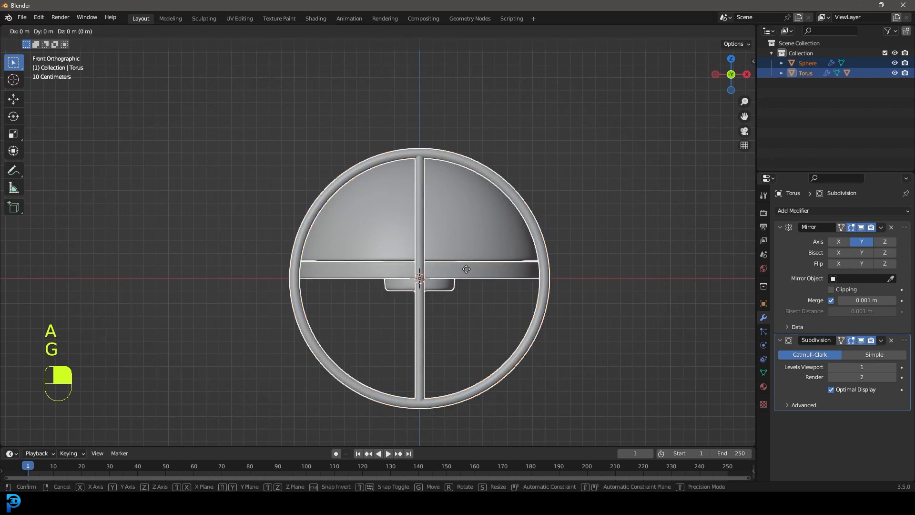
{"action": "left_click", "coordinate": [465, 142], "text": "shift"}
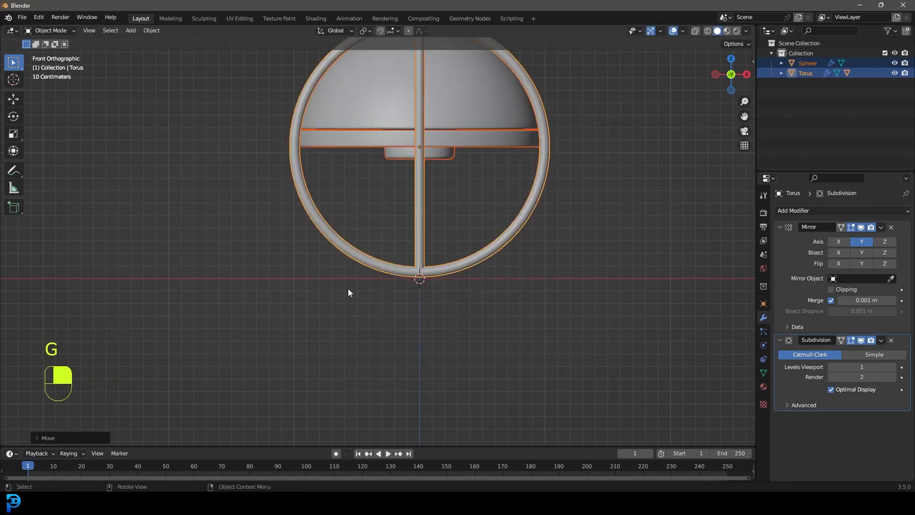
- Switch to front view with only the wheels selected and enlarge the timeline area for animating
{"action": "scroll", "coordinate": [516, 268], "scroll_direction": "down", "scroll_amount": 4}
{"action": "middle_click_drag", "start_coordinate": [457, 271], "coordinate": [493, 288]}
{"action": "scroll", "coordinate": [380, 214], "scroll_direction": "up", "scroll_amount": 1}
{"action": "middle_click_drag", "start_coordinate": [380, 214], "coordinate": [442, 313], "text": "shift"}
{"action": "scroll", "coordinate": [498, 263], "scroll_direction": "up", "scroll_amount": 3}
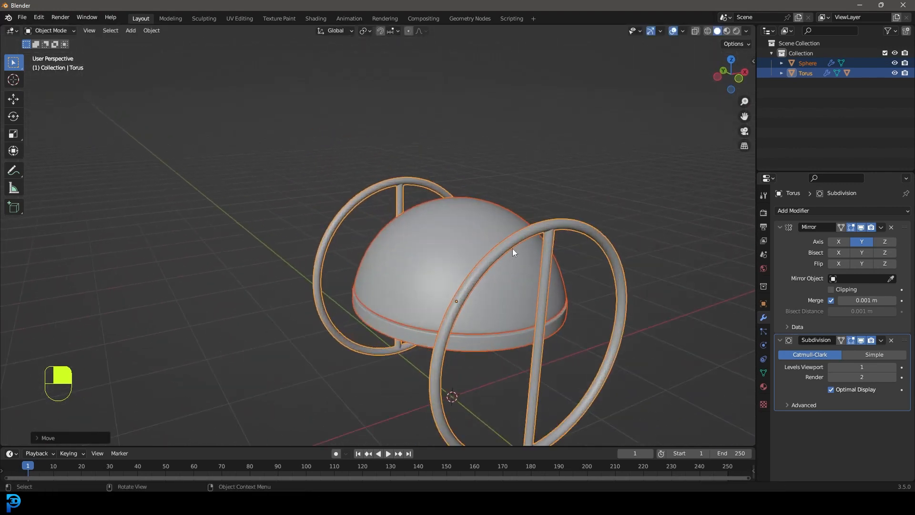
{"action": "scroll", "coordinate": [541, 222], "scroll_direction": "down", "scroll_amount": 5}
{"action": "key", "text": "KP_1"}
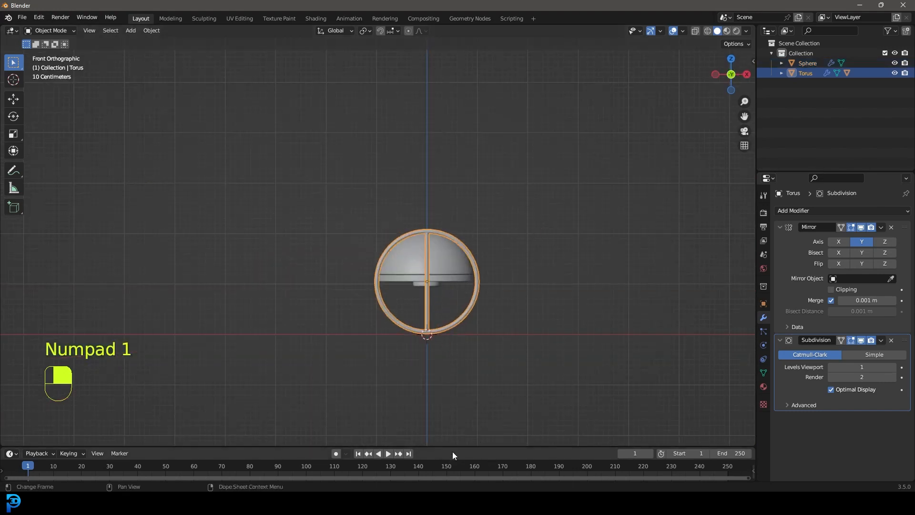
{"action": "left_click_drag", "start_coordinate": [452, 446], "coordinate": [451, 351]}
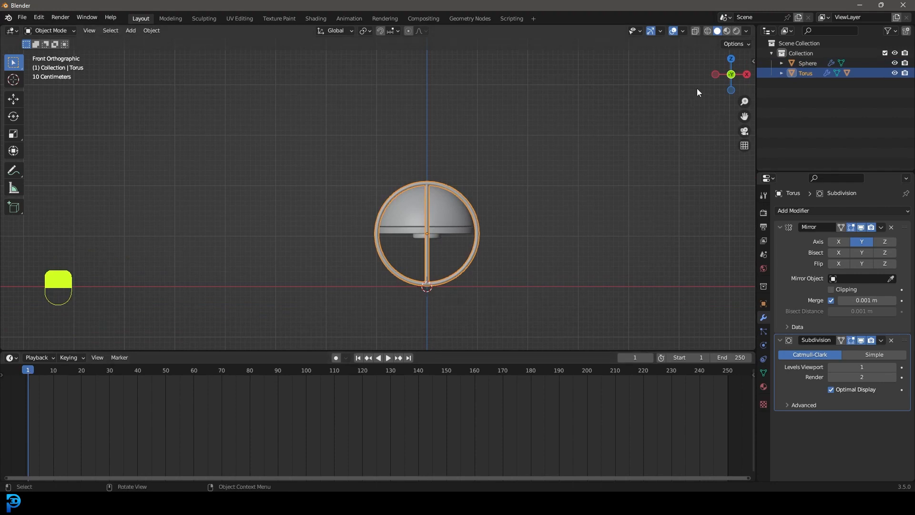
- Show the wheels' transform values and insert rotation and location keyframes at frame 1
{"action": "key", "text": "n"}
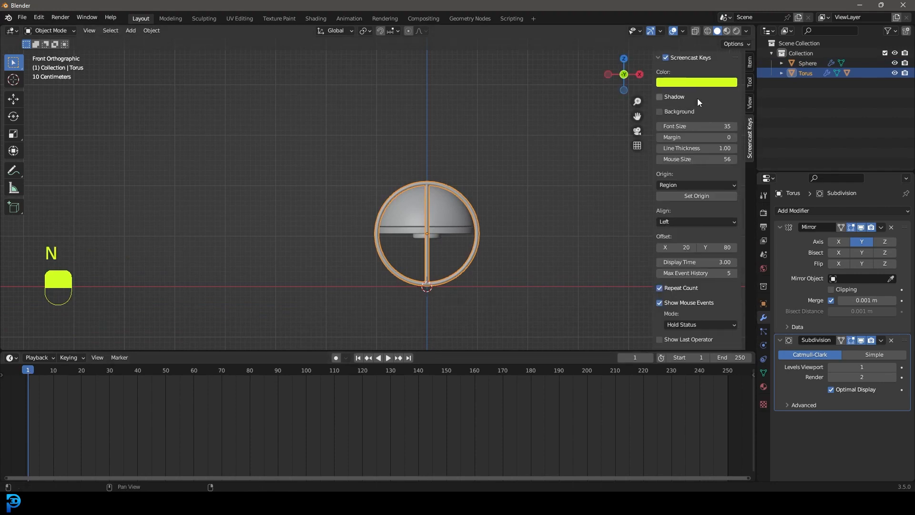
{"action": "left_click", "coordinate": [750, 62]}
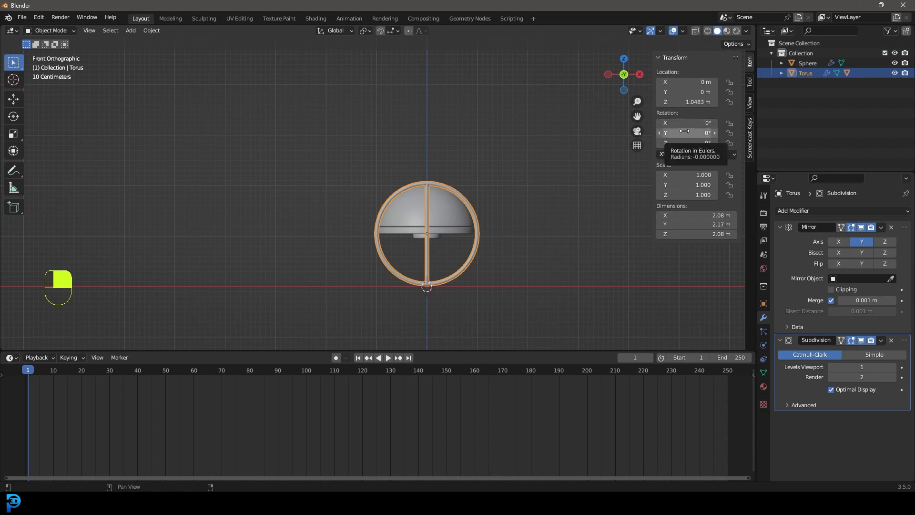
{"action": "key", "text": "i"}
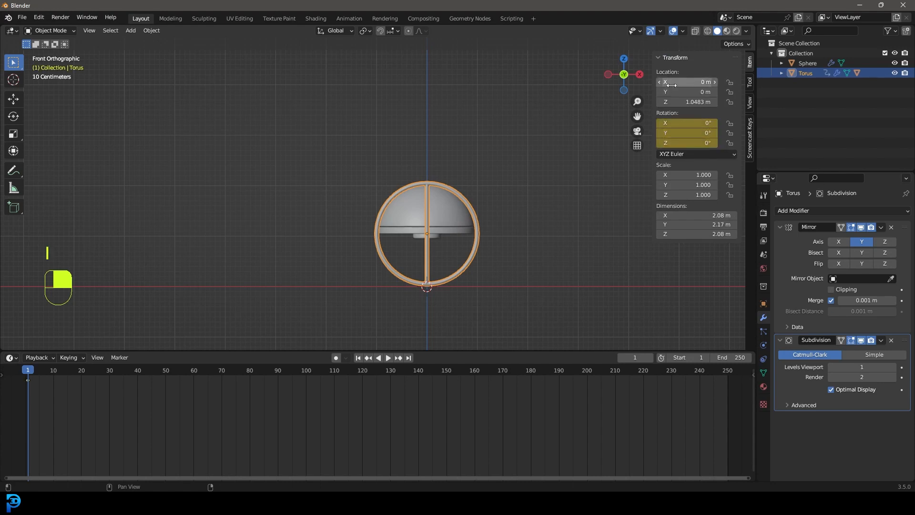
{"action": "key", "text": "i"}
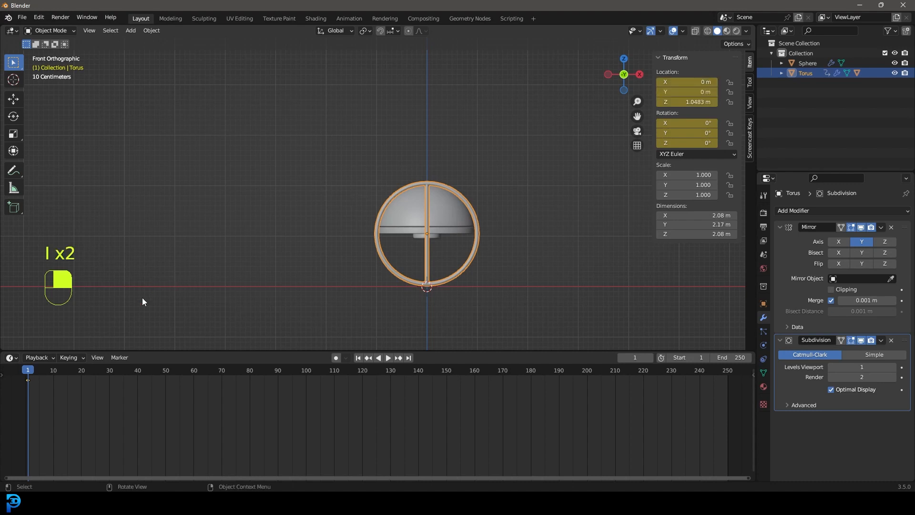
- Set the wheels' X location to -5 m at frame 50 and insert a location keyframe
{"action": "left_click_drag", "start_coordinate": [36, 386], "coordinate": [165, 385]}
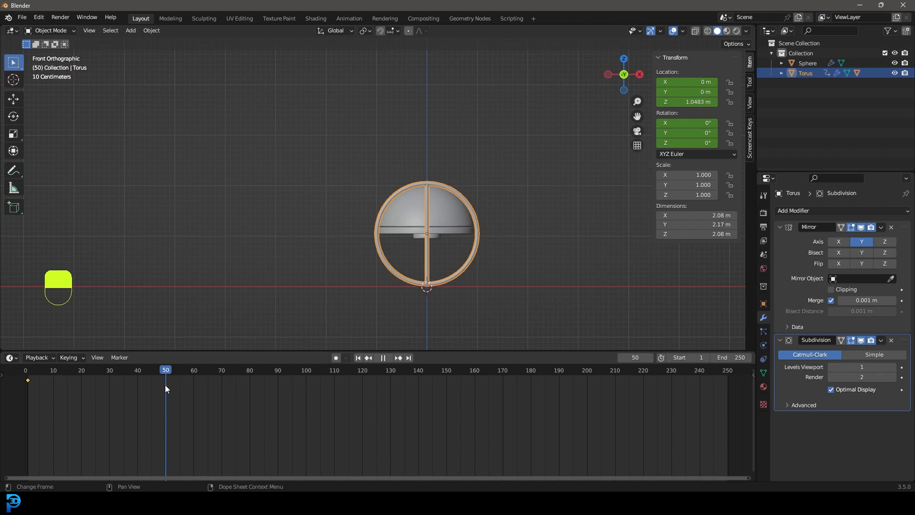
{"action": "middle_click_drag", "start_coordinate": [444, 249], "coordinate": [468, 253], "text": "shift"}
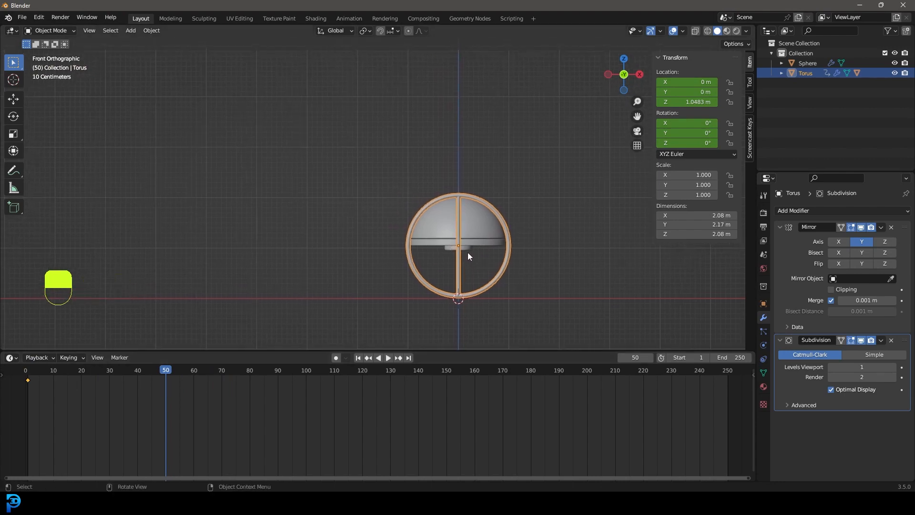
{"action": "key", "text": "g"}
{"action": "key", "text": "x"}
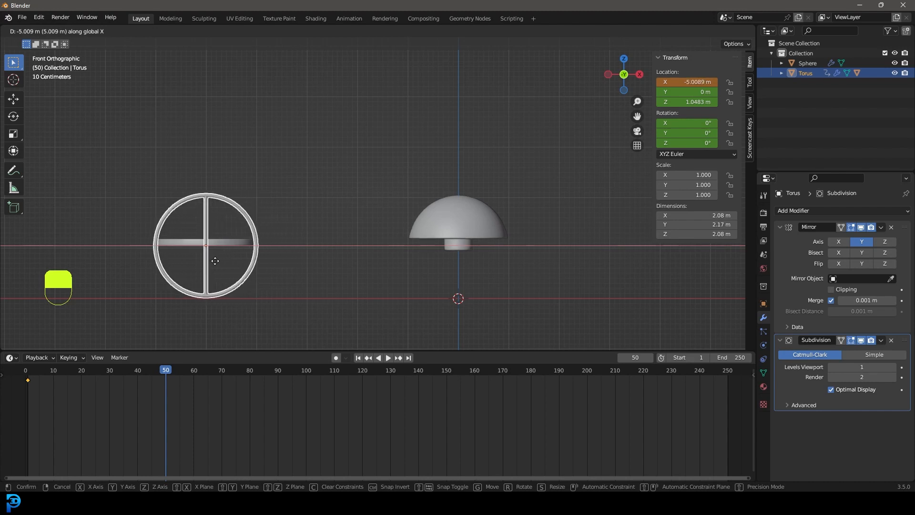
{"action": "left_click", "coordinate": [215, 261]}
{"action": "left_click", "coordinate": [696, 82]}
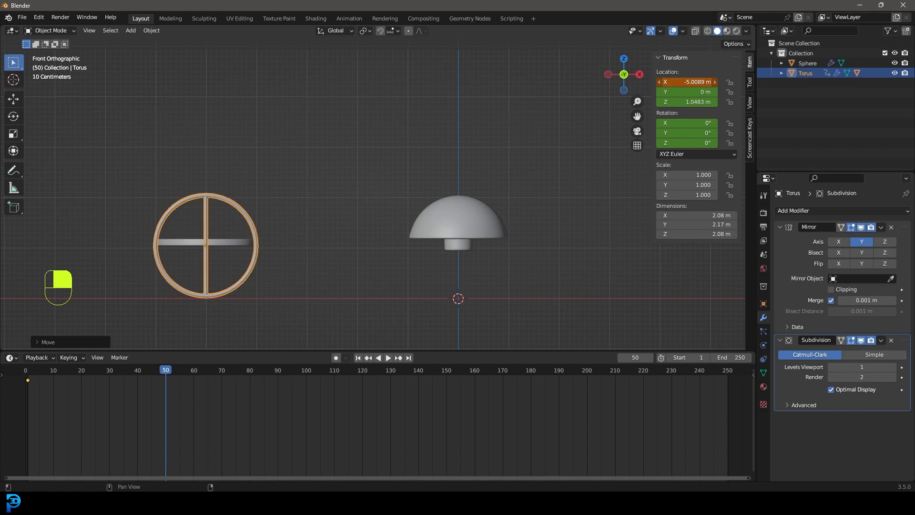
{"action": "type", "text": "-5"}
{"action": "key", "text": "Return"}
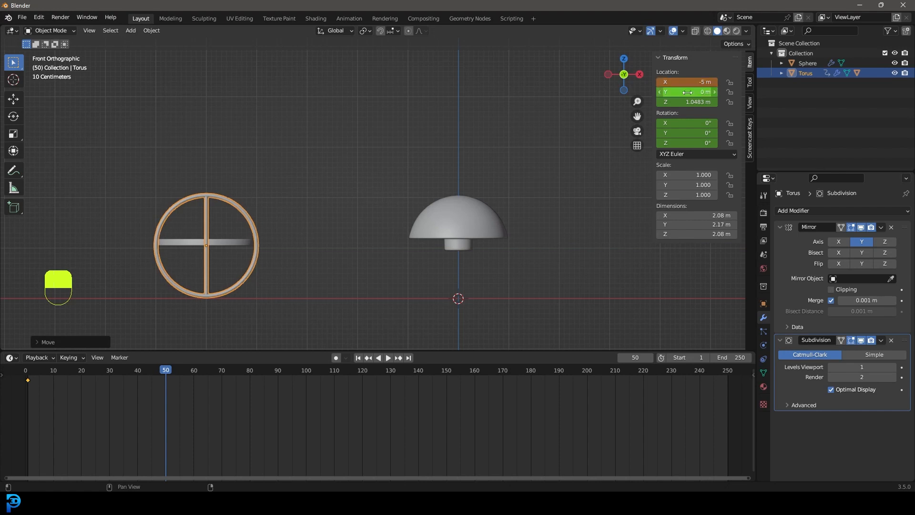
{"action": "key", "text": "i"}
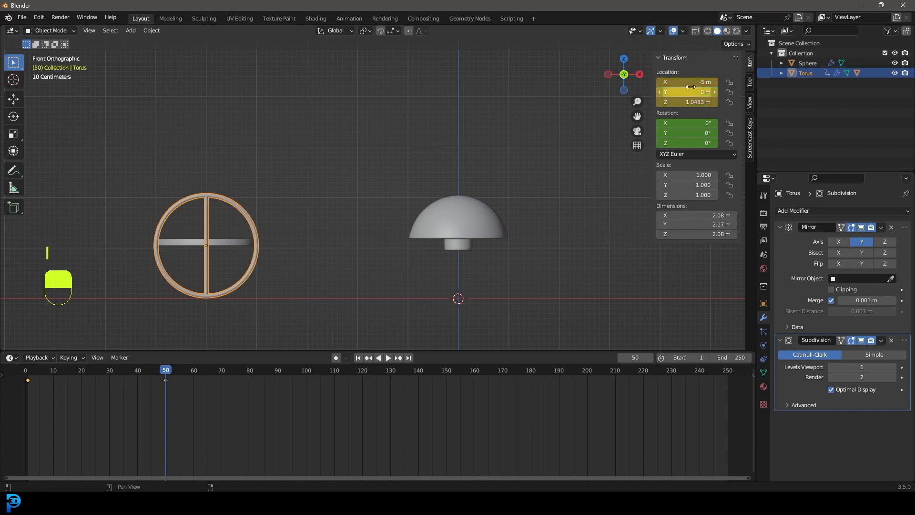
- Try keyframing the wheels' Z rotation at -360° on frame 50 and scrub back through the motion
{"action": "left_click", "coordinate": [696, 143]}
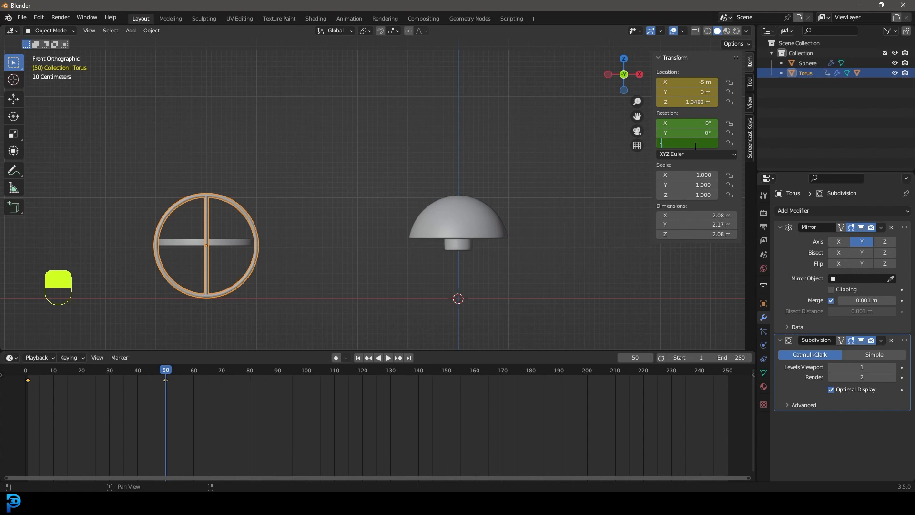
{"action": "key", "text": "Return"}
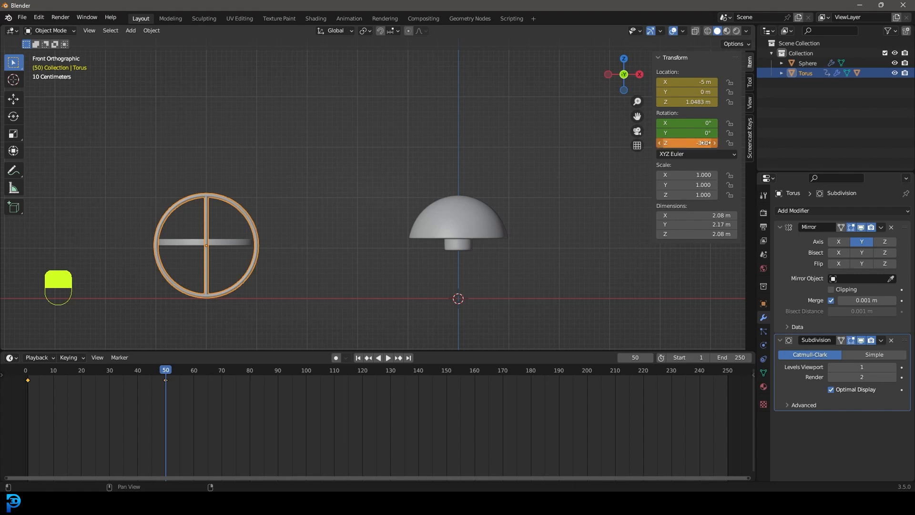
{"action": "key", "text": "i"}
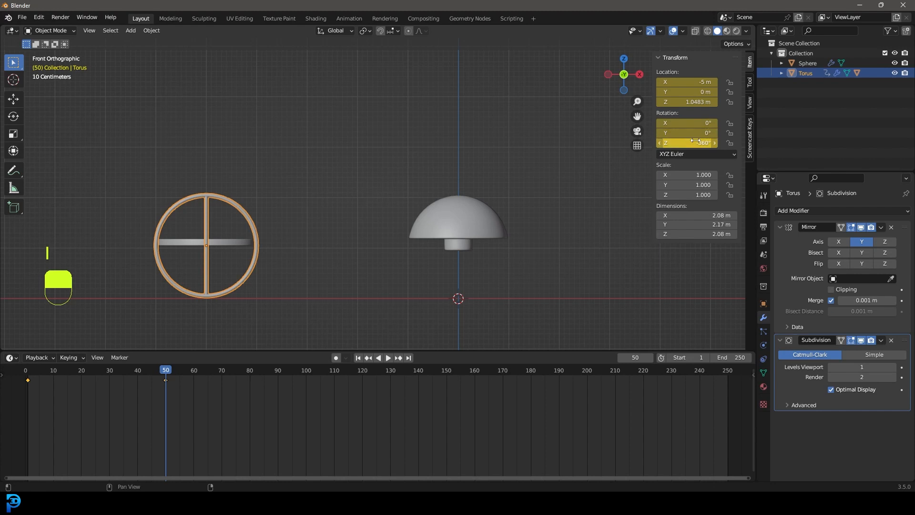
{"action": "left_click_drag", "start_coordinate": [184, 380], "coordinate": [38, 385]}
{"action": "left_click", "coordinate": [27, 372]}
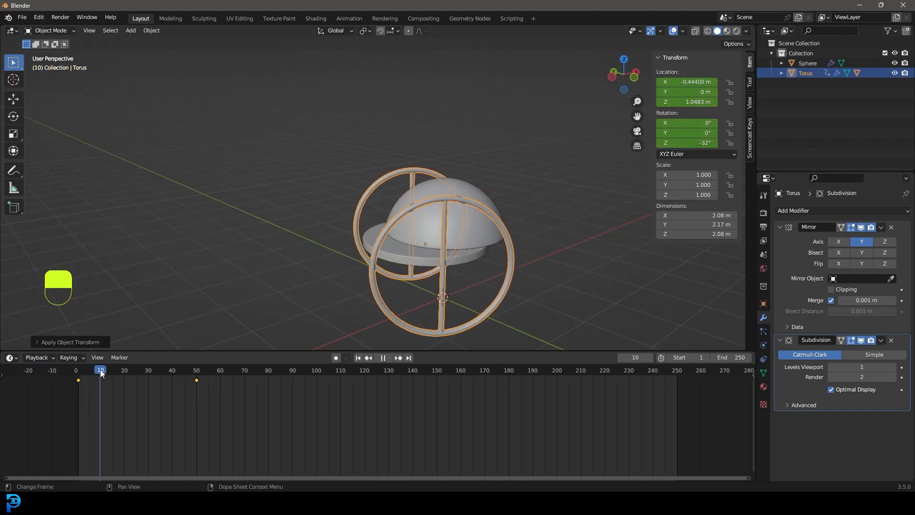
- Correct the wheels' rotation at frame 50 to 0° on Z and -360° on Y, and update the rotation keyframe
{"action": "left_click_drag", "start_coordinate": [101, 373], "coordinate": [196, 386]}
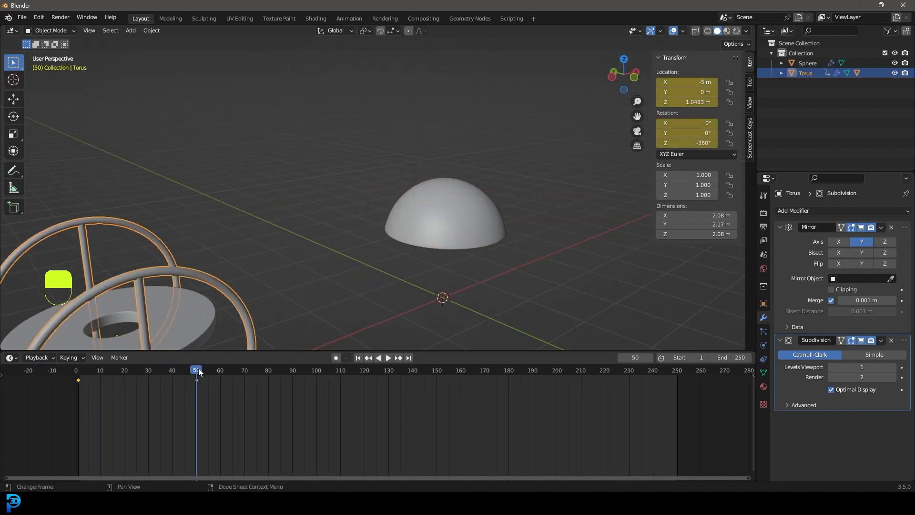
{"action": "left_click", "coordinate": [703, 143]}
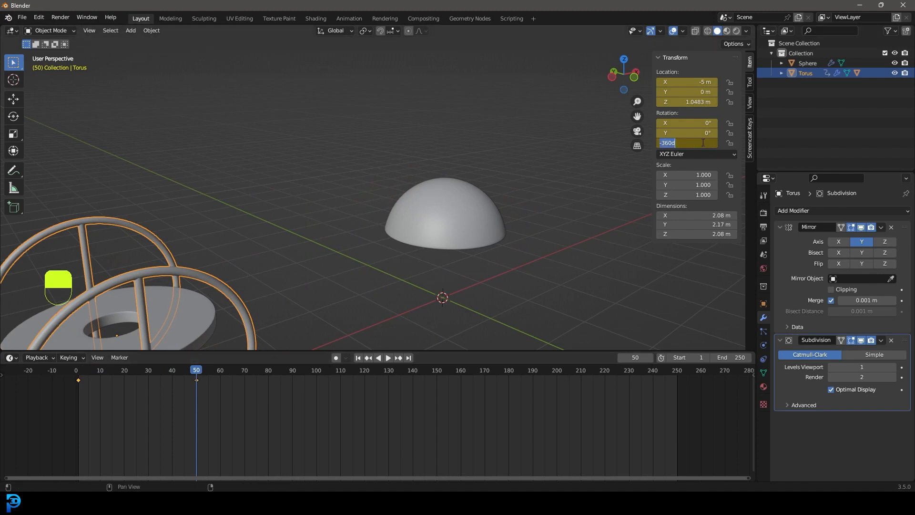
{"action": "key", "text": "Return"}
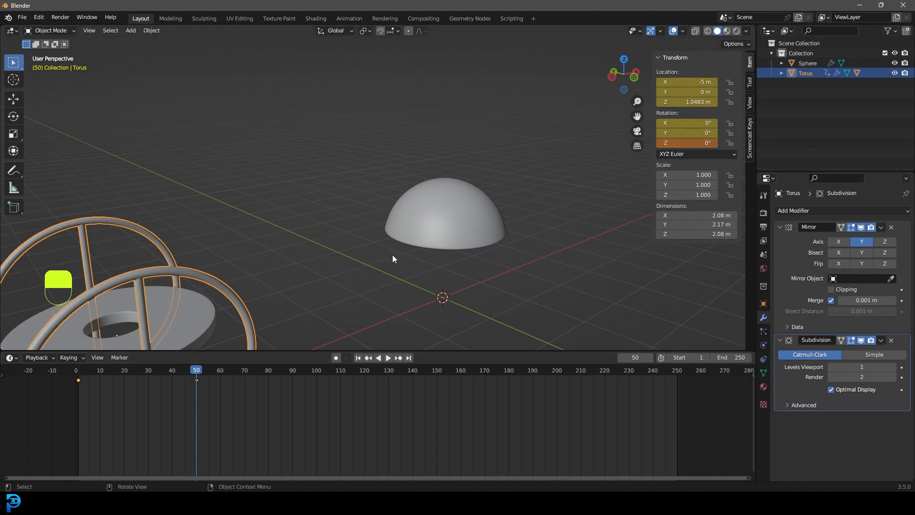
{"action": "left_click", "coordinate": [686, 133]}
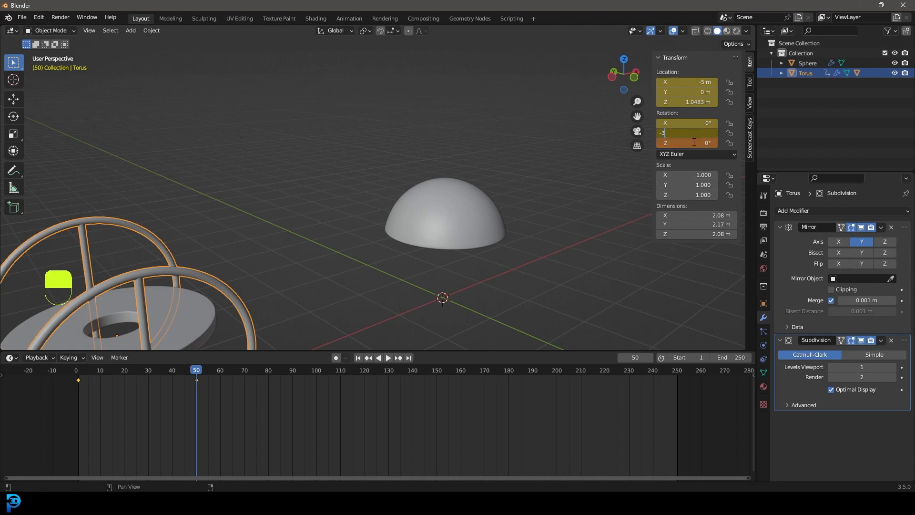
{"action": "type", "text": "-360"}
{"action": "key", "text": "Return"}
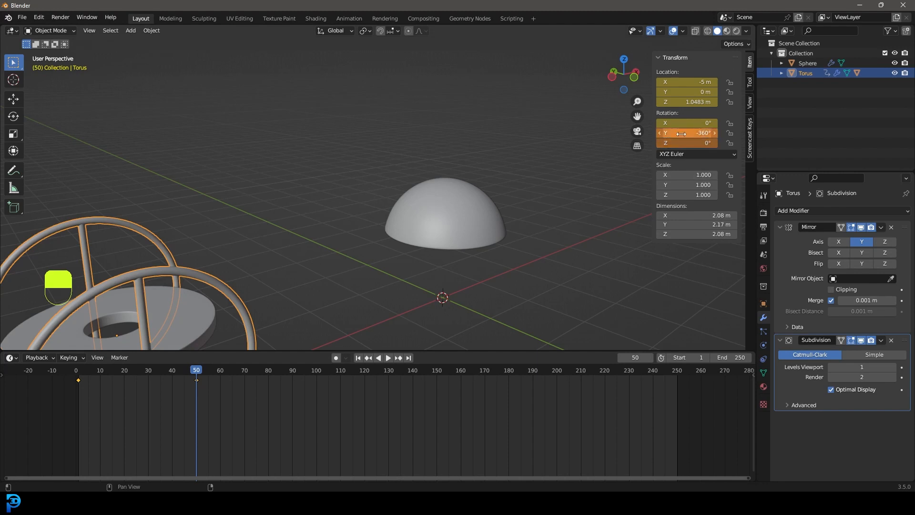
- Play the wheels' animation in front view to check the rolling motion, and return to frame 1
{"action": "left_click_drag", "start_coordinate": [187, 377], "coordinate": [78, 382]}
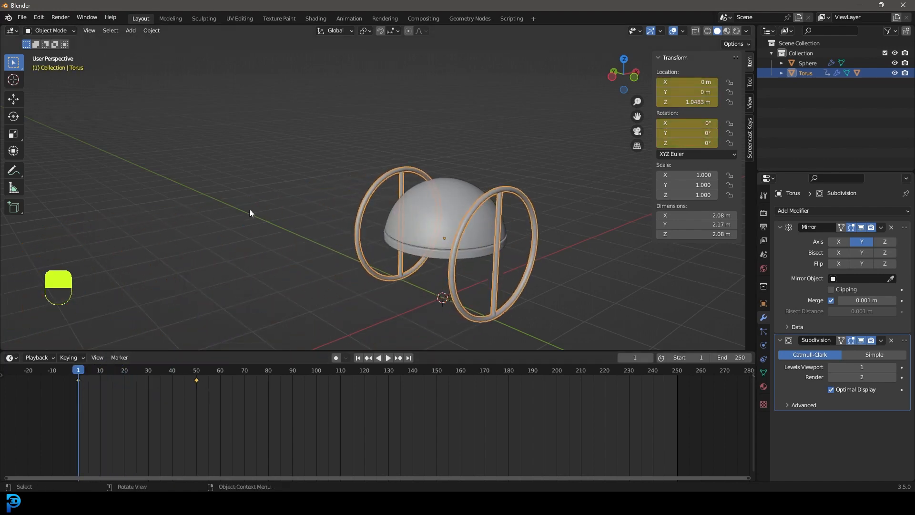
{"action": "scroll", "coordinate": [450, 200], "scroll_direction": "down", "scroll_amount": 4}
{"action": "middle_click_drag", "start_coordinate": [431, 244], "coordinate": [390, 222], "text": "shift"}
{"action": "scroll", "coordinate": [390, 222], "scroll_direction": "up", "scroll_amount": 2}
{"action": "key", "text": "space"}
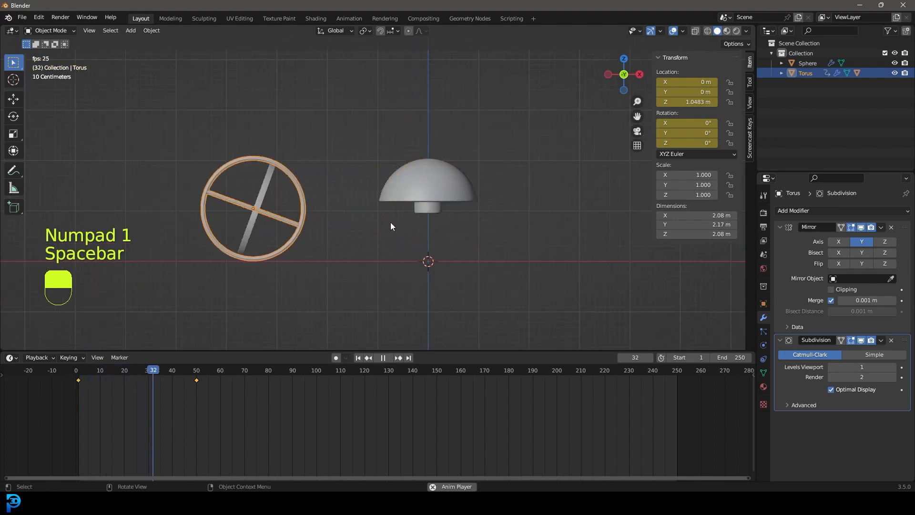
{"action": "scroll", "coordinate": [310, 233], "scroll_direction": "up", "scroll_amount": 2}
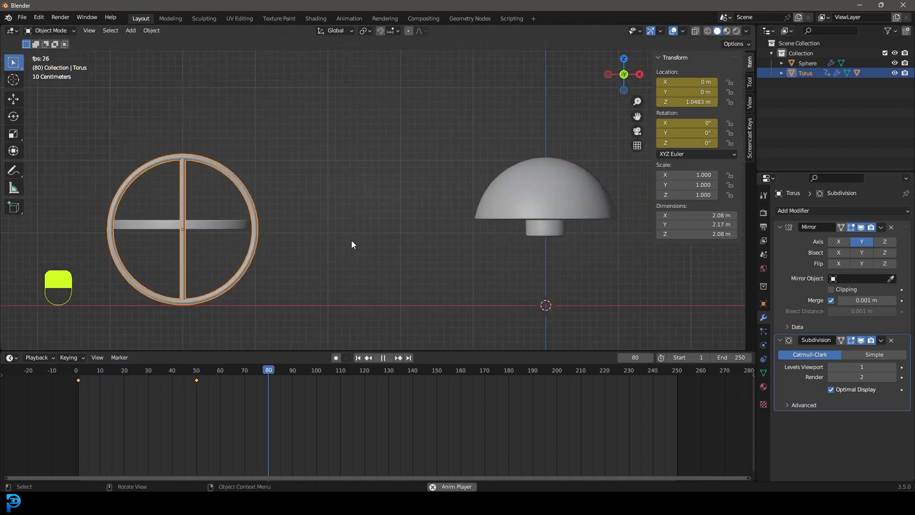
{"action": "key", "text": "space"}
{"action": "left_click_drag", "start_coordinate": [267, 377], "coordinate": [197, 390]}
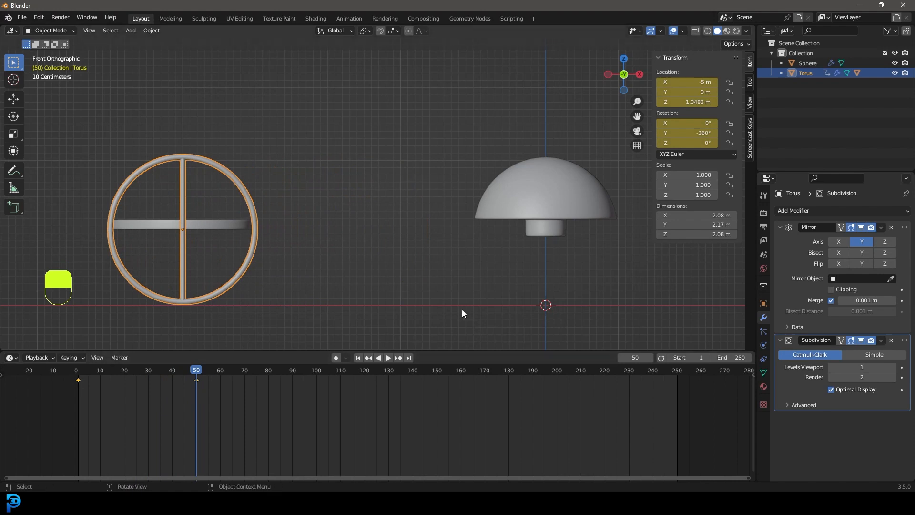
{"action": "key", "text": "shift+Left"}
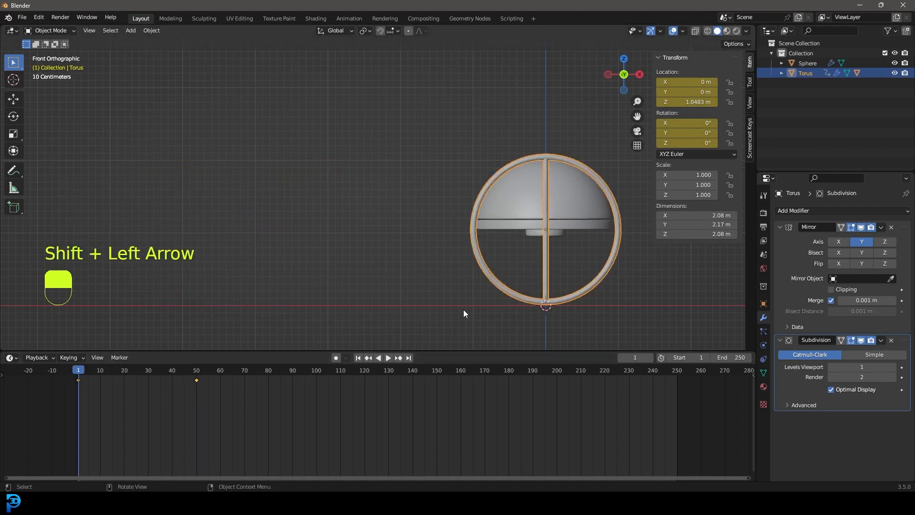
- Add a Child Of constraint to the dome with the holed disc (Circle) as its target
{"action": "middle_click_drag", "start_coordinate": [573, 182], "coordinate": [430, 174], "text": "shift"}
{"action": "left_click", "coordinate": [504, 213]}
{"action": "scroll", "coordinate": [430, 174], "scroll_direction": "up", "scroll_amount": 2}
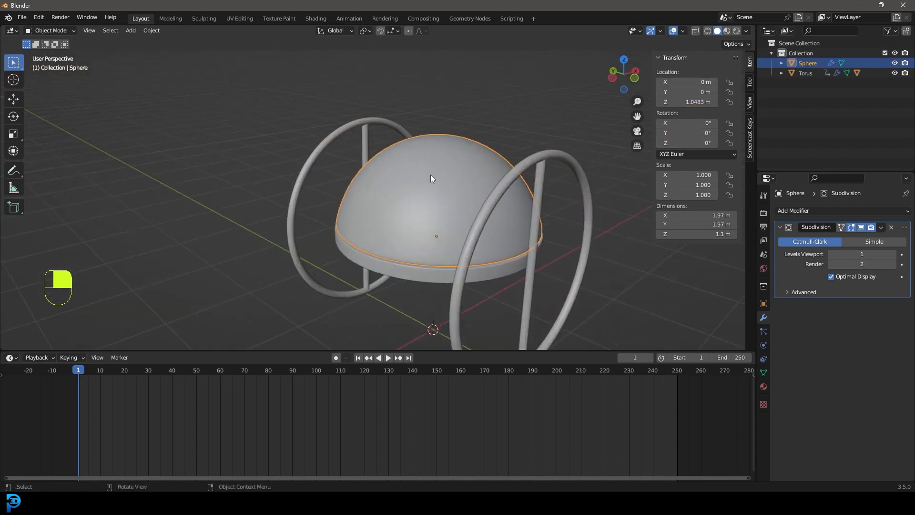
{"action": "left_click", "coordinate": [763, 358]}
{"action": "left_click", "coordinate": [790, 212]}
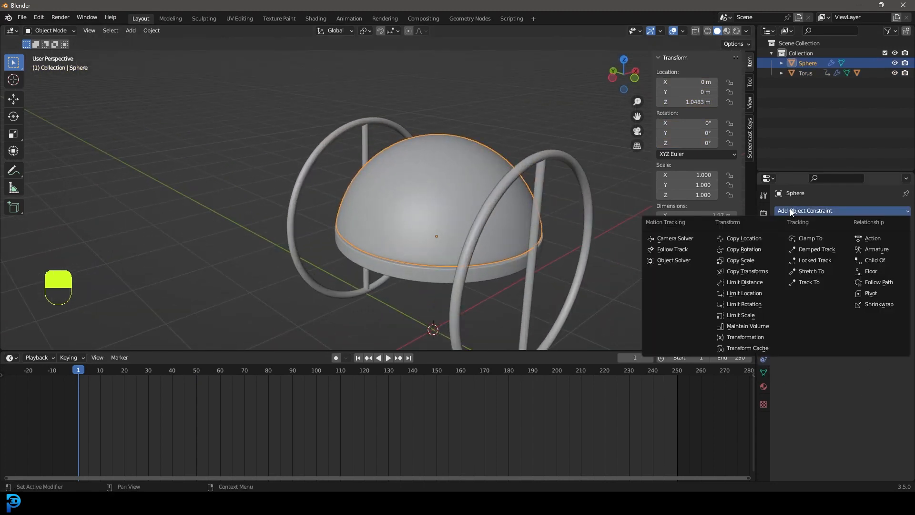
{"action": "left_click", "coordinate": [880, 262]}
{"action": "left_click", "coordinate": [891, 242]}
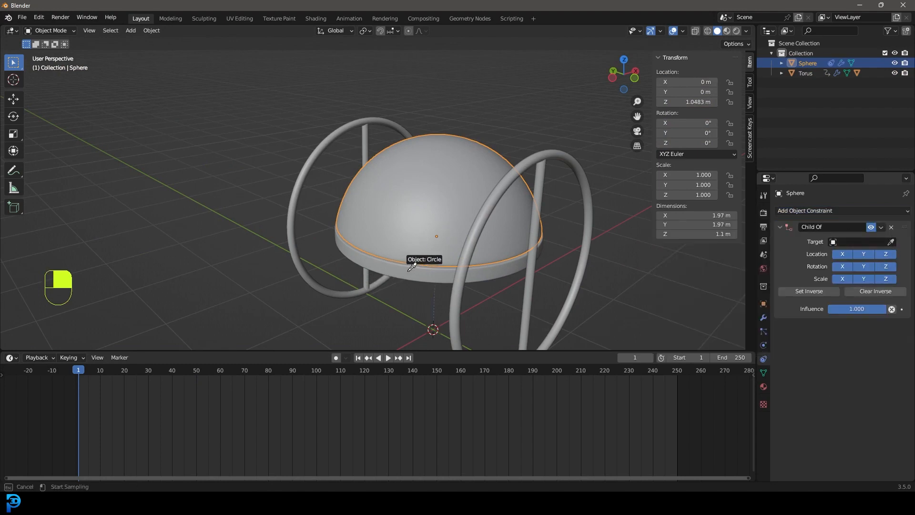
{"action": "left_click", "coordinate": [413, 271]}
- Play the animation to check how the dome follows the disc, select the dome and rewind to frame 0
{"action": "left_click", "coordinate": [418, 273]}
{"action": "scroll", "coordinate": [427, 246], "scroll_direction": "down", "scroll_amount": 3}
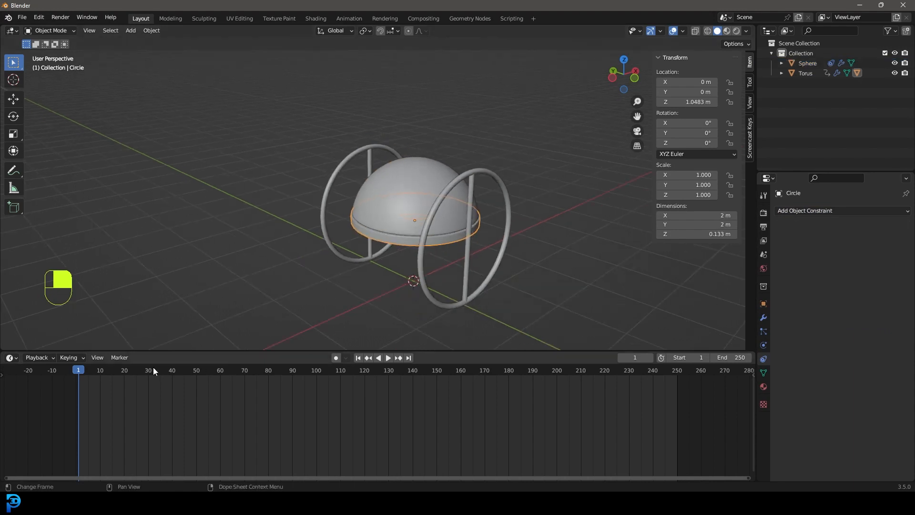
{"action": "key", "text": "space"}
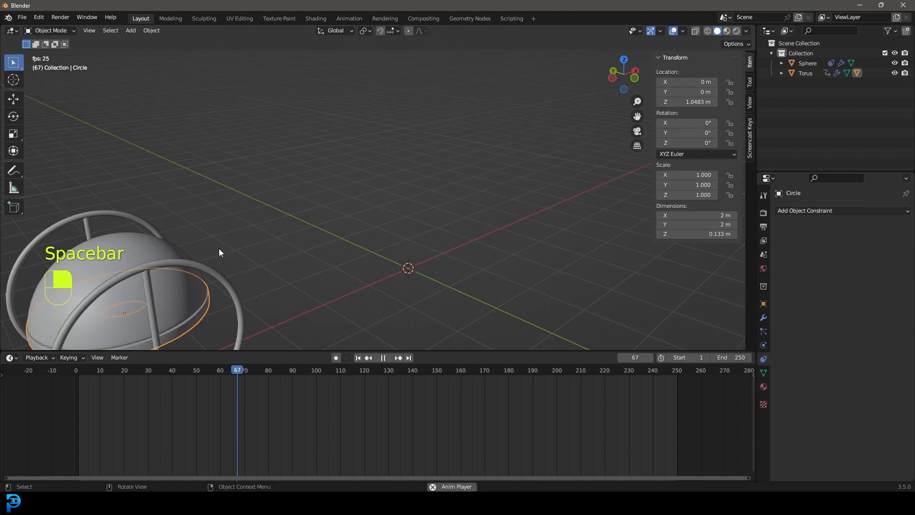
{"action": "left_click", "coordinate": [159, 233]}
{"action": "left_click", "coordinate": [145, 247]}
{"action": "key", "text": "space"}
{"action": "left_click_drag", "start_coordinate": [295, 372], "coordinate": [76, 379]}
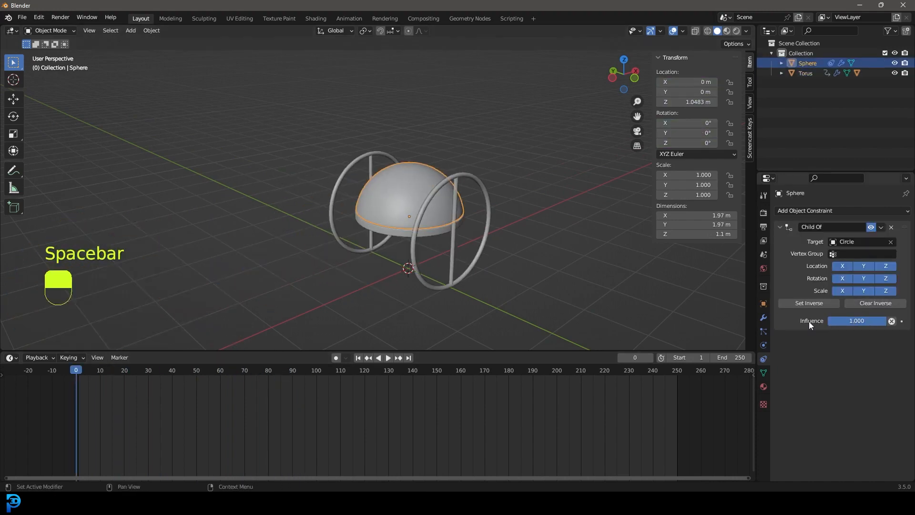
- Test the dome's Child Of influence at 0 and at partial values during playback, and restore it to 1.000
{"action": "left_click_drag", "start_coordinate": [856, 321], "coordinate": [744, 327]}
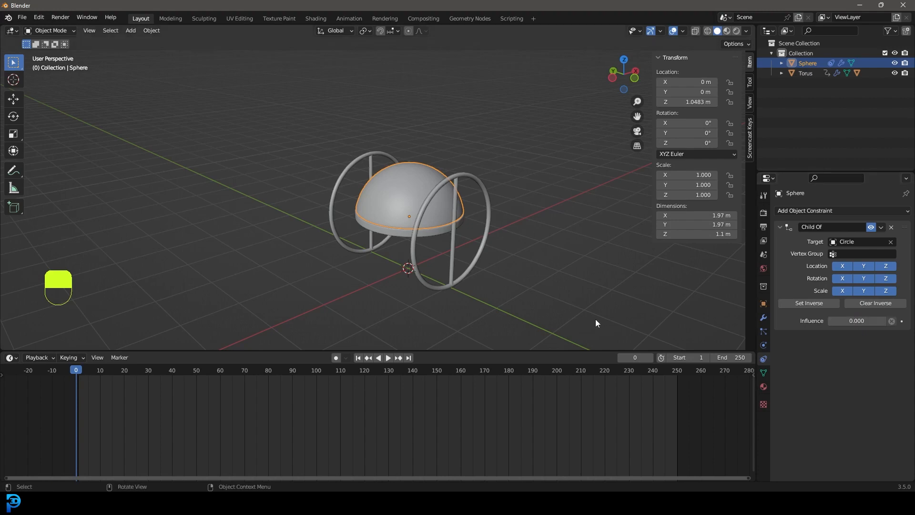
{"action": "key", "text": "space"}
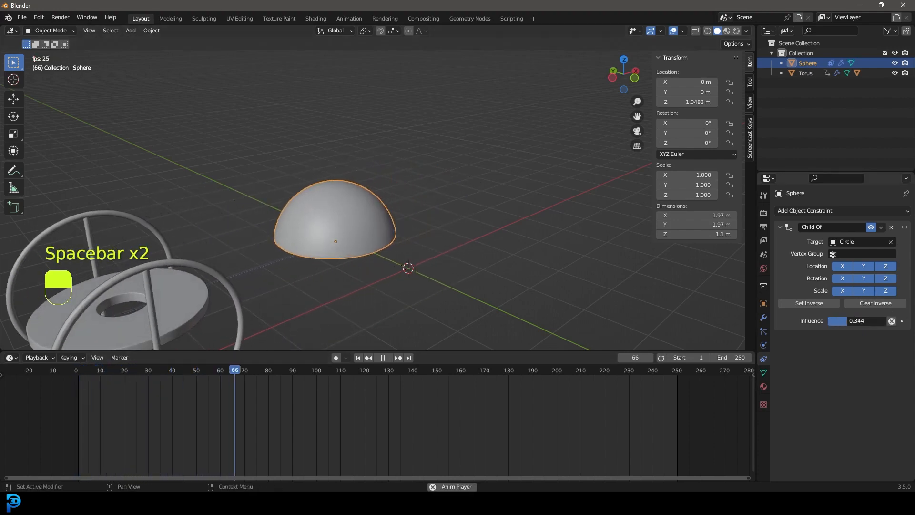
{"action": "key", "text": "space"}
{"action": "key", "text": "Escape"}
{"action": "key", "text": "space"}
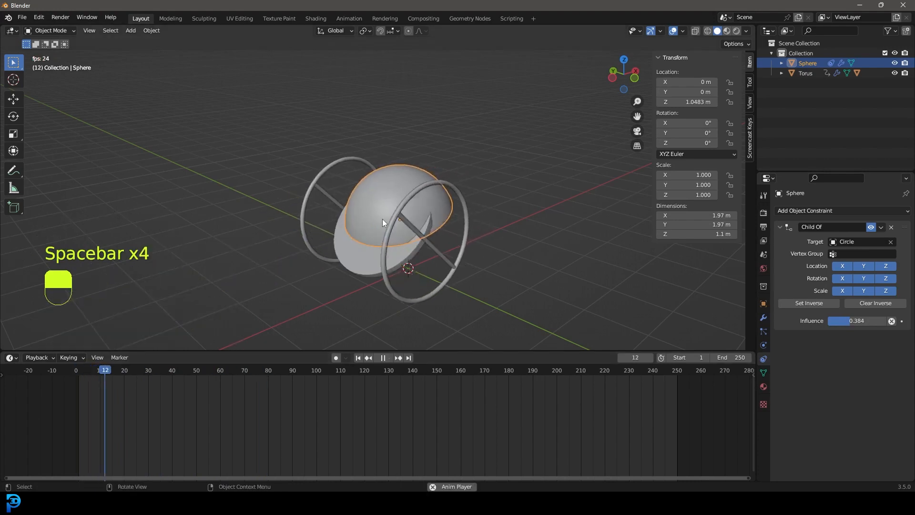
{"action": "key", "text": "space"}
{"action": "left_click_drag", "start_coordinate": [850, 322], "coordinate": [885, 322]}
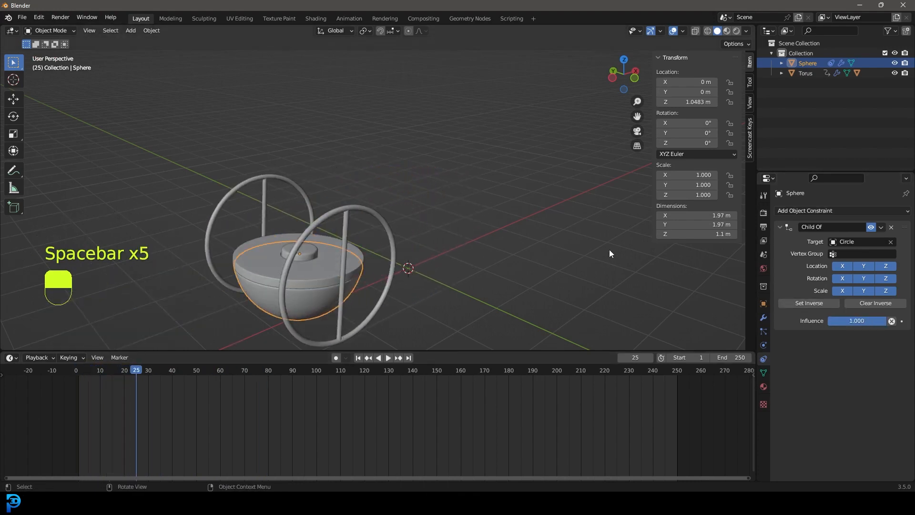
- Duplicate the wheels' frame 1 keyframes to frame 100 and play back the return movement
{"action": "left_click_drag", "start_coordinate": [137, 369], "coordinate": [79, 381]}
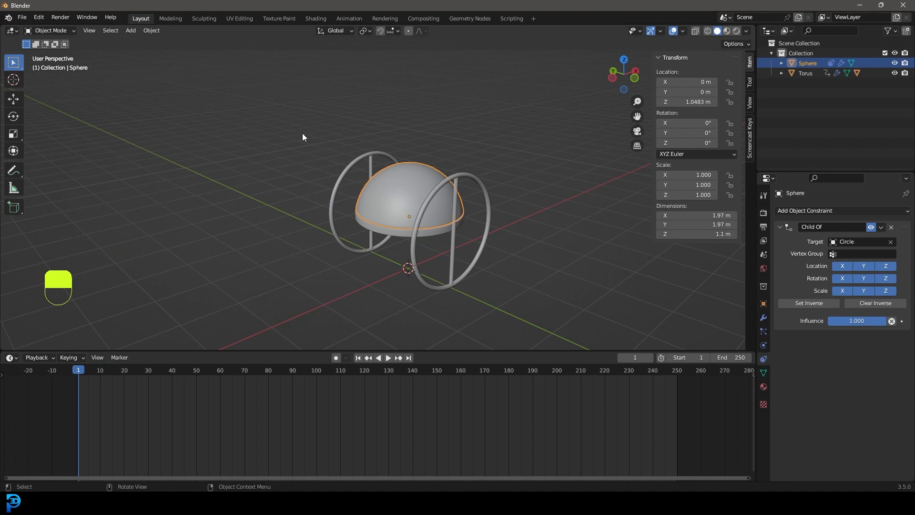
{"action": "left_click", "coordinate": [479, 179]}
{"action": "left_click_drag", "start_coordinate": [113, 406], "coordinate": [56, 374]}
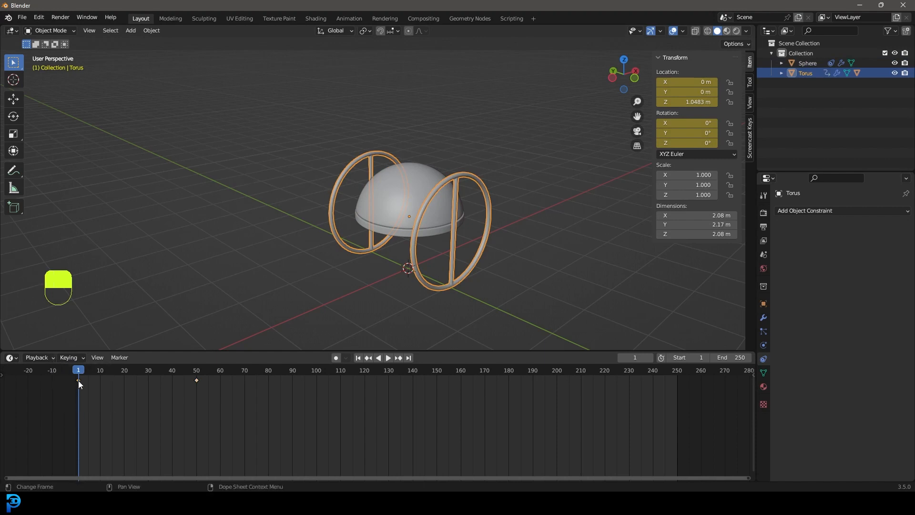
{"action": "left_click_drag", "start_coordinate": [114, 412], "coordinate": [52, 360]}
{"action": "key", "text": "shift+d"}
{"action": "left_click", "coordinate": [335, 421]}
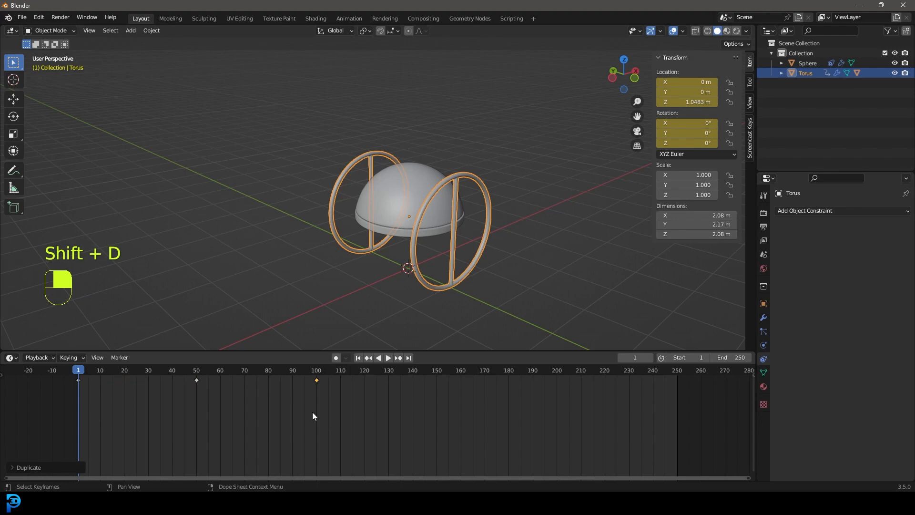
{"action": "left_click_drag", "start_coordinate": [73, 370], "coordinate": [314, 394]}
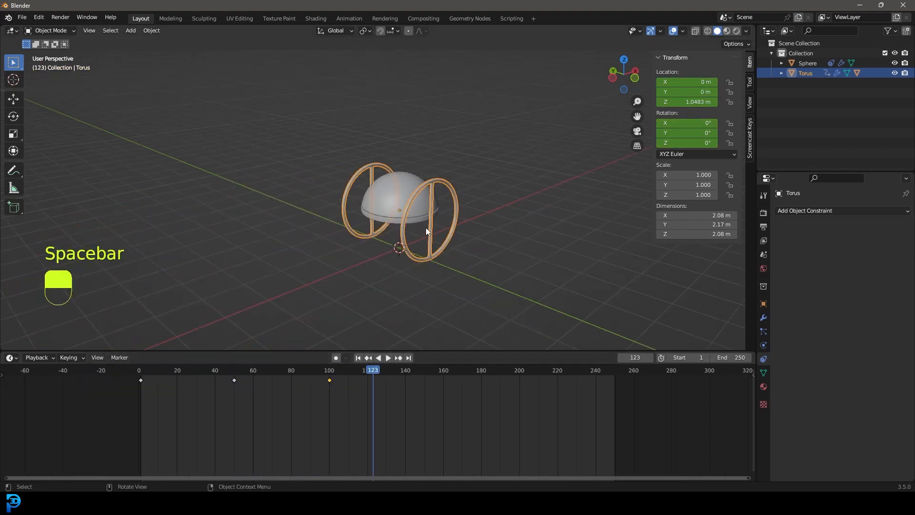
{"action": "key", "text": "space"}
{"action": "key", "text": "space"}
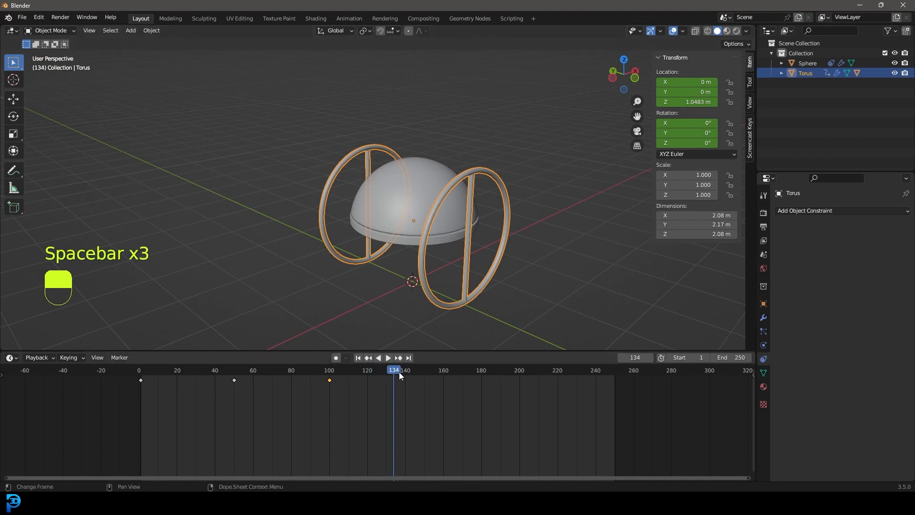
- Duplicate the wheels' frame 50 keyframes to frame 55 to hold the pose before the return movement
{"action": "left_click", "coordinate": [233, 394]}
{"action": "left_click_drag", "start_coordinate": [236, 395], "coordinate": [237, 395]}
{"action": "left_click", "coordinate": [233, 368]}
{"action": "left_click", "coordinate": [241, 397]}
{"action": "middle_click_drag", "start_coordinate": [241, 397], "coordinate": [372, 373]}
{"action": "scroll", "coordinate": [381, 400], "scroll_direction": "up", "scroll_amount": 1}
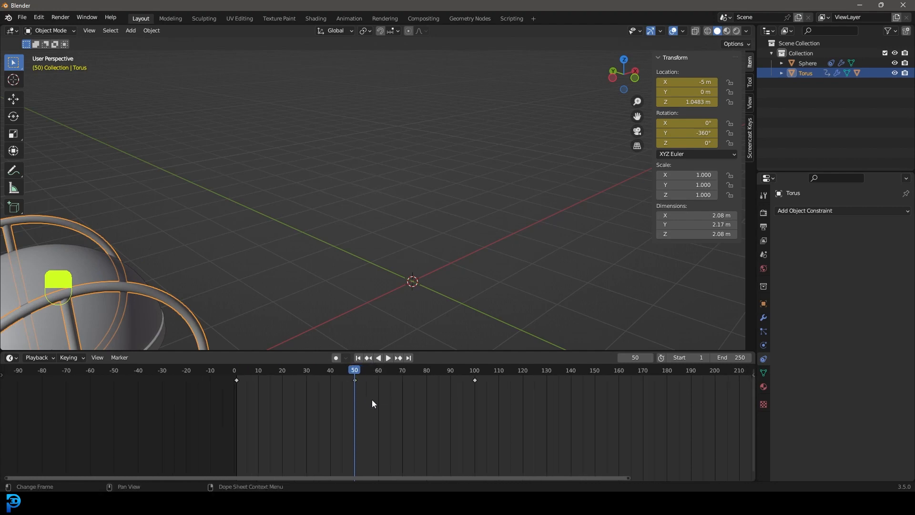
{"action": "scroll", "coordinate": [371, 394], "scroll_direction": "up", "scroll_amount": 5}
{"action": "key", "text": "shift+d"}
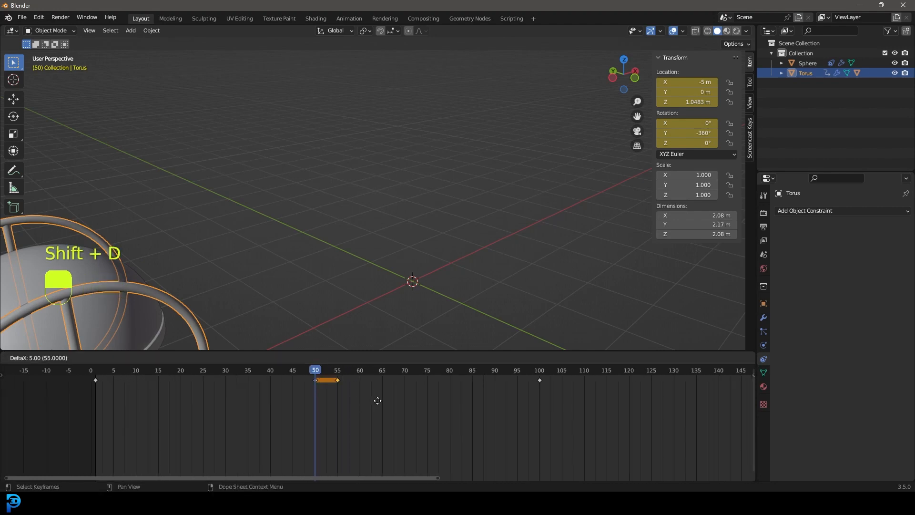
{"action": "left_click", "coordinate": [377, 400]}
- Play the animation from the start to check the pause in the wheels' roll, and rewind to frame 1
{"action": "scroll", "coordinate": [323, 382], "scroll_direction": "down", "scroll_amount": 3}
{"action": "left_click_drag", "start_coordinate": [339, 370], "coordinate": [234, 377]}
{"action": "scroll", "coordinate": [424, 191], "scroll_direction": "down", "scroll_amount": 5}
{"action": "key", "text": "space"}
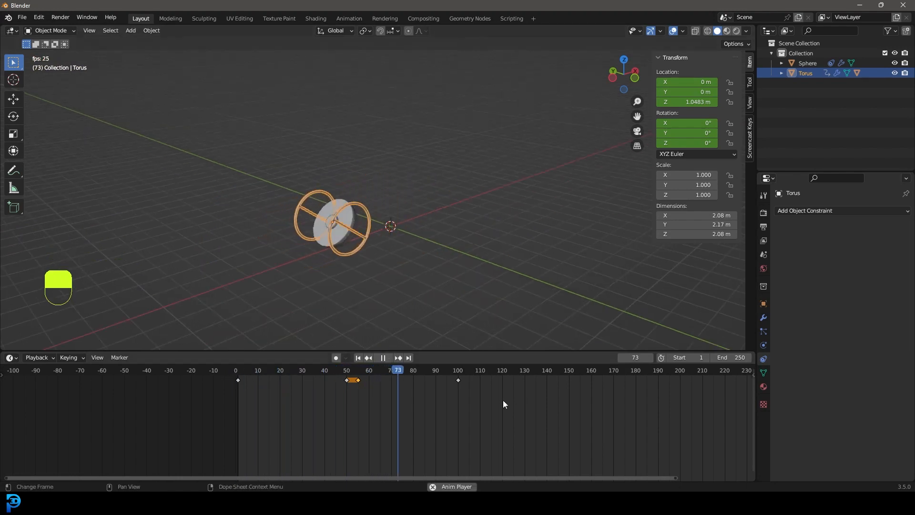
{"action": "key", "text": "space"}
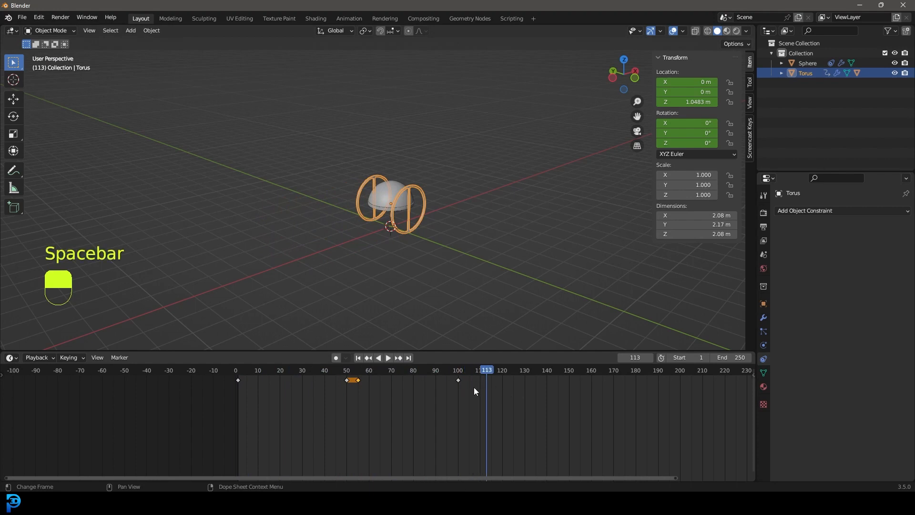
{"action": "mouse_move", "coordinate": [489, 371]}
{"action": "left_mouse_down"}
{"action": "mouse_move", "coordinate": [431, 367]}
{"action": "mouse_move", "coordinate": [473, 363]}
{"action": "left_mouse_up"}
{"action": "left_click", "coordinate": [239, 390]}
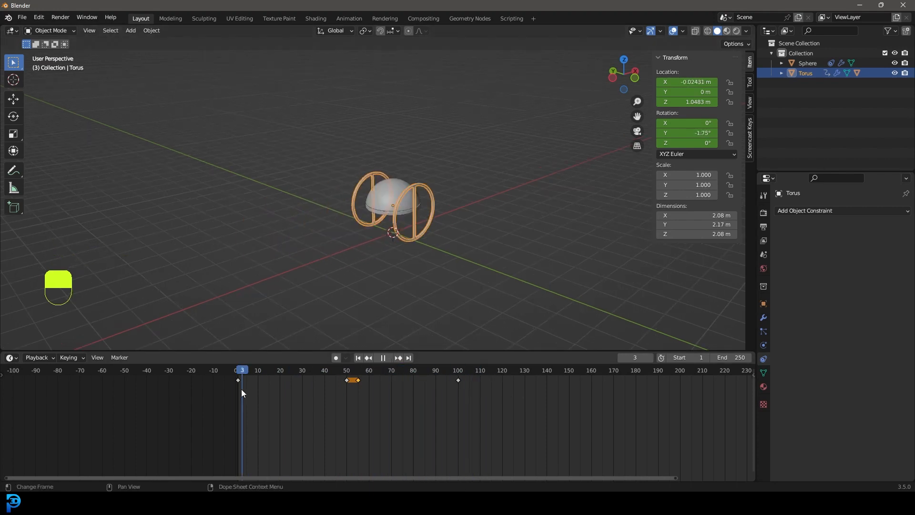
- Add a mesh circle at the origin and raise it along Z to about 1.78 m, around the upper dome
{"action": "key", "text": "alt+a"}
{"action": "mouse_move", "coordinate": [425, 194]}
{"action": "middle_mouse_down"}
{"action": "mouse_move", "coordinate": [443, 181]}
{"action": "mouse_move", "coordinate": [415, 180]}
{"action": "middle_mouse_up"}
{"action": "key", "text": "shift+a"}
{"action": "mouse_move", "coordinate": [415, 180]}
{"action": "left_click", "coordinate": [465, 200]}
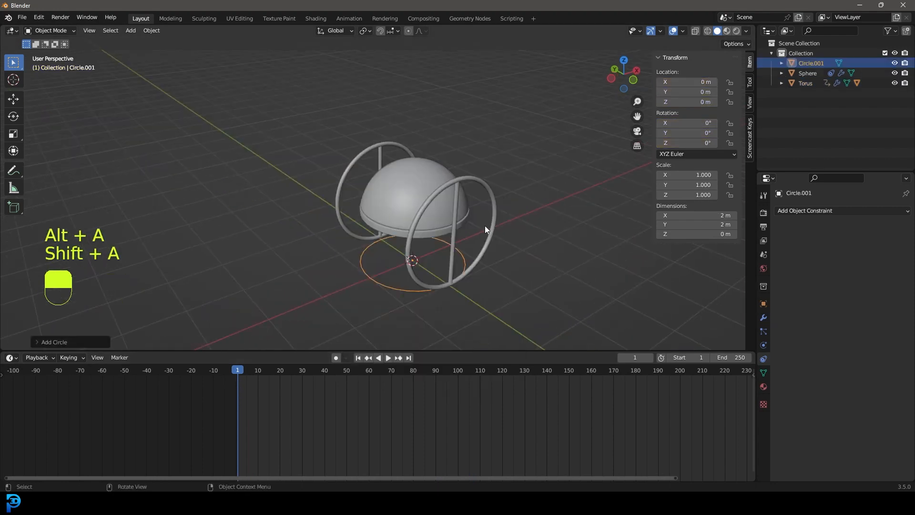
{"action": "key", "text": "g"}
{"action": "key", "text": "z"}
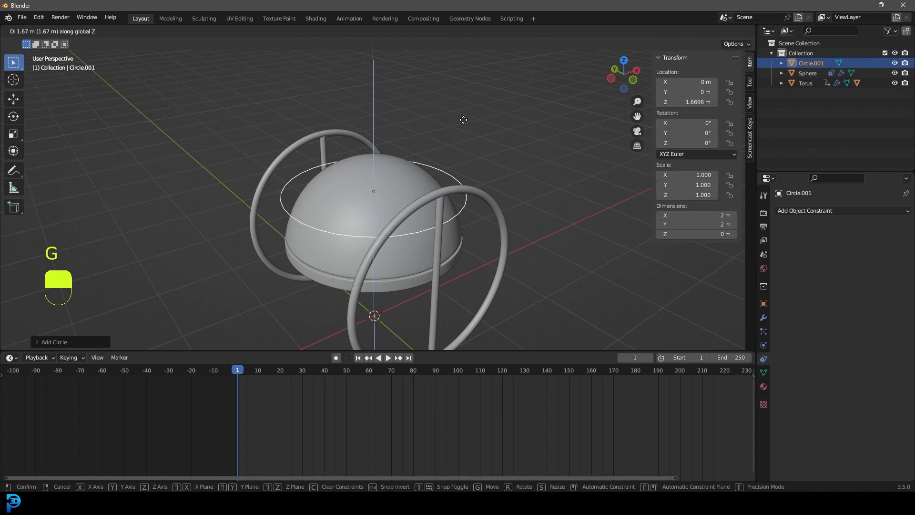
{"action": "left_click", "coordinate": [464, 112]}
{"action": "scroll", "coordinate": [481, 165], "scroll_direction": "up", "scroll_amount": 4}
- Scale the new circle's mesh down to about 0.67 in Edit Mode to match the upper dome
{"action": "key", "text": "Tab"}
{"action": "key", "text": "s"}
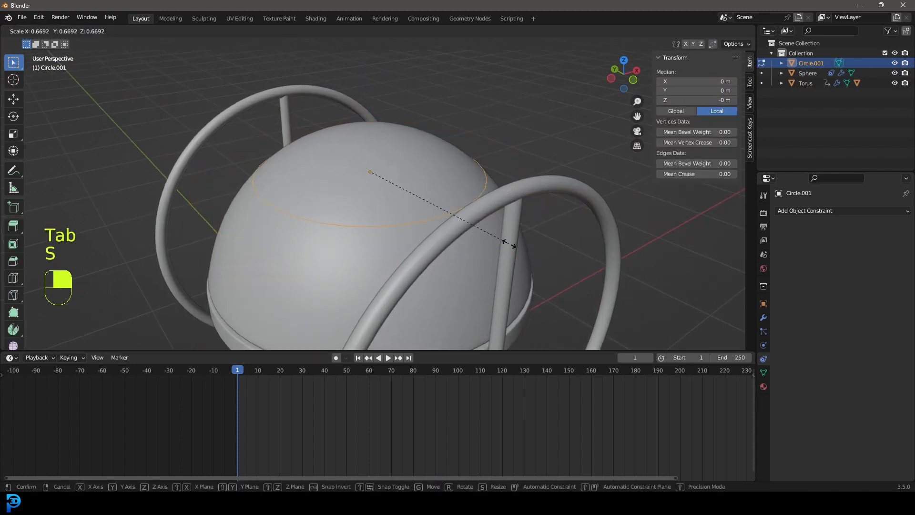
{"action": "left_click", "coordinate": [509, 244]}
{"action": "scroll", "coordinate": [509, 244], "scroll_direction": "down", "scroll_amount": 3}
{"action": "middle_click_drag", "start_coordinate": [509, 244], "coordinate": [447, 230]}
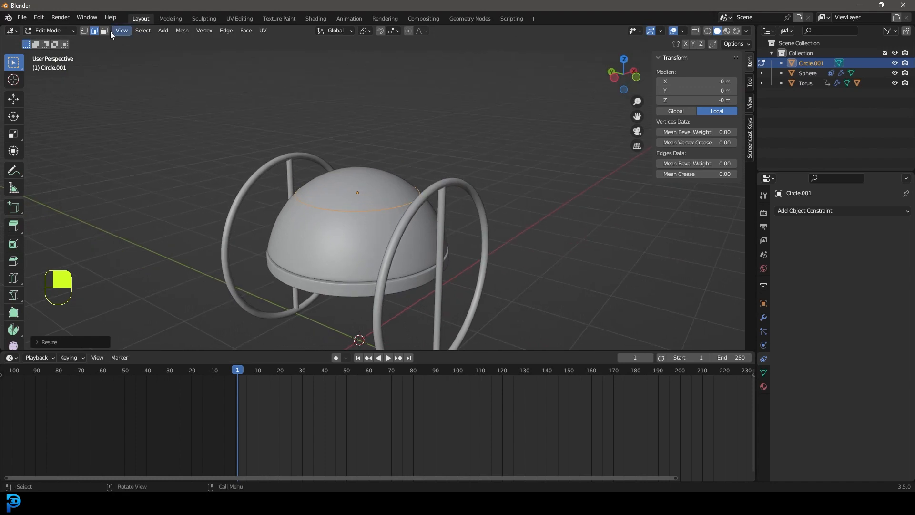
- Move the ring's vertices up about 0.05 m along Z and scale them to about 0.9 to hug the dome
{"action": "left_click", "coordinate": [85, 30]}
{"action": "middle_click_drag", "start_coordinate": [410, 257], "coordinate": [405, 274]}
{"action": "key", "text": "g"}
{"action": "key", "text": "z"}
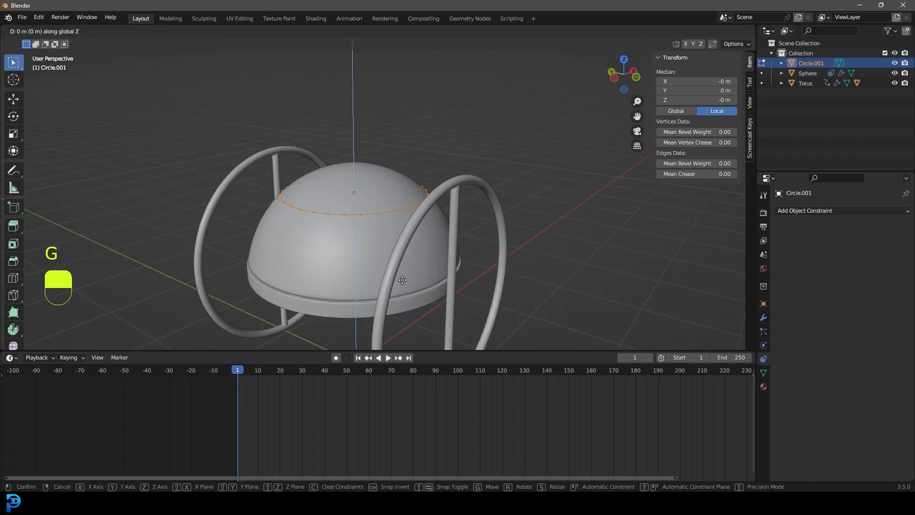
{"action": "left_click", "coordinate": [405, 279]}
{"action": "key", "text": "s"}
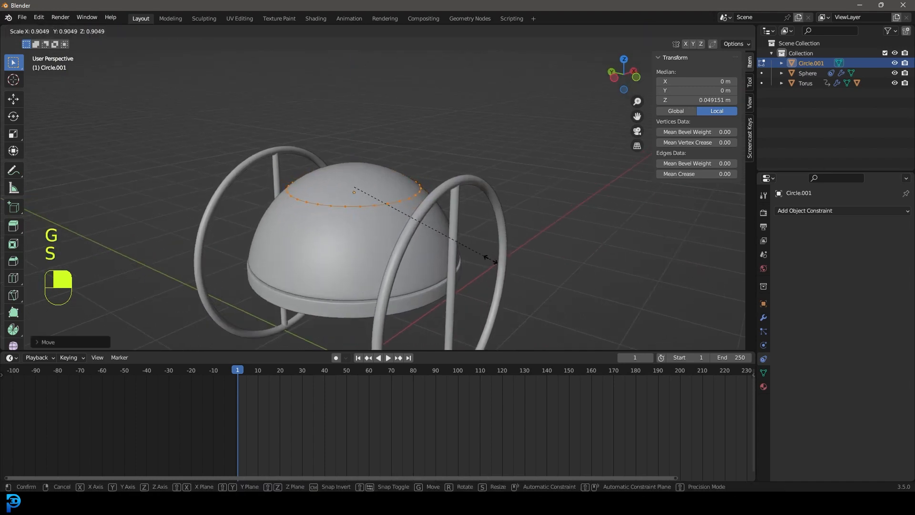
{"action": "left_click", "coordinate": [488, 258]}
{"action": "scroll", "coordinate": [377, 247], "scroll_direction": "up", "scroll_amount": 4}
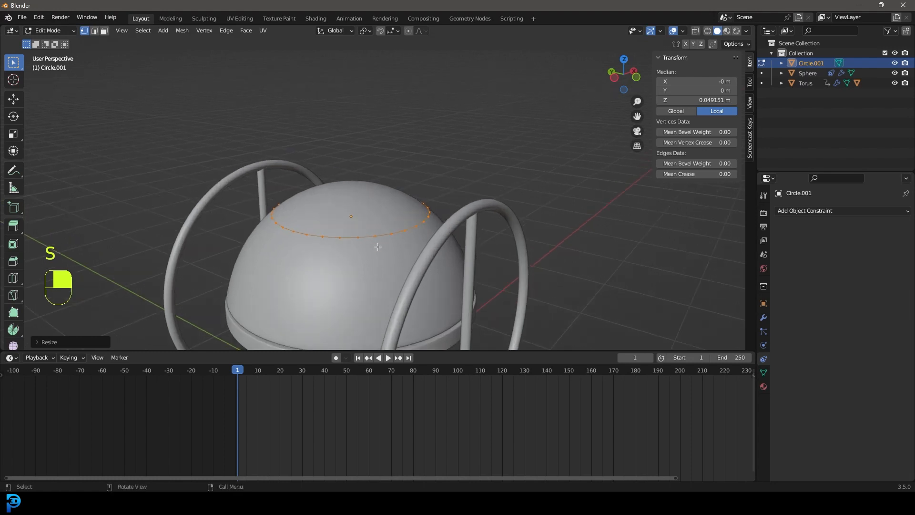
- Extrude the ring upward to a local Z of about 0.21 m and extrude its upper edge inward as a ledge
{"action": "key", "text": "e"}
{"action": "left_click", "coordinate": [394, 277]}
{"action": "key", "text": "e"}
{"action": "left_click", "coordinate": [480, 271]}
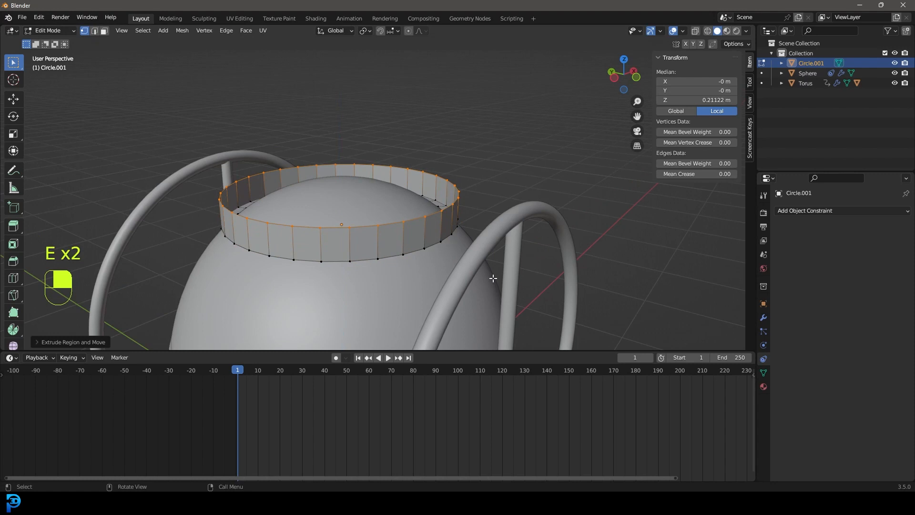
{"action": "key", "text": "e"}
{"action": "key", "text": "s"}
{"action": "left_click", "coordinate": [457, 266]}
- Extrude the ledge's inner edge up to a local Z of about 0.39 m and scale it inward to form a taper
{"action": "key", "text": "e"}
{"action": "left_click", "coordinate": [457, 216]}
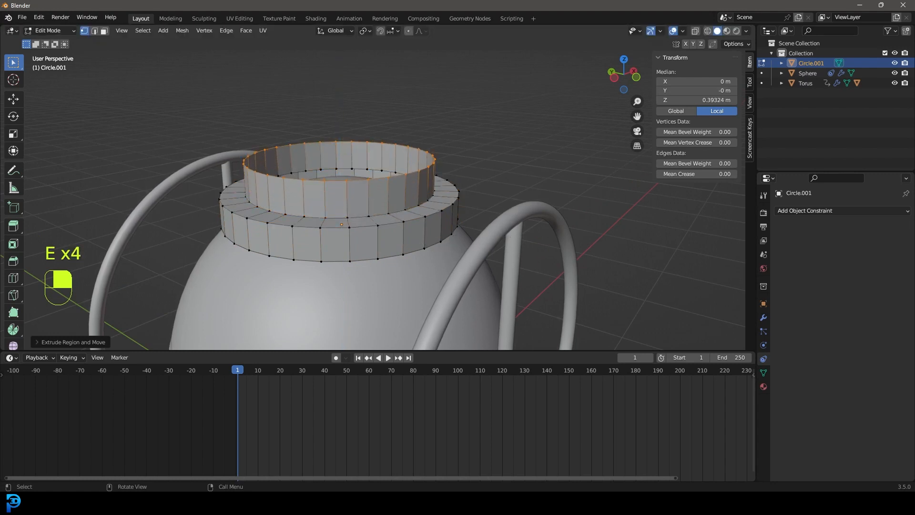
{"action": "key", "text": "s"}
{"action": "left_click", "coordinate": [452, 212]}
{"action": "scroll", "coordinate": [420, 235], "scroll_direction": "down", "scroll_amount": 4}
{"action": "middle_click_drag", "start_coordinate": [399, 224], "coordinate": [404, 229]}
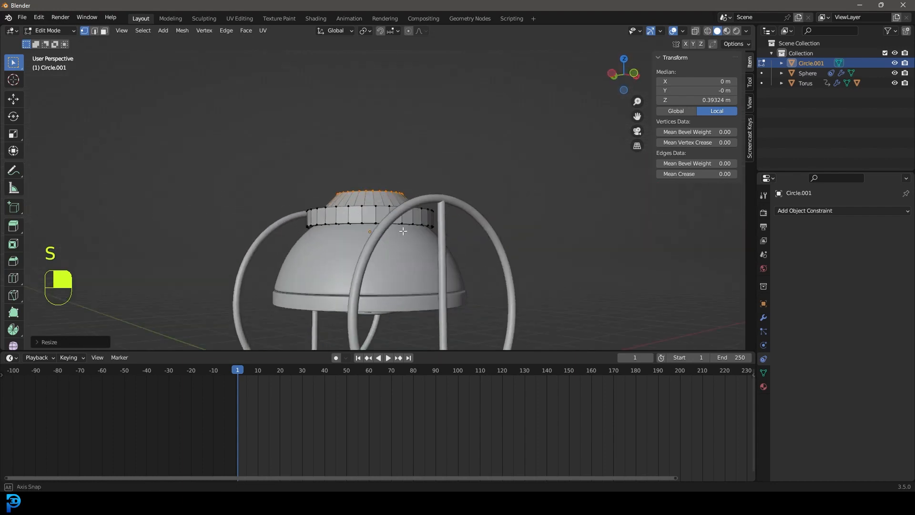
- Extrude the taper's upper edge loop inward, scaled to about half its size
{"action": "scroll", "coordinate": [396, 210], "scroll_direction": "up", "scroll_amount": 5}
{"action": "middle_click_drag", "start_coordinate": [385, 195], "coordinate": [399, 254], "text": "shift"}
{"action": "scroll", "coordinate": [410, 260], "scroll_direction": "up", "scroll_amount": 2}
{"action": "key", "text": "e"}
{"action": "key", "text": "s"}
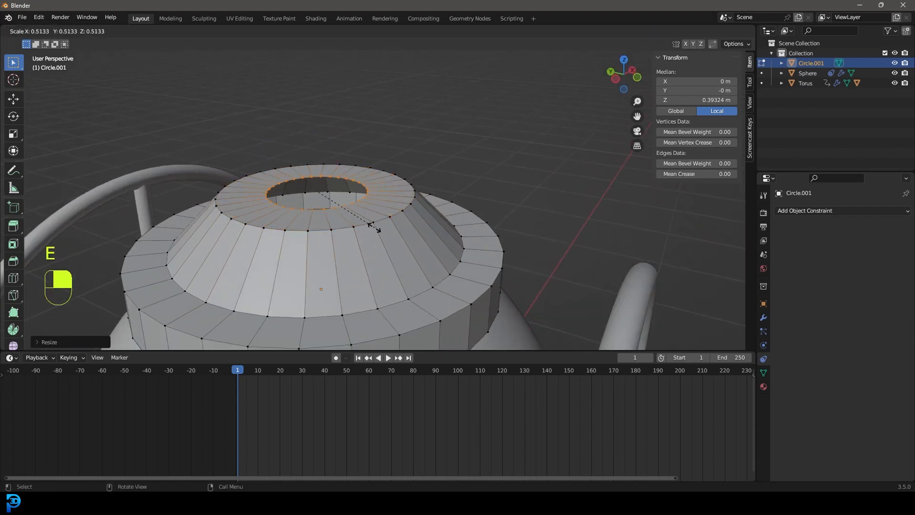
{"action": "left_click", "coordinate": [366, 226]}
- Extrude the inner edge loop upward to a local Z of about 0.63 m as a cylindrical neck
{"action": "key", "text": "e"}
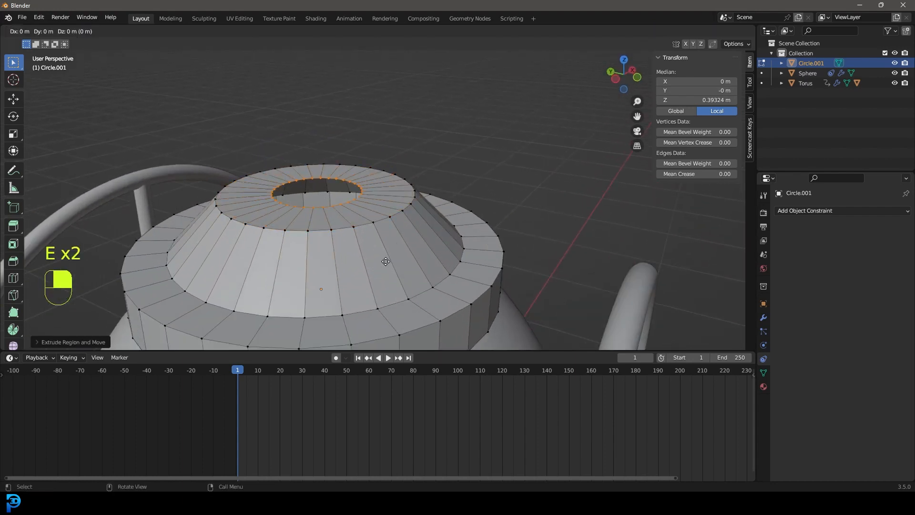
{"action": "left_click", "coordinate": [381, 196]}
{"action": "scroll", "coordinate": [381, 195], "scroll_direction": "down", "scroll_amount": 4}
{"action": "middle_click_drag", "start_coordinate": [382, 200], "coordinate": [376, 267]}
{"action": "scroll", "coordinate": [377, 267], "scroll_direction": "up", "scroll_amount": 4}
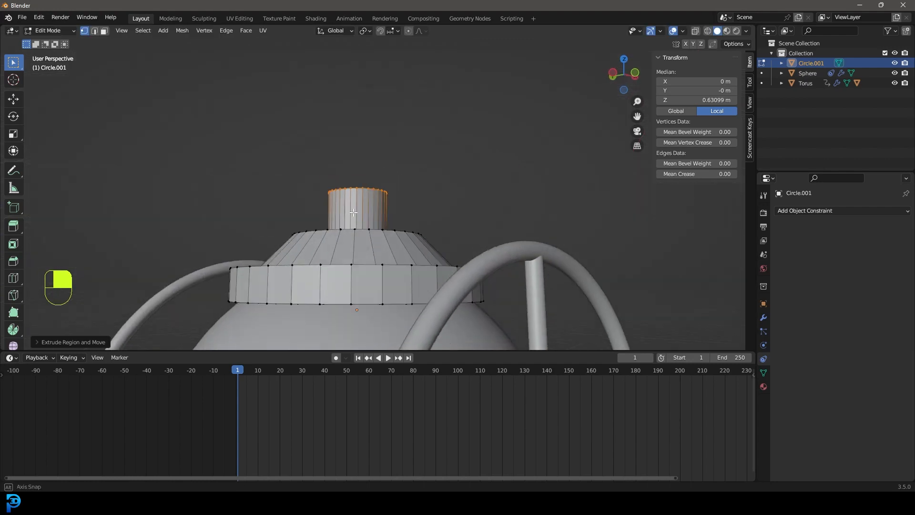
- Select the collar's outer upper edge loop and lower it to a local Z of about 0.13 m
{"action": "key", "text": "alt+a"}
{"action": "left_click", "coordinate": [365, 286], "text": "alt+shift"}
{"action": "key", "text": "g"}
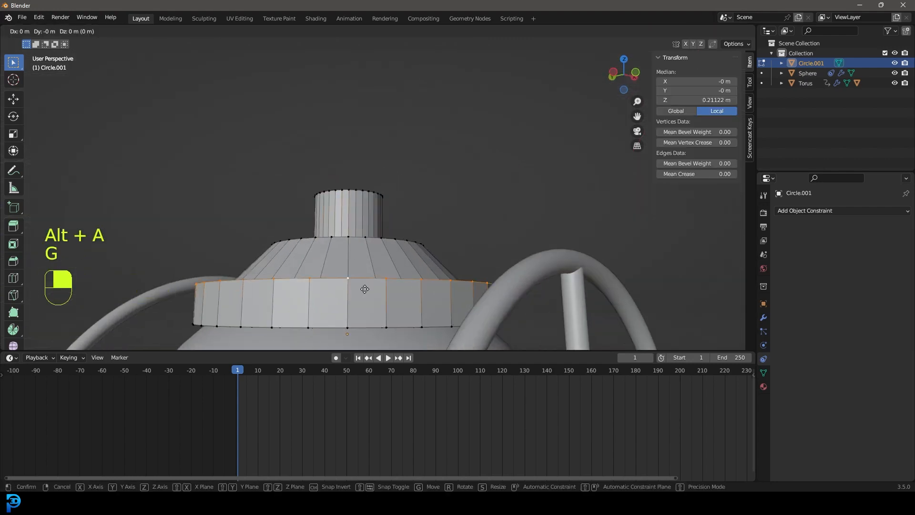
{"action": "left_click", "coordinate": [371, 306]}
{"action": "scroll", "coordinate": [363, 285], "scroll_direction": "down", "scroll_amount": 4}
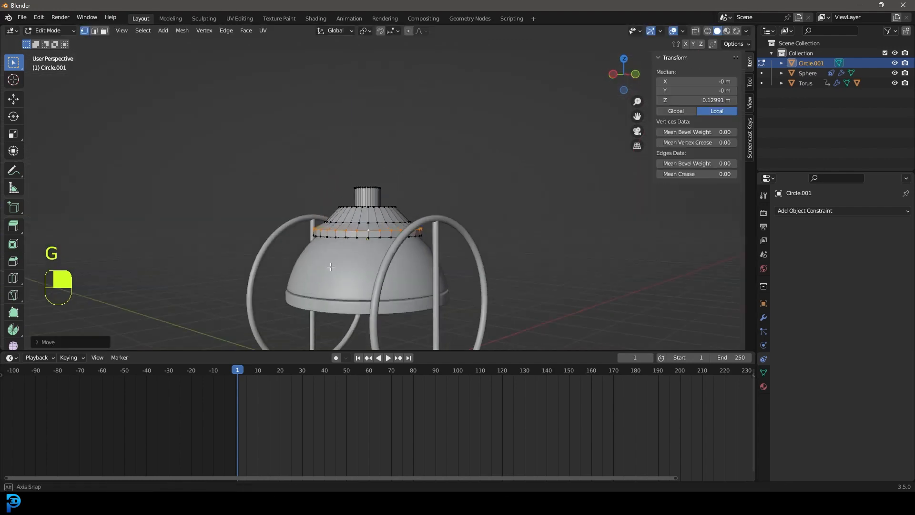
- Select the neck's upper edge loop and extrude it inward to form a narrow rim
{"action": "middle_click_drag", "start_coordinate": [329, 240], "coordinate": [376, 286]}
{"action": "scroll", "coordinate": [352, 248], "scroll_direction": "up", "scroll_amount": 4}
{"action": "scroll", "coordinate": [335, 219], "scroll_direction": "up", "scroll_amount": 1}
{"action": "key", "text": "alt+a"}
{"action": "left_click", "coordinate": [333, 183], "text": "alt+shift"}
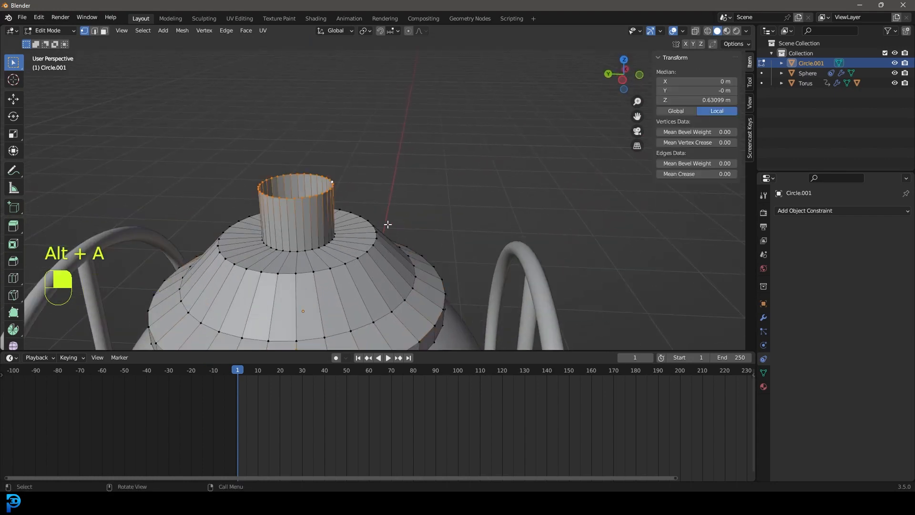
{"action": "key", "text": "e"}
{"action": "key", "text": "s"}
{"action": "left_click", "coordinate": [353, 214]}
{"action": "scroll", "coordinate": [354, 214], "scroll_direction": "down", "scroll_amount": 4}
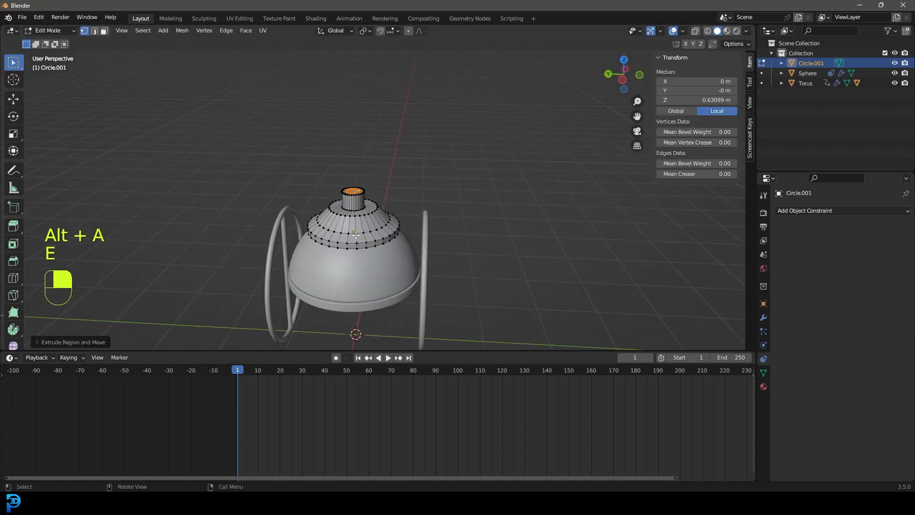
- Extrude the rim's inner edge loop upward into a long pole reaching a local Z of about 6.96 m
{"action": "key", "text": "e"}
{"action": "left_click", "coordinate": [389, 90]}
{"action": "scroll", "coordinate": [388, 153], "scroll_direction": "down", "scroll_amount": 4}
{"action": "middle_click_drag", "start_coordinate": [388, 153], "coordinate": [378, 153]}
{"action": "scroll", "coordinate": [400, 186], "scroll_direction": "up", "scroll_amount": 5}
{"action": "scroll", "coordinate": [404, 194], "scroll_direction": "up", "scroll_amount": 2}
{"action": "middle_click_drag", "start_coordinate": [404, 194], "coordinate": [358, 189]}
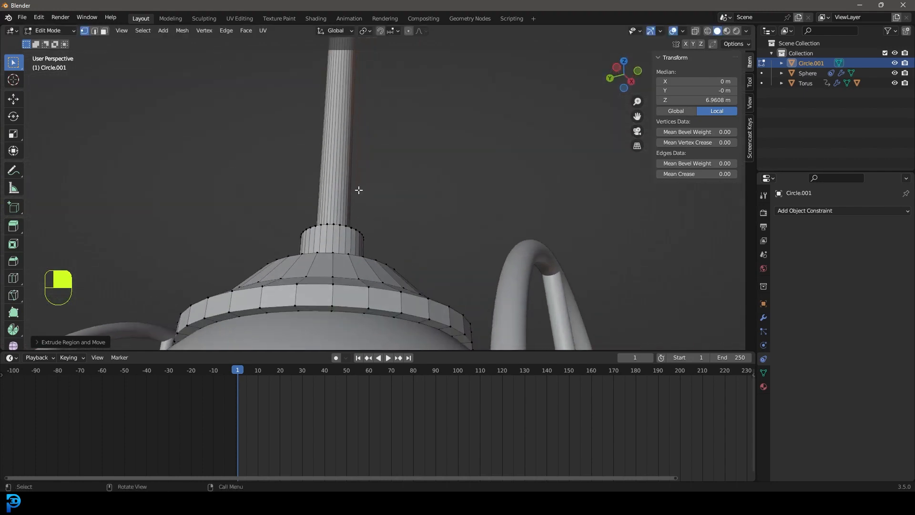
{"action": "middle_click_drag", "start_coordinate": [359, 190], "coordinate": [367, 234]}
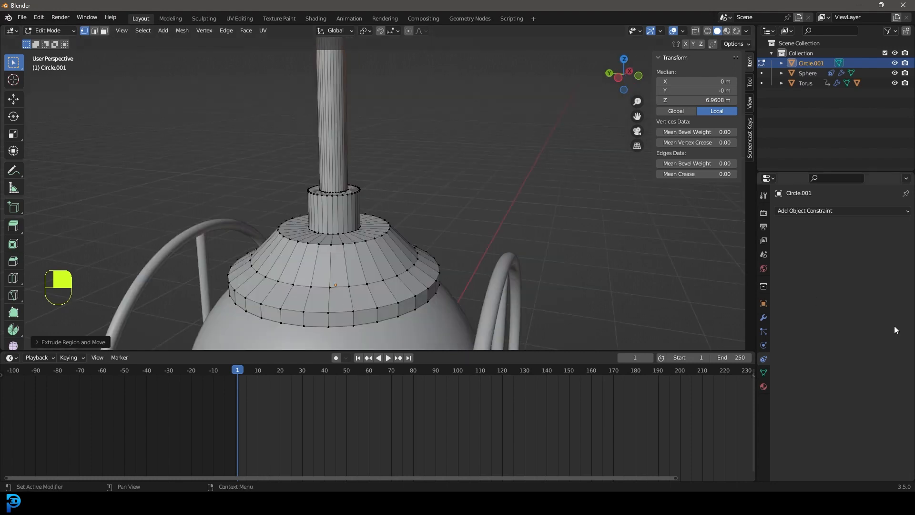
- Add a Bevel modifier to the collar and pole part with an amount of 0.011 m and 2 segments
{"action": "left_click", "coordinate": [804, 210]}
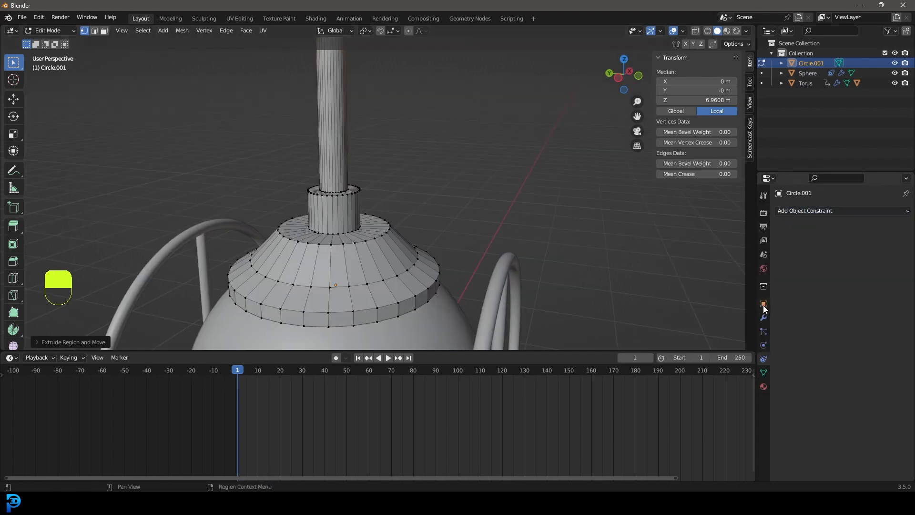
{"action": "left_click", "coordinate": [763, 317]}
{"action": "left_click", "coordinate": [794, 208]}
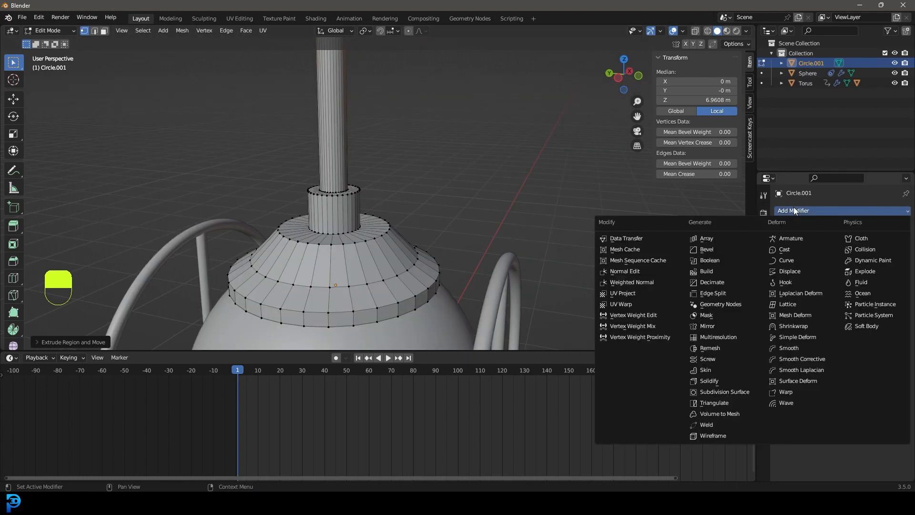
{"action": "left_click", "coordinate": [713, 251]}
{"action": "key", "text": "Tab"}
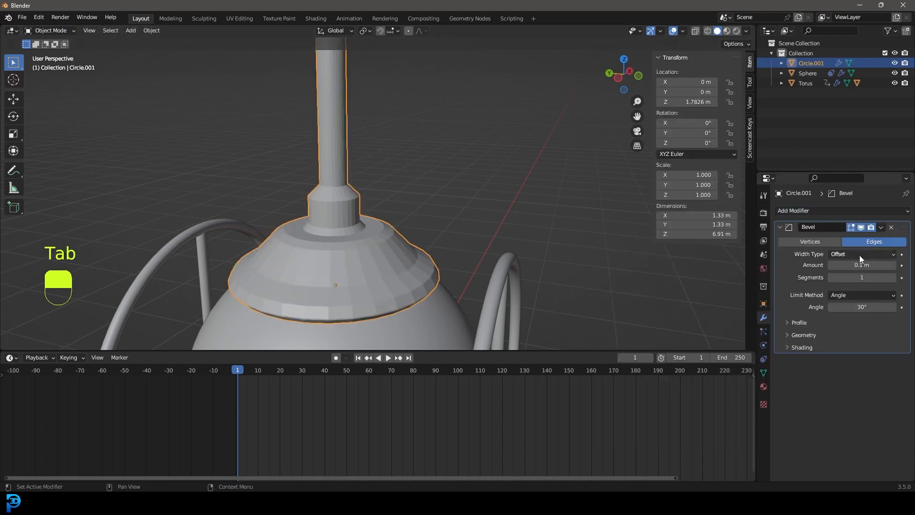
{"action": "left_click_drag", "start_coordinate": [860, 265], "coordinate": [843, 265], "text": "shift"}
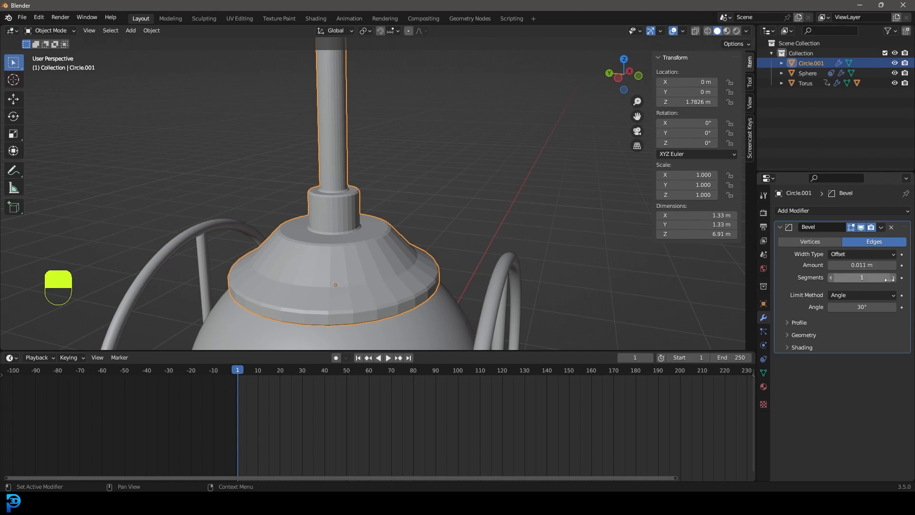
- Add a Subdivision Surface modifier to the collar and pole part and shade it smooth
{"action": "left_click", "coordinate": [804, 211]}
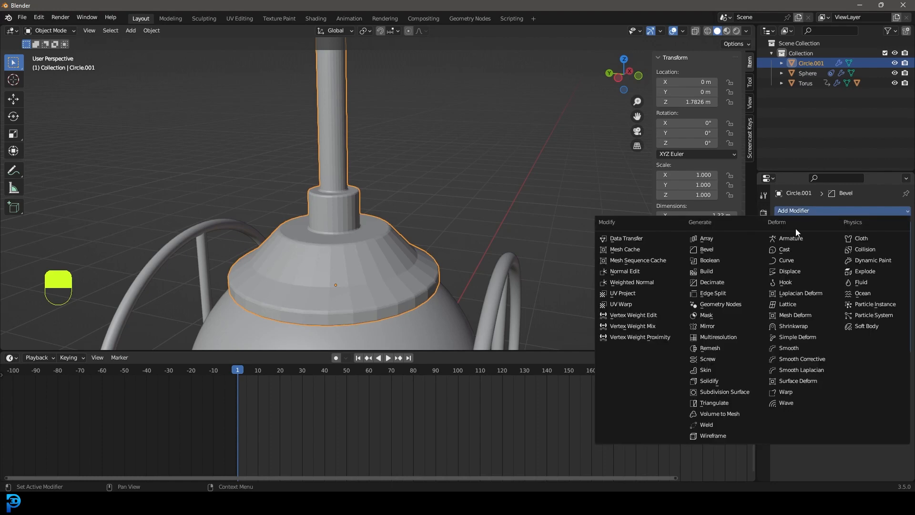
{"action": "left_click", "coordinate": [725, 392]}
{"action": "scroll", "coordinate": [342, 194], "scroll_direction": "down", "scroll_amount": 4}
{"action": "scroll", "coordinate": [344, 109], "scroll_direction": "up", "scroll_amount": 3}
{"action": "scroll", "coordinate": [344, 110], "scroll_direction": "up", "scroll_amount": 1}
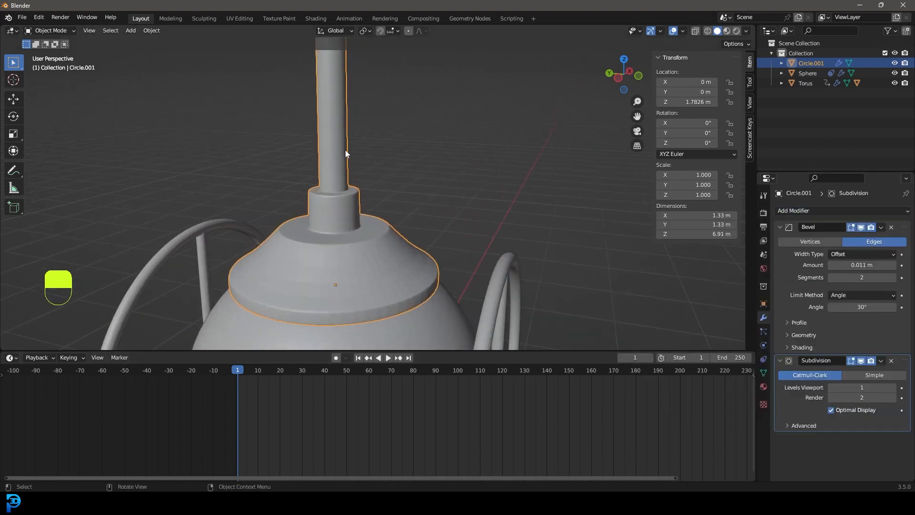
{"action": "right_click", "coordinate": [319, 146]}
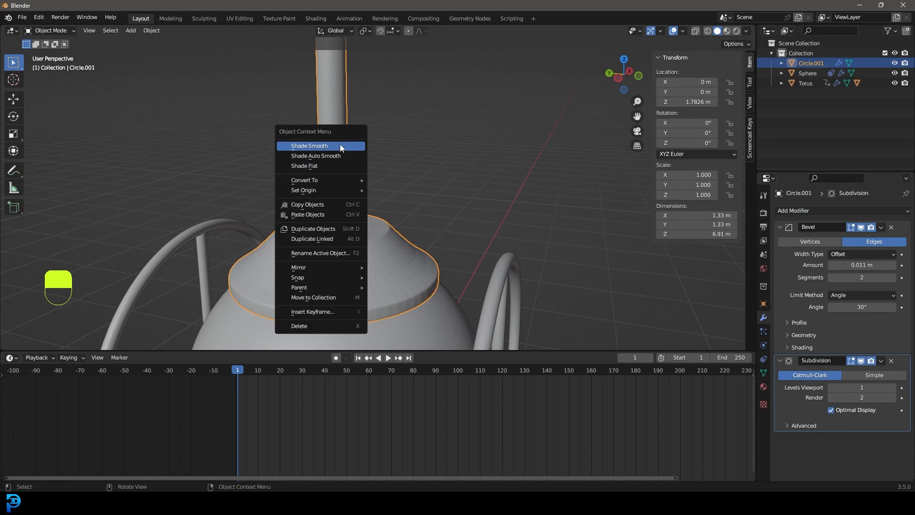
{"action": "left_click", "coordinate": [339, 146]}
{"action": "scroll", "coordinate": [421, 239], "scroll_direction": "down", "scroll_amount": 2}
- At frame 50, move the collar and pole part along X to about -4.95 m, above the dome
{"action": "key", "text": "space"}
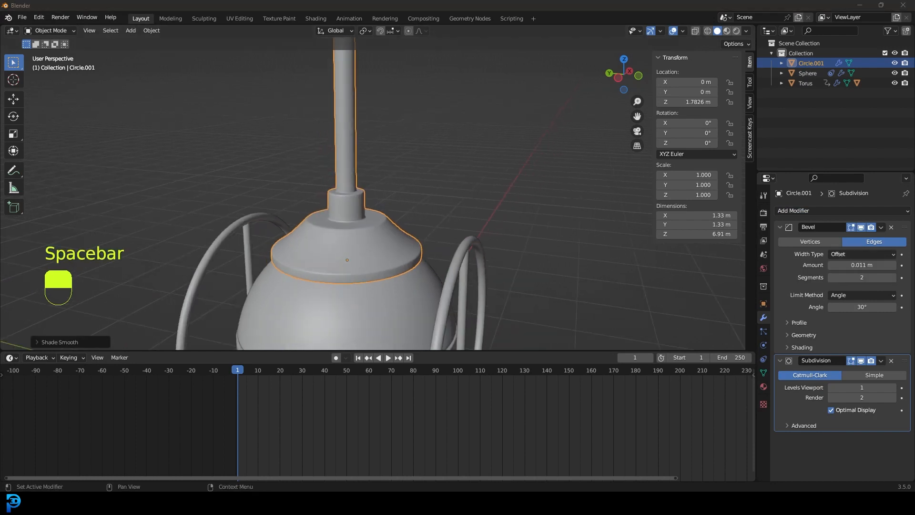
{"action": "scroll", "coordinate": [481, 187], "scroll_direction": "down", "scroll_amount": 3}
{"action": "middle_click_drag", "start_coordinate": [481, 187], "coordinate": [450, 192]}
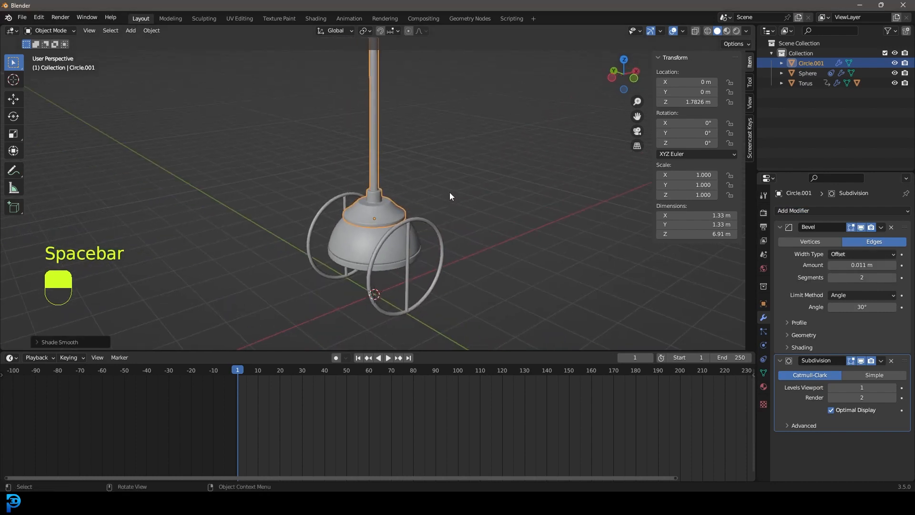
{"action": "key", "text": "KP_1"}
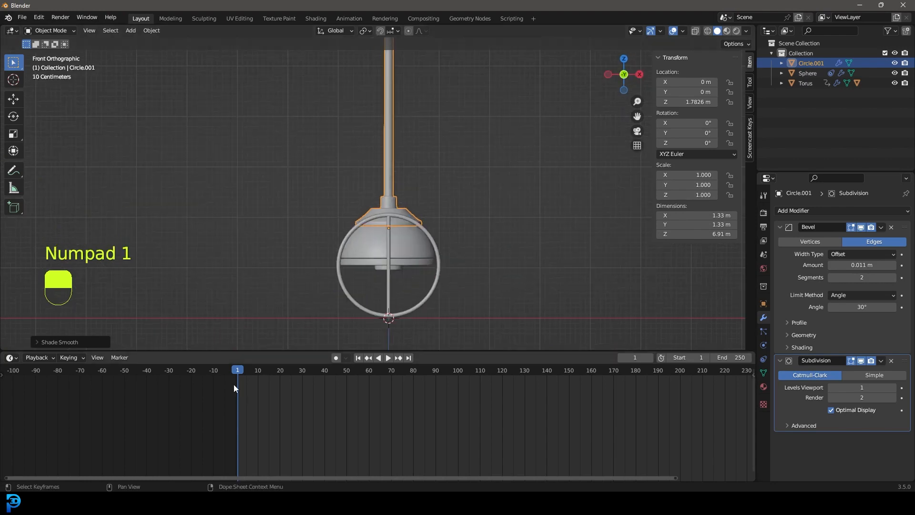
{"action": "scroll", "coordinate": [220, 416], "scroll_direction": "down", "scroll_amount": 5, "text": "ctrl"}
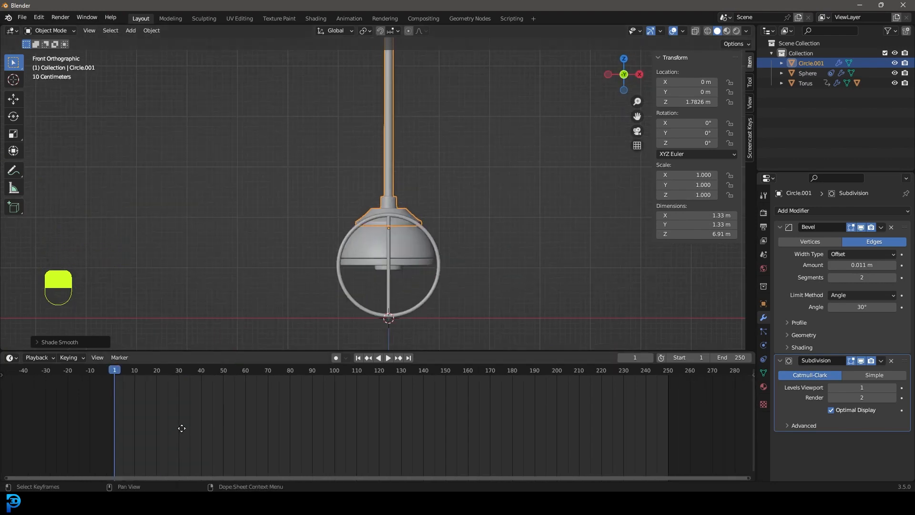
{"action": "left_click_drag", "start_coordinate": [136, 371], "coordinate": [226, 393]}
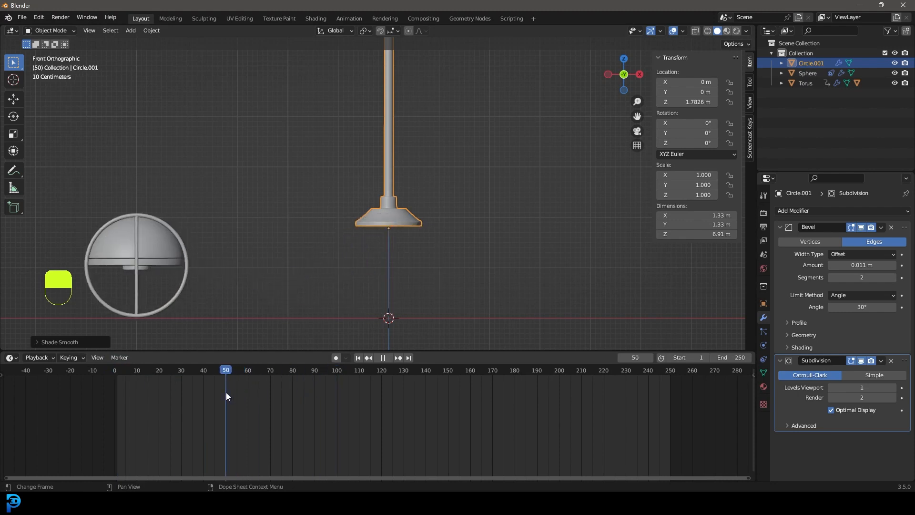
{"action": "middle_click_drag", "start_coordinate": [240, 205], "coordinate": [337, 232], "text": "shift"}
{"action": "scroll", "coordinate": [522, 195], "scroll_direction": "up", "scroll_amount": 1}
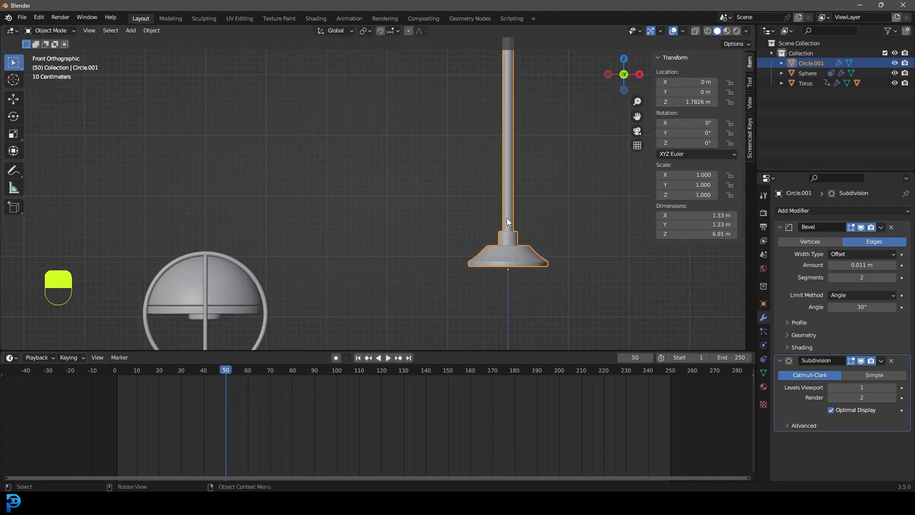
{"action": "key", "text": "g"}
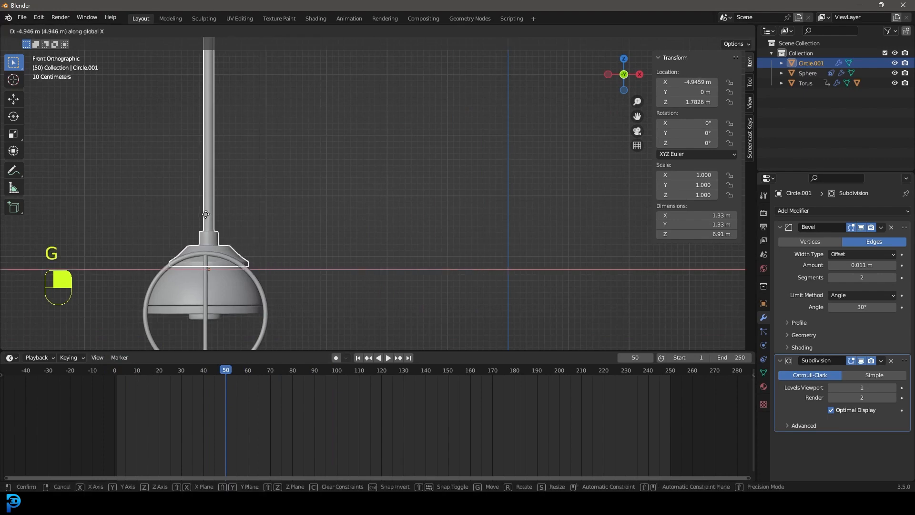
{"action": "left_click", "coordinate": [221, 228]}
- In wireframe shading, fine-tune the collar and pole part's X position to about -5 m, centred on the dome
{"action": "scroll", "coordinate": [257, 219], "scroll_direction": "up", "scroll_amount": 4}
{"action": "middle_click_drag", "start_coordinate": [294, 210], "coordinate": [336, 203], "text": "shift"}
{"action": "key", "text": "z"}
{"action": "left_click", "coordinate": [342, 228]}
{"action": "key", "text": "g"}
{"action": "key", "text": "x"}
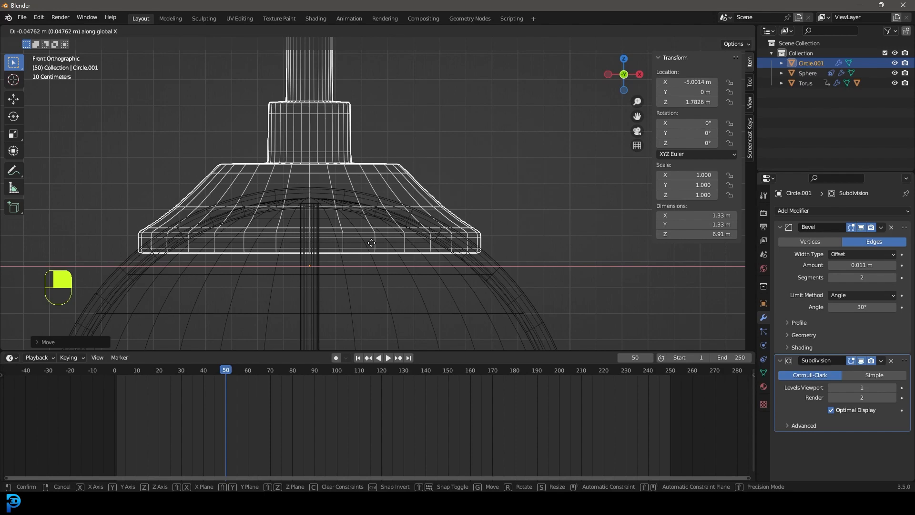
{"action": "left_click", "coordinate": [371, 243]}
{"action": "scroll", "coordinate": [307, 213], "scroll_direction": "down", "scroll_amount": 6}
{"action": "scroll", "coordinate": [347, 200], "scroll_direction": "up", "scroll_amount": 4}
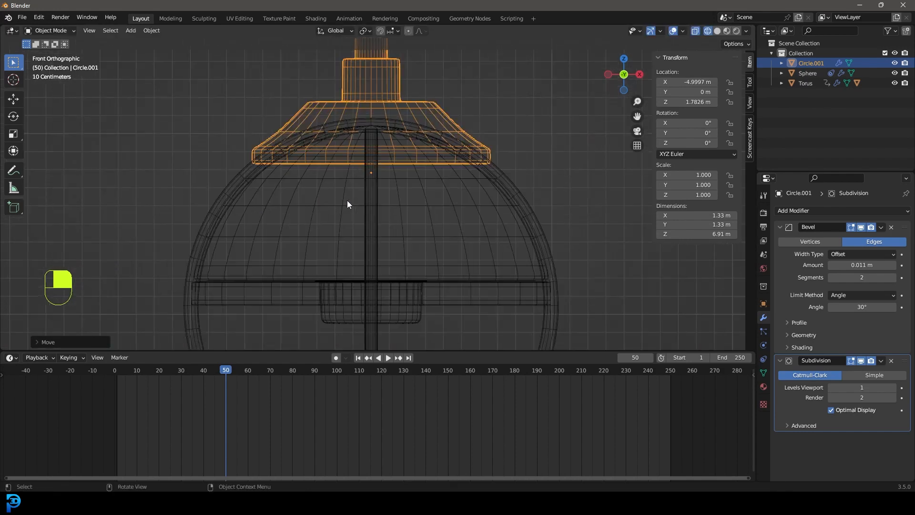
{"action": "scroll", "coordinate": [347, 200], "scroll_direction": "up", "scroll_amount": 1}
{"action": "scroll", "coordinate": [465, 149], "scroll_direction": "down", "scroll_amount": 3}
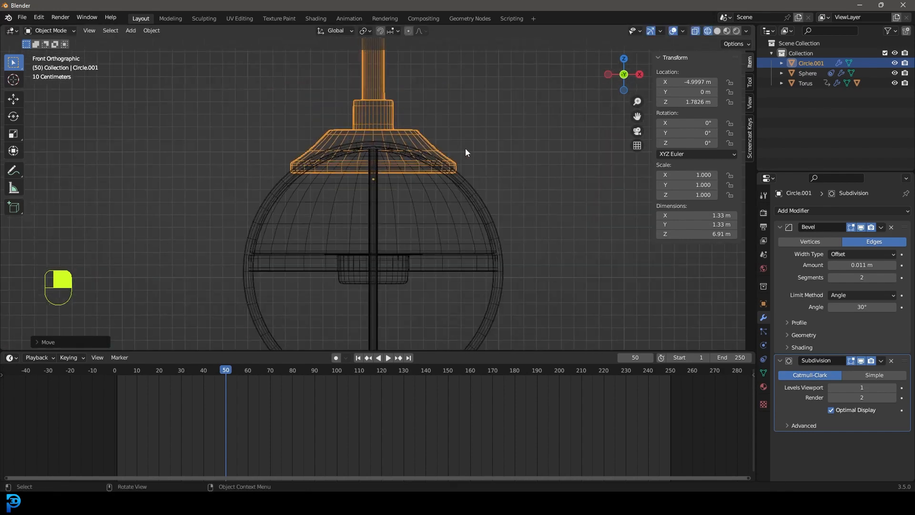
- Check the collar's alignment with the dome and ring from above, return to solid shading and inspect the parts
{"action": "key", "text": "KP_7"}
{"action": "left_click", "coordinate": [511, 148]}
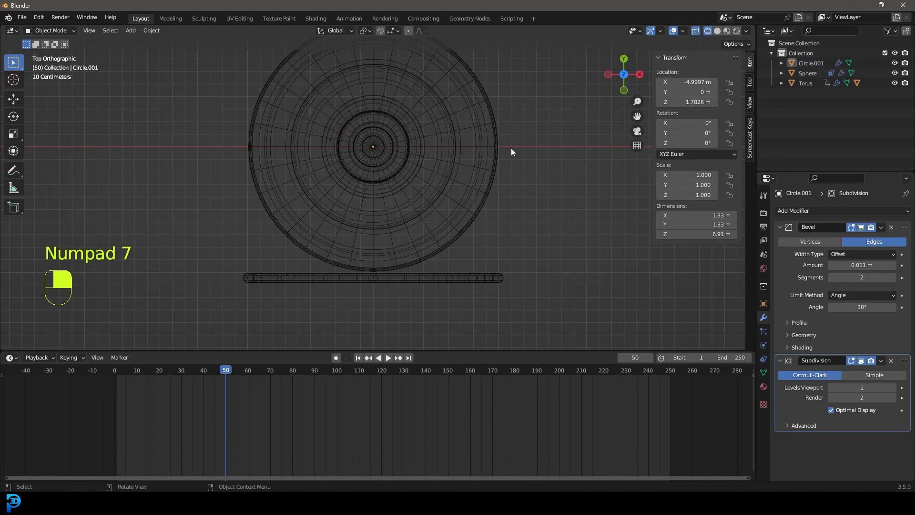
{"action": "key", "text": "z"}
{"action": "left_click", "coordinate": [631, 159]}
{"action": "middle_click_drag", "start_coordinate": [508, 224], "coordinate": [508, 139]}
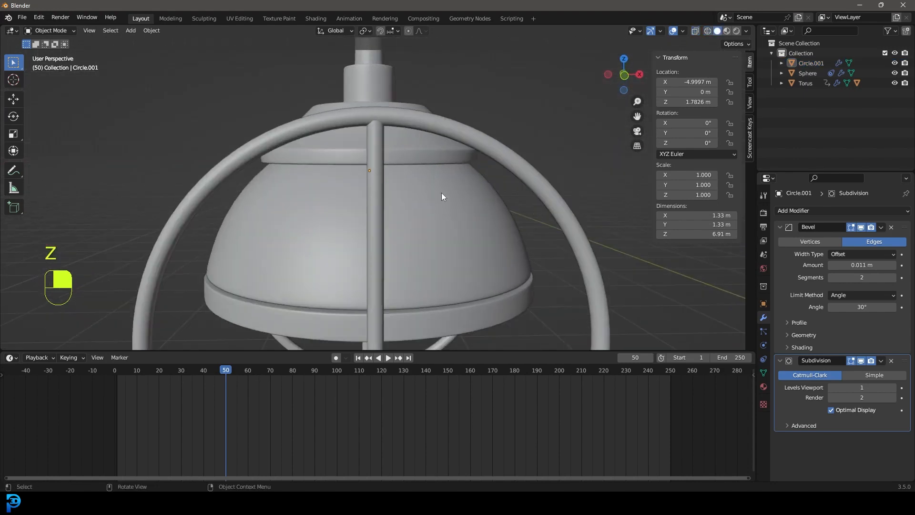
{"action": "left_click", "coordinate": [441, 193]}
{"action": "scroll", "coordinate": [436, 210], "scroll_direction": "down", "scroll_amount": 2}
{"action": "scroll", "coordinate": [414, 219], "scroll_direction": "up", "scroll_amount": 3}
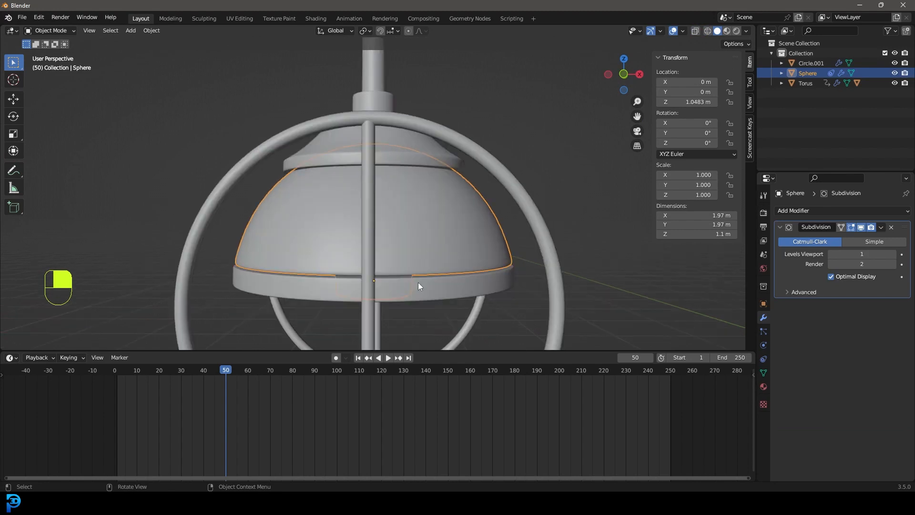
{"action": "scroll", "coordinate": [411, 284], "scroll_direction": "down", "scroll_amount": 3}
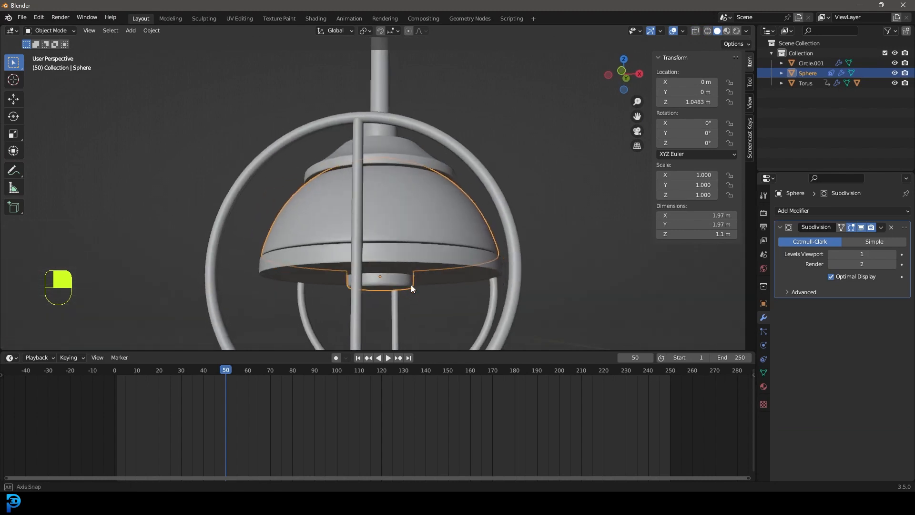
{"action": "left_click", "coordinate": [438, 250]}
{"action": "middle_click_drag", "start_coordinate": [400, 222], "coordinate": [408, 234]}
{"action": "scroll", "coordinate": [462, 187], "scroll_direction": "up", "scroll_amount": 2}
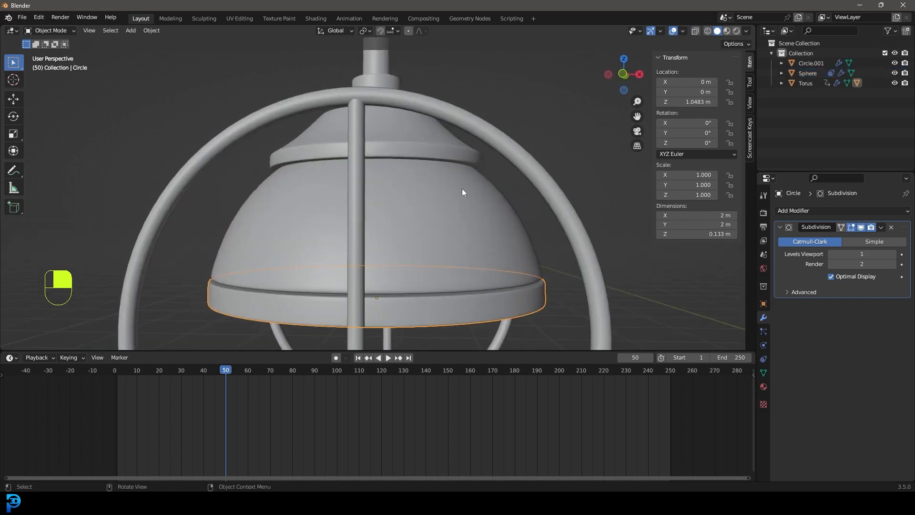
- Select the dome and snap the 3D cursor to it
{"action": "left_click", "coordinate": [432, 212]}
{"action": "scroll", "coordinate": [409, 207], "scroll_direction": "down", "scroll_amount": 3}
{"action": "scroll", "coordinate": [404, 184], "scroll_direction": "up", "scroll_amount": 3}
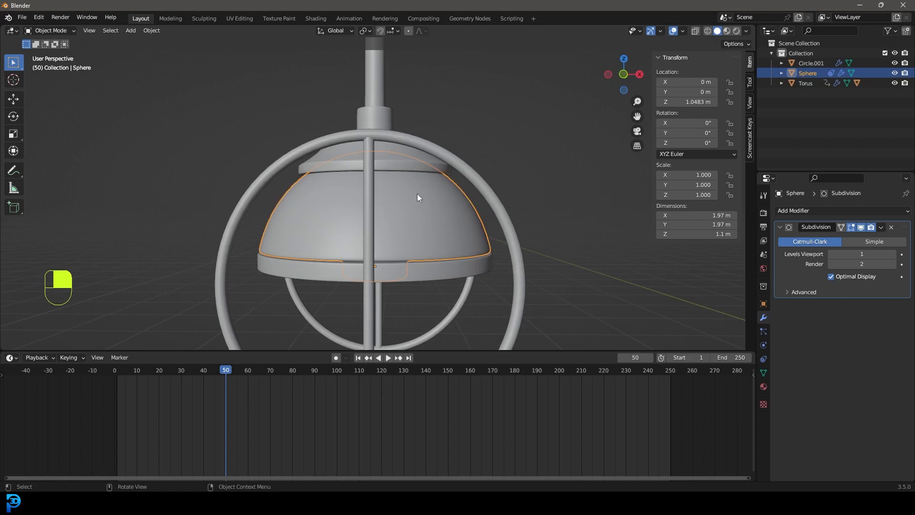
{"action": "key", "text": "shift+s"}
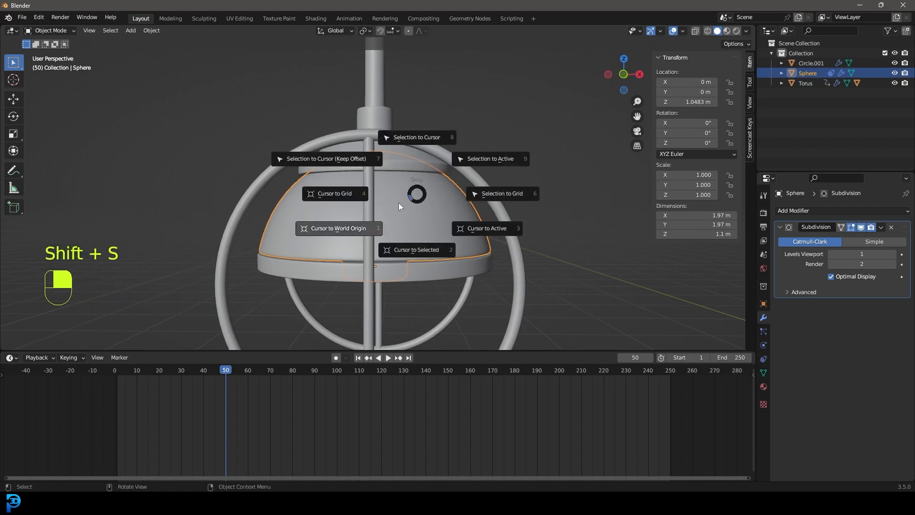
{"action": "left_click", "coordinate": [425, 249]}
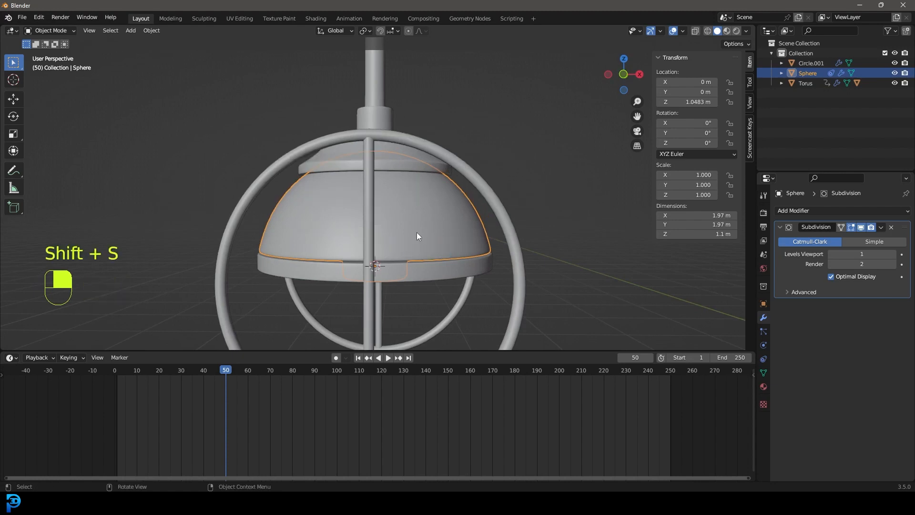
- Set the origin of the collar and pole part to the 3D cursor
{"action": "left_click", "coordinate": [373, 85]}
{"action": "scroll", "coordinate": [389, 90], "scroll_direction": "down", "scroll_amount": 3}
{"action": "scroll", "coordinate": [379, 115], "scroll_direction": "up", "scroll_amount": 3}
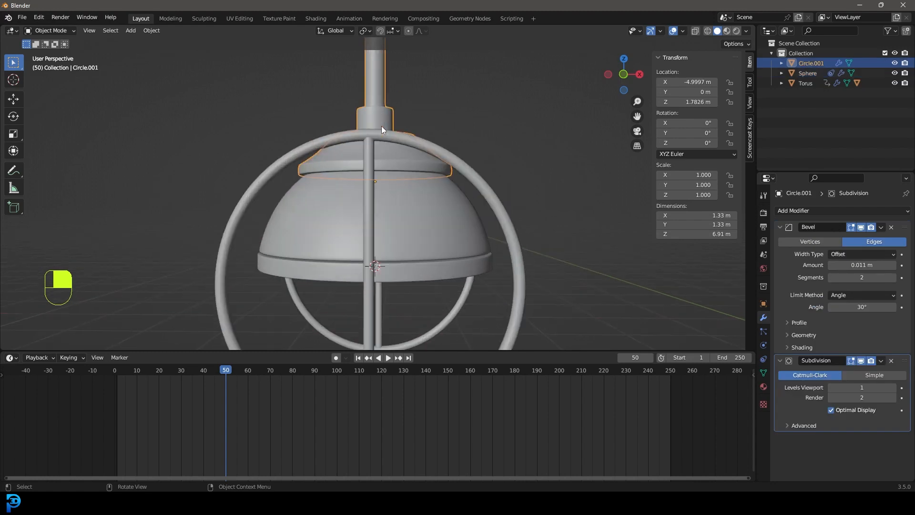
{"action": "key", "text": "F3"}
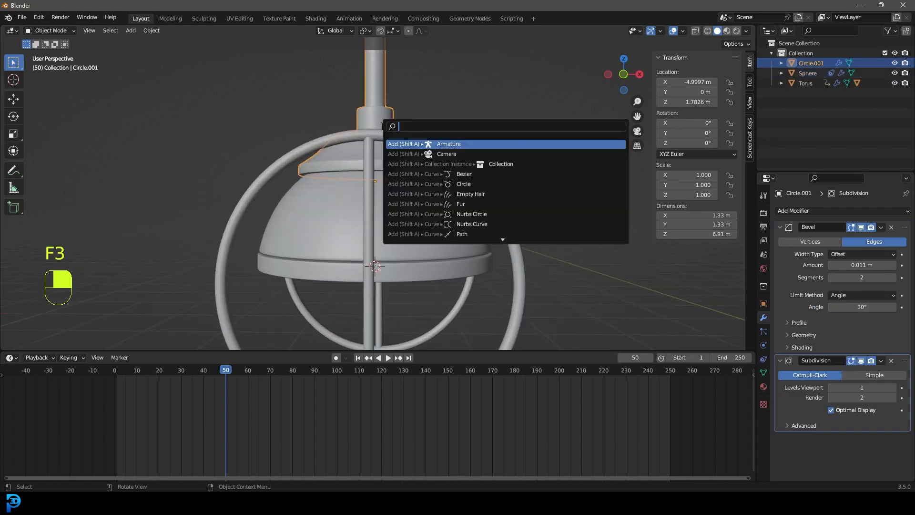
{"action": "type", "text": "origin"}
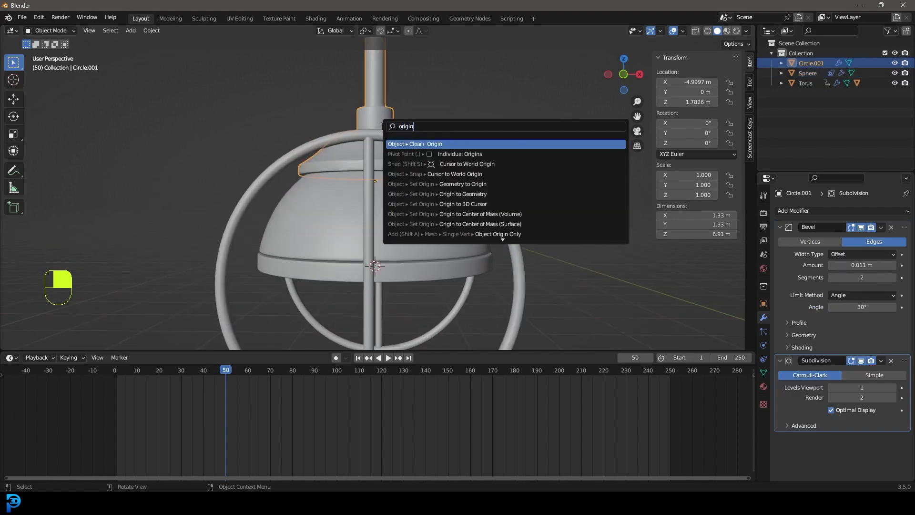
{"action": "left_click", "coordinate": [466, 204]}
{"action": "scroll", "coordinate": [470, 199], "scroll_direction": "down", "scroll_amount": 3}
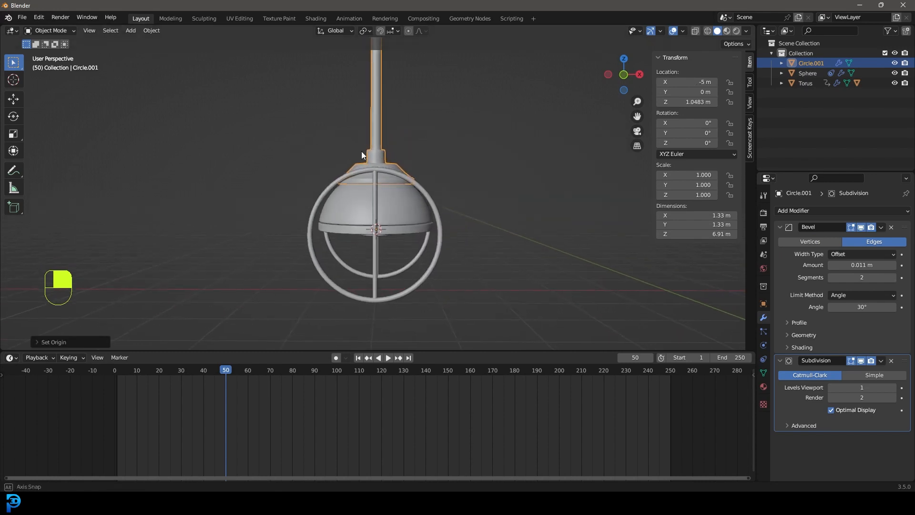
{"action": "scroll", "coordinate": [410, 167], "scroll_direction": "up", "scroll_amount": 2}
{"action": "scroll", "coordinate": [402, 173], "scroll_direction": "down", "scroll_amount": 1}
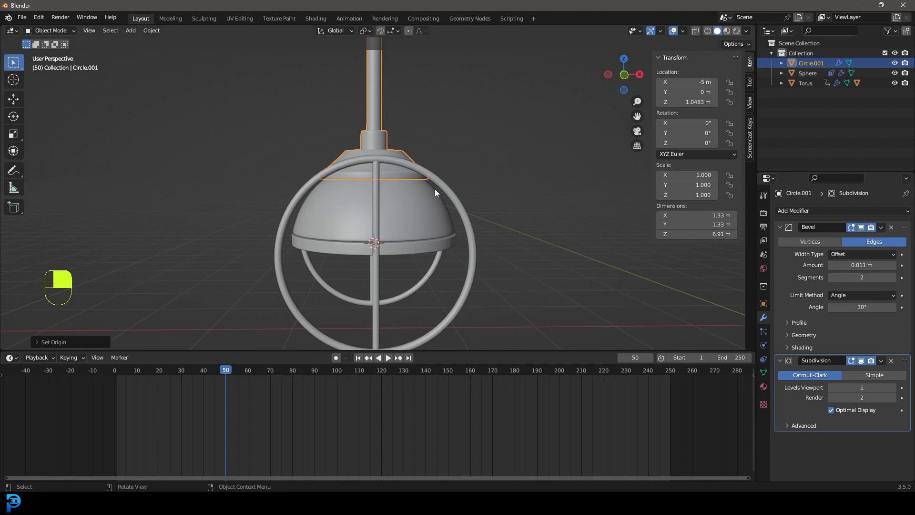
- Add a second Child Of constraint to the dome with the collar and pole part Circle.001 as its target
{"action": "left_click", "coordinate": [414, 205]}
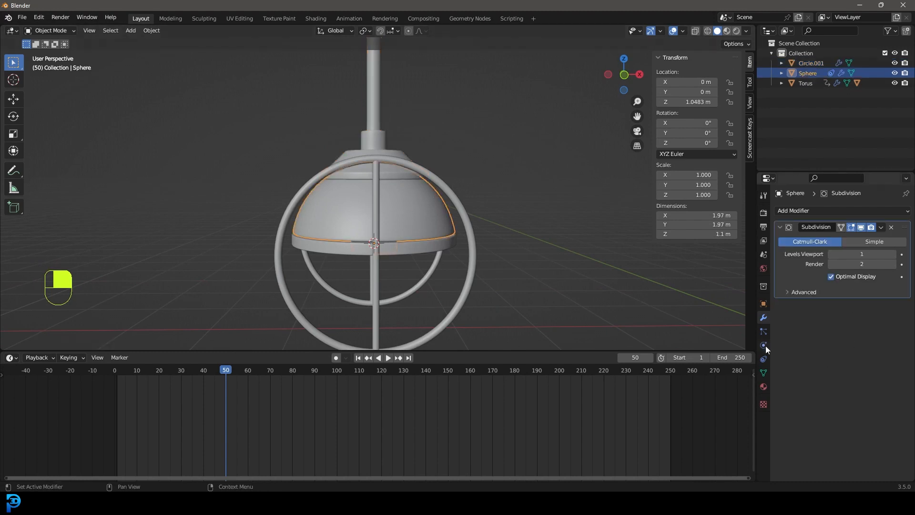
{"action": "left_click", "coordinate": [763, 358]}
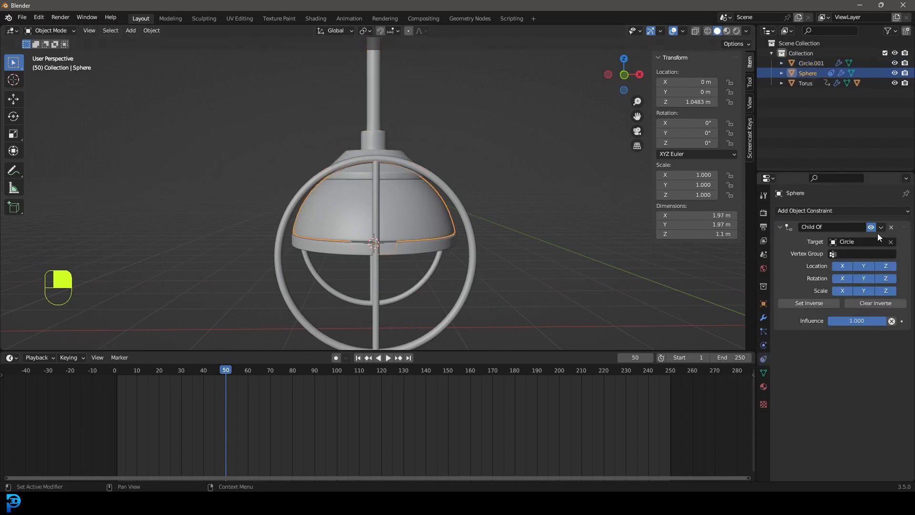
{"action": "left_click", "coordinate": [835, 209]}
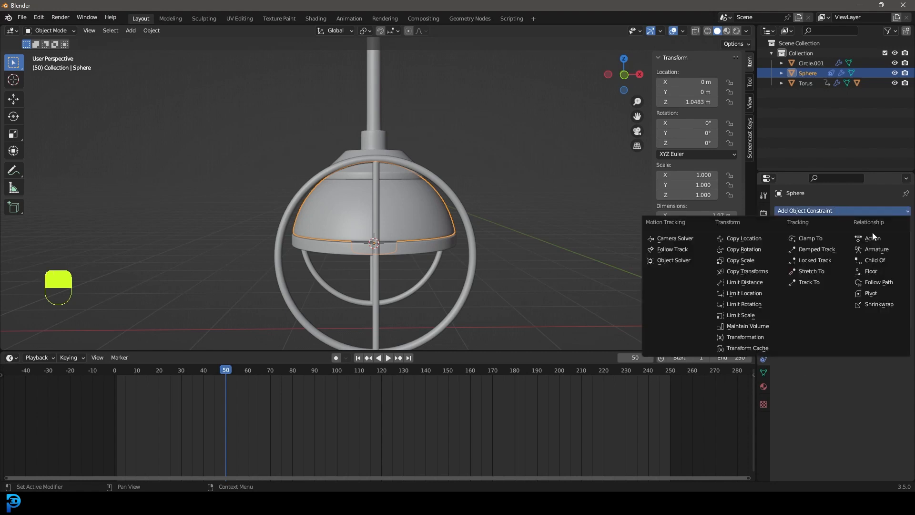
{"action": "left_click", "coordinate": [881, 259]}
{"action": "left_click", "coordinate": [890, 351]}
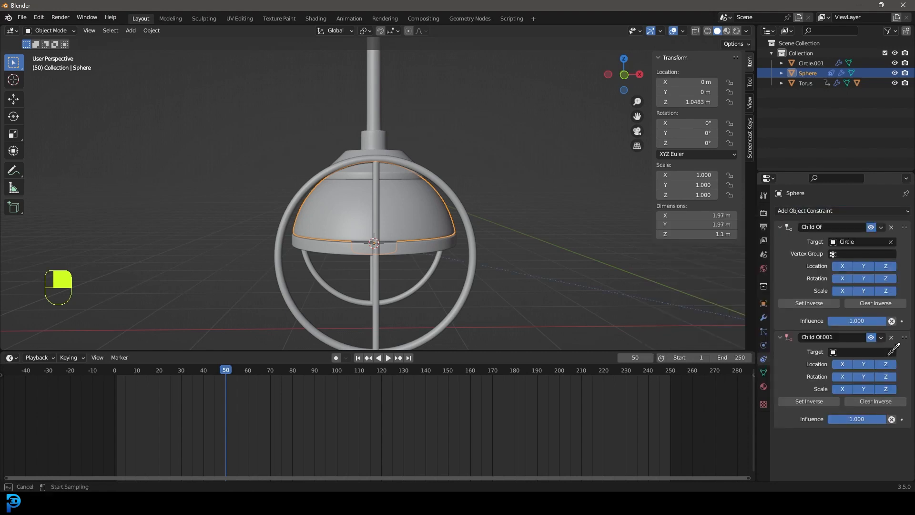
{"action": "left_click", "coordinate": [375, 97]}
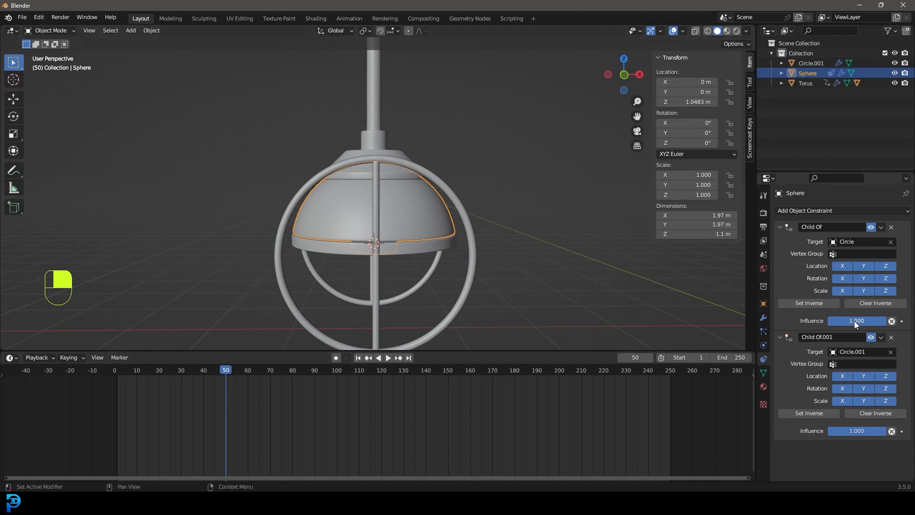
- At frame 50, keyframe the dome's first Child Of influence at 1 and the second's influence at 0
{"action": "left_click", "coordinate": [901, 322]}
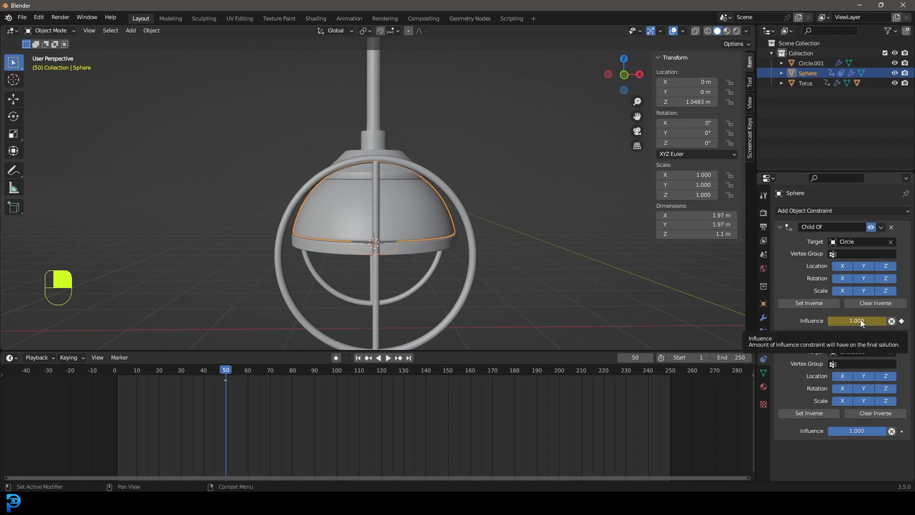
{"action": "left_click_drag", "start_coordinate": [882, 432], "coordinate": [828, 432]}
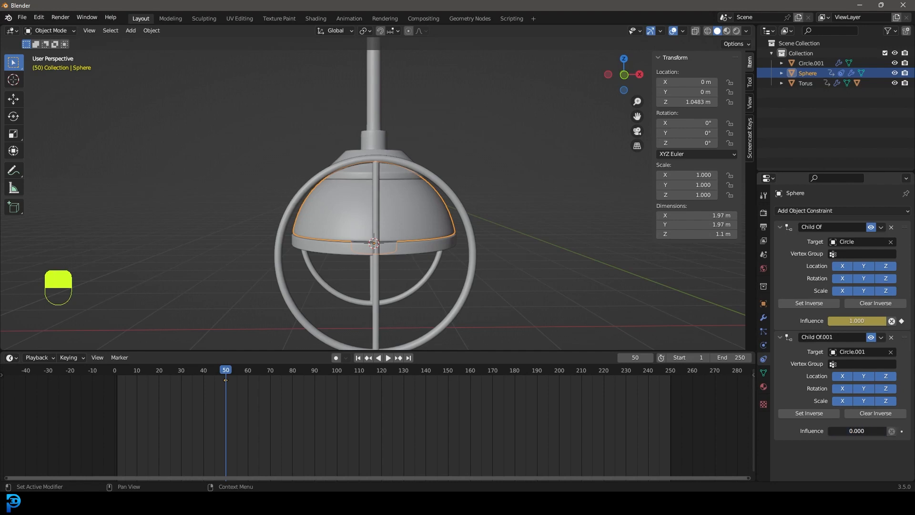
{"action": "left_click", "coordinate": [902, 431]}
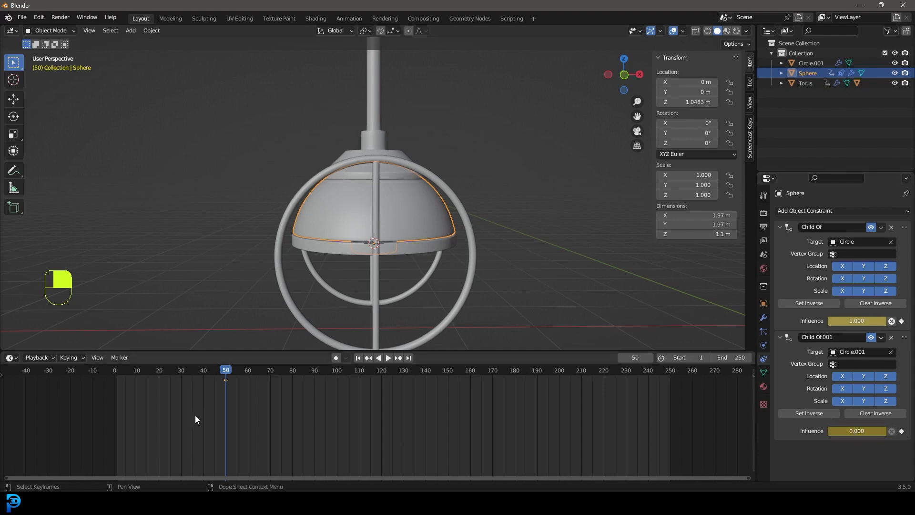
- At frame 51, keyframe the dome's first Child Of influence at 0 and the second's at 1, and play the animation from the start
{"action": "key", "text": "space"}
{"action": "key", "text": "space"}
{"action": "left_click_drag", "start_coordinate": [873, 321], "coordinate": [815, 322]}
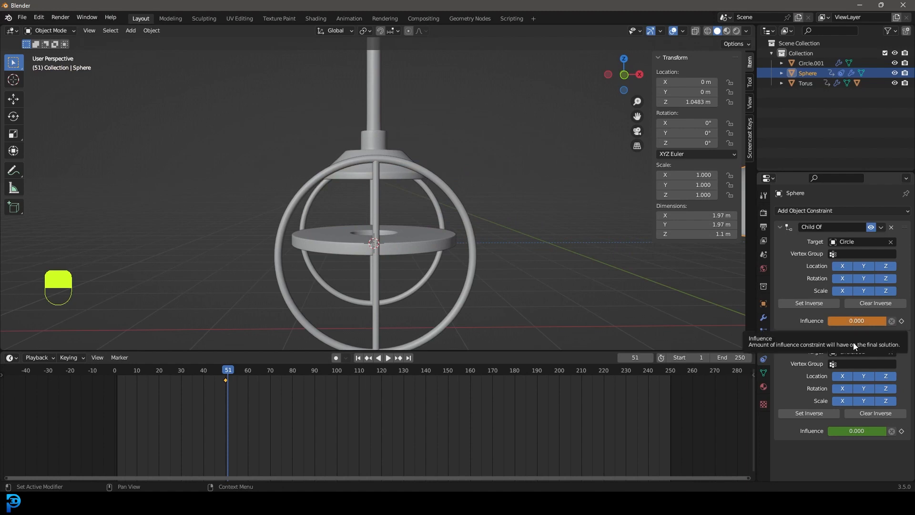
{"action": "left_click_drag", "start_coordinate": [845, 431], "coordinate": [886, 431]}
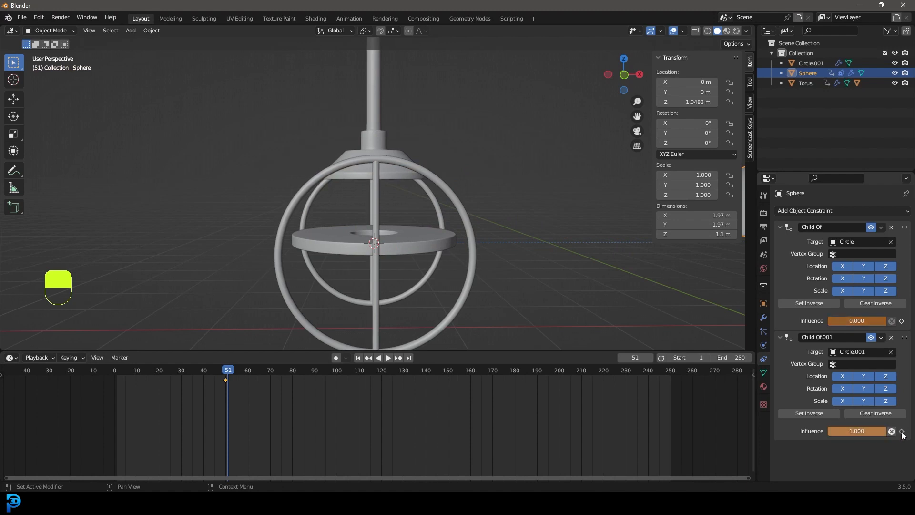
{"action": "scroll", "coordinate": [437, 224], "scroll_direction": "down", "scroll_amount": 2}
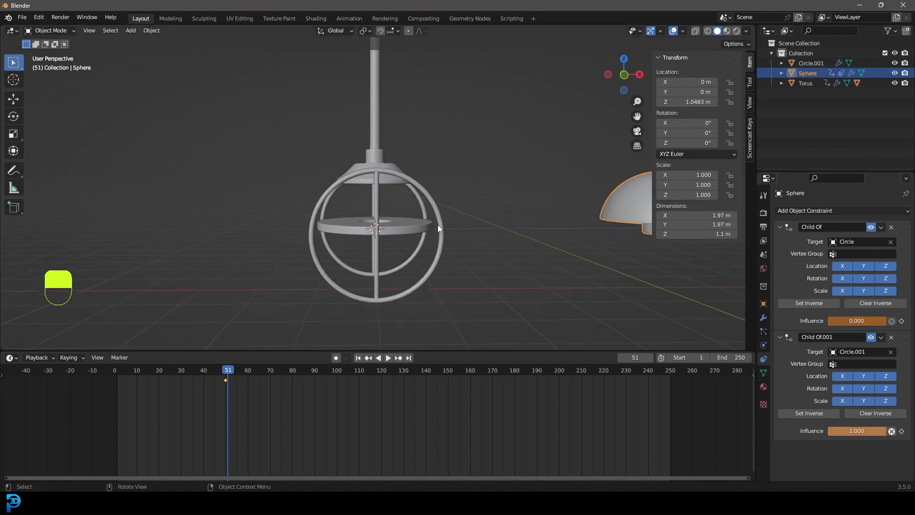
{"action": "left_click", "coordinate": [901, 320]}
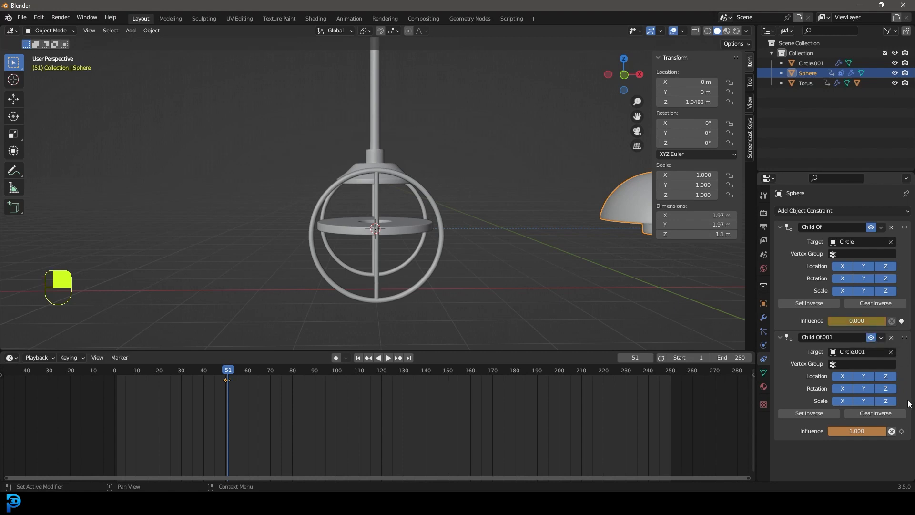
{"action": "left_click", "coordinate": [901, 431]}
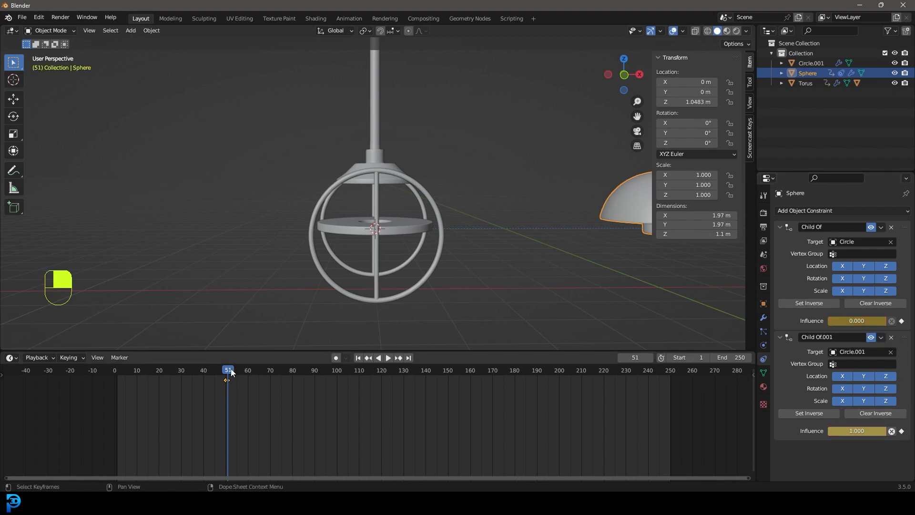
{"action": "left_click_drag", "start_coordinate": [231, 368], "coordinate": [116, 368]}
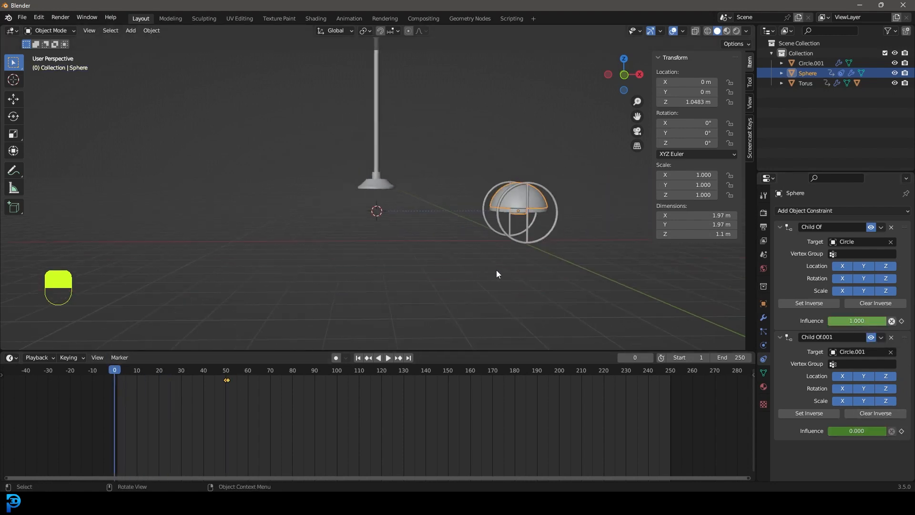
{"action": "key", "text": "space"}
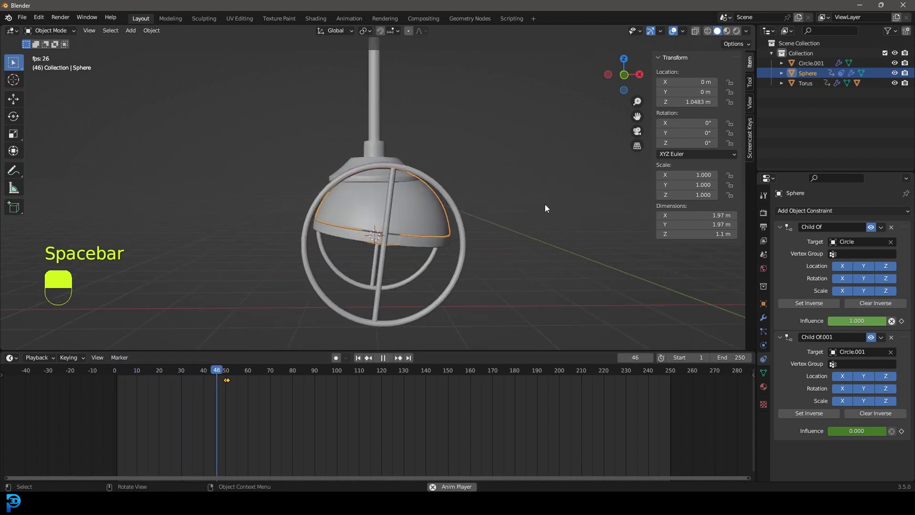
{"action": "key", "text": "space"}
{"action": "middle_click_drag", "start_coordinate": [530, 214], "coordinate": [478, 317]}
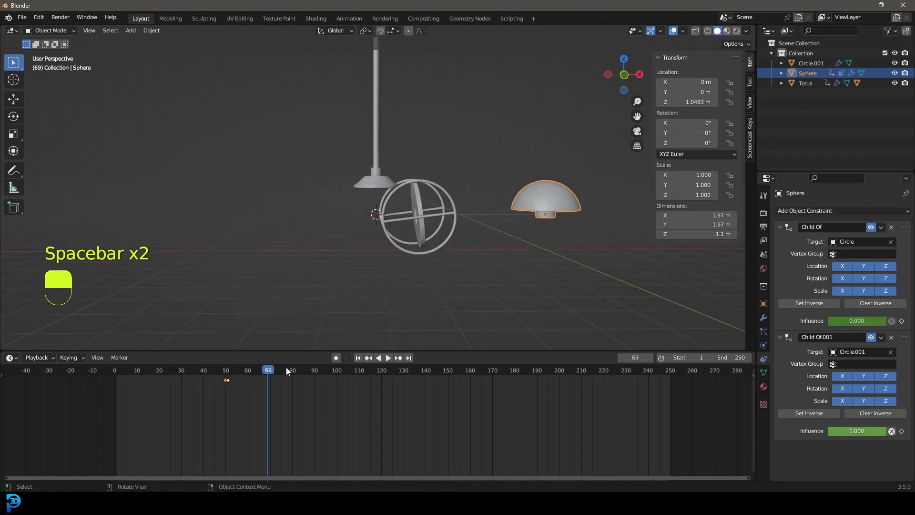
- Return to frame 50 and delete the dome's influence keyframes at frame 51
{"action": "left_click_drag", "start_coordinate": [241, 374], "coordinate": [226, 383]}
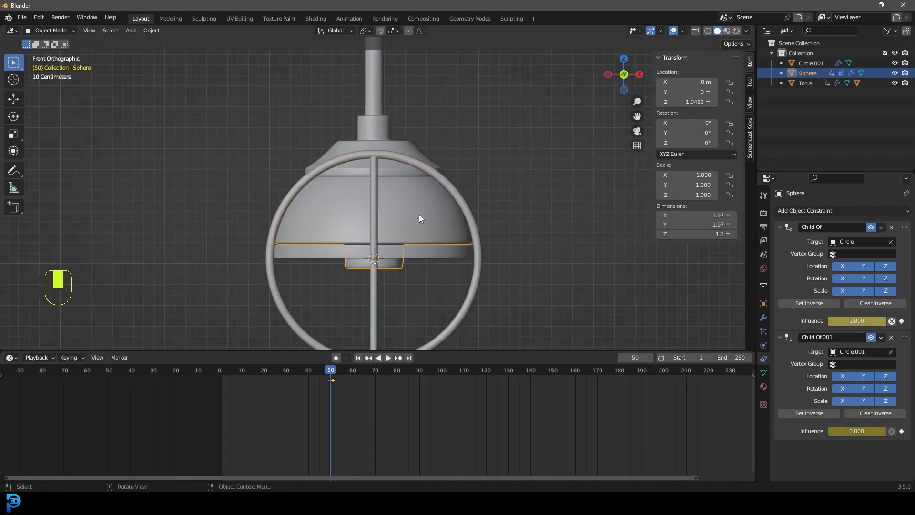
{"action": "scroll", "coordinate": [419, 216], "scroll_direction": "up", "scroll_amount": 1}
{"action": "key", "text": "g"}
{"action": "right_click", "coordinate": [430, 208]}
{"action": "scroll", "coordinate": [337, 403], "scroll_direction": "up", "scroll_amount": 3}
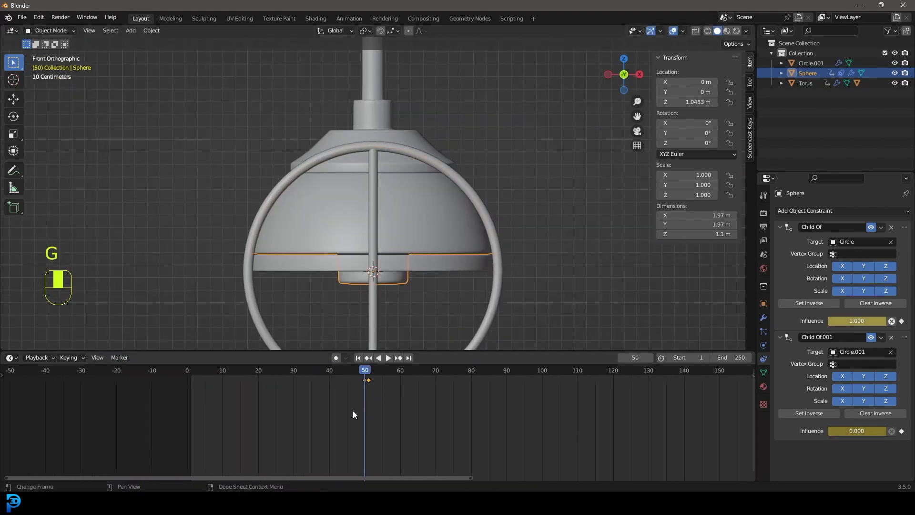
{"action": "scroll", "coordinate": [358, 405], "scroll_direction": "up", "scroll_amount": 4}
{"action": "left_click_drag", "start_coordinate": [437, 443], "coordinate": [359, 380]}
{"action": "key", "text": "x"}
{"action": "left_click", "coordinate": [358, 382]}
{"action": "key", "text": "space"}
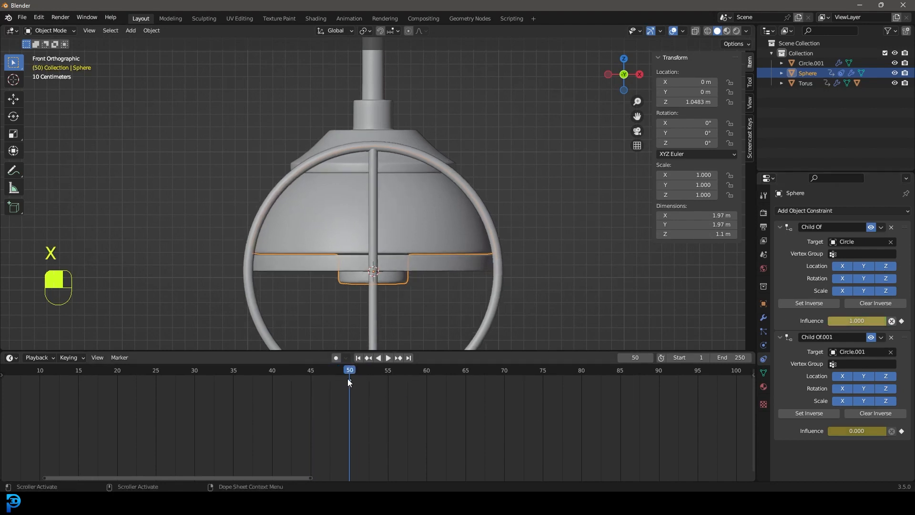
{"action": "scroll", "coordinate": [510, 274], "scroll_direction": "down", "scroll_amount": 1}
{"action": "scroll", "coordinate": [365, 388], "scroll_direction": "up", "scroll_amount": 2}
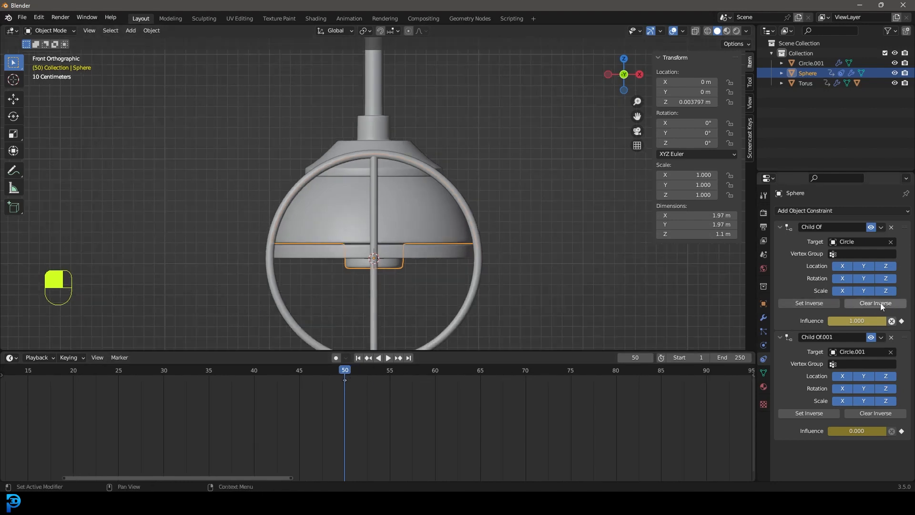
- Keyframe the dome's Child Of influence at 0 and its Child Of.001 influence at 1 on frame 51
{"action": "mouse_move", "coordinate": [353, 386]}
{"action": "left_mouse_down"}
{"action": "mouse_move", "coordinate": [253, 373]}
{"action": "mouse_move", "coordinate": [347, 395]}
{"action": "mouse_move", "coordinate": [350, 374]}
{"action": "left_mouse_up"}
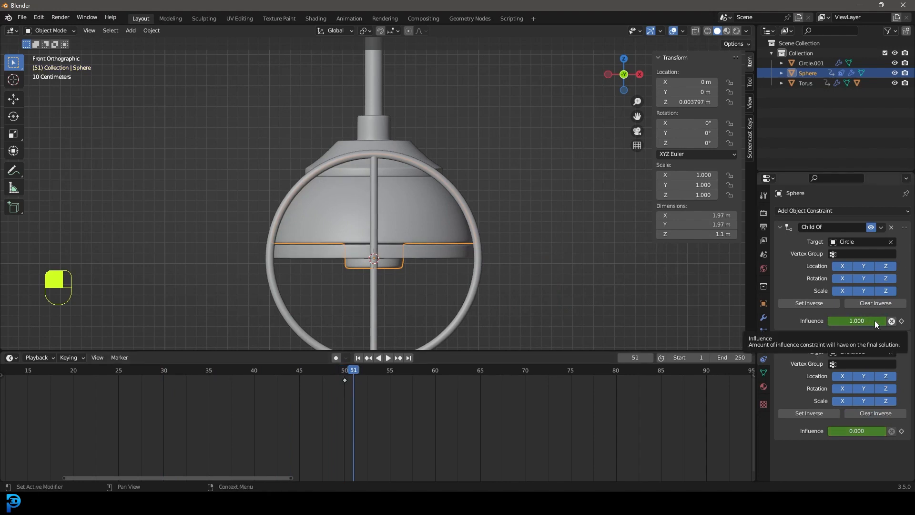
{"action": "left_click_drag", "start_coordinate": [872, 321], "coordinate": [831, 321]}
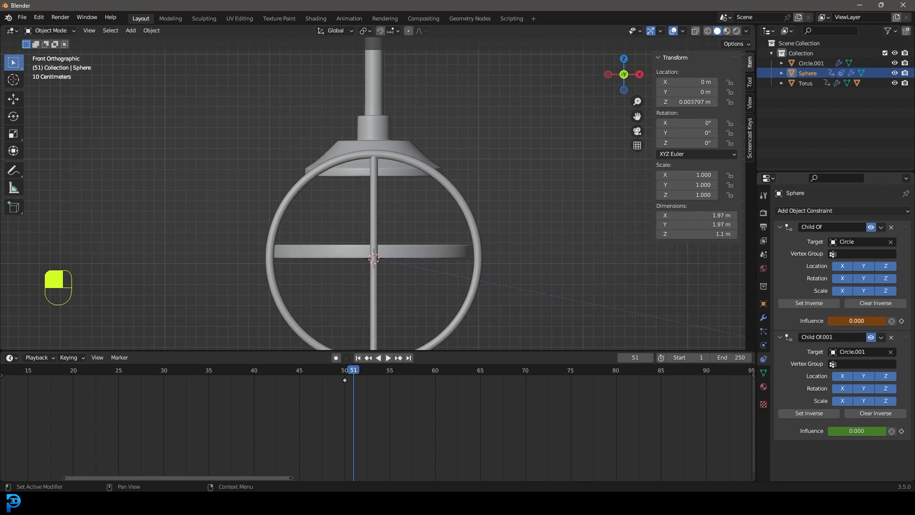
{"action": "left_click", "coordinate": [902, 321]}
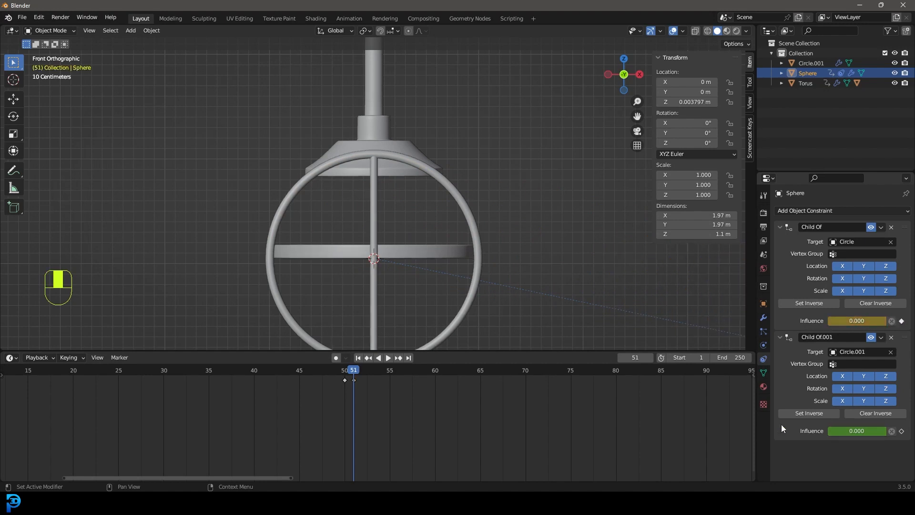
{"action": "scroll", "coordinate": [536, 301], "scroll_direction": "down", "scroll_amount": 4}
{"action": "left_click_drag", "start_coordinate": [829, 431], "coordinate": [887, 430]}
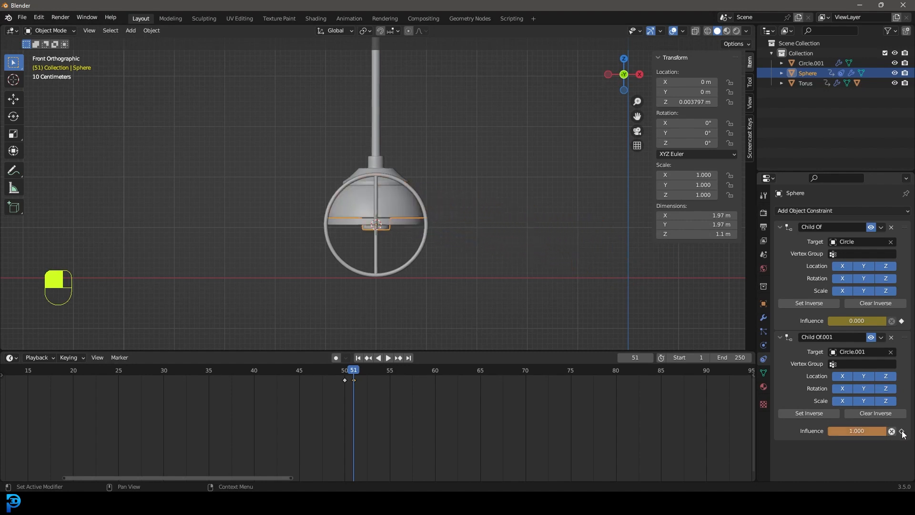
{"action": "left_click", "coordinate": [902, 431]}
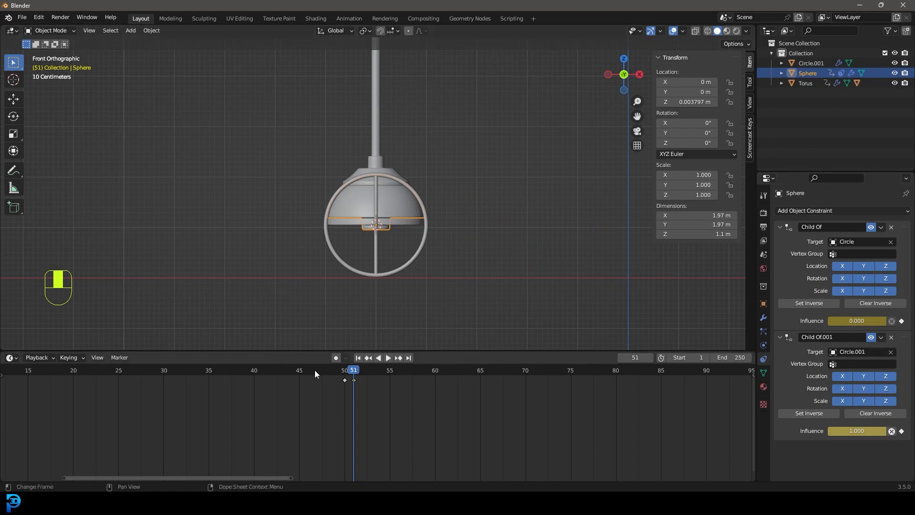
- Play the animation from frame 1 to check the dome's handover from base to collar, and return to frame 50
{"action": "left_click", "coordinate": [378, 358]}
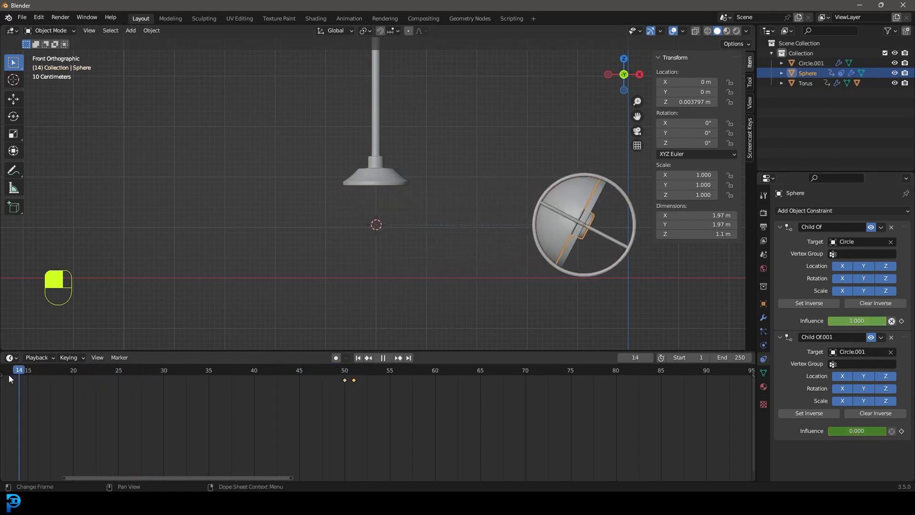
{"action": "scroll", "coordinate": [306, 408], "scroll_direction": "down", "scroll_amount": 3}
{"action": "left_click_drag", "start_coordinate": [170, 383], "coordinate": [81, 376]}
{"action": "key", "text": "space"}
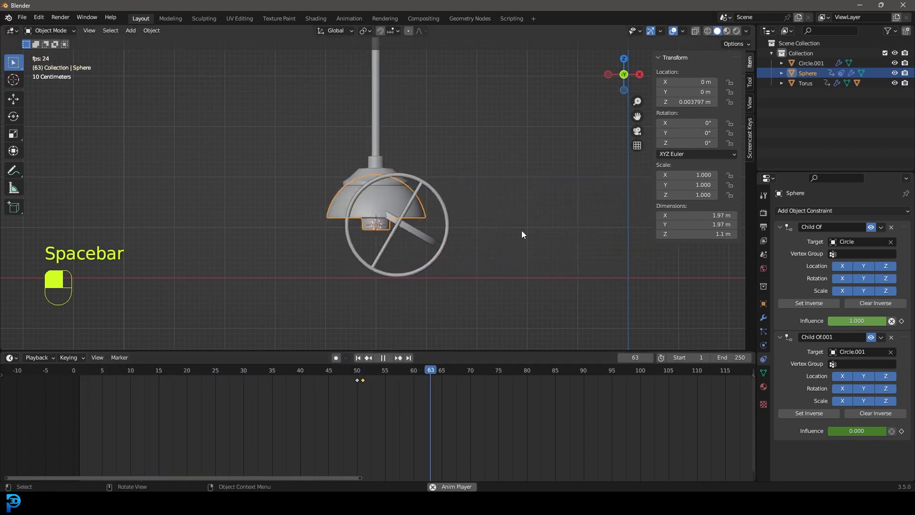
{"action": "scroll", "coordinate": [352, 183], "scroll_direction": "up", "scroll_amount": 2}
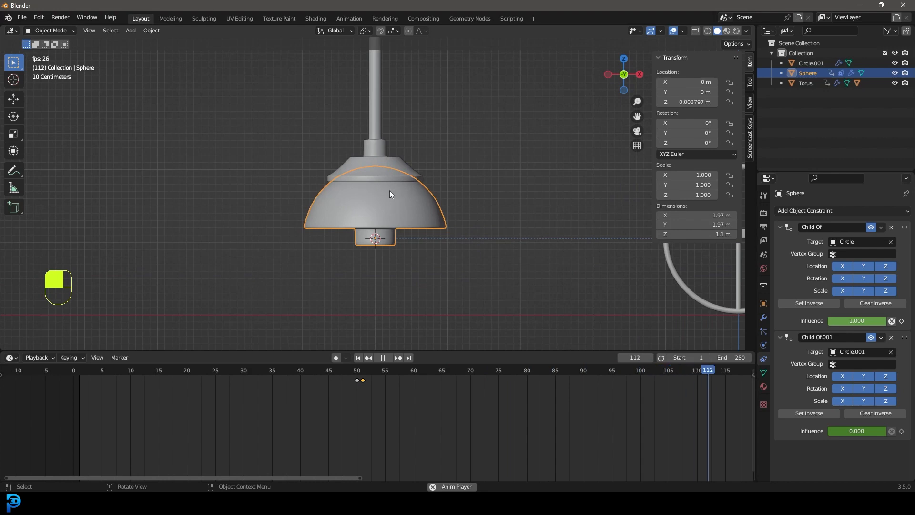
{"action": "key", "text": "space"}
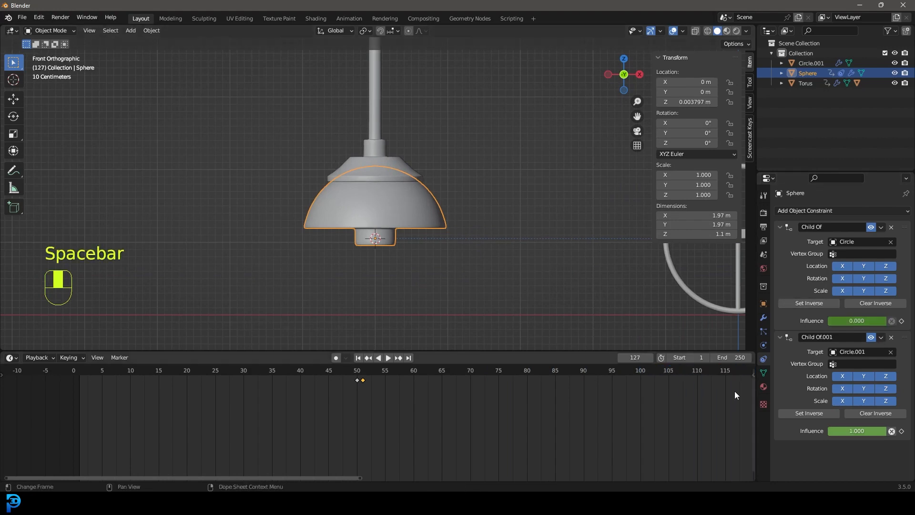
{"action": "scroll", "coordinate": [547, 407], "scroll_direction": "down", "scroll_amount": 3}
{"action": "left_click_drag", "start_coordinate": [679, 371], "coordinate": [361, 405]}
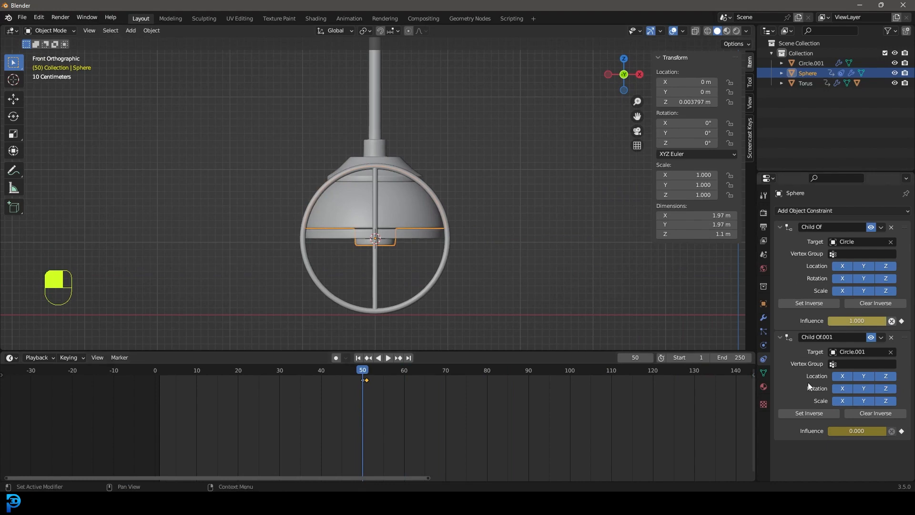
- Inspect the base ring, the collar and the dome's constraints across frames 50 and 51, and play on from there
{"action": "left_click", "coordinate": [418, 234]}
{"action": "scroll", "coordinate": [425, 235], "scroll_direction": "up", "scroll_amount": 4}
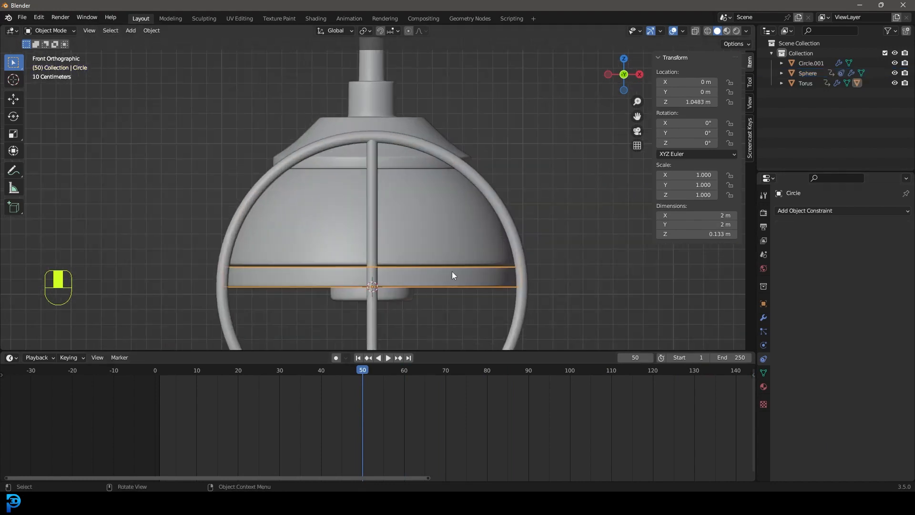
{"action": "left_click", "coordinate": [388, 98]}
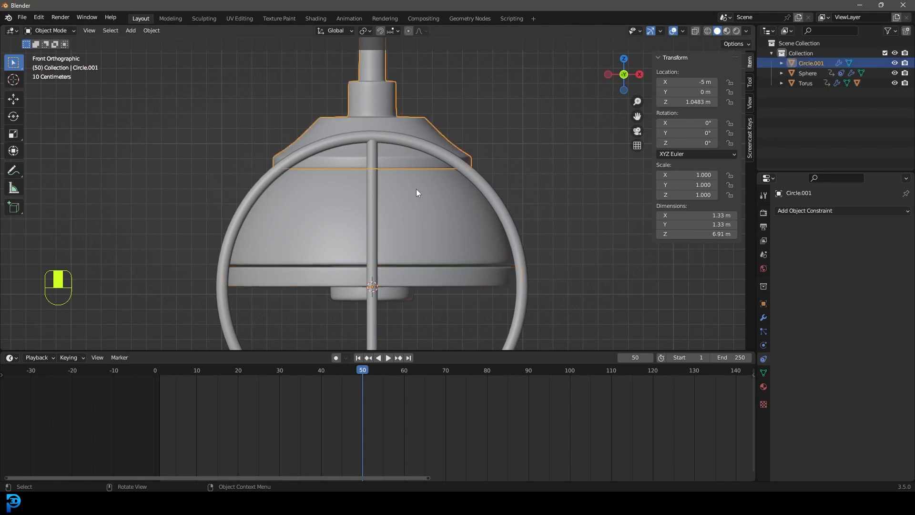
{"action": "scroll", "coordinate": [416, 193], "scroll_direction": "down", "scroll_amount": 4}
{"action": "left_click", "coordinate": [407, 203]}
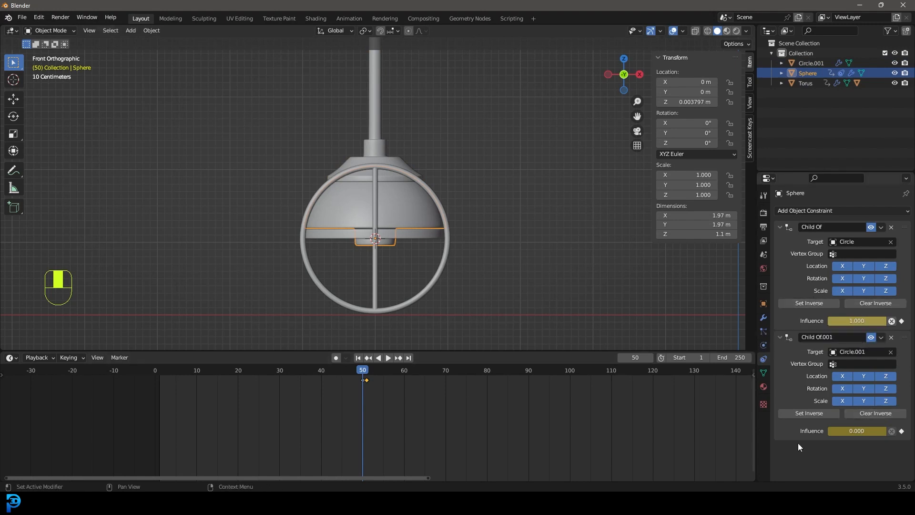
{"action": "left_click_drag", "start_coordinate": [360, 371], "coordinate": [367, 374]}
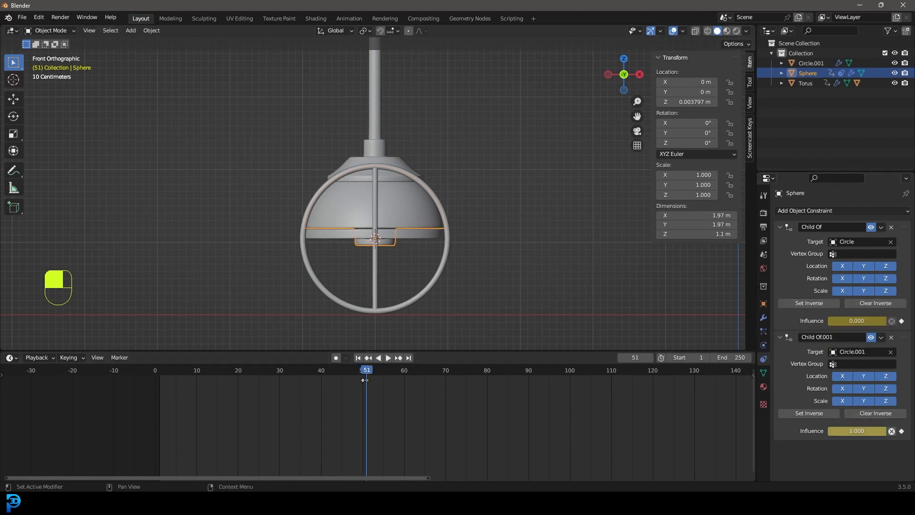
{"action": "key", "text": "space"}
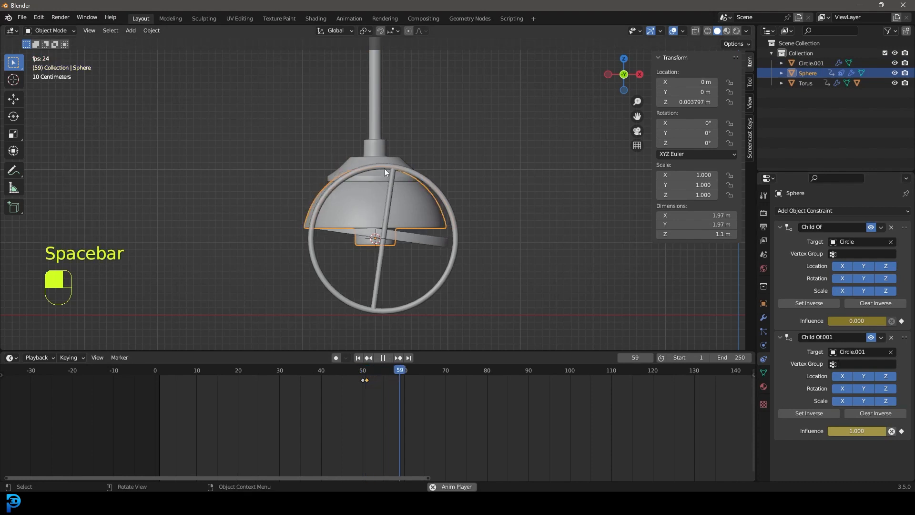
- Keyframe the location of the collar and pole part at frame 50
{"action": "left_click", "coordinate": [368, 146]}
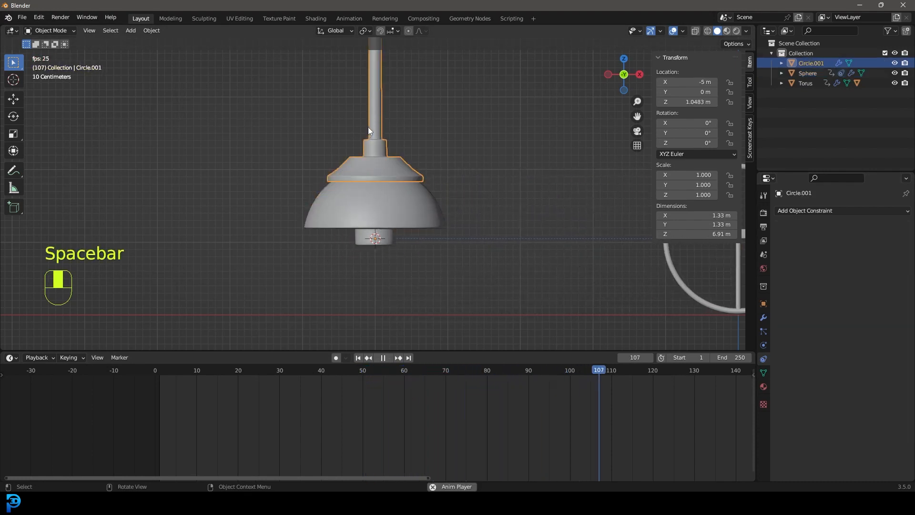
{"action": "key", "text": "space"}
{"action": "left_click_drag", "start_coordinate": [593, 372], "coordinate": [362, 374]}
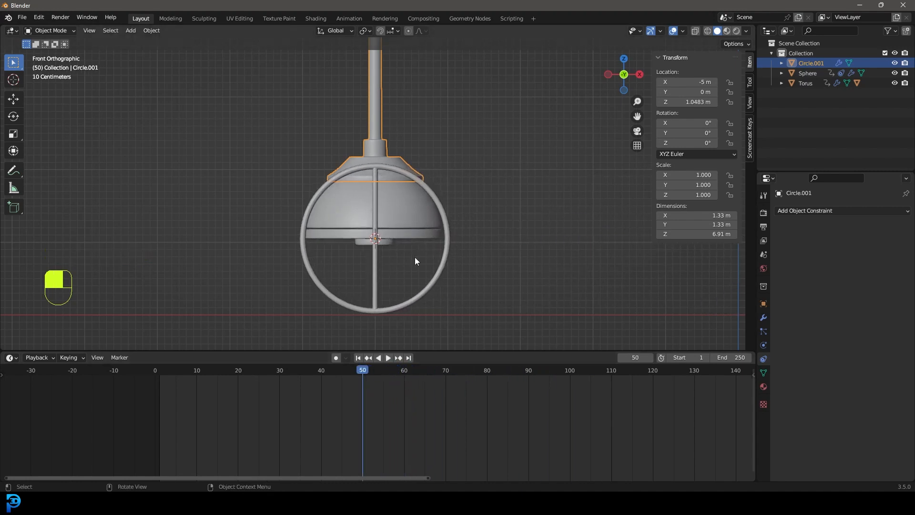
{"action": "key", "text": "i"}
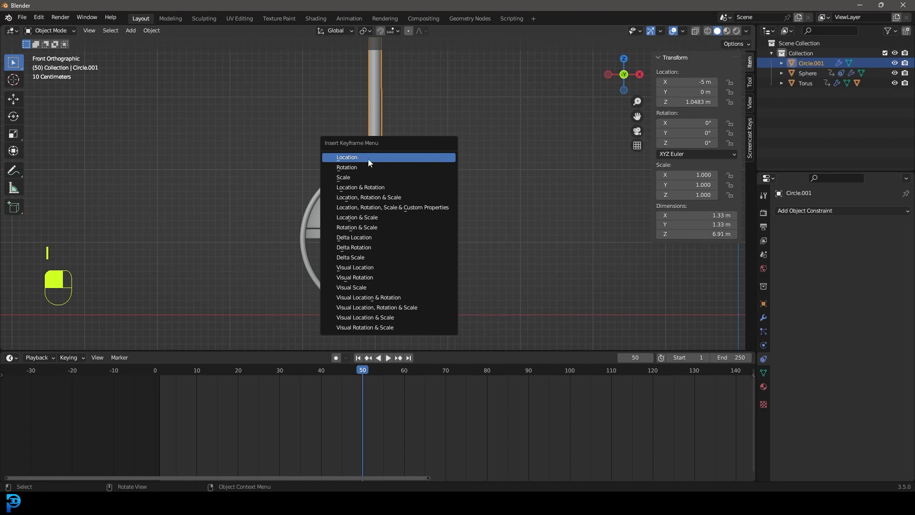
{"action": "left_click", "coordinate": [354, 155]}
- At frame 60, raise the collar and pole part to a Z location of 3.1156 m, keyframe its location and play back the lift
{"action": "left_click_drag", "start_coordinate": [362, 373], "coordinate": [404, 391]}
{"action": "key", "text": "g"}
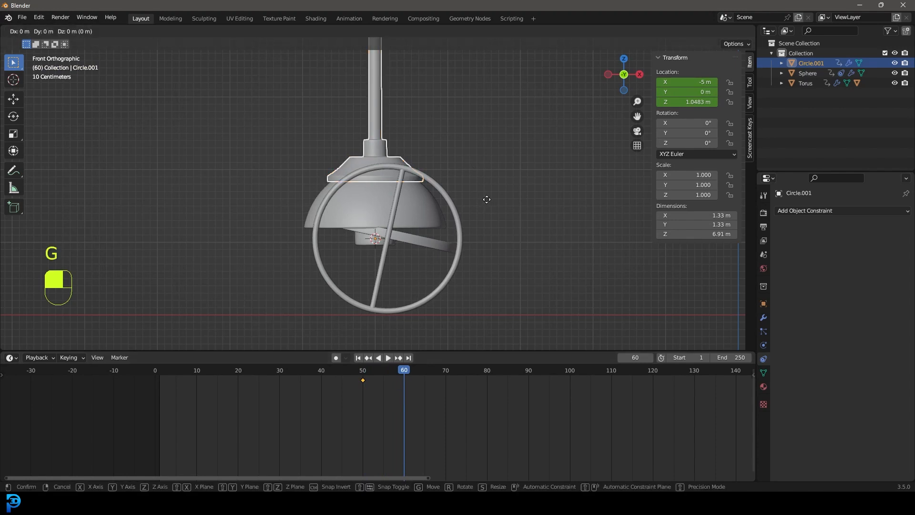
{"action": "key", "text": "z"}
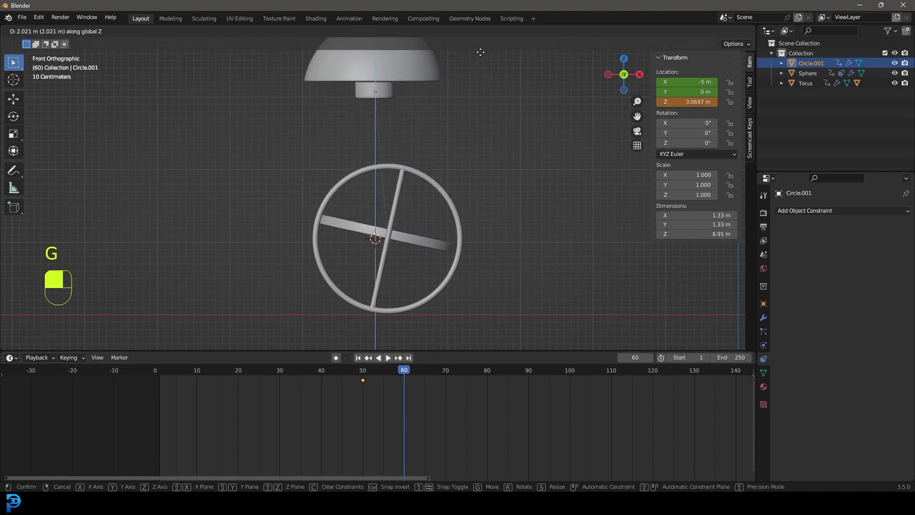
{"action": "left_click", "coordinate": [479, 53]}
{"action": "scroll", "coordinate": [451, 93], "scroll_direction": "down", "scroll_amount": 3}
{"action": "scroll", "coordinate": [455, 114], "scroll_direction": "up", "scroll_amount": 2}
{"action": "key", "text": "i"}
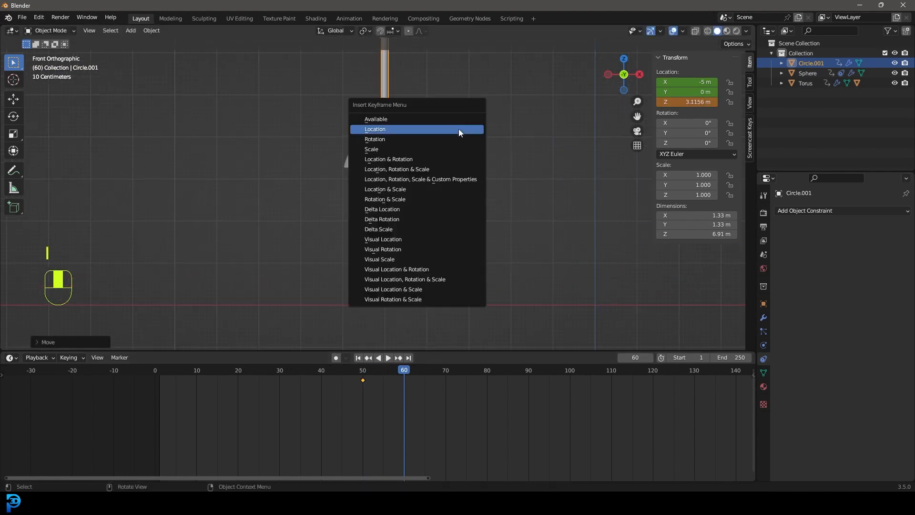
{"action": "left_click", "coordinate": [413, 129]}
{"action": "left_click_drag", "start_coordinate": [419, 370], "coordinate": [217, 382]}
{"action": "key", "text": "space"}
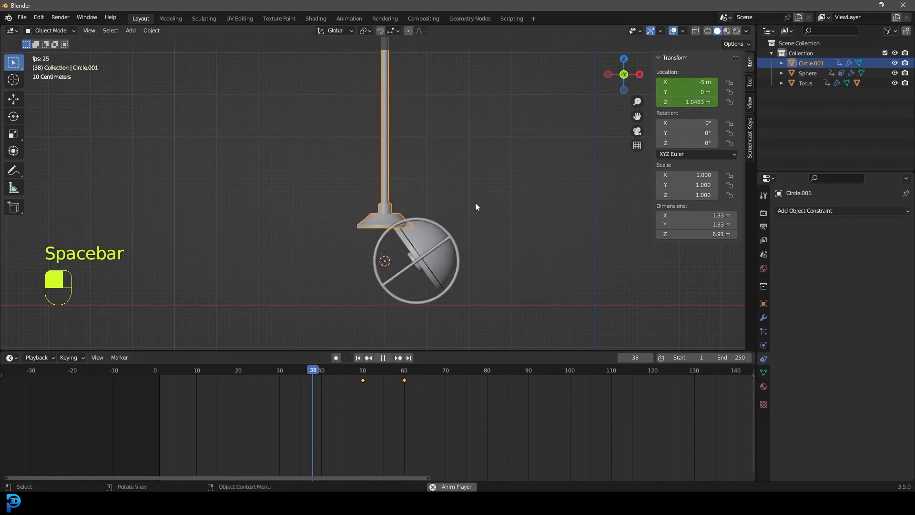
- Stop the animation playback, set the end frame to 200 and fit the whole frame range in the timeline
{"action": "scroll", "coordinate": [451, 199], "scroll_direction": "down", "scroll_amount": 2}
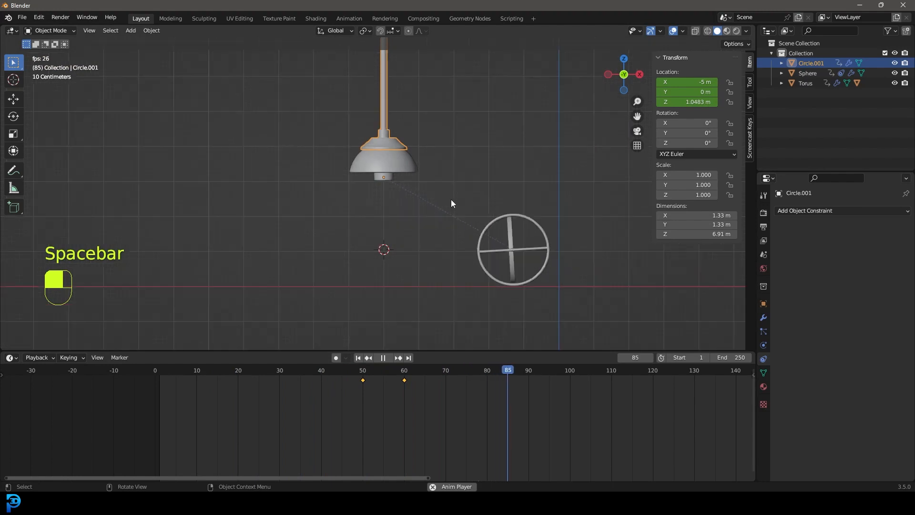
{"action": "key", "text": "space"}
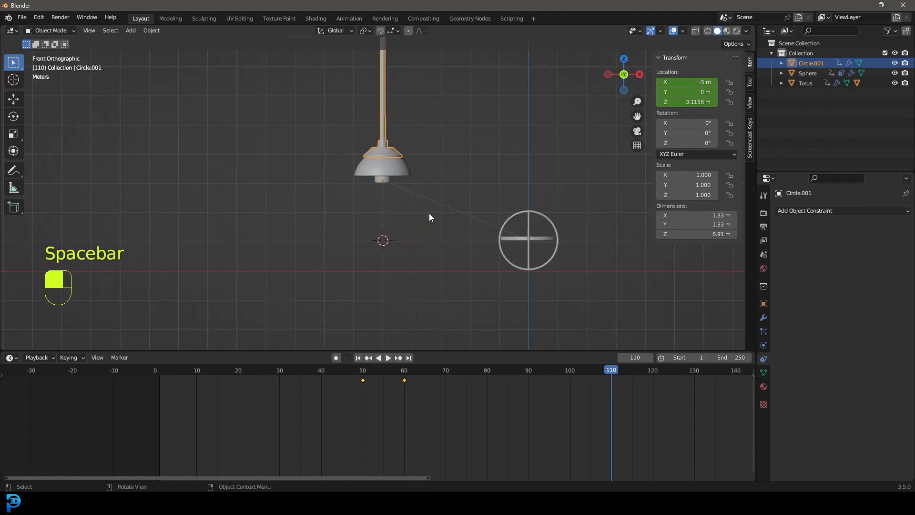
{"action": "left_click", "coordinate": [729, 357]}
{"action": "type", "text": "200"}
{"action": "key", "text": "Return"}
{"action": "key", "text": "Home"}
- At frame 90, raise Circle.001 to about X -5.03 m, Z 5.47 m and keyframe its location
{"action": "left_click_drag", "start_coordinate": [285, 384], "coordinate": [346, 379]}
{"action": "key", "text": "g"}
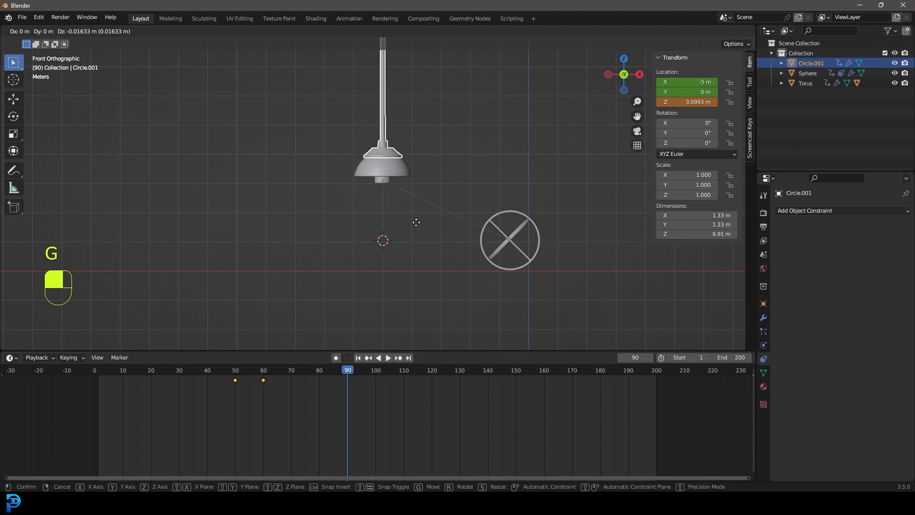
{"action": "left_click", "coordinate": [416, 153]}
{"action": "scroll", "coordinate": [417, 154], "scroll_direction": "up", "scroll_amount": 3, "text": "shift"}
{"action": "key", "text": "i"}
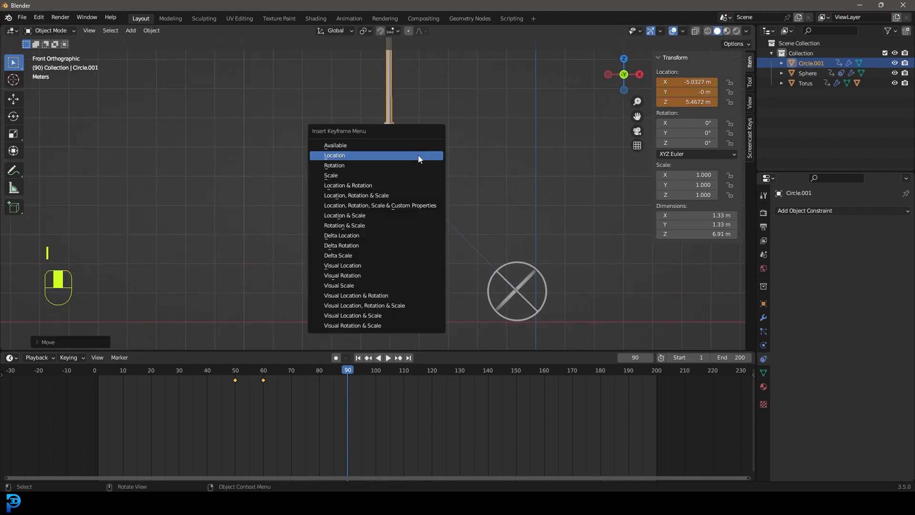
{"action": "left_click", "coordinate": [357, 156]}
- At frame 120, move Circle.001 above the wheels to about X -0.05 m, Z 4.93 m and keyframe its location
{"action": "left_click_drag", "start_coordinate": [342, 373], "coordinate": [431, 386]}
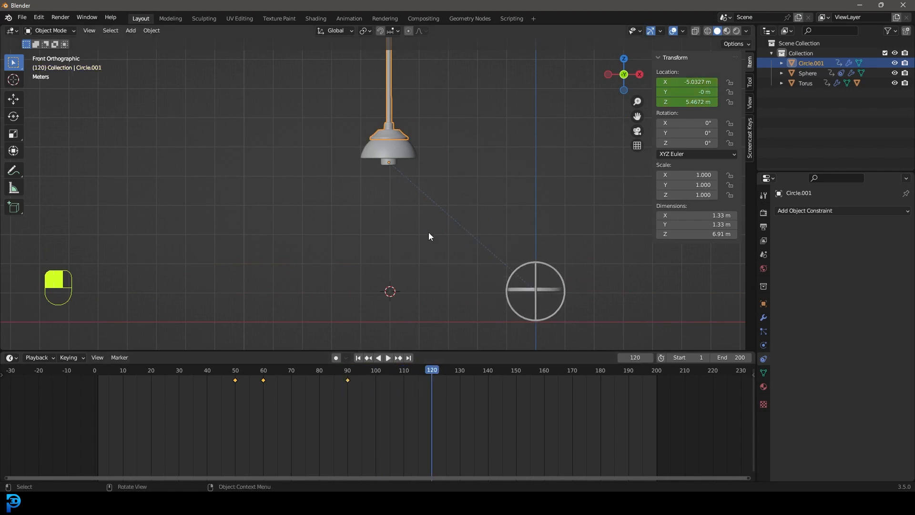
{"action": "key", "text": "g"}
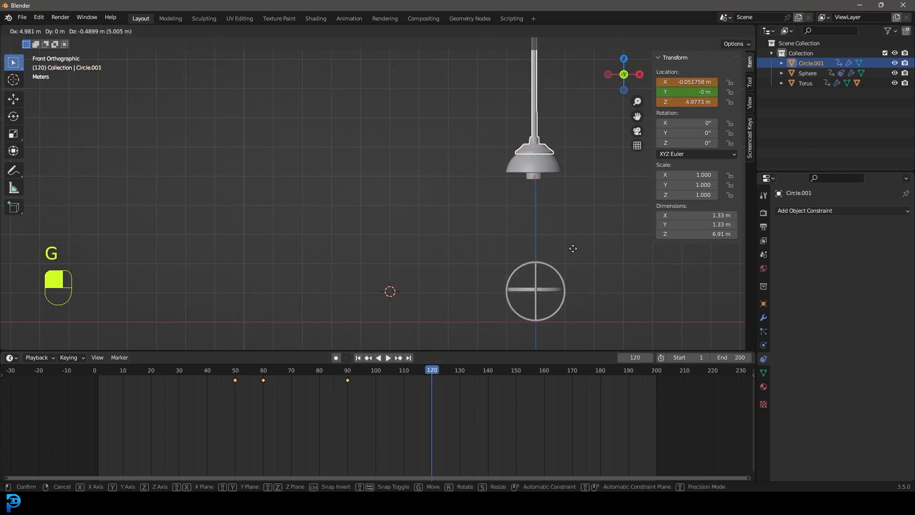
{"action": "left_click", "coordinate": [572, 250]}
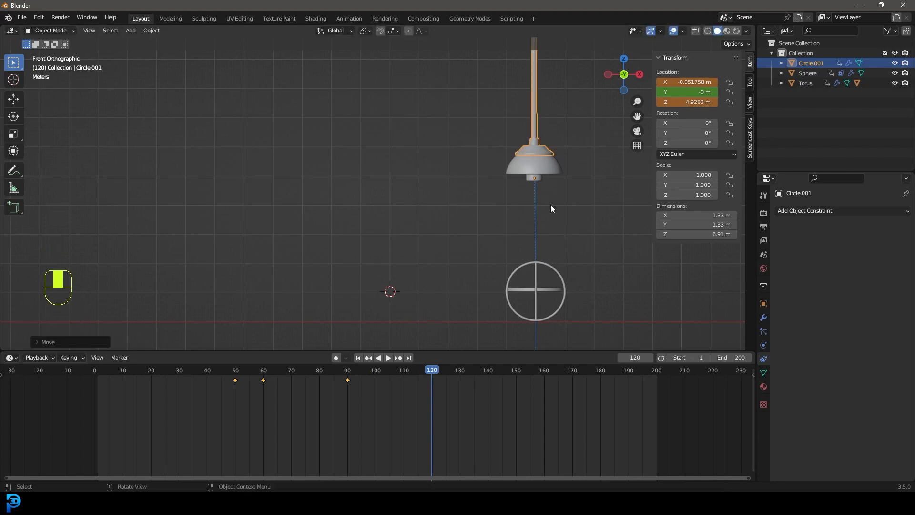
{"action": "key", "text": "i"}
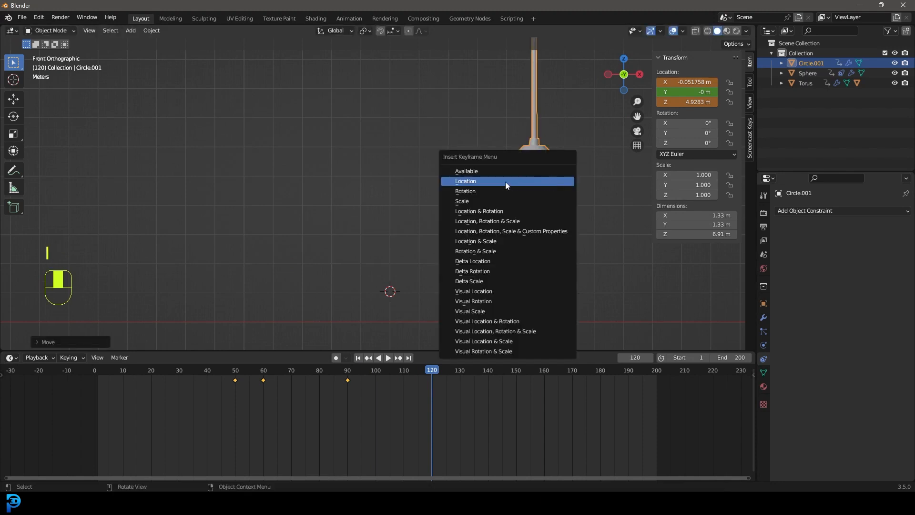
{"action": "left_click", "coordinate": [490, 181]}
- At frame 150, lower Circle.001 along Z onto the wheels to about Z 1.08 m
{"action": "scroll", "coordinate": [571, 252], "scroll_direction": "up", "scroll_amount": 3}
{"action": "left_click_drag", "start_coordinate": [434, 372], "coordinate": [516, 385]}
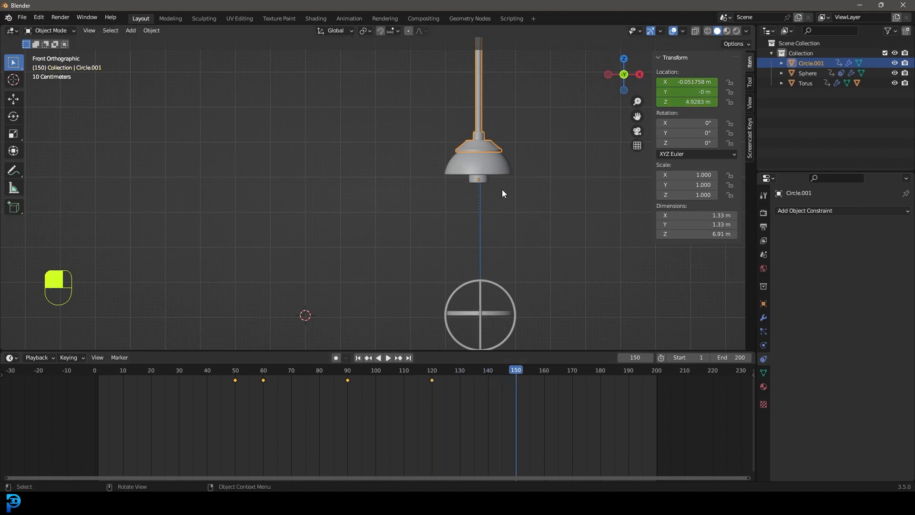
{"action": "key", "text": "g"}
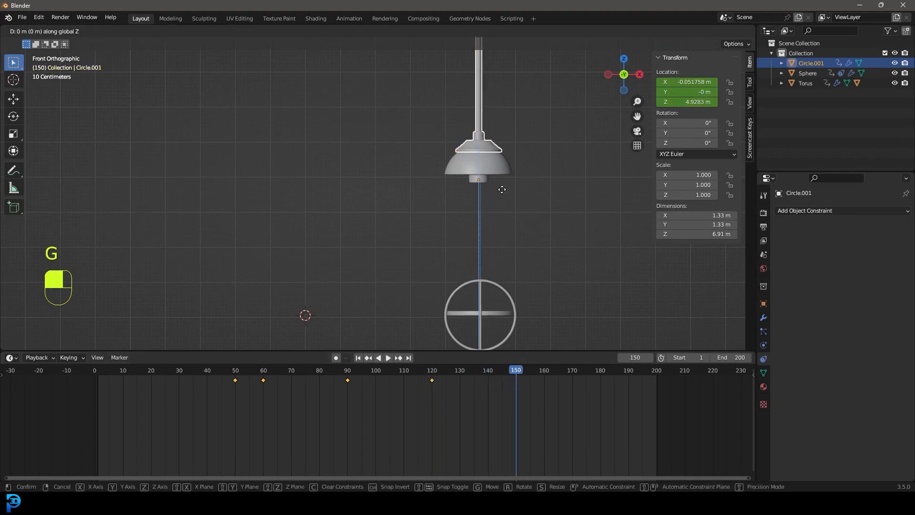
{"action": "left_click", "coordinate": [519, 325]}
{"action": "middle_click_drag", "start_coordinate": [500, 311], "coordinate": [450, 216], "text": "shift"}
{"action": "scroll", "coordinate": [613, 240], "scroll_direction": "up", "scroll_amount": 8}
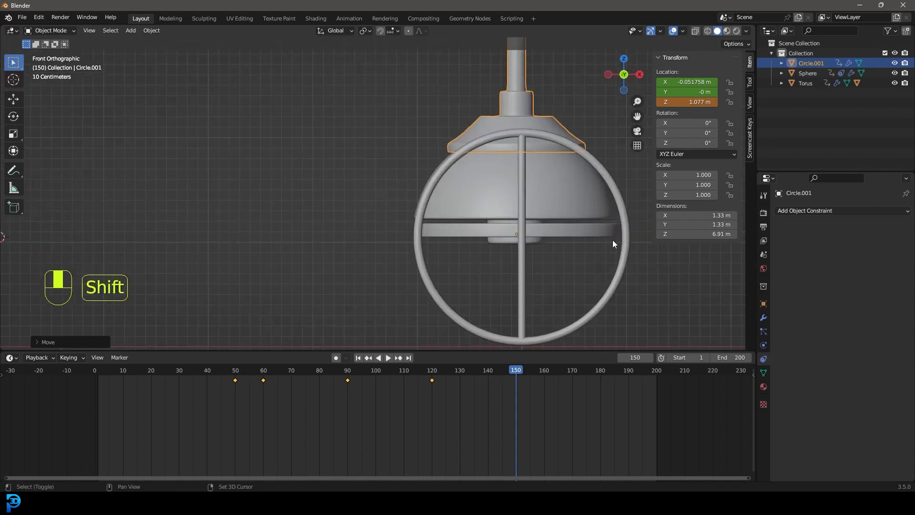
- In wireframe shading, fine-tune Circle.001 to about X -0.001 m, Z 1.037 m so the carried sphere sits centred in the wheels
{"action": "key", "text": "z"}
{"action": "left_click", "coordinate": [436, 220]}
{"action": "key", "text": "g"}
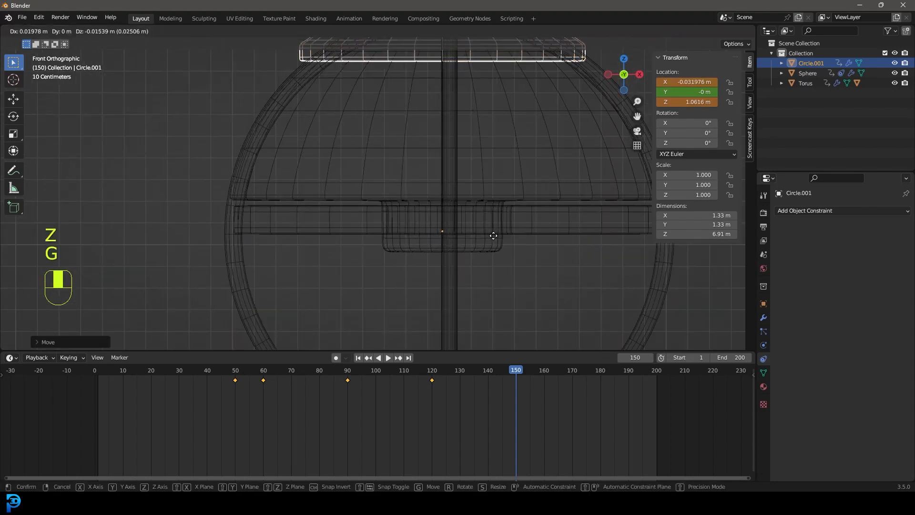
{"action": "key", "text": "shift"}
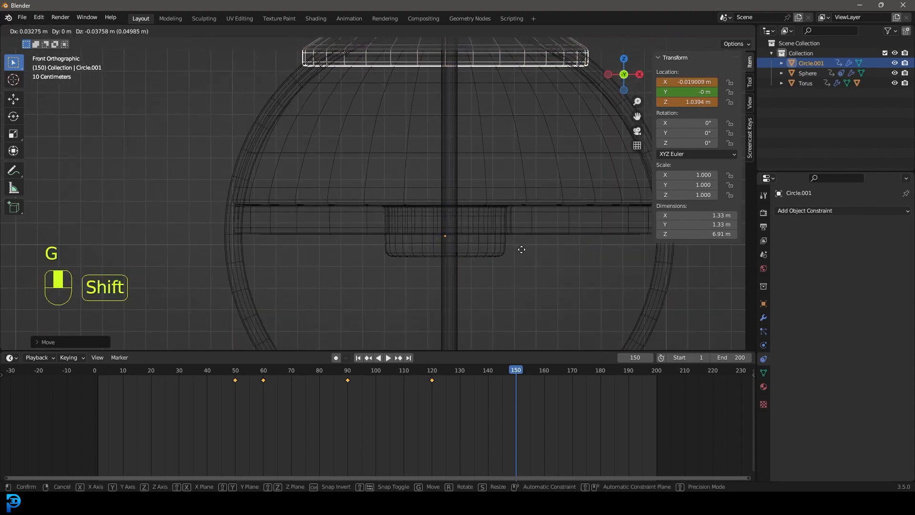
{"action": "left_click", "coordinate": [520, 248]}
{"action": "key", "text": "z"}
{"action": "left_click", "coordinate": [595, 216]}
{"action": "key", "text": "z"}
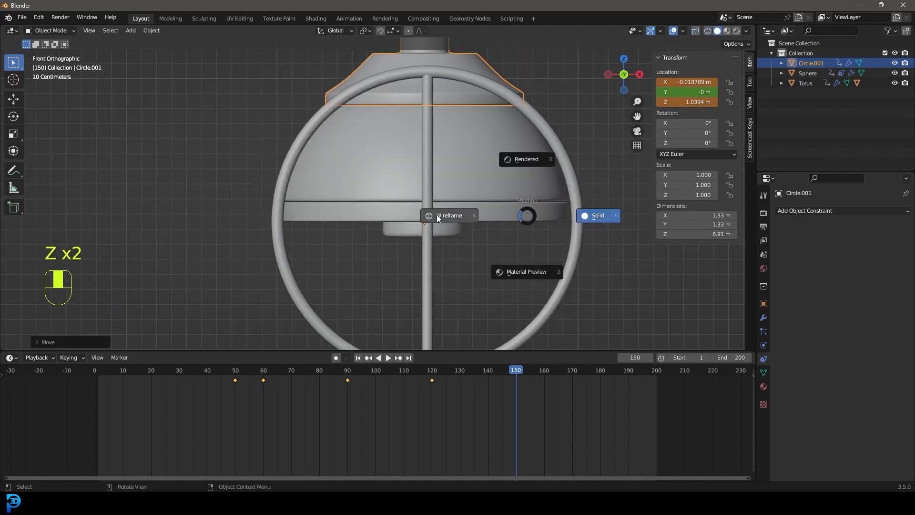
{"action": "left_click", "coordinate": [468, 219]}
{"action": "key", "text": "g"}
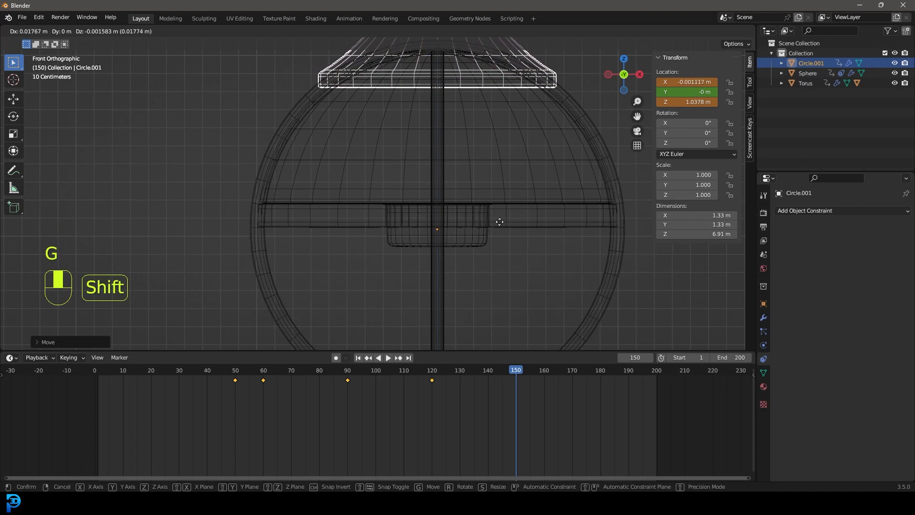
{"action": "left_click", "coordinate": [500, 223]}
- Return to solid shading and keyframe the location of Circle.001 at frame 150
{"action": "key", "text": "z"}
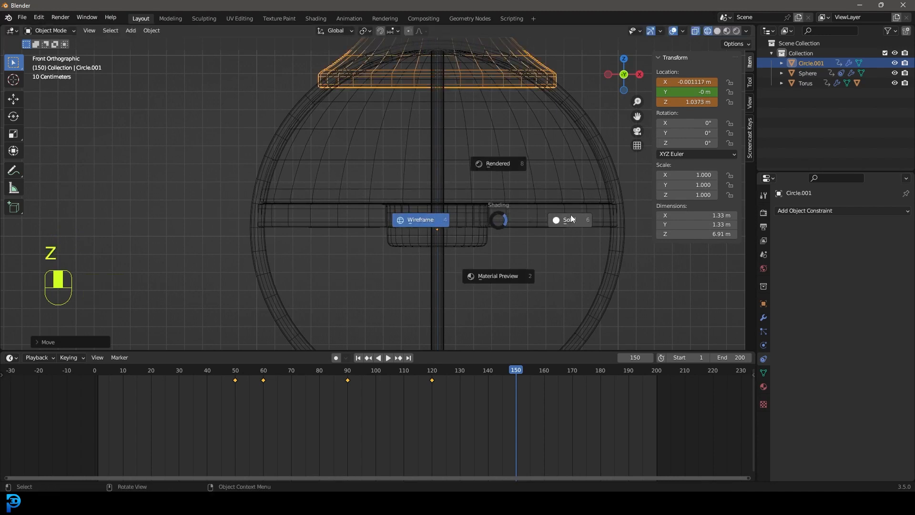
{"action": "left_click", "coordinate": [530, 193]}
{"action": "key", "text": "i"}
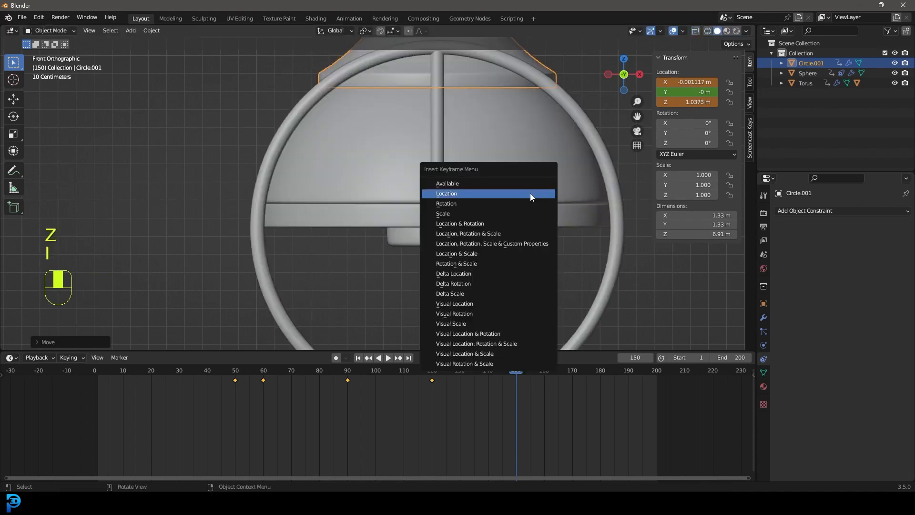
{"action": "left_click", "coordinate": [488, 193]}
- Play the animation from the start in perspective view to check the pick-up and drop-off motion
{"action": "scroll", "coordinate": [494, 285], "scroll_direction": "down", "scroll_amount": 6}
{"action": "left_click_drag", "start_coordinate": [520, 378], "coordinate": [98, 373]}
{"action": "middle_click_drag", "start_coordinate": [214, 210], "coordinate": [382, 199]}
{"action": "key", "text": "space"}
{"action": "scroll", "coordinate": [436, 170], "scroll_direction": "up", "scroll_amount": 4}
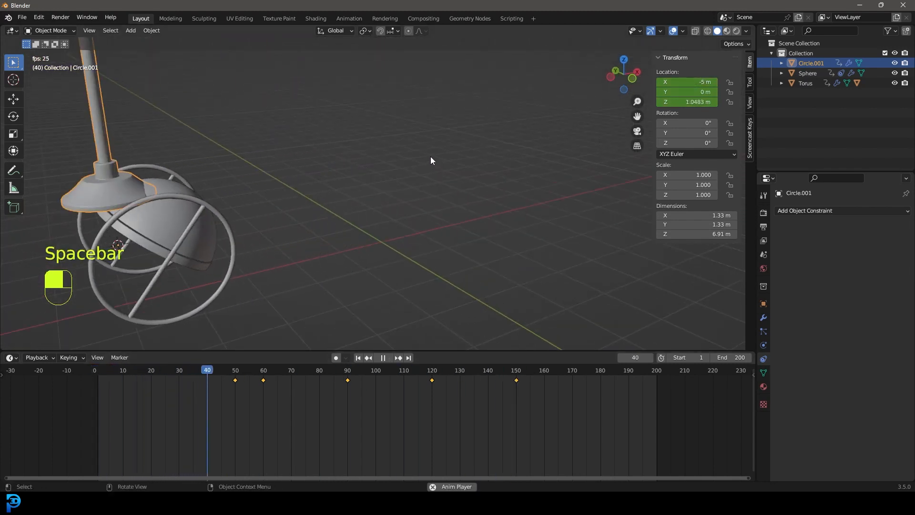
{"action": "scroll", "coordinate": [374, 164], "scroll_direction": "down", "scroll_amount": 5}
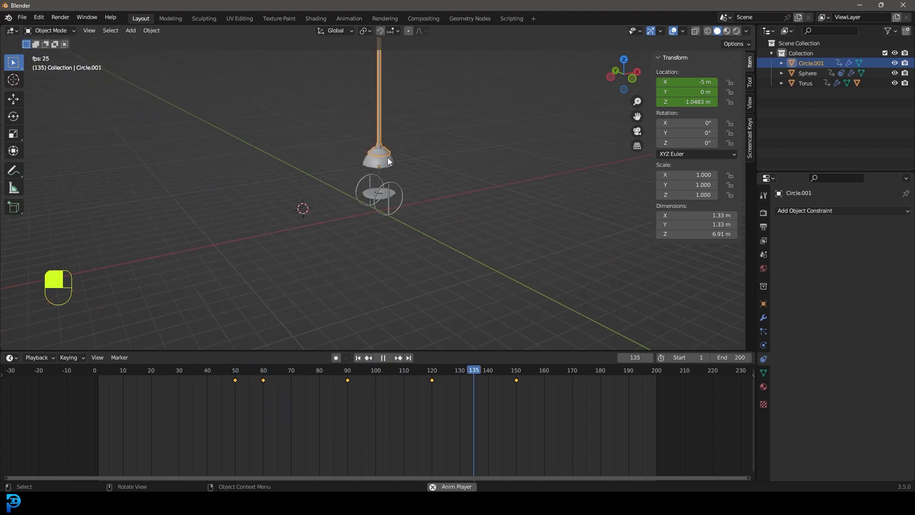
{"action": "key", "text": "space"}
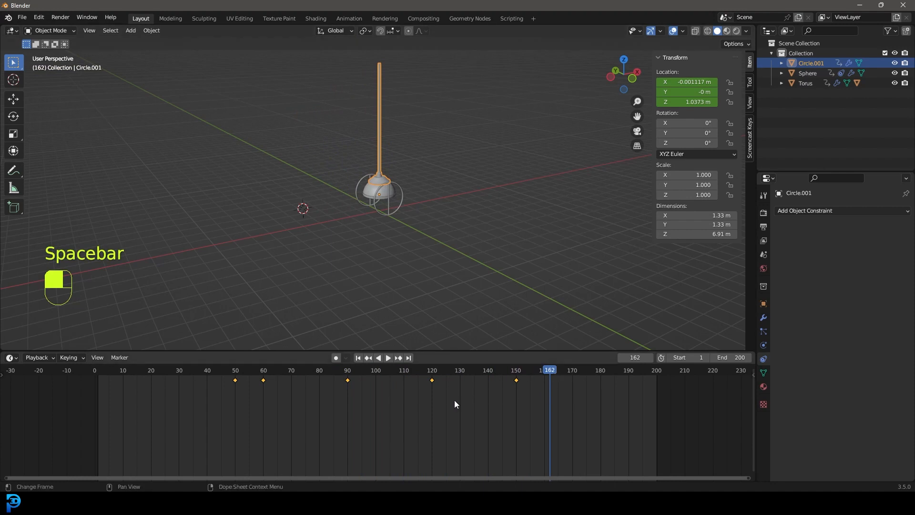
- Duplicate the frame 120 location keyframe of Circle.001 to frame 170 and play back the raising motion
{"action": "left_click_drag", "start_coordinate": [454, 400], "coordinate": [423, 372]}
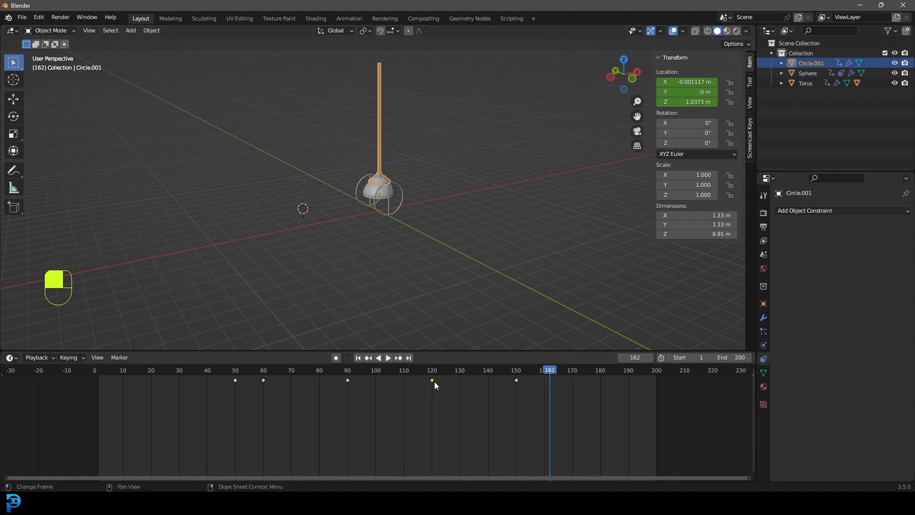
{"action": "key", "text": "shift+d"}
{"action": "left_click", "coordinate": [572, 392]}
{"action": "left_click", "coordinate": [442, 370]}
{"action": "key", "text": "space"}
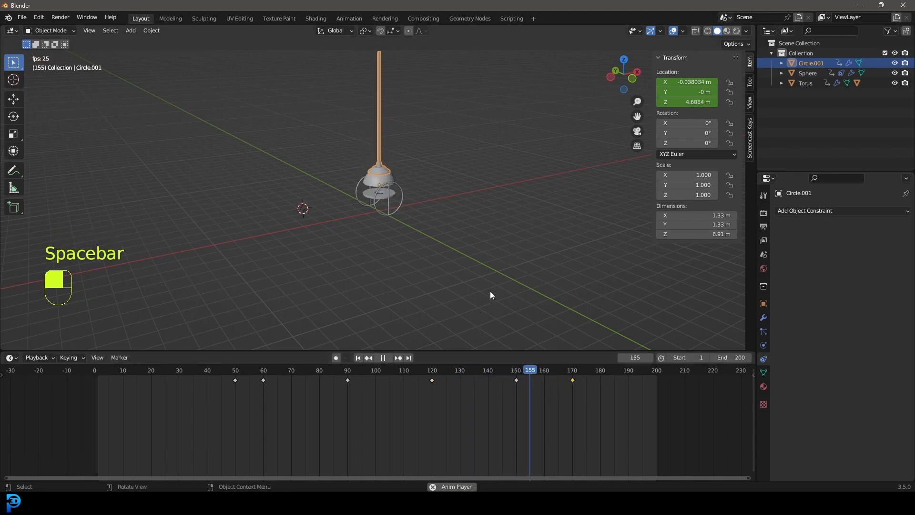
{"action": "key", "text": "space"}
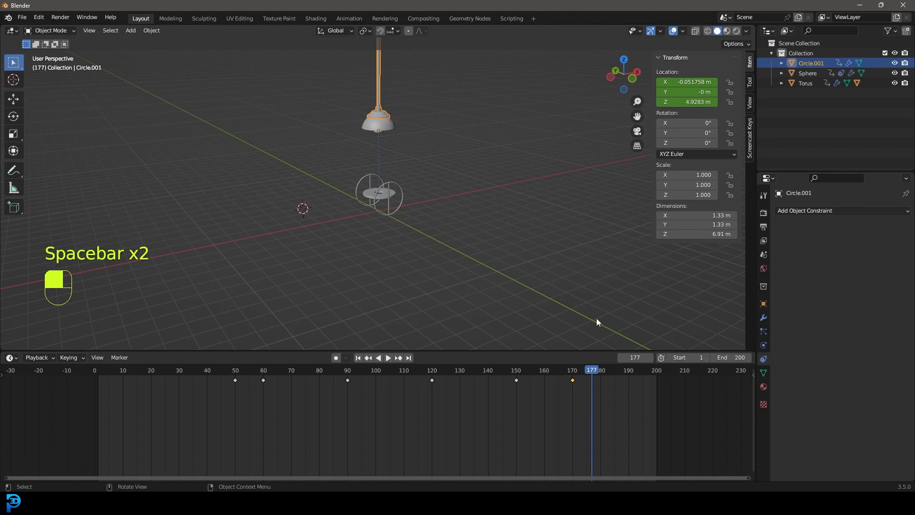
- At frame 185 in front view, move Circle.001 back to about X -5.03 m, Z 4.32 m and keyframe its location
{"action": "left_click_drag", "start_coordinate": [594, 373], "coordinate": [616, 380]}
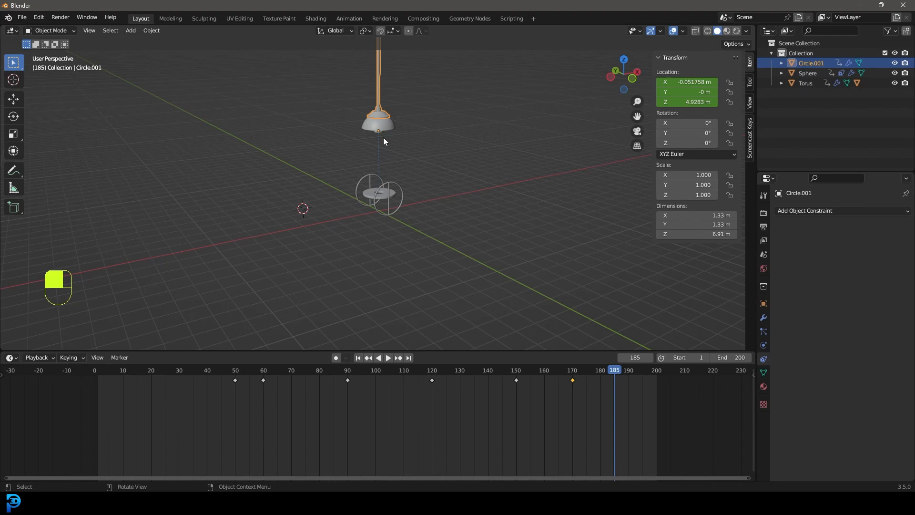
{"action": "key", "text": "KP_1"}
{"action": "middle_click_drag", "start_coordinate": [385, 134], "coordinate": [481, 228], "text": "shift"}
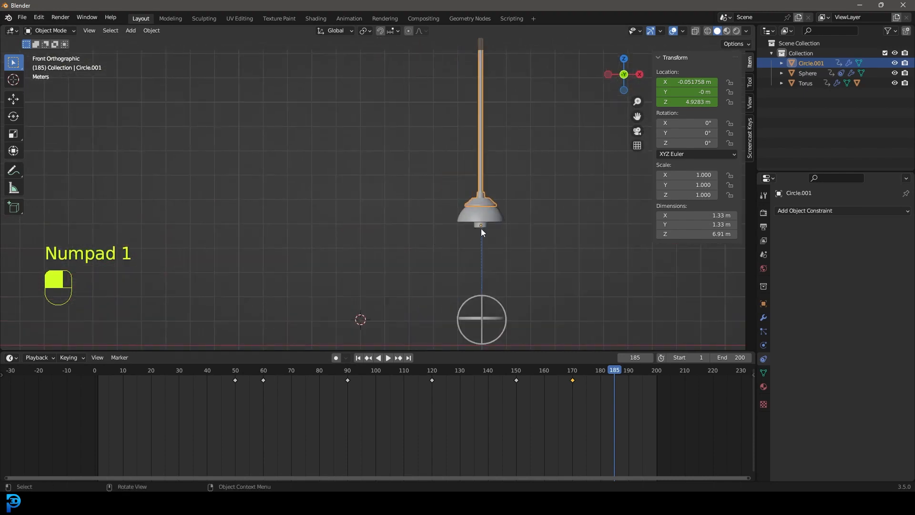
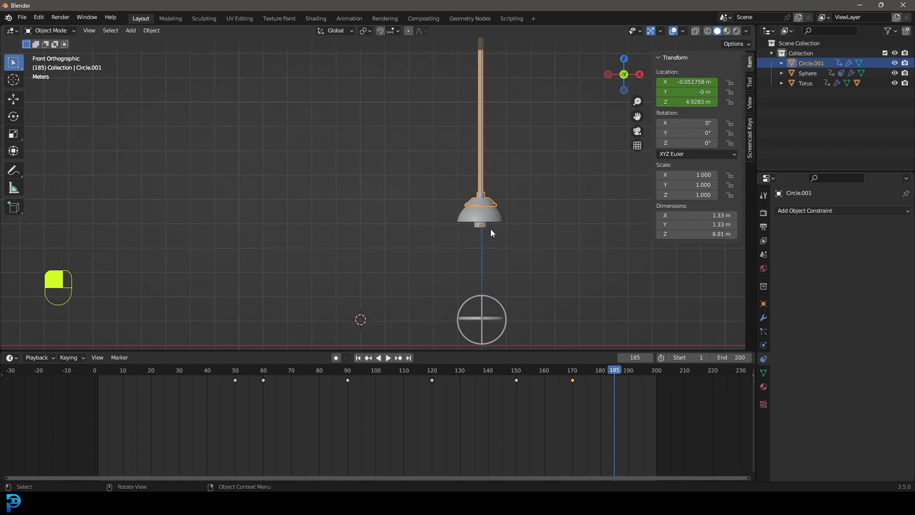
{"action": "key", "text": "g"}
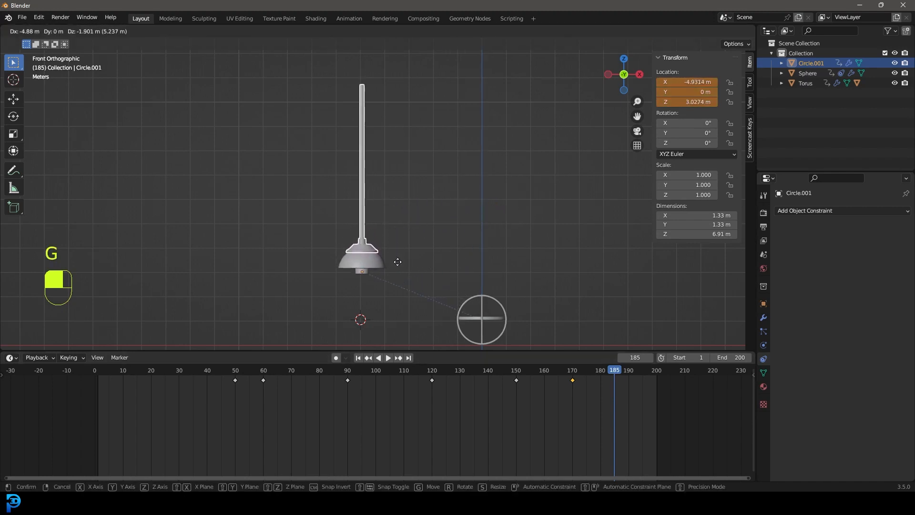
{"action": "left_click", "coordinate": [395, 230]}
{"action": "key", "text": "i"}
{"action": "left_click", "coordinate": [319, 231]}
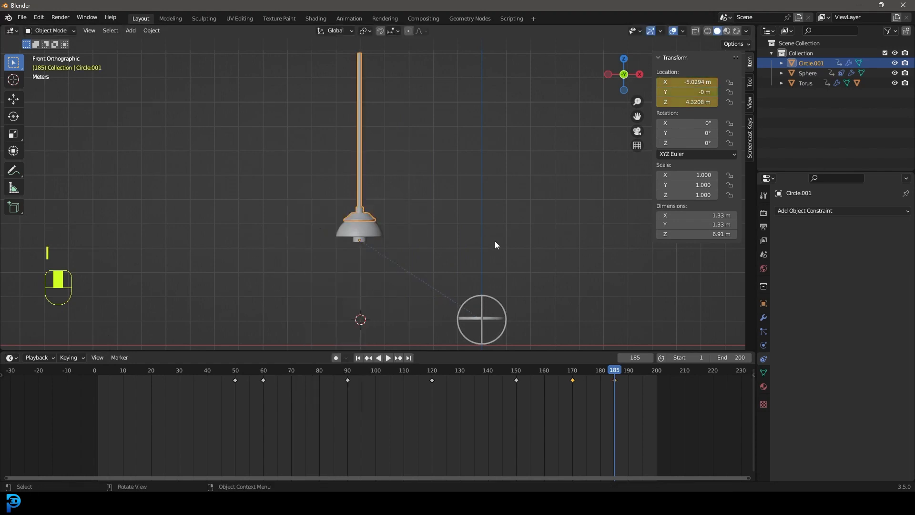
- Play back the return motion of Circle.001 up to the end of the animation
{"action": "left_click_drag", "start_coordinate": [611, 382], "coordinate": [472, 369]}
{"action": "key", "text": "space"}
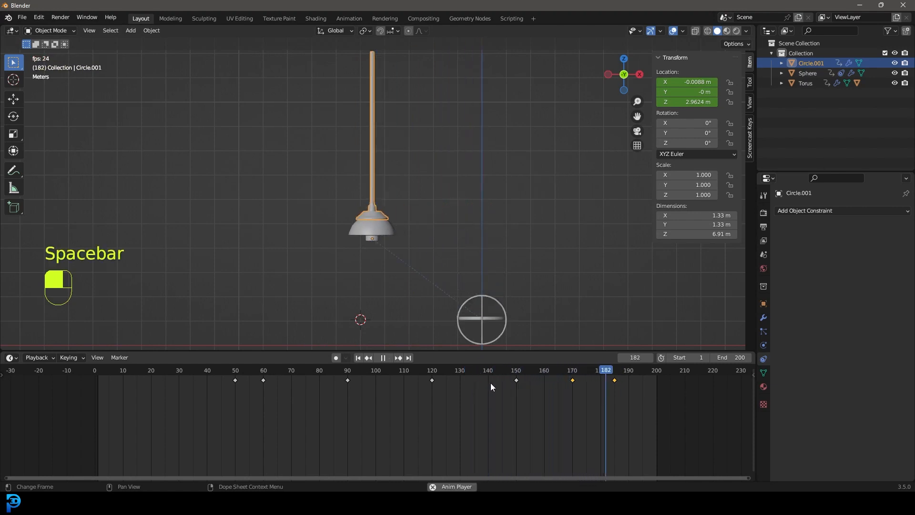
{"action": "key", "text": "space"}
- Duplicate the frame 50 location keyframe of Circle.001 to frame 200 so the arm ends in its starting position
{"action": "left_click_drag", "start_coordinate": [642, 371], "coordinate": [102, 384]}
{"action": "middle_click_drag", "start_coordinate": [192, 392], "coordinate": [242, 448]}
{"action": "key", "text": "b"}
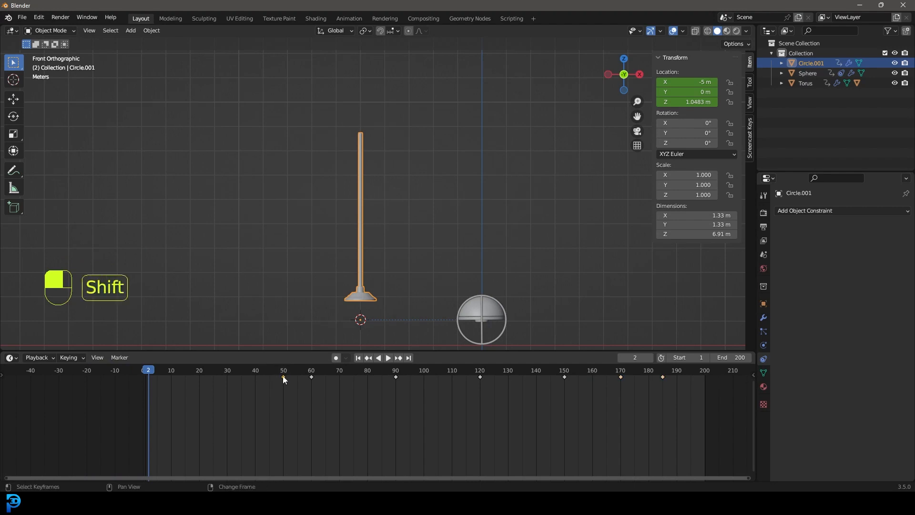
{"action": "key", "text": "shift+d"}
{"action": "left_click", "coordinate": [703, 389]}
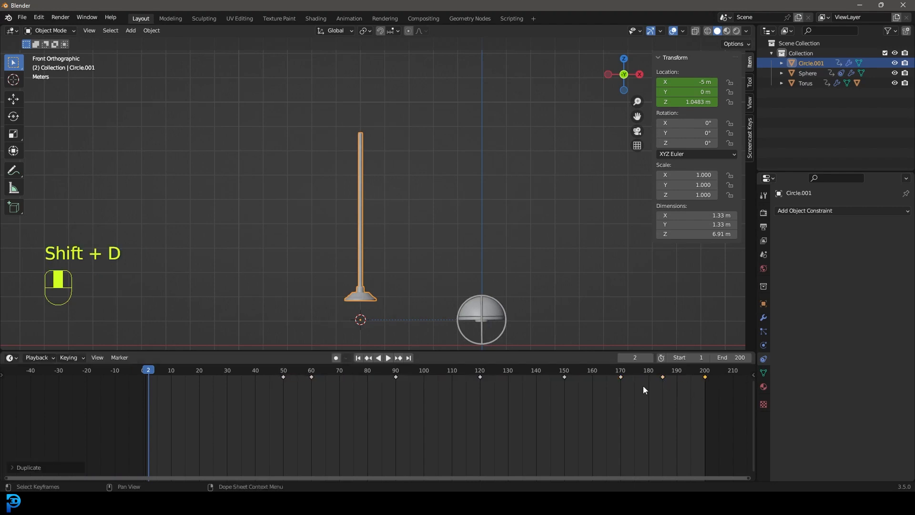
- Select the Sphere object and go to frame 50 to review its Child Of influence keyframes
{"action": "left_click_drag", "start_coordinate": [151, 370], "coordinate": [532, 396]}
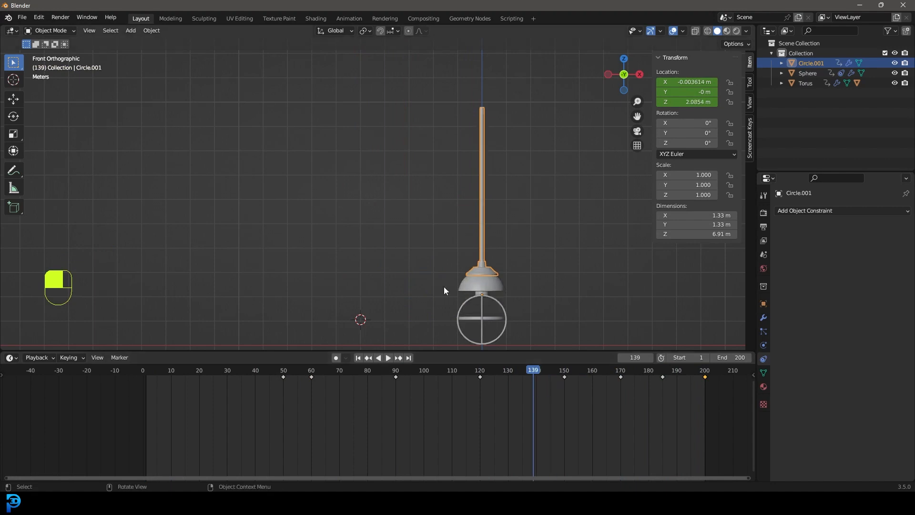
{"action": "middle_click_drag", "start_coordinate": [493, 335], "coordinate": [451, 278]}
{"action": "left_click", "coordinate": [430, 267]}
{"action": "left_click_drag", "start_coordinate": [529, 372], "coordinate": [282, 389]}
{"action": "middle_click_drag", "start_coordinate": [244, 257], "coordinate": [317, 276], "text": "shift"}
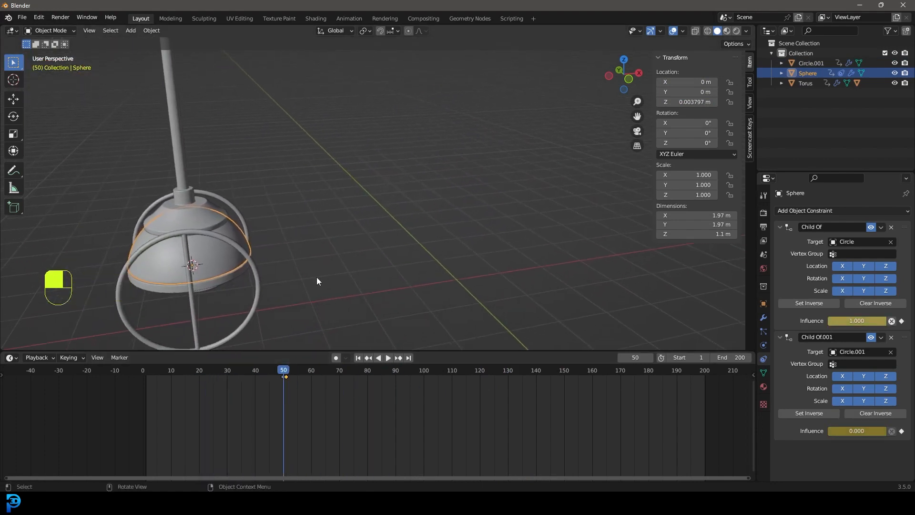
- At frame 150, keyframe the Sphere's Child Of influences at 0 for target Circle and 1 for target Circle.001
{"action": "left_click_drag", "start_coordinate": [282, 374], "coordinate": [563, 401]}
{"action": "middle_click_drag", "start_coordinate": [536, 288], "coordinate": [509, 267]}
{"action": "scroll", "coordinate": [510, 267], "scroll_direction": "up", "scroll_amount": 3}
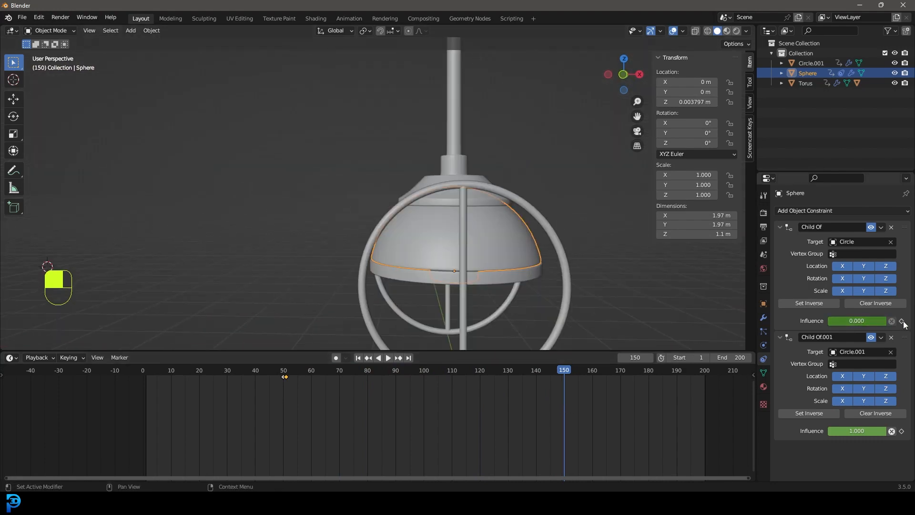
{"action": "left_click", "coordinate": [902, 431]}
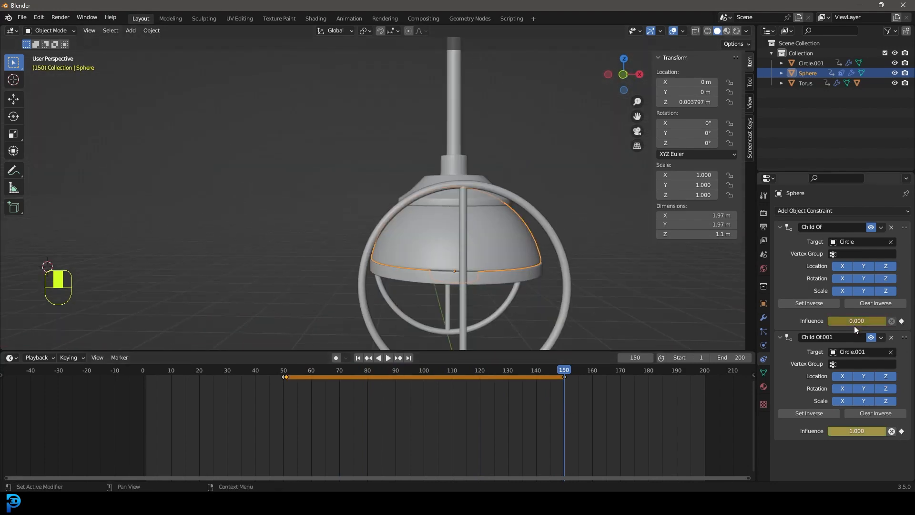
- At frame 151, keyframe the Sphere's Child Of influences at 1 for target Circle and 0 for target Circle.001
{"action": "key", "text": "Right"}
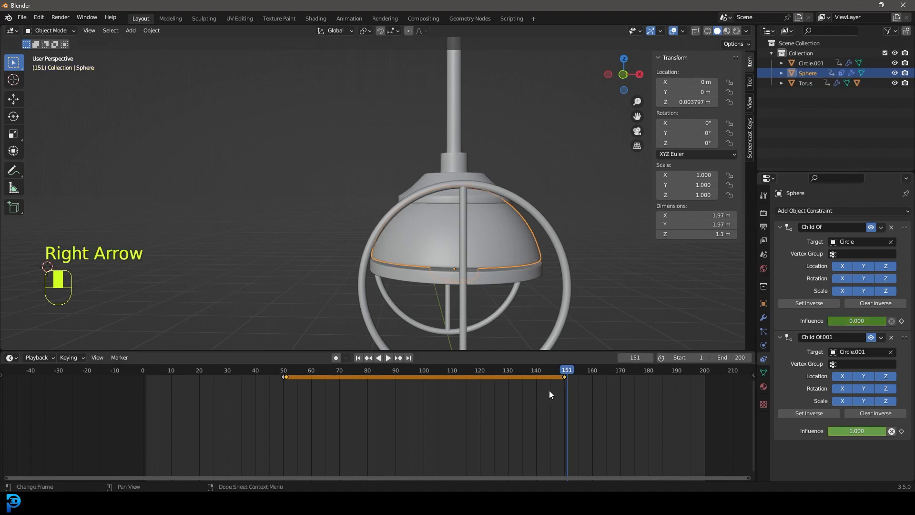
{"action": "left_click_drag", "start_coordinate": [847, 321], "coordinate": [876, 320]}
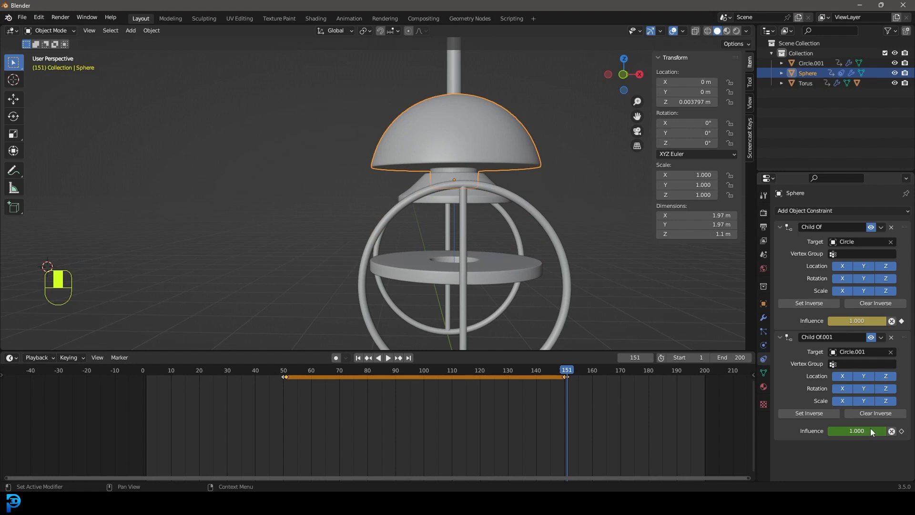
{"action": "left_click_drag", "start_coordinate": [879, 430], "coordinate": [828, 430]}
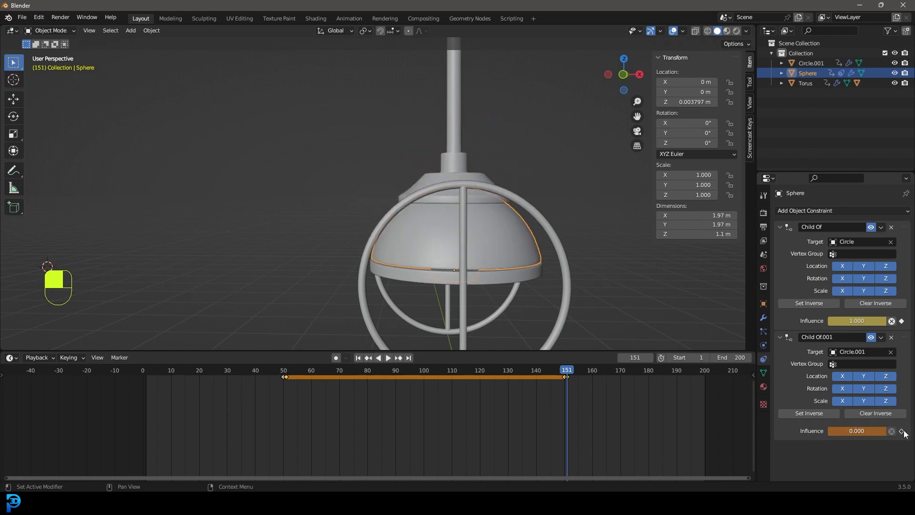
- Play back the whole animation to check how the Sphere is handed between the wheels and the arm
{"action": "key", "text": "space"}
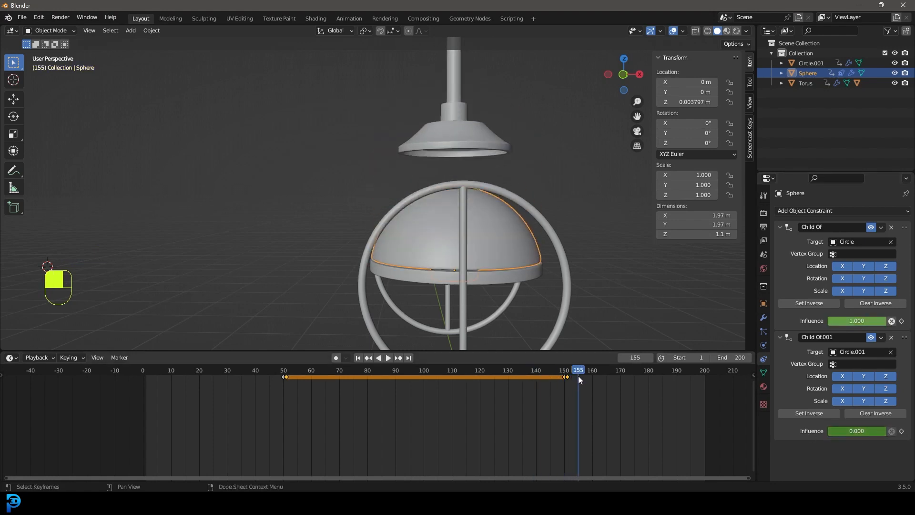
{"action": "scroll", "coordinate": [407, 216], "scroll_direction": "down", "scroll_amount": 5}
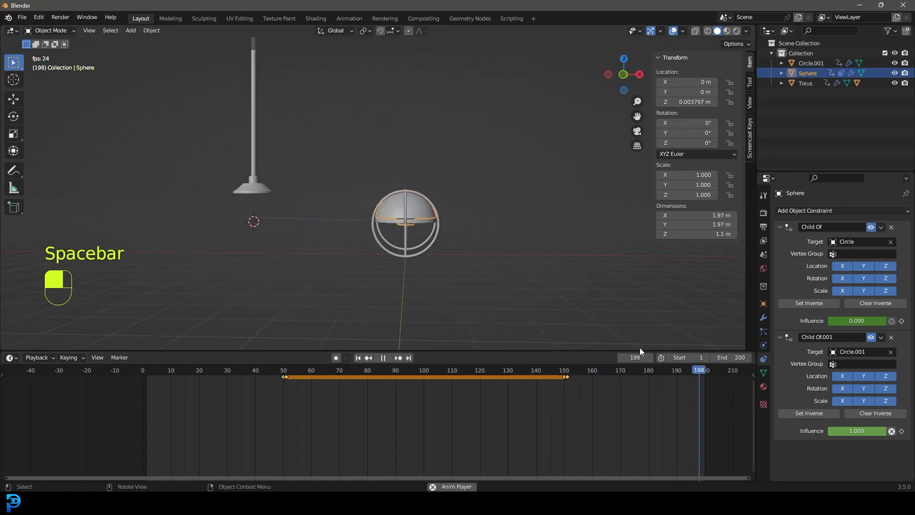
{"action": "middle_click_drag", "start_coordinate": [239, 204], "coordinate": [405, 194]}
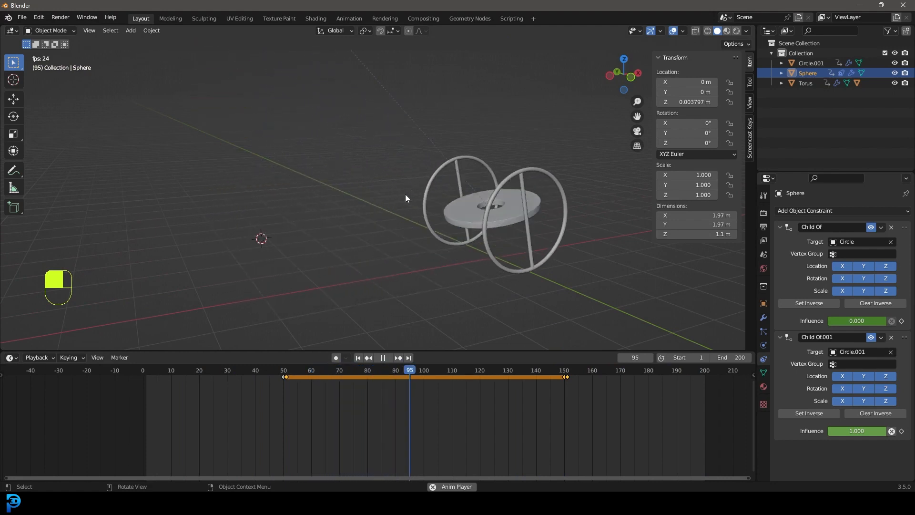
{"action": "scroll", "coordinate": [405, 167], "scroll_direction": "down", "scroll_amount": 4}
{"action": "key", "text": "space"}
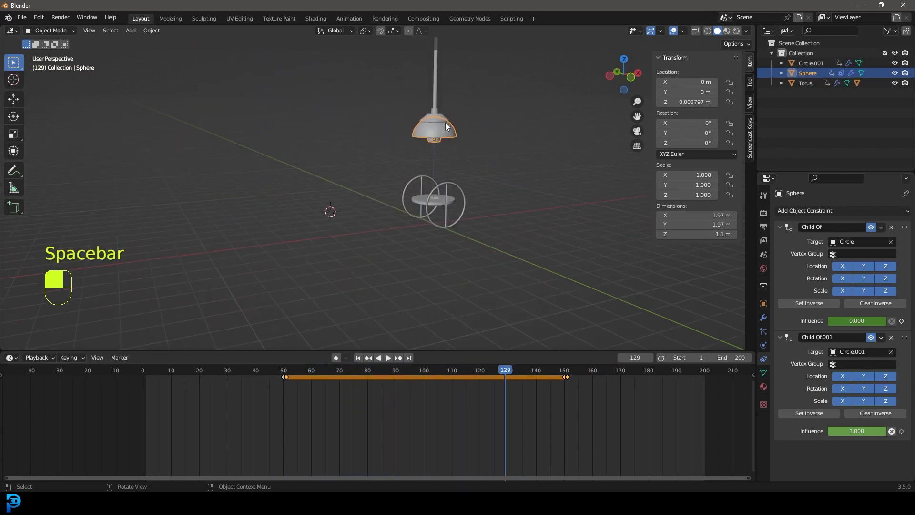
- Select the arm Circle.001 and insert a location keyframe for it at frame 1
{"action": "left_click", "coordinate": [439, 92]}
{"action": "key", "text": "KP_1"}
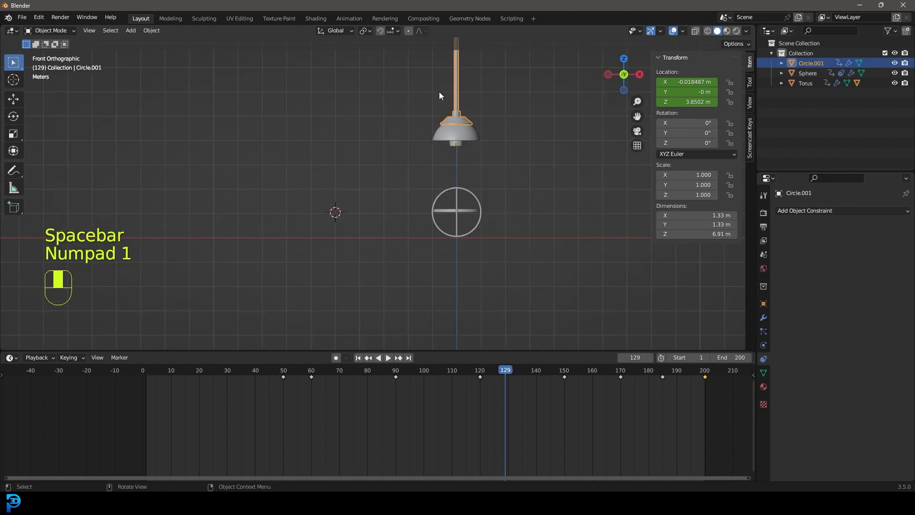
{"action": "left_click", "coordinate": [478, 378]}
{"action": "left_click_drag", "start_coordinate": [479, 377], "coordinate": [261, 385]}
{"action": "scroll", "coordinate": [270, 246], "scroll_direction": "up", "scroll_amount": 3}
{"action": "scroll", "coordinate": [271, 246], "scroll_direction": "up", "scroll_amount": 2}
{"action": "middle_click_drag", "start_coordinate": [270, 246], "coordinate": [379, 234], "text": "shift"}
{"action": "scroll", "coordinate": [379, 234], "scroll_direction": "up", "scroll_amount": 3}
{"action": "left_click_drag", "start_coordinate": [256, 382], "coordinate": [147, 376]}
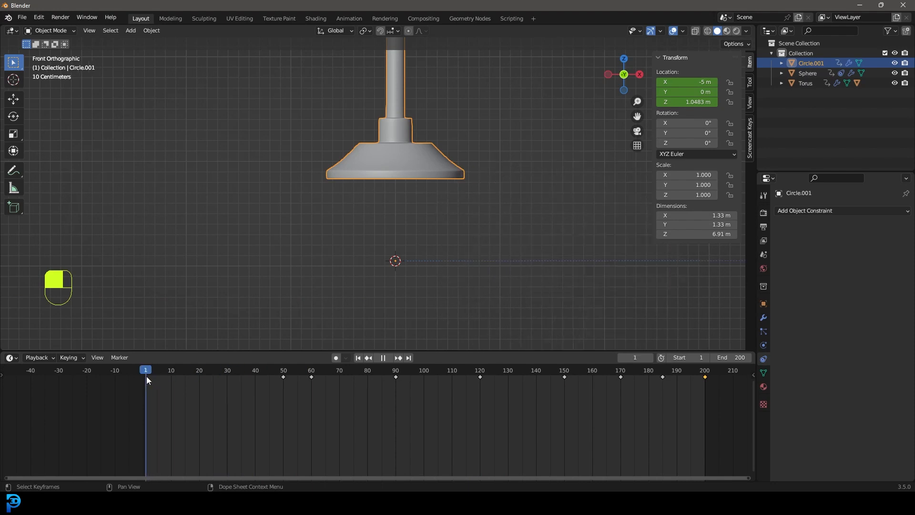
{"action": "middle_click_drag", "start_coordinate": [413, 135], "coordinate": [439, 162], "text": "shift"}
{"action": "key", "text": "i"}
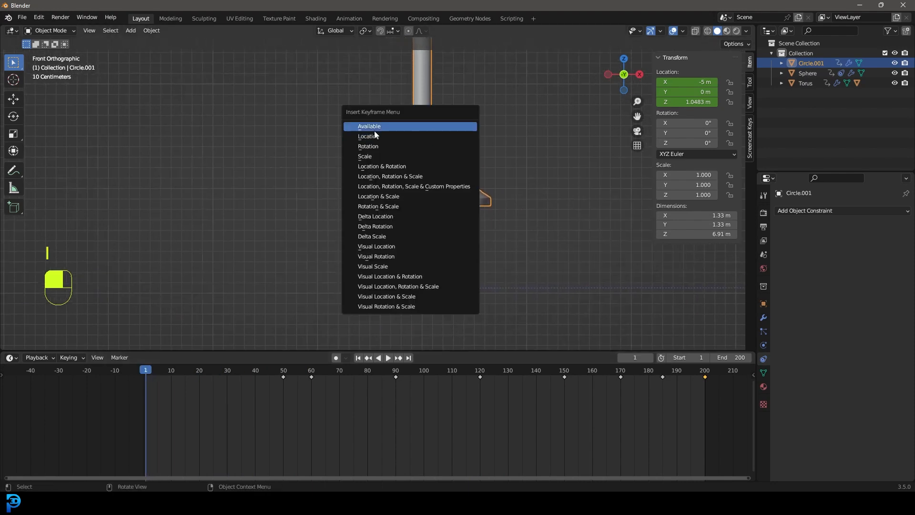
{"action": "left_click", "coordinate": [452, 136]}
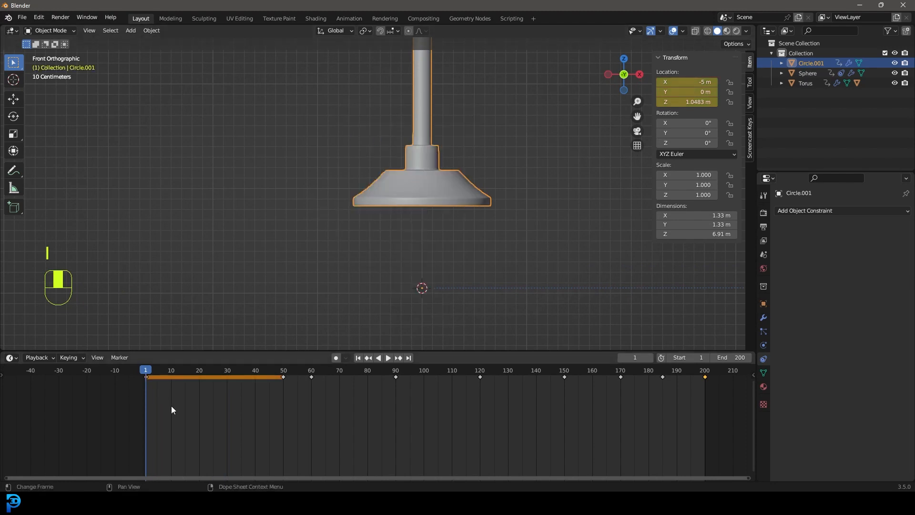
- At frame 30, raise Circle.001 along Z above the wheels' path and keyframe its location
{"action": "left_click_drag", "start_coordinate": [150, 373], "coordinate": [227, 387]}
{"action": "key", "text": "g"}
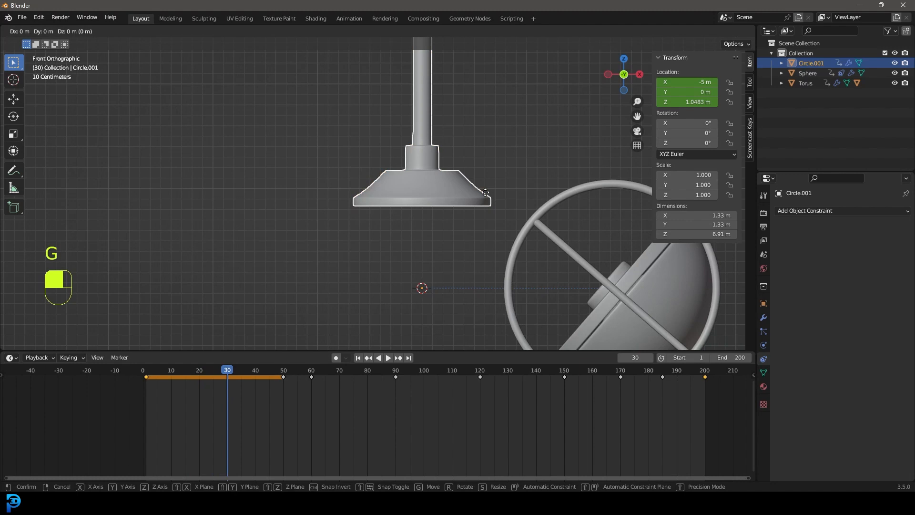
{"action": "left_click", "coordinate": [485, 134]}
{"action": "key", "text": "i"}
{"action": "left_click", "coordinate": [485, 134]}
- Play the arm's opening motion and shift the frame 30 keyframe of Circle.001 to frame 38
{"action": "left_click_drag", "start_coordinate": [162, 377], "coordinate": [142, 377]}
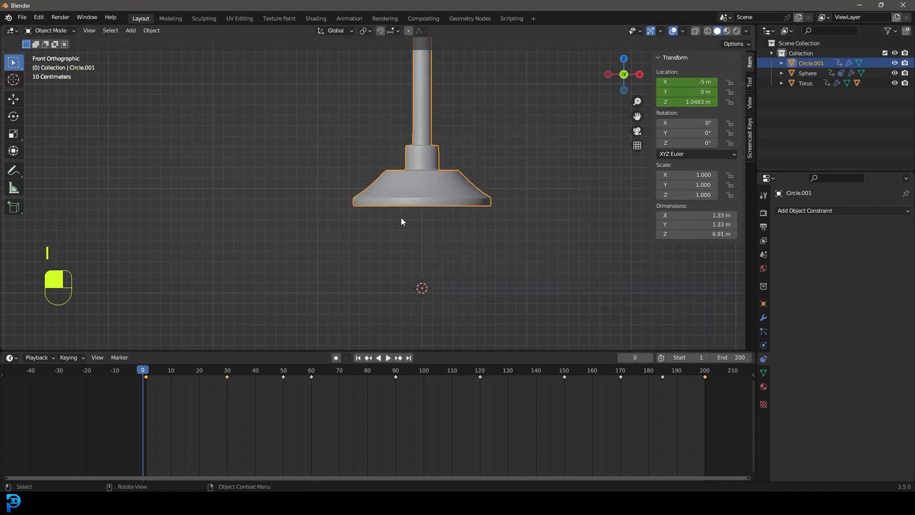
{"action": "key", "text": "space"}
{"action": "key", "text": "space"}
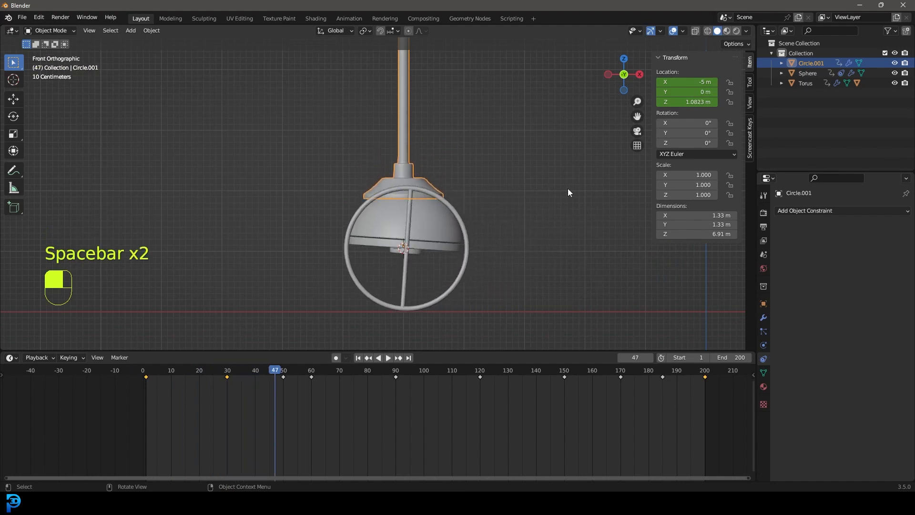
{"action": "left_click_drag", "start_coordinate": [276, 371], "coordinate": [264, 371]}
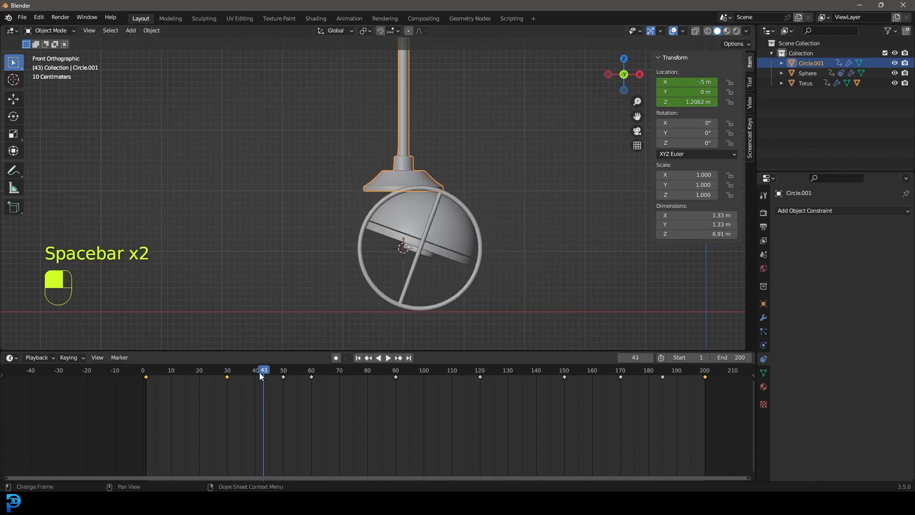
{"action": "key", "text": "g"}
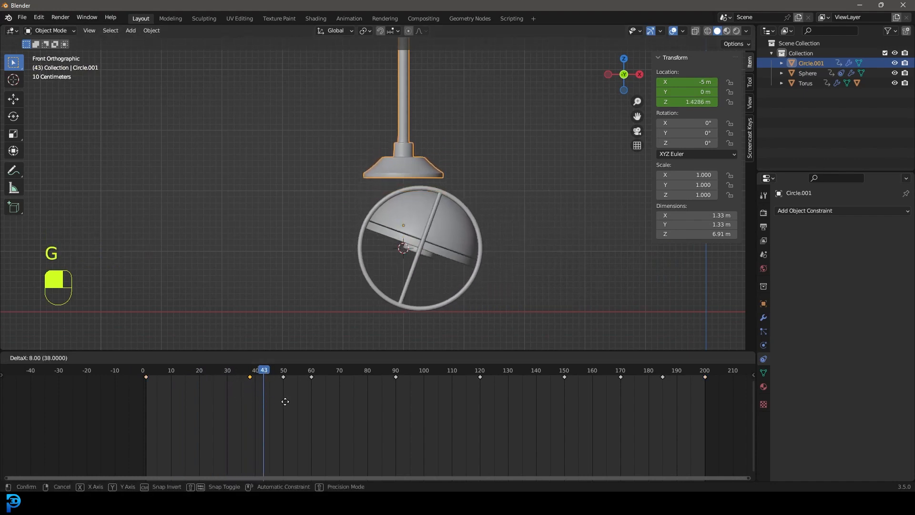
{"action": "left_click", "coordinate": [285, 401]}
- Play back the retimed arm motion from the start of the animation
{"action": "left_click_drag", "start_coordinate": [269, 371], "coordinate": [152, 375]}
{"action": "key", "text": "space"}
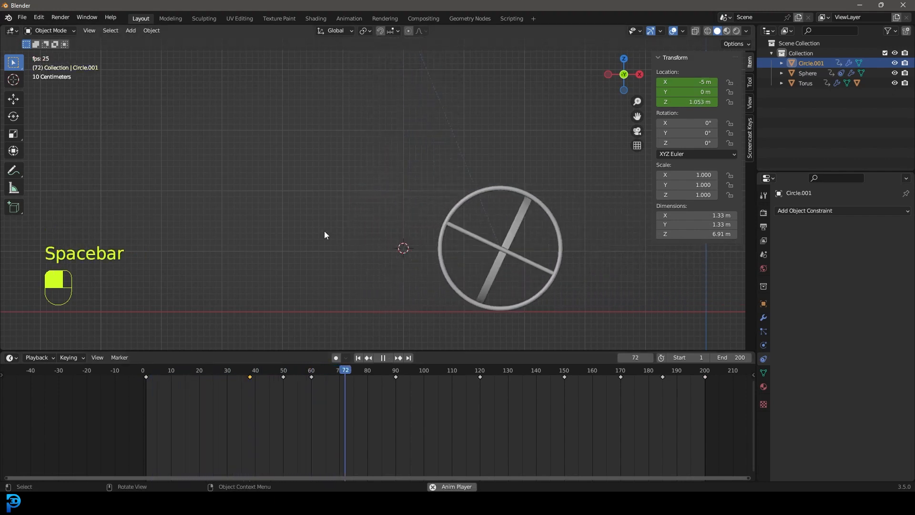
{"action": "key", "text": "space"}
- Add a plane mesh at the 3D cursor with all objects deselected
{"action": "middle_click_drag", "start_coordinate": [378, 184], "coordinate": [395, 229]}
{"action": "key", "text": "alt+a"}
{"action": "scroll", "coordinate": [395, 232], "scroll_direction": "up", "scroll_amount": 3}
{"action": "key", "text": "shift+a"}
{"action": "mouse_move", "coordinate": [387, 206]}
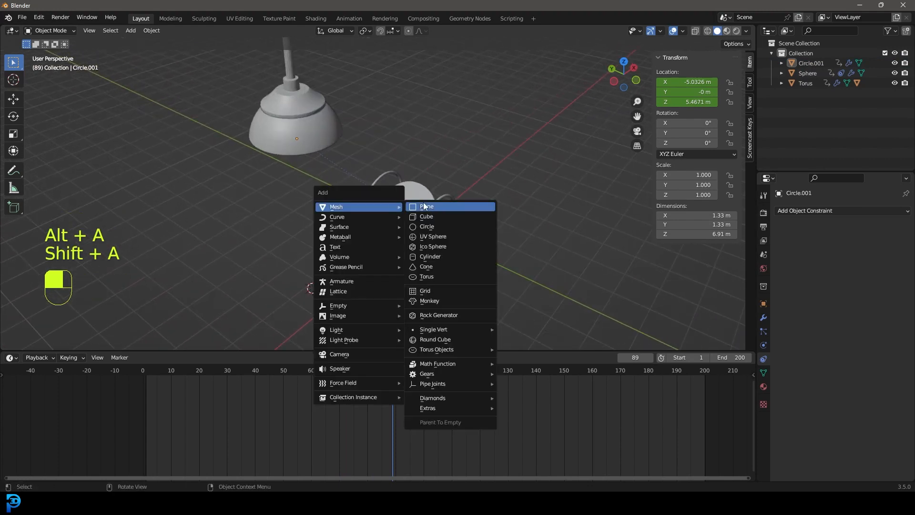
{"action": "left_click", "coordinate": [440, 206]}
{"action": "middle_click_drag", "start_coordinate": [425, 233], "coordinate": [371, 195]}
{"action": "scroll", "coordinate": [406, 258], "scroll_direction": "down", "scroll_amount": 3}
- Snap the 3D cursor to the world origin and replace the plane with a new one added there
{"action": "key", "text": "shift+s"}
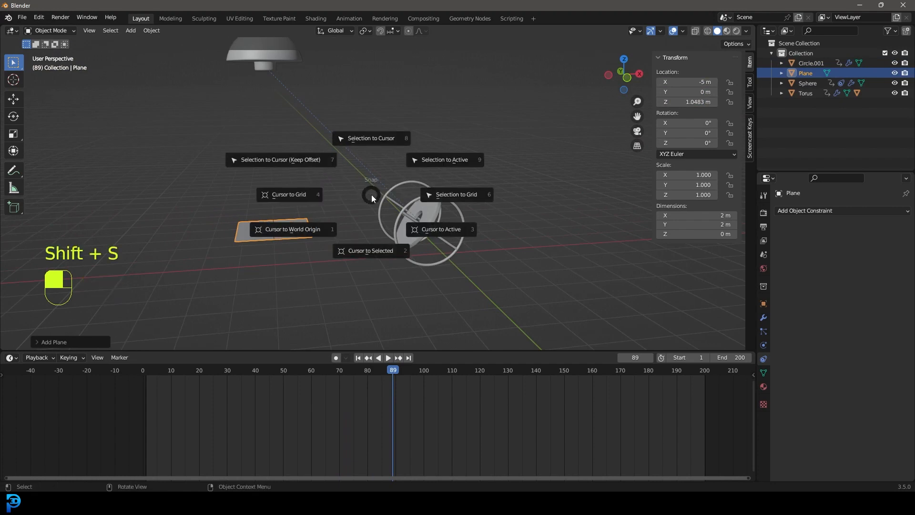
{"action": "left_click", "coordinate": [299, 231]}
{"action": "key", "text": "x"}
{"action": "left_click", "coordinate": [304, 227]}
{"action": "key", "text": "shift+a"}
{"action": "mouse_move", "coordinate": [364, 189]}
{"action": "left_click", "coordinate": [416, 190]}
- Scale the plane along X by about 12.4 and apply its scale
{"action": "scroll", "coordinate": [431, 214], "scroll_direction": "down", "scroll_amount": 5}
{"action": "mouse_move", "coordinate": [421, 204]}
{"action": "middle_mouse_down"}
{"action": "mouse_move", "coordinate": [444, 196]}
{"action": "mouse_move", "coordinate": [428, 216]}
{"action": "middle_mouse_up"}
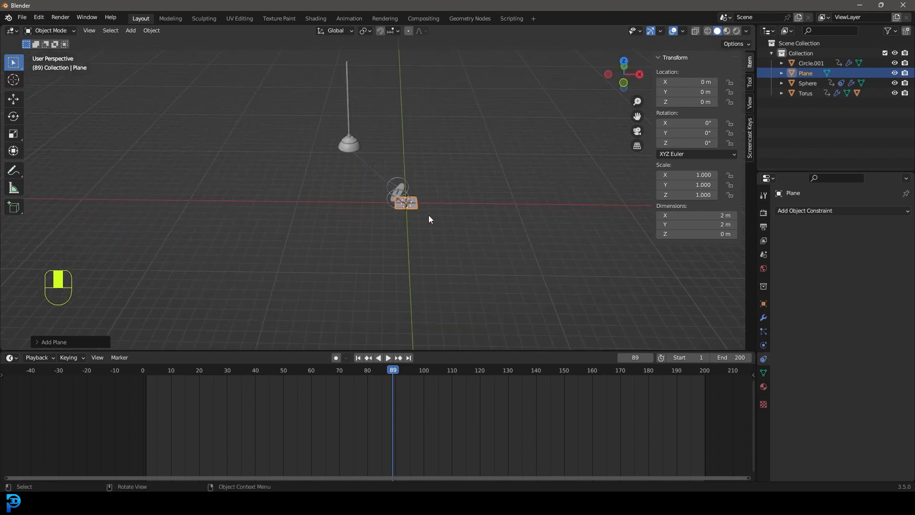
{"action": "key", "text": "s"}
{"action": "middle_click", "coordinate": [429, 213]}
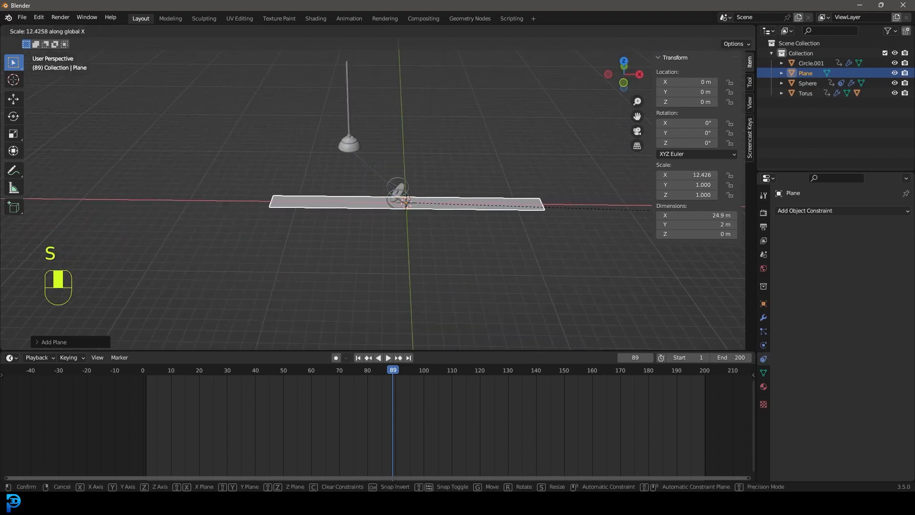
{"action": "left_click", "coordinate": [719, 214]}
{"action": "middle_click_drag", "start_coordinate": [460, 200], "coordinate": [468, 200]}
{"action": "scroll", "coordinate": [468, 200], "scroll_direction": "up", "scroll_amount": 2}
{"action": "key", "text": "ctrl+a"}
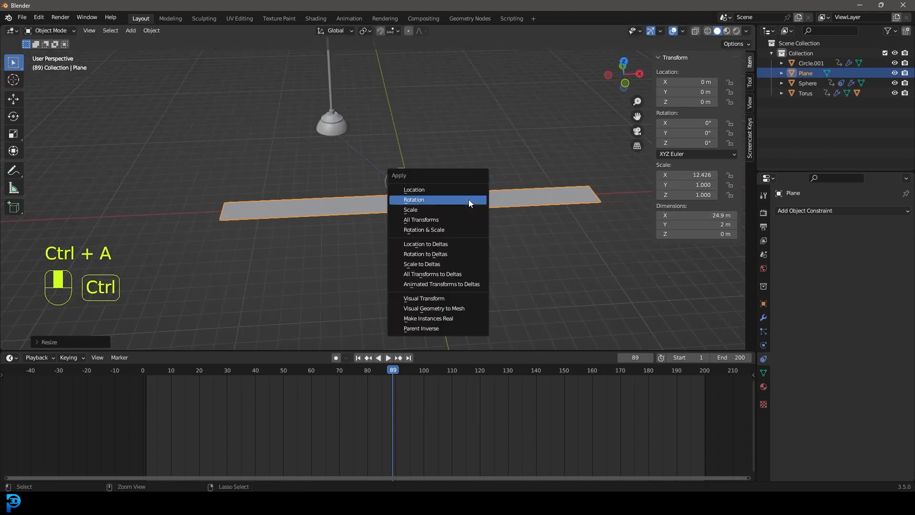
{"action": "left_click", "coordinate": [424, 209]}
- In Edit Mode, extrude the plane's long edge at Y -1 m outward about 0.36 m along Y, using left orthographic wireframe view
{"action": "middle_click_drag", "start_coordinate": [343, 206], "coordinate": [422, 184]}
{"action": "key", "text": "Tab"}
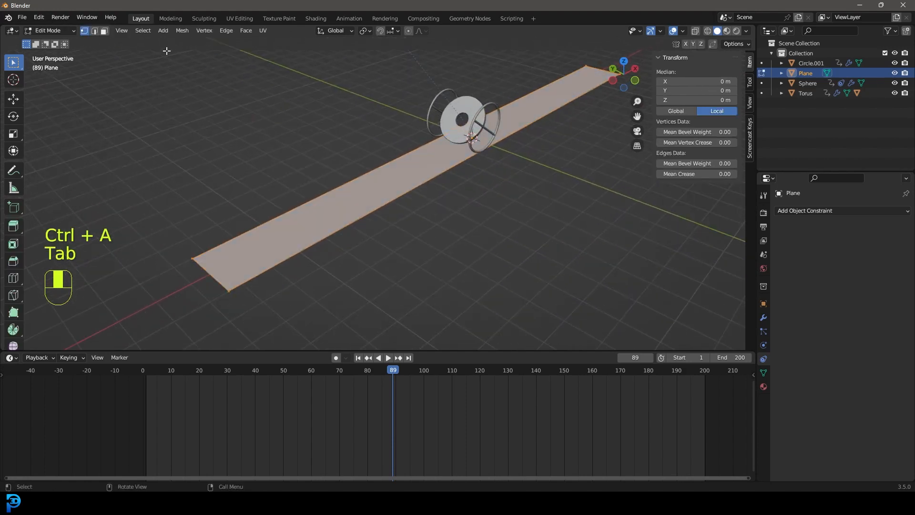
{"action": "left_click", "coordinate": [95, 30]}
{"action": "middle_click_drag", "start_coordinate": [349, 151], "coordinate": [392, 148]}
{"action": "middle_click_drag", "start_coordinate": [406, 192], "coordinate": [386, 203], "text": "shift"}
{"action": "scroll", "coordinate": [369, 183], "scroll_direction": "up", "scroll_amount": 2}
{"action": "left_click", "coordinate": [391, 173]}
{"action": "scroll", "coordinate": [382, 213], "scroll_direction": "down", "scroll_amount": 3}
{"action": "key", "text": "ctrl+KP_3"}
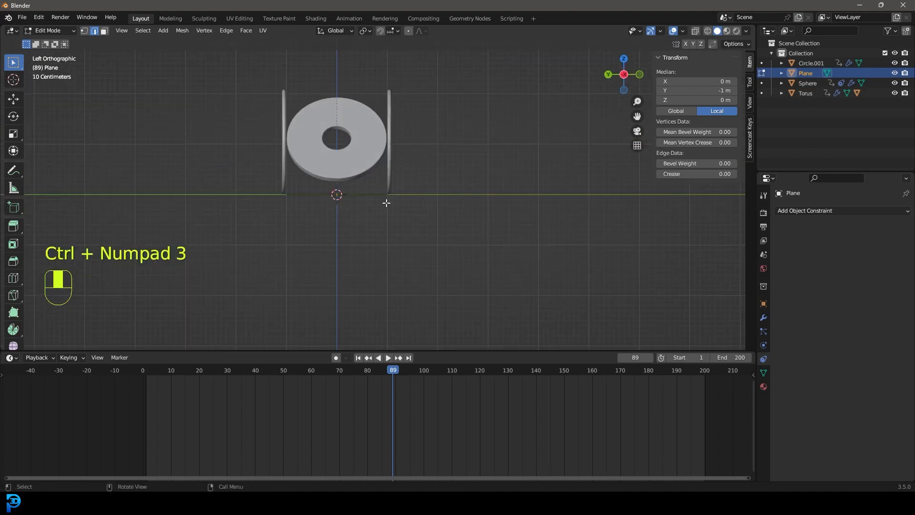
{"action": "key", "text": "z"}
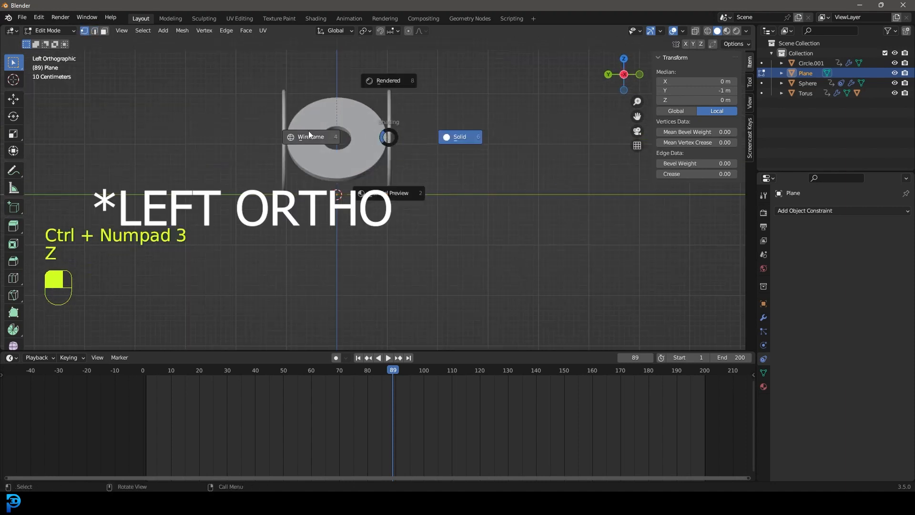
{"action": "left_click", "coordinate": [333, 130]}
{"action": "scroll", "coordinate": [425, 215], "scroll_direction": "up", "scroll_amount": 5}
{"action": "key", "text": "e"}
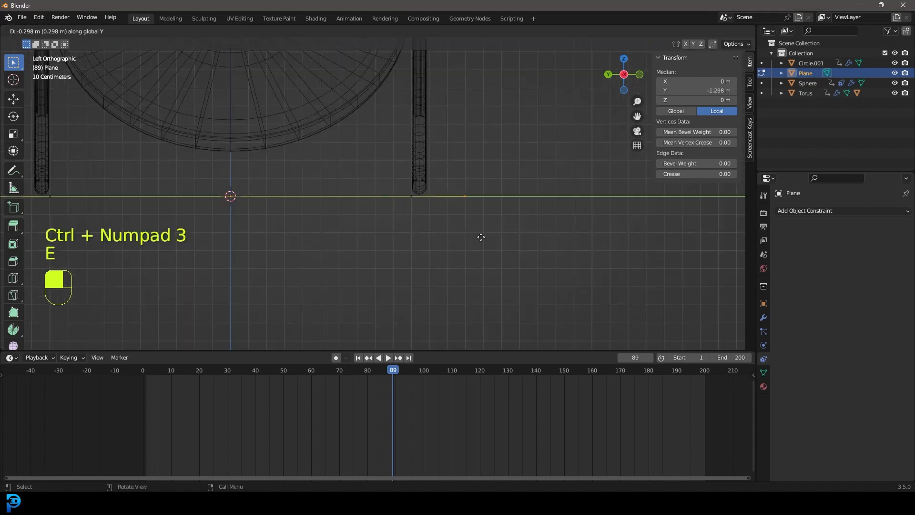
{"action": "left_click", "coordinate": [492, 237]}
- Extrude the outer edge into a downward slope ending at about Y -1.99 m and Z -1.45 m
{"action": "middle_click_drag", "start_coordinate": [491, 237], "coordinate": [456, 221], "text": "shift"}
{"action": "key", "text": "e"}
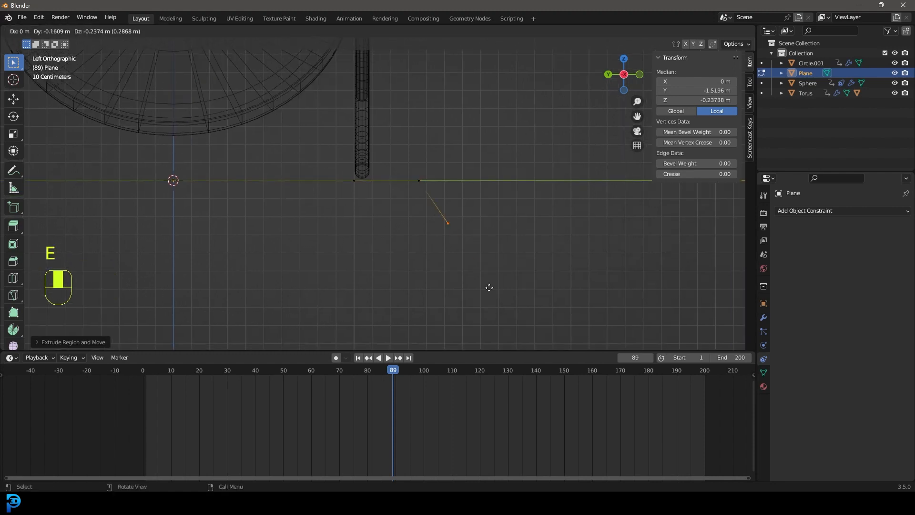
{"action": "left_click", "coordinate": [519, 87]}
{"action": "scroll", "coordinate": [518, 91], "scroll_direction": "down", "scroll_amount": 6}
{"action": "middle_click_drag", "start_coordinate": [472, 225], "coordinate": [455, 223], "text": "shift"}
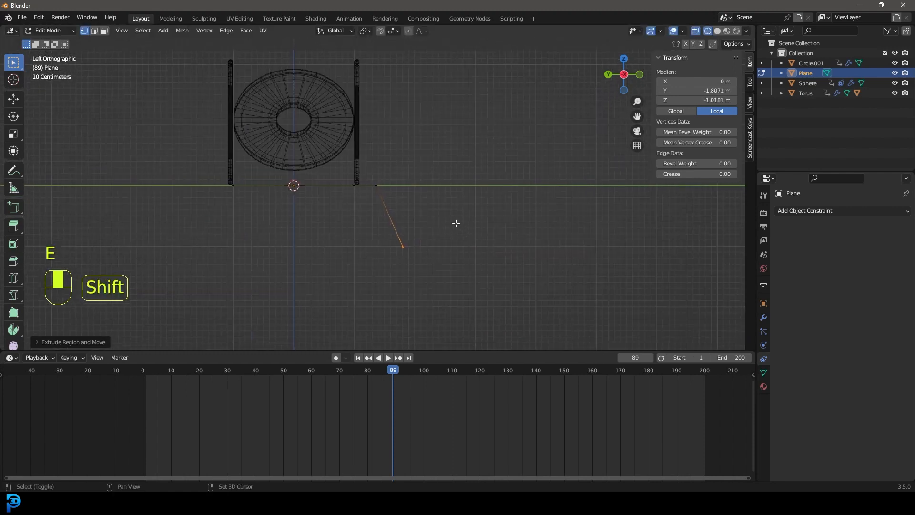
{"action": "key", "text": "g"}
{"action": "left_click", "coordinate": [470, 276]}
- Extrude the slope's lower edge outward about 3.55 m along Y and return to solid shading
{"action": "key", "text": "e"}
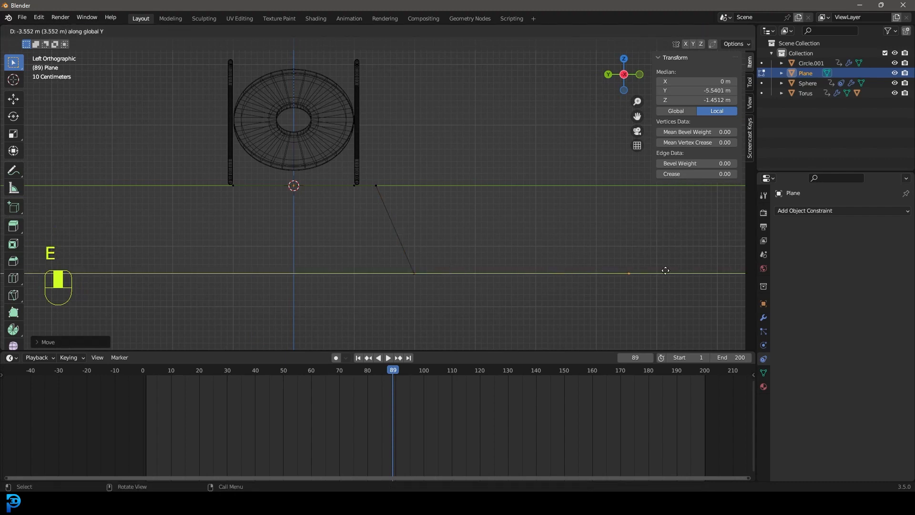
{"action": "left_click", "coordinate": [666, 270]}
{"action": "middle_click_drag", "start_coordinate": [599, 255], "coordinate": [474, 237]}
{"action": "key", "text": "z"}
{"action": "left_click", "coordinate": [505, 234]}
- Extrude the plane's opposite long edge at Y 1 m outward about 0.44 m along Y
{"action": "mouse_move", "coordinate": [310, 218]}
{"action": "middle_mouse_down", "text": "shift"}
{"action": "mouse_move", "coordinate": [348, 189]}
{"action": "mouse_move", "coordinate": [367, 192]}
{"action": "middle_mouse_up", "text": "shift"}
{"action": "key", "text": "alt+a"}
{"action": "middle_click_drag", "start_coordinate": [279, 172], "coordinate": [389, 207]}
{"action": "left_click", "coordinate": [340, 144], "text": "alt+shift"}
{"action": "key", "text": "ctrl+KP_3"}
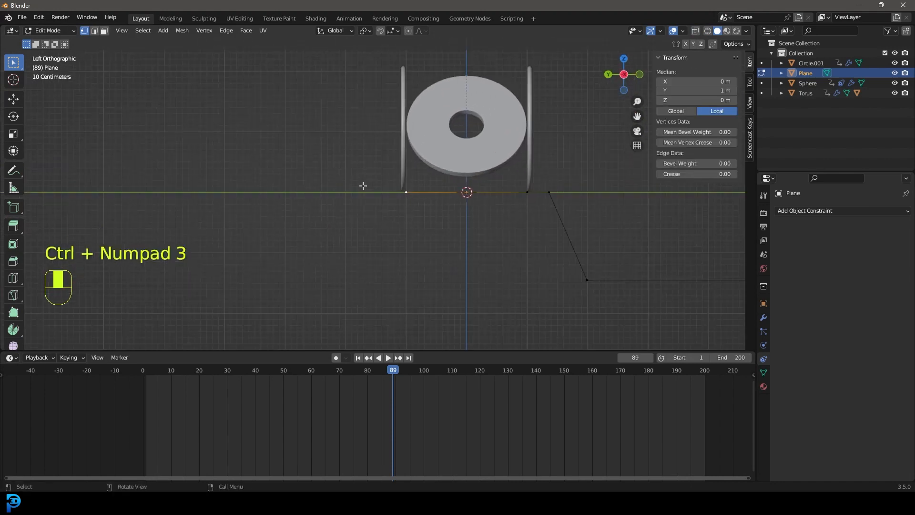
{"action": "middle_click_drag", "start_coordinate": [407, 177], "coordinate": [423, 221], "text": "shift"}
{"action": "scroll", "coordinate": [423, 221], "scroll_direction": "up", "scroll_amount": 2}
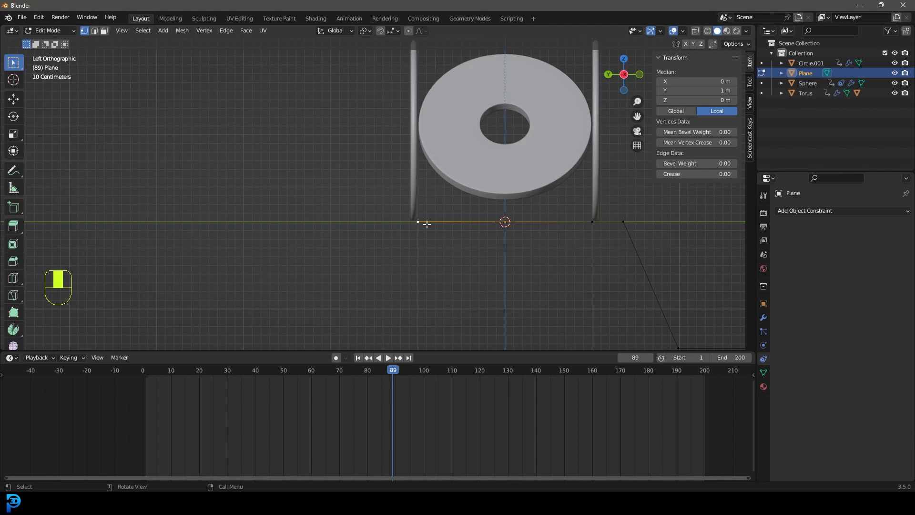
{"action": "key", "text": "e"}
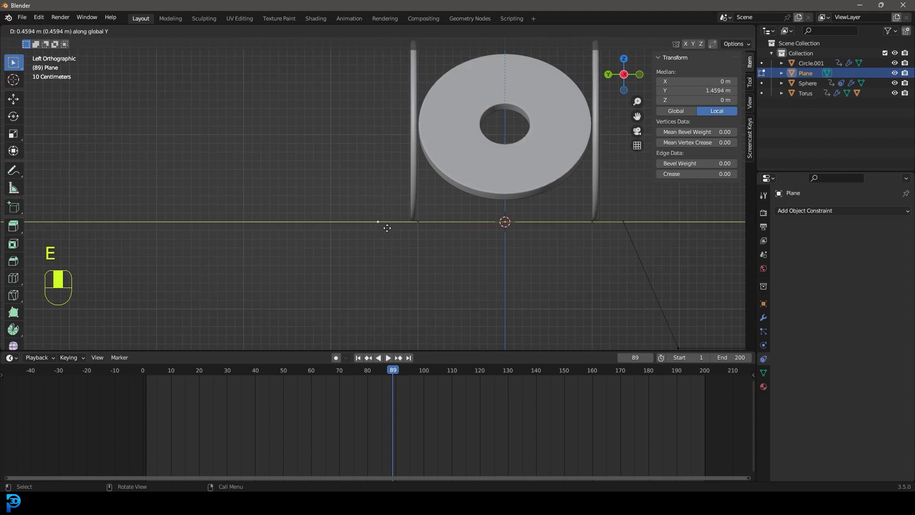
{"action": "left_click", "coordinate": [387, 227]}
- Extrude that outer edge straight up about 1.11 m along Z to form a wall beside the wheels
{"action": "key", "text": "e"}
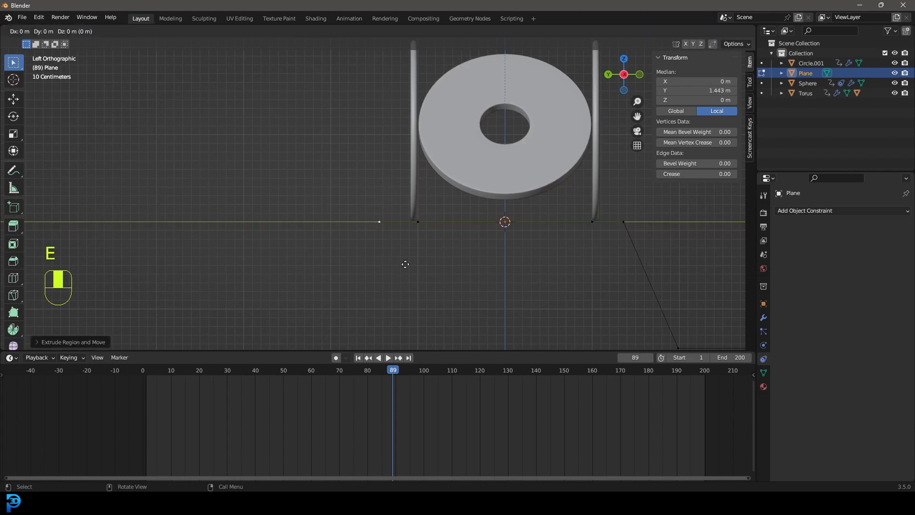
{"action": "middle_click_drag", "start_coordinate": [405, 264], "coordinate": [381, 149]}
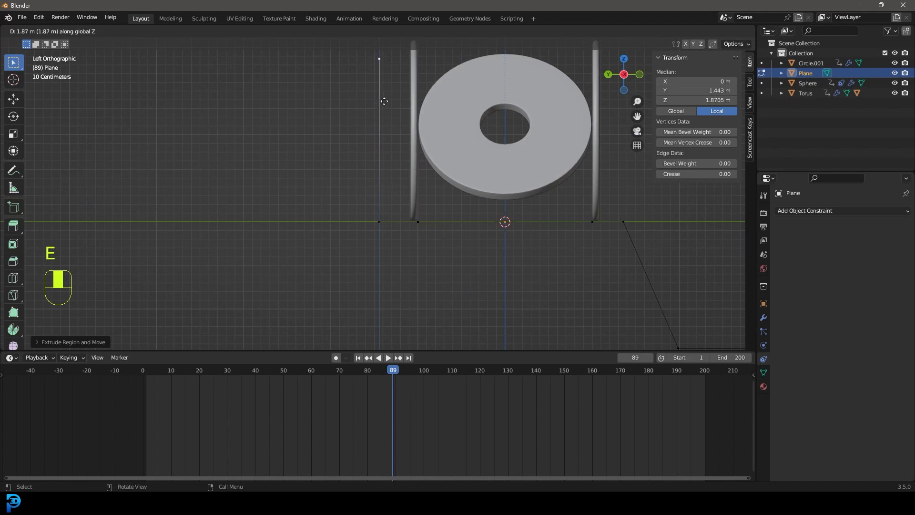
{"action": "left_click", "coordinate": [385, 171]}
- Extrude the wall's upper edge outward along Y to about Y 10.18 m, forming a wide raised platform
{"action": "middle_click_drag", "start_coordinate": [385, 170], "coordinate": [417, 157]}
{"action": "key", "text": "e"}
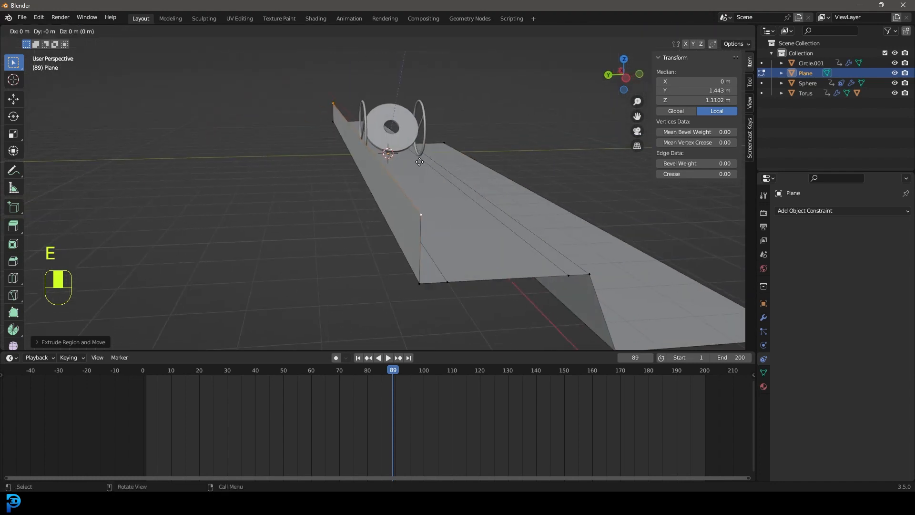
{"action": "key", "text": "y"}
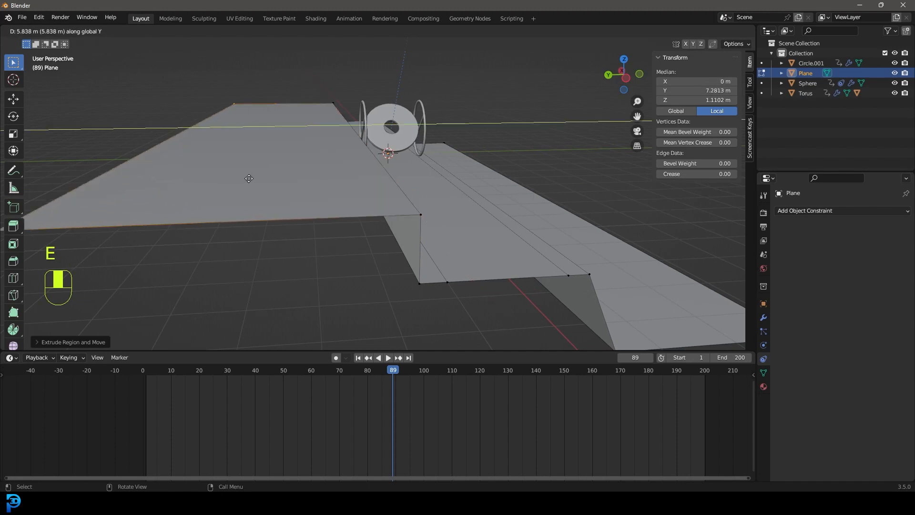
{"action": "left_click", "coordinate": [176, 182]}
{"action": "scroll", "coordinate": [451, 139], "scroll_direction": "down", "scroll_amount": 5}
{"action": "middle_click_drag", "start_coordinate": [451, 139], "coordinate": [405, 133]}
{"action": "scroll", "coordinate": [405, 133], "scroll_direction": "up", "scroll_amount": 4}
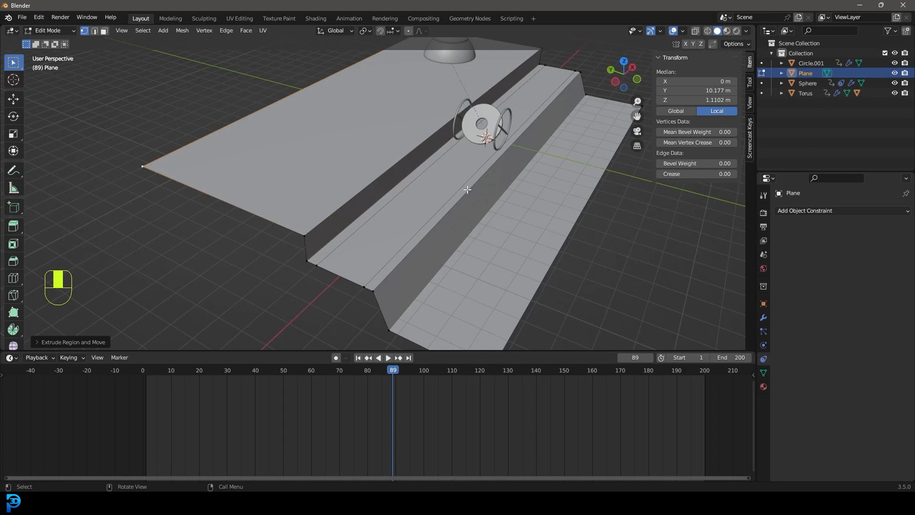
- Save the project on the Desktop as 123333.blend
{"action": "key", "text": "ctrl+s"}
{"action": "left_click", "coordinate": [263, 382]}
{"action": "type", "text": "123333.blend"}
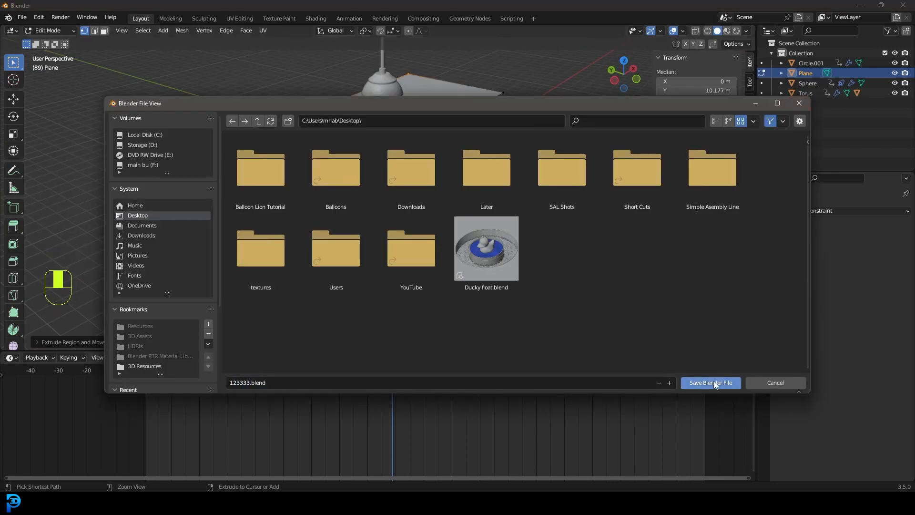
{"action": "left_click", "coordinate": [703, 382]}
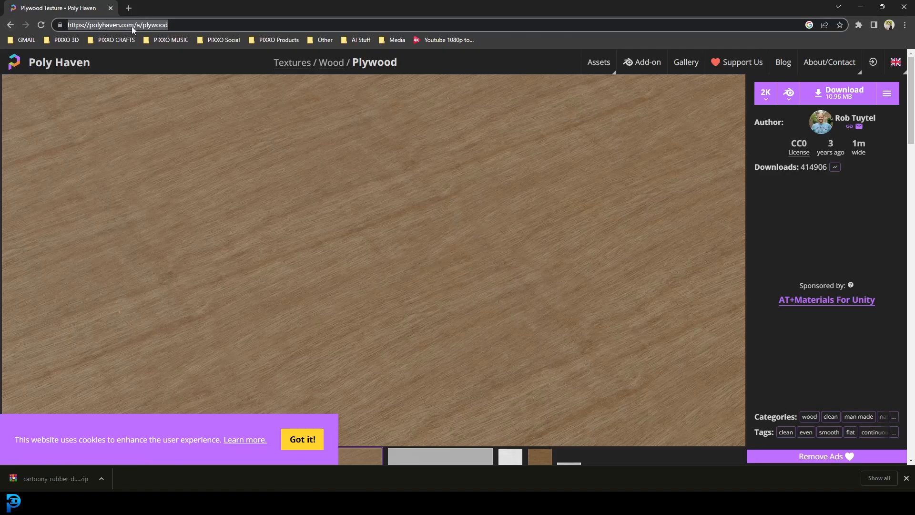
- Go back from the Plywood page to Poly Haven's wood textures and look through them
{"action": "left_click", "coordinate": [11, 27]}
{"action": "scroll", "coordinate": [430, 253], "scroll_direction": "down", "scroll_amount": 5}
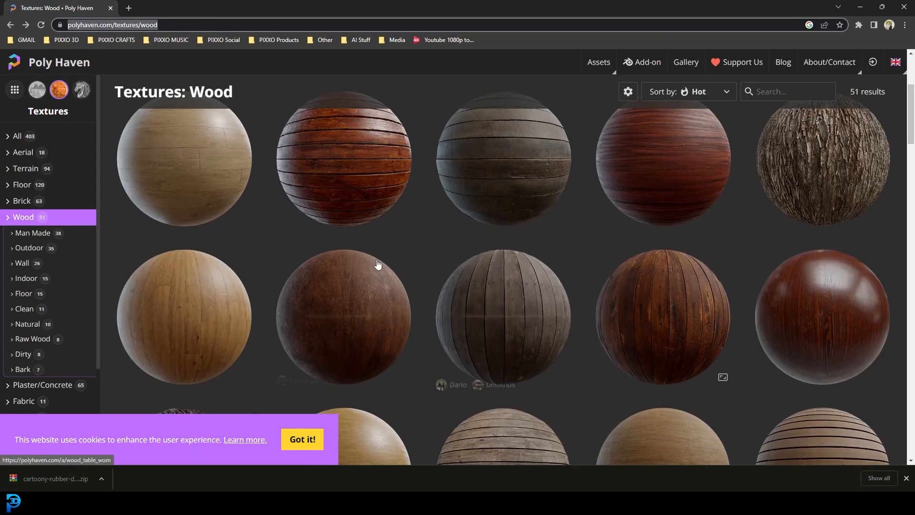
{"action": "scroll", "coordinate": [378, 264], "scroll_direction": "down", "scroll_amount": 5}
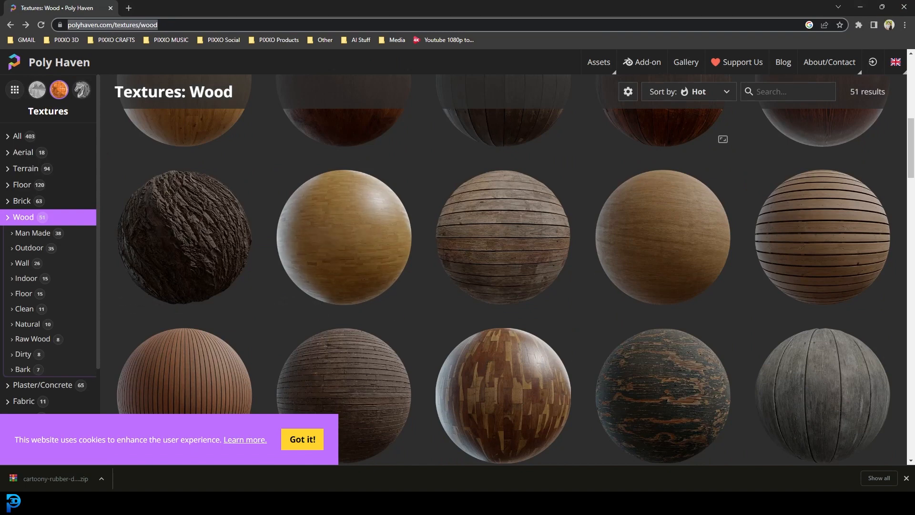
- Switch to File Explorer and inspect the square_concrete_pavers_2k.blend folder in Downloads
{"action": "left_click", "coordinate": [332, 503]}
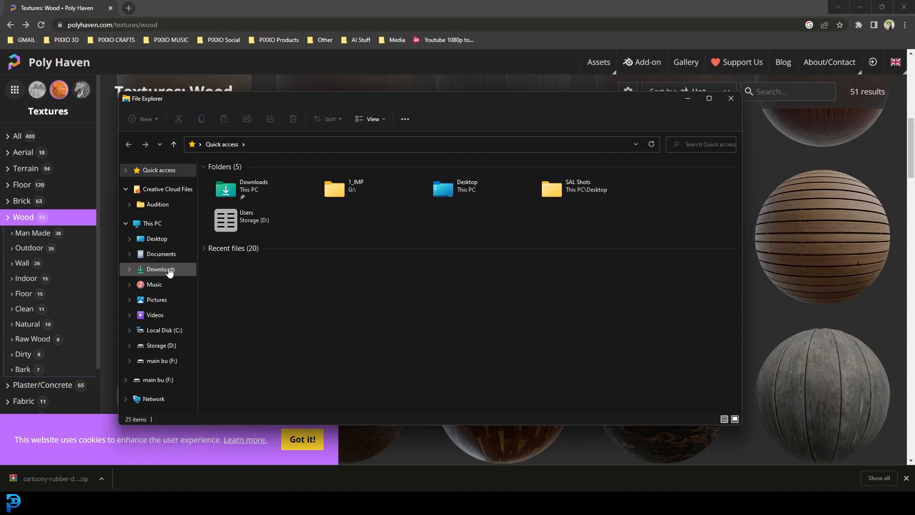
{"action": "left_click", "coordinate": [175, 273]}
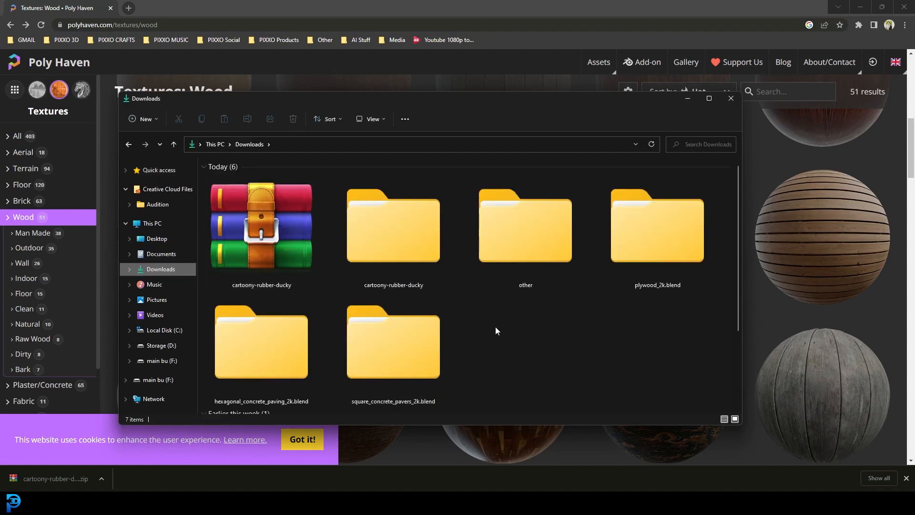
{"action": "scroll", "coordinate": [494, 328], "scroll_direction": "down", "scroll_amount": 2}
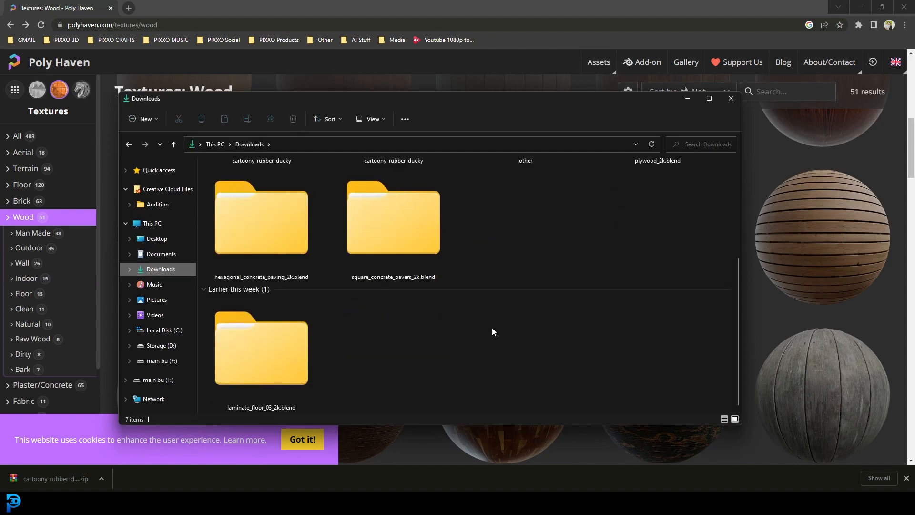
{"action": "double_click", "coordinate": [398, 230]}
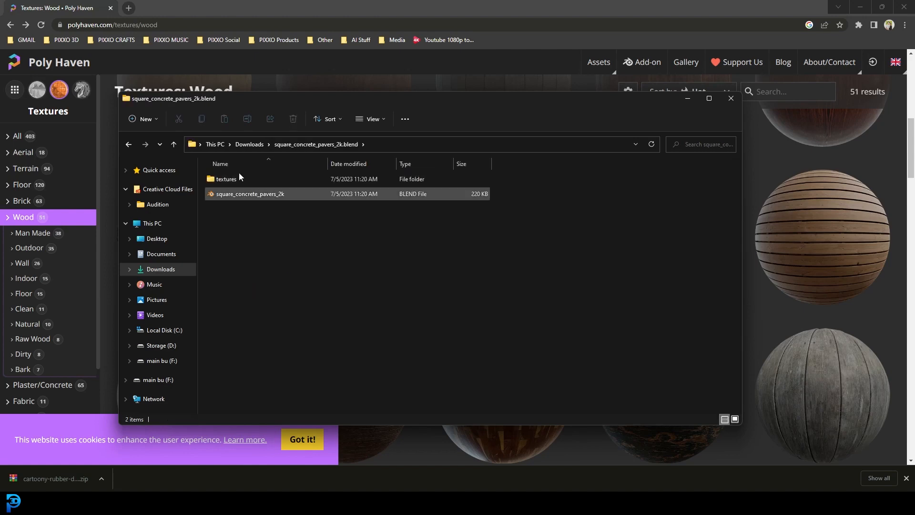
{"action": "left_click_drag", "start_coordinate": [233, 94], "coordinate": [421, 117]}
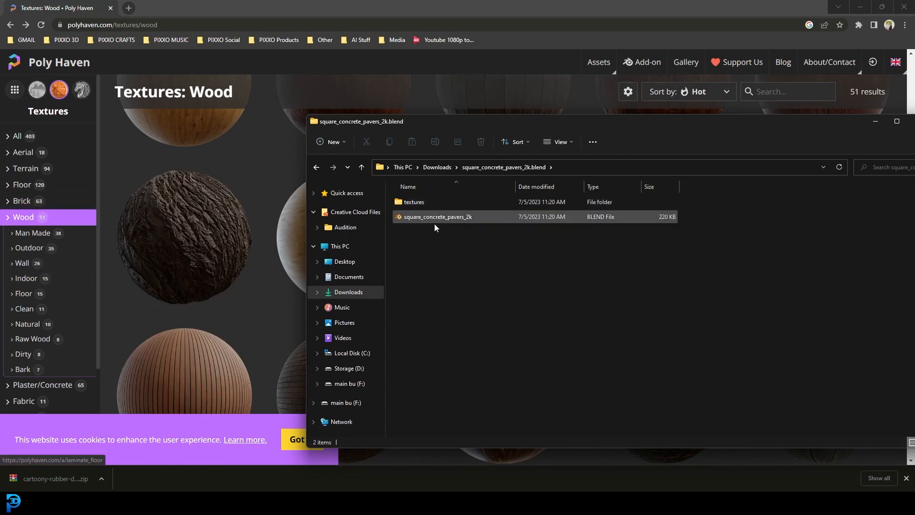
{"action": "left_click_drag", "start_coordinate": [645, 123], "coordinate": [456, 123]}
- Switch back to Blender and put the plane in Object Mode so that appending is possible
{"action": "mouse_move", "coordinate": [783, 501]}
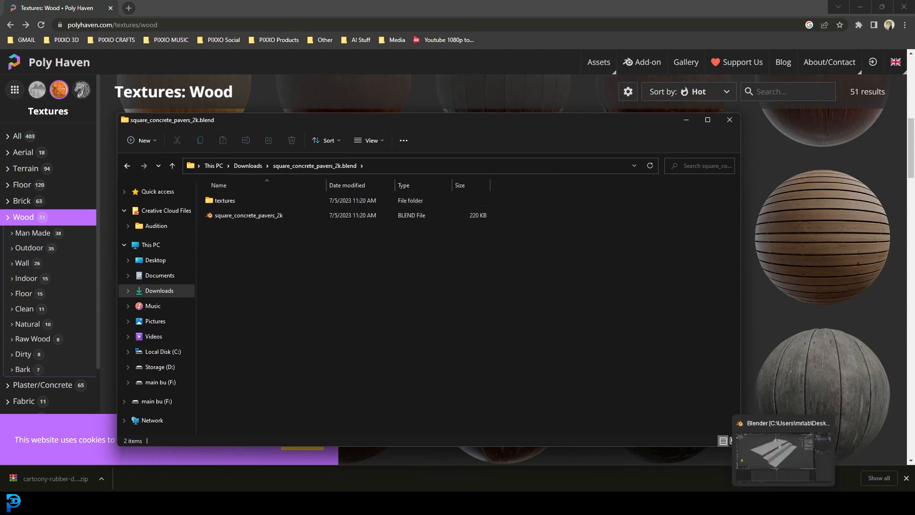
{"action": "left_click", "coordinate": [748, 447]}
{"action": "left_click", "coordinate": [802, 448]}
{"action": "left_click", "coordinate": [23, 17]}
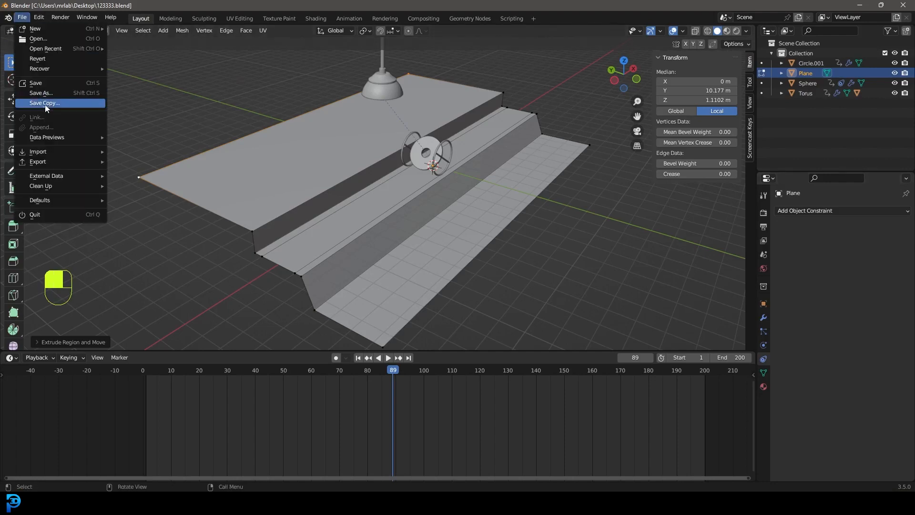
{"action": "key", "text": "Tab"}
{"action": "middle_click_drag", "start_coordinate": [223, 123], "coordinate": [221, 131]}
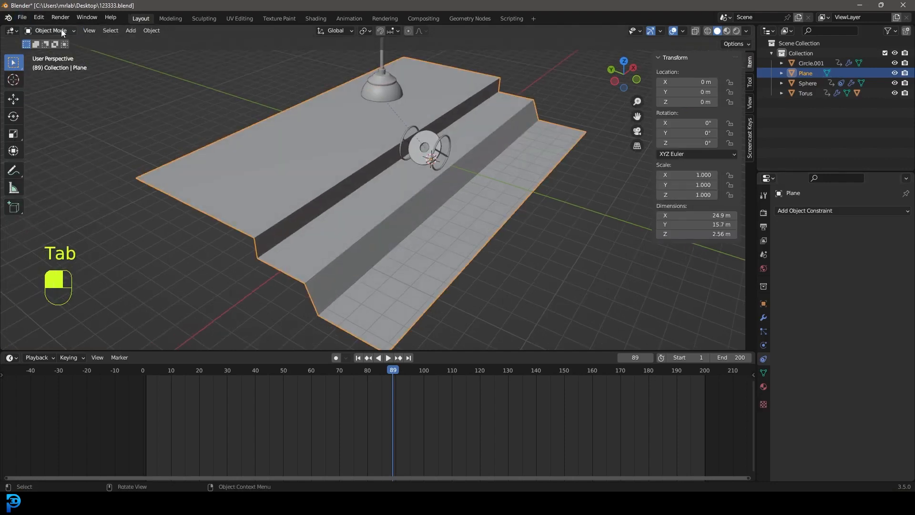
- Append the square_concrete_pavers material from the square_concrete_pavers_2k.blend file in Downloads
{"action": "left_click", "coordinate": [21, 17]}
{"action": "left_click", "coordinate": [30, 123]}
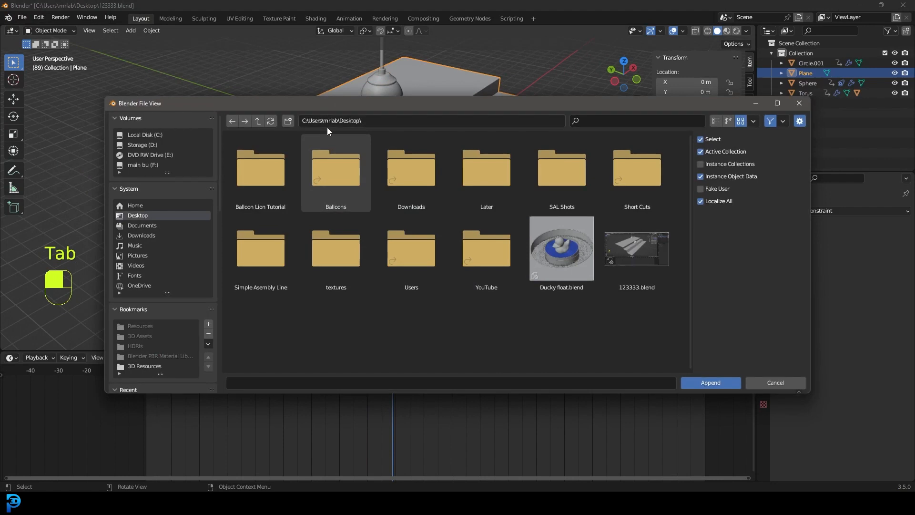
{"action": "left_click", "coordinate": [148, 236]}
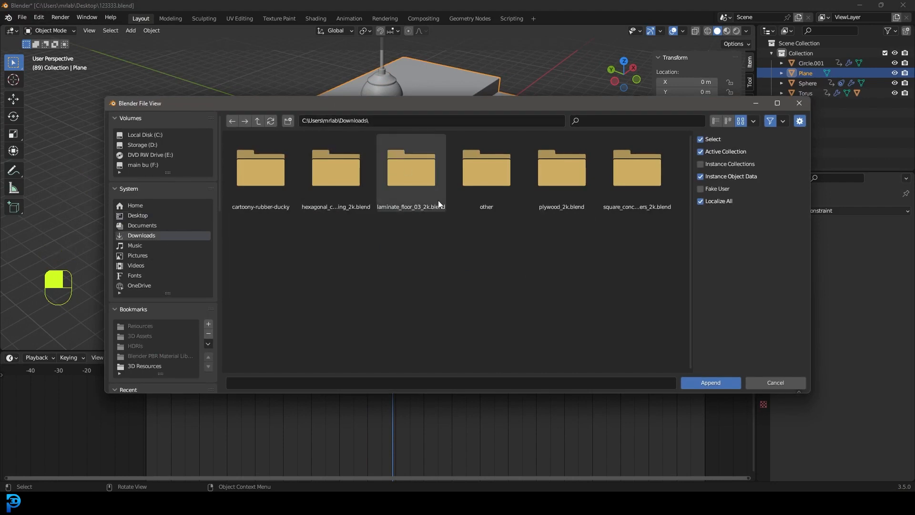
{"action": "double_click", "coordinate": [639, 179]}
{"action": "double_click", "coordinate": [347, 159]}
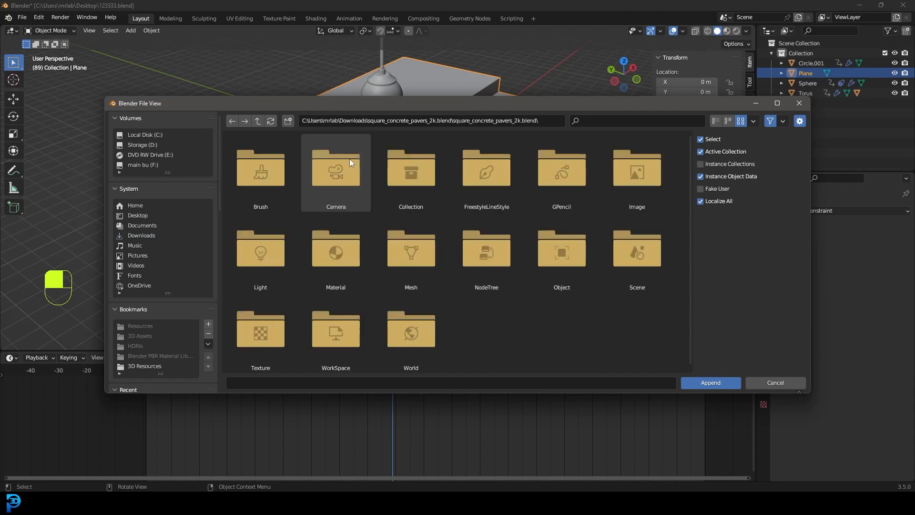
{"action": "double_click", "coordinate": [342, 259]}
{"action": "left_click", "coordinate": [274, 167]}
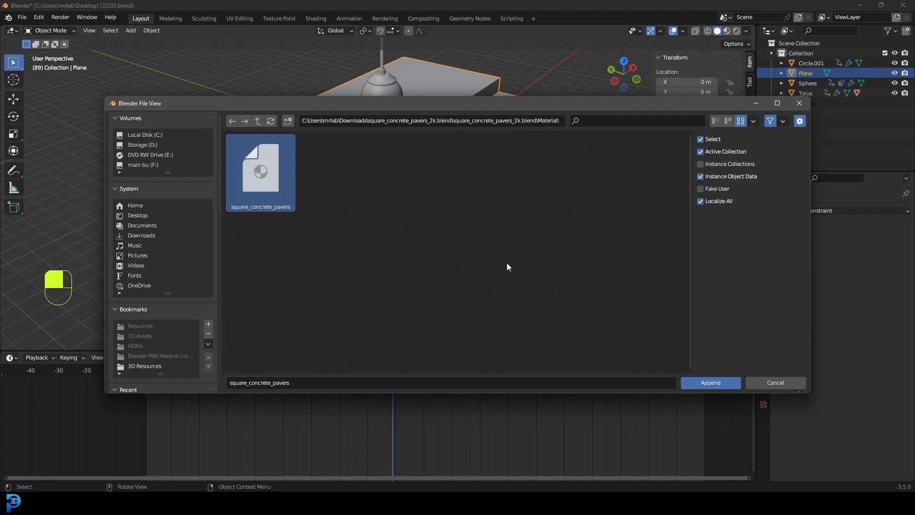
{"action": "left_click", "coordinate": [709, 382]}
- Assign the square_concrete_pavers material to the plane and display the scene in Material Preview shading
{"action": "middle_click_drag", "start_coordinate": [441, 185], "coordinate": [368, 313]}
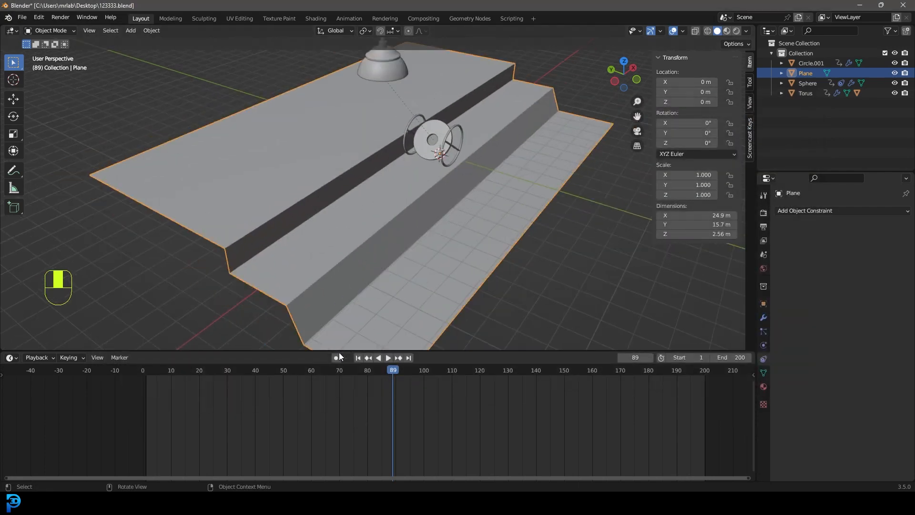
{"action": "left_click", "coordinate": [763, 387]}
{"action": "left_click", "coordinate": [782, 253]}
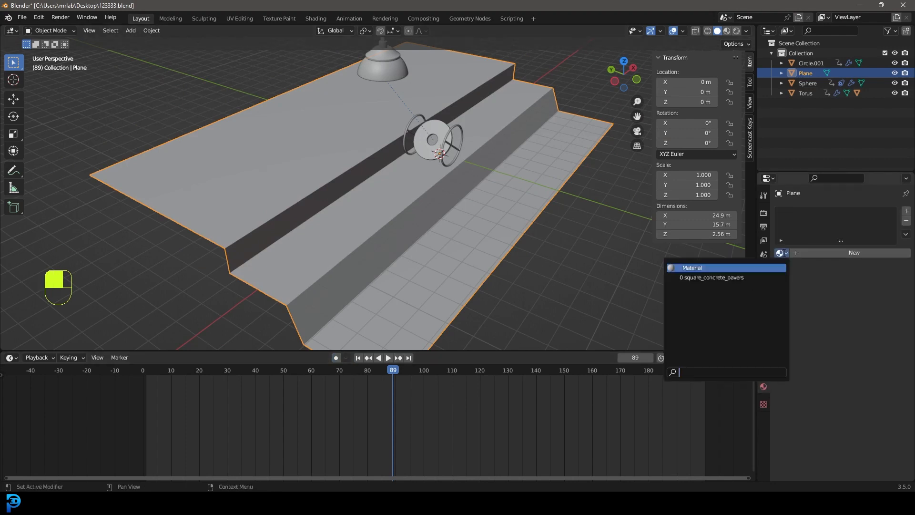
{"action": "left_click", "coordinate": [732, 278]}
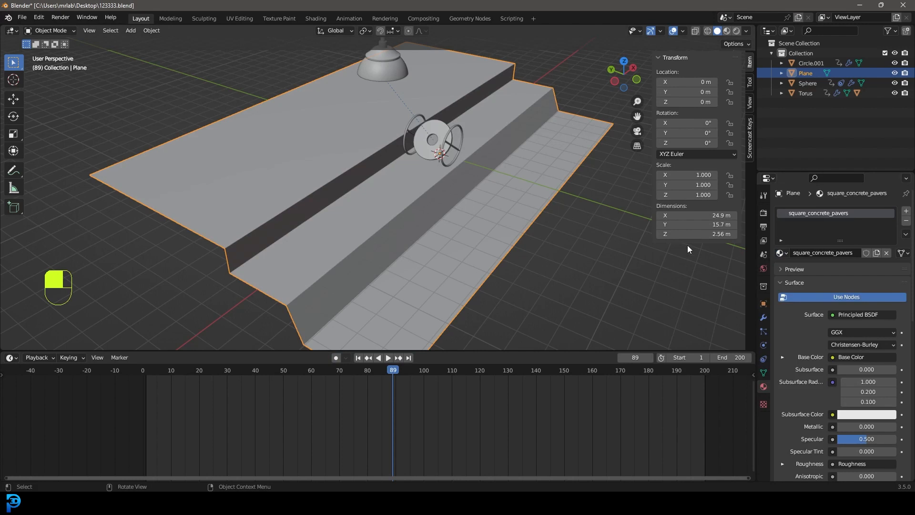
{"action": "middle_click_drag", "start_coordinate": [372, 170], "coordinate": [385, 164]}
{"action": "key", "text": "z"}
{"action": "key", "text": "z"}
{"action": "left_click", "coordinate": [451, 288]}
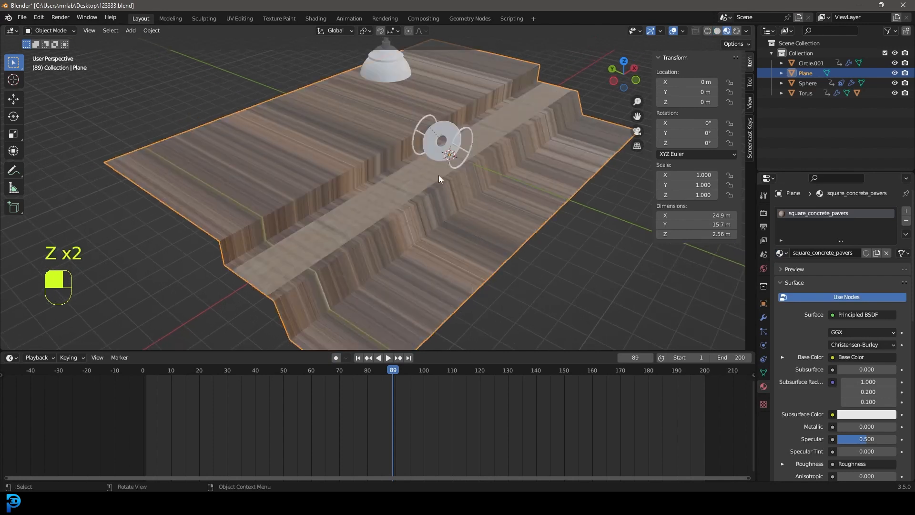
- Unwrap all of the plane's faces in the UV Editing workspace and show them in Material Preview shading
{"action": "left_click", "coordinate": [239, 18]}
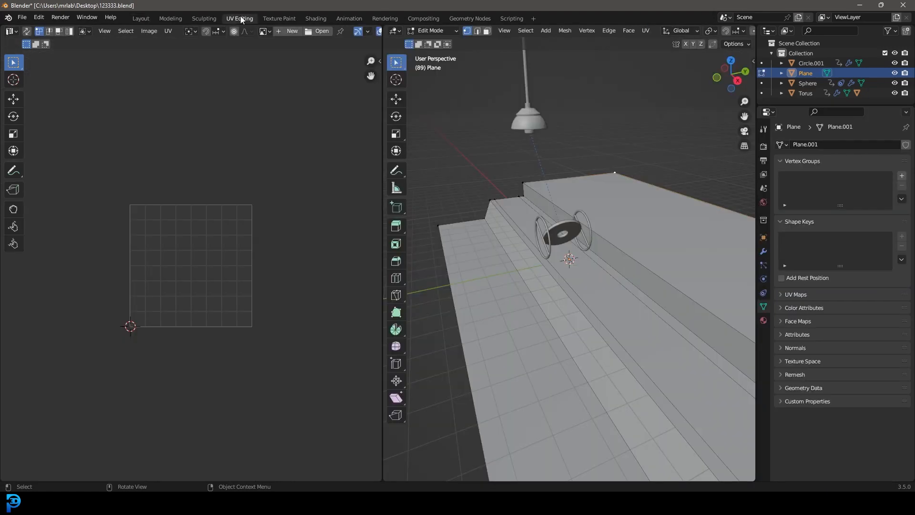
{"action": "middle_click_drag", "start_coordinate": [586, 267], "coordinate": [609, 242]}
{"action": "key", "text": "a"}
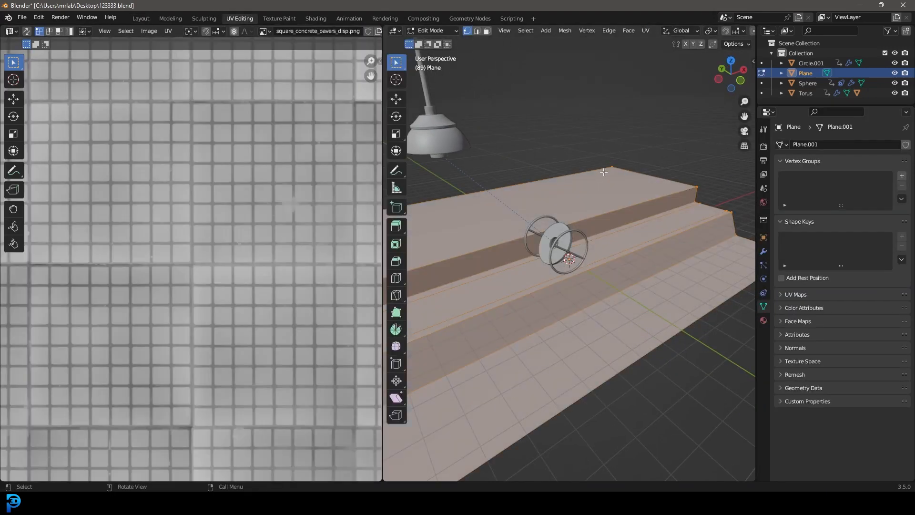
{"action": "key", "text": "u"}
{"action": "left_click", "coordinate": [601, 171]}
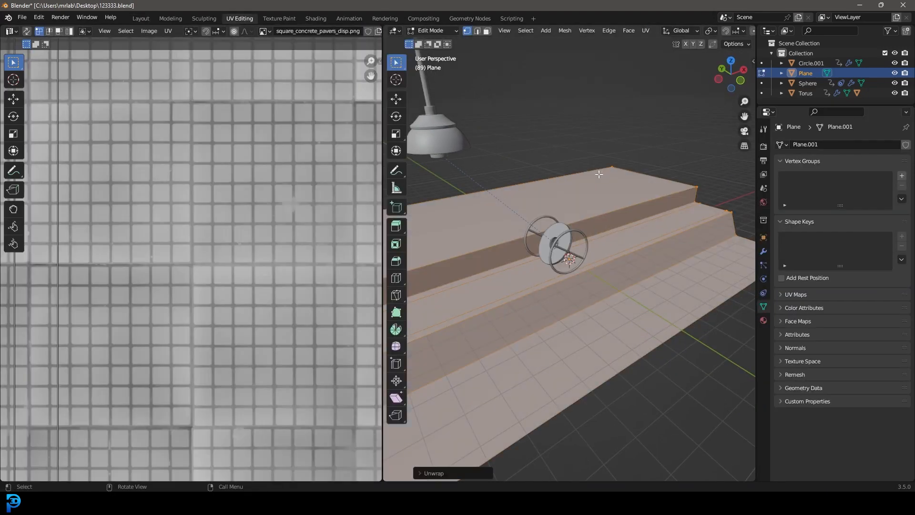
{"action": "middle_click_drag", "start_coordinate": [602, 171], "coordinate": [599, 180]}
{"action": "key", "text": "z"}
{"action": "left_click", "coordinate": [614, 230]}
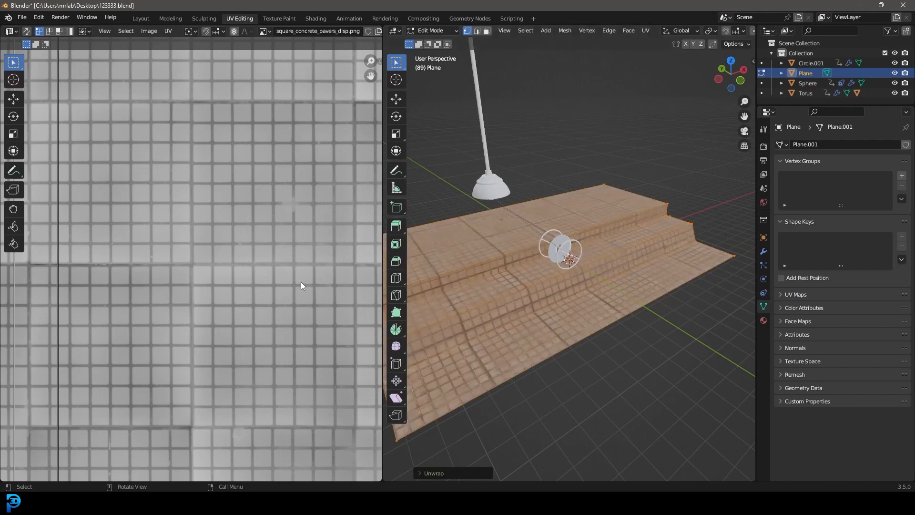
- Scale the plane's whole UV layout up about 1.55 times so the paver tiles get smaller
{"action": "scroll", "coordinate": [245, 255], "scroll_direction": "down", "scroll_amount": 8}
{"action": "key", "text": "a"}
{"action": "scroll", "coordinate": [596, 275], "scroll_direction": "up", "scroll_amount": 4}
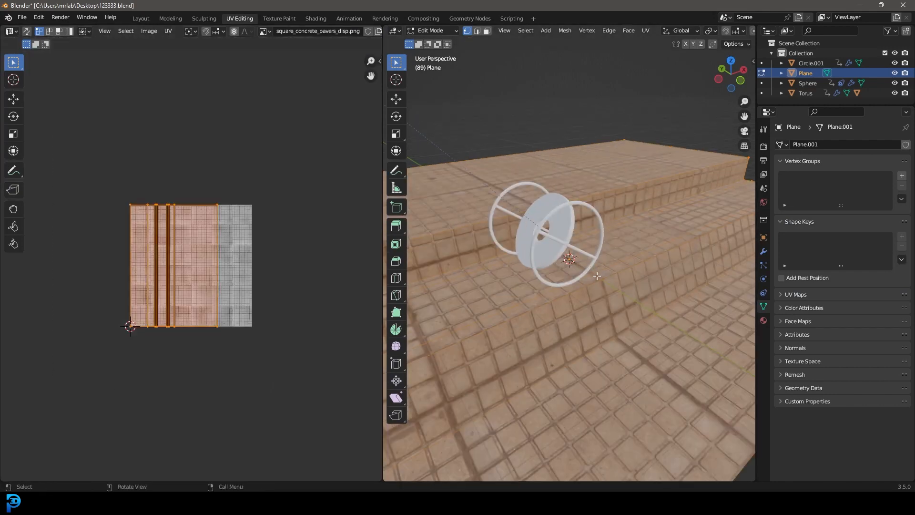
{"action": "scroll", "coordinate": [193, 242], "scroll_direction": "up", "scroll_amount": 2}
{"action": "key", "text": "s"}
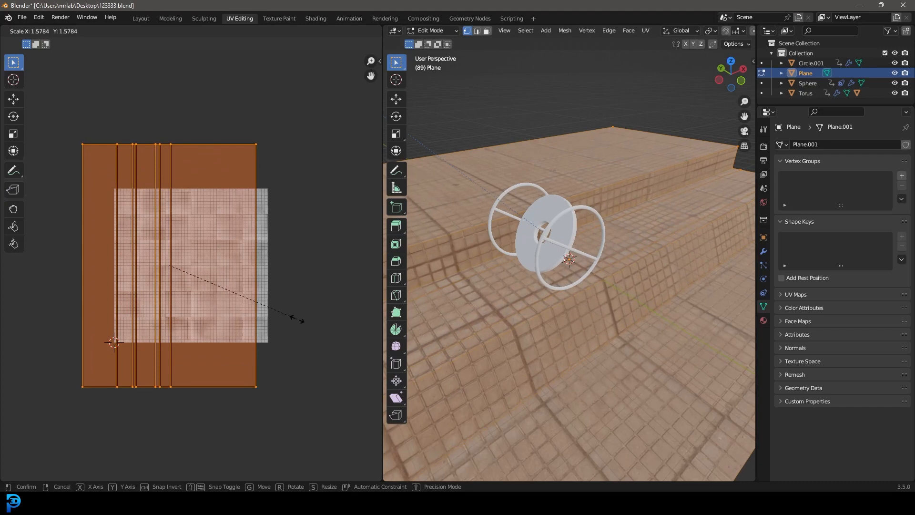
{"action": "left_click", "coordinate": [296, 317]}
{"action": "middle_click_drag", "start_coordinate": [644, 176], "coordinate": [595, 191]}
{"action": "key", "text": "Tab"}
{"action": "key", "text": "Tab"}
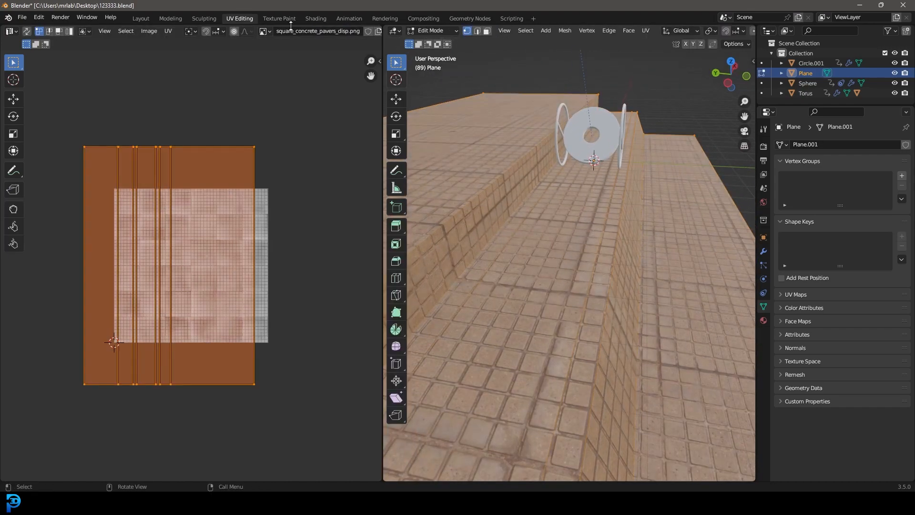
- Select the central track face beneath the wheels and assign it a new material in a second slot
{"action": "left_click", "coordinate": [489, 34]}
{"action": "left_click", "coordinate": [584, 193]}
{"action": "middle_click_drag", "start_coordinate": [583, 194], "coordinate": [583, 215]}
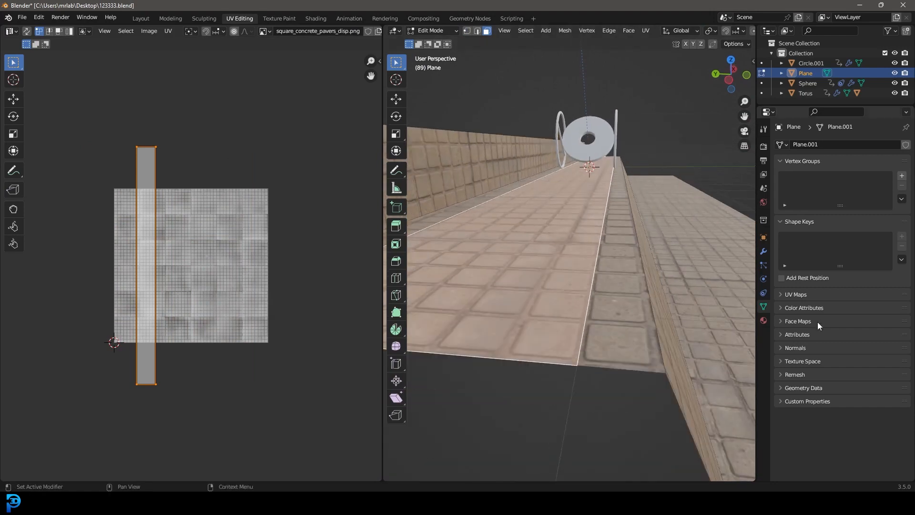
{"action": "left_click", "coordinate": [763, 320]}
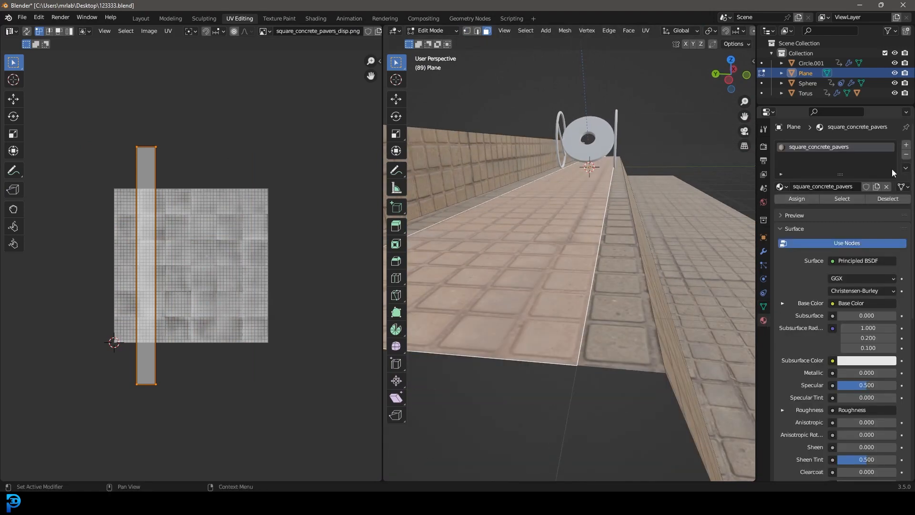
{"action": "left_click", "coordinate": [906, 145]}
{"action": "left_click", "coordinate": [831, 206]}
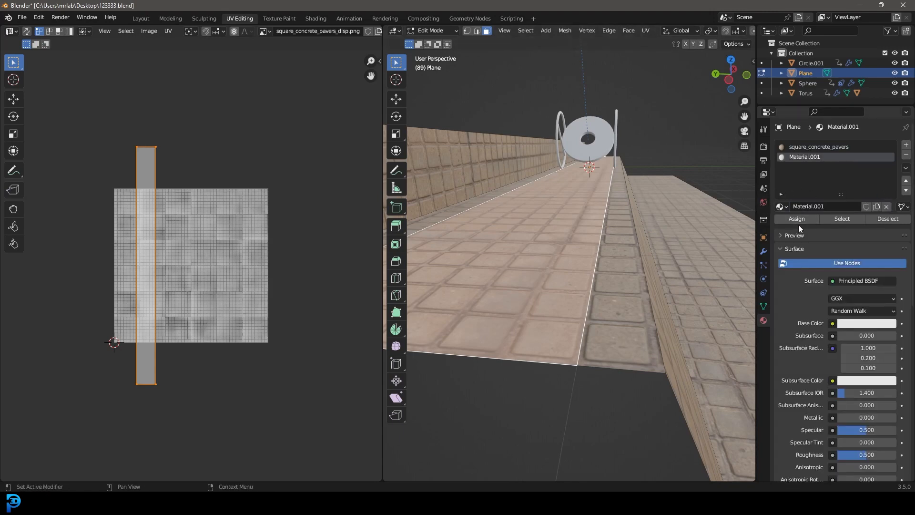
{"action": "left_click", "coordinate": [802, 217]}
- Append the laminate_floor_03 material from laminate_floor_03_2k.blend in the Downloads folder
{"action": "scroll", "coordinate": [588, 190], "scroll_direction": "down", "scroll_amount": 6}
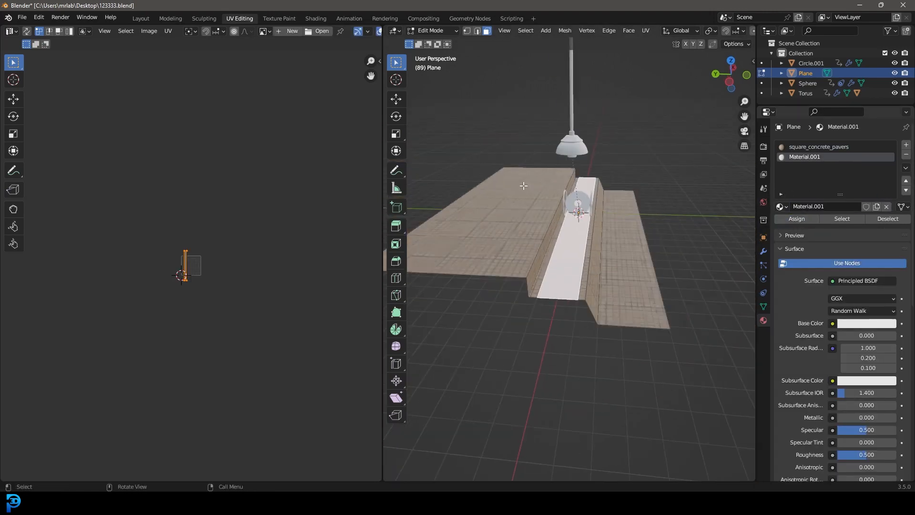
{"action": "key", "text": "Tab"}
{"action": "left_click", "coordinate": [22, 19]}
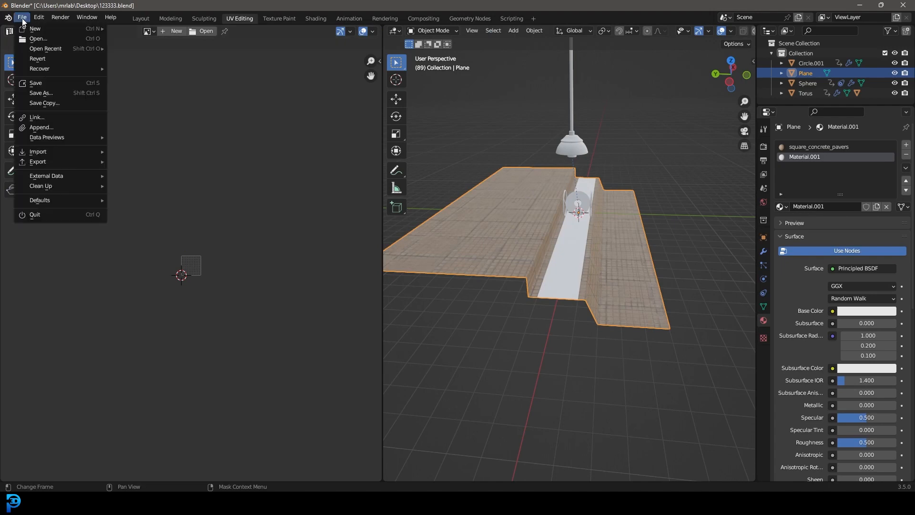
{"action": "left_click", "coordinate": [42, 128]}
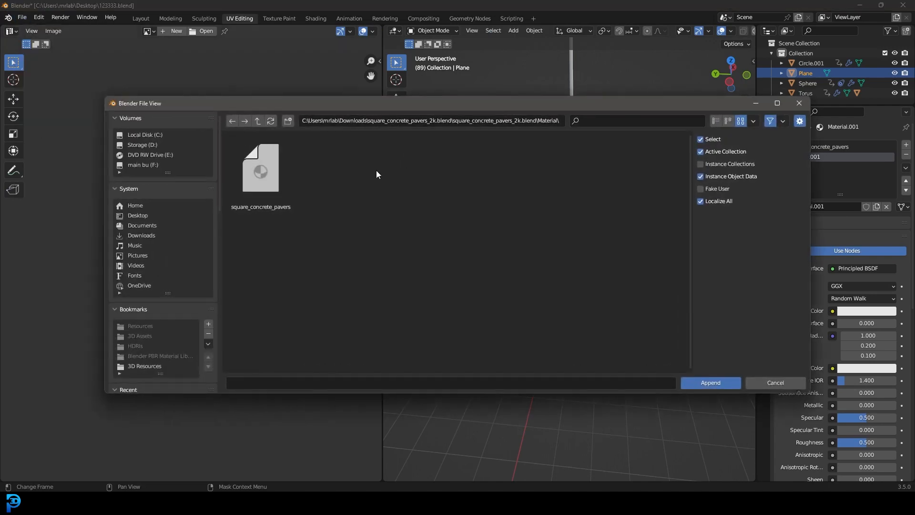
{"action": "left_click", "coordinate": [257, 122]}
{"action": "left_click", "coordinate": [258, 121]}
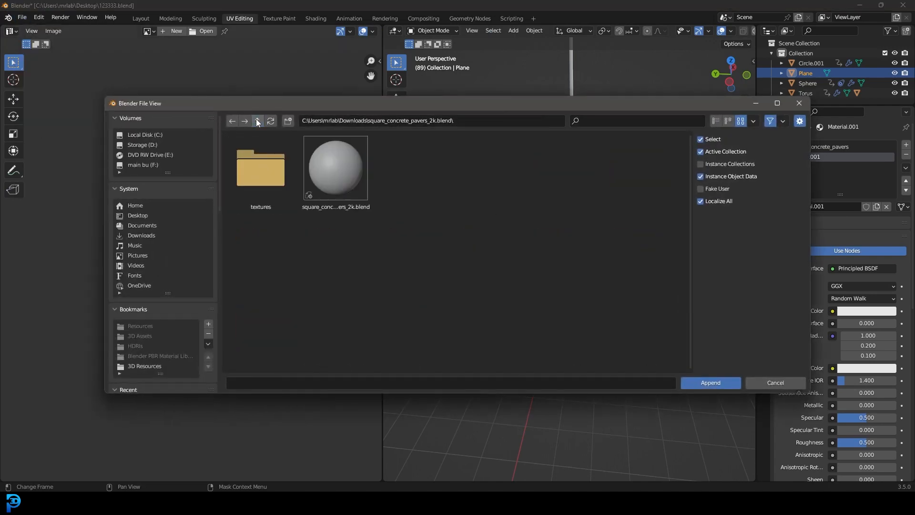
{"action": "left_click", "coordinate": [257, 121]}
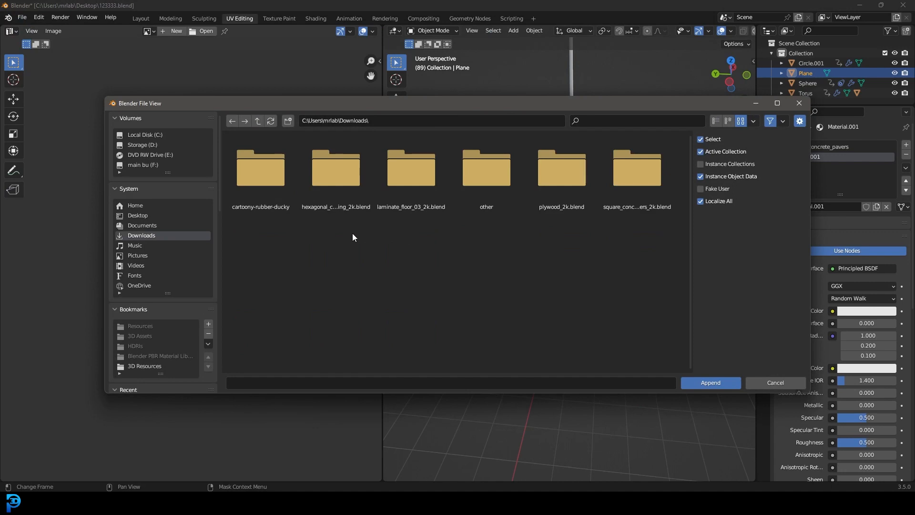
{"action": "double_click", "coordinate": [409, 179]}
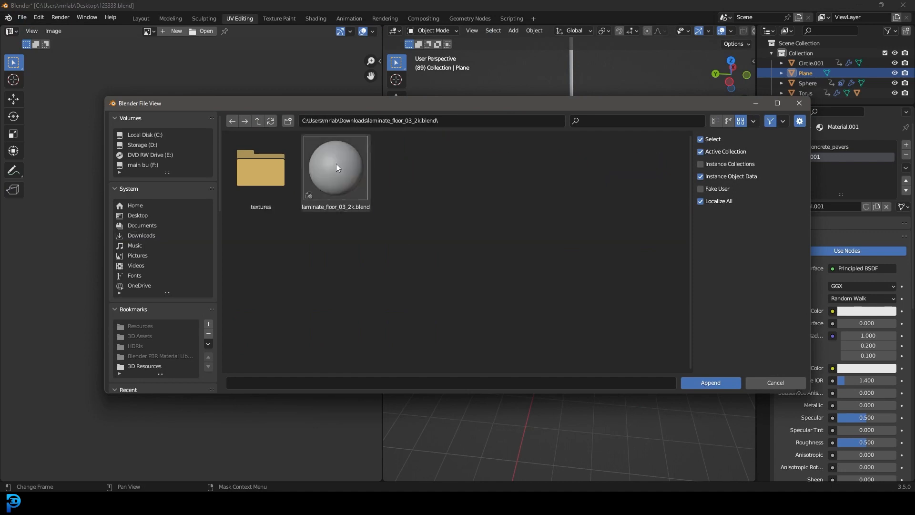
{"action": "double_click", "coordinate": [335, 167]}
{"action": "double_click", "coordinate": [341, 258]}
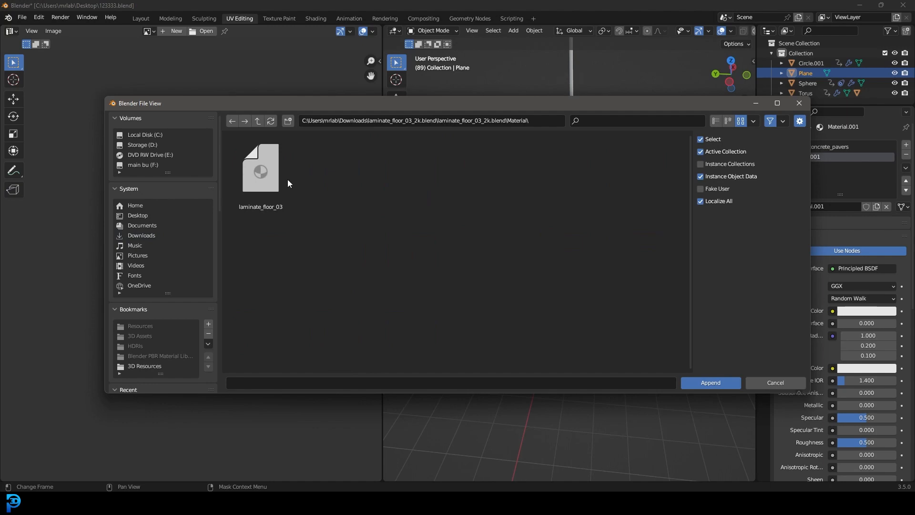
{"action": "double_click", "coordinate": [264, 174]}
- Replace the plane's second material slot, used by the central track, with laminate_floor_03
{"action": "middle_click_drag", "start_coordinate": [645, 202], "coordinate": [638, 202]}
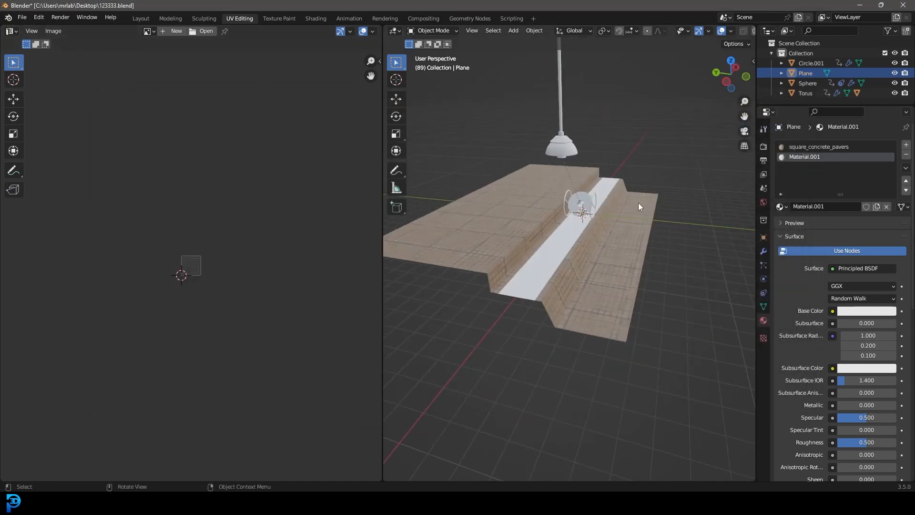
{"action": "scroll", "coordinate": [572, 259], "scroll_direction": "up", "scroll_amount": 3}
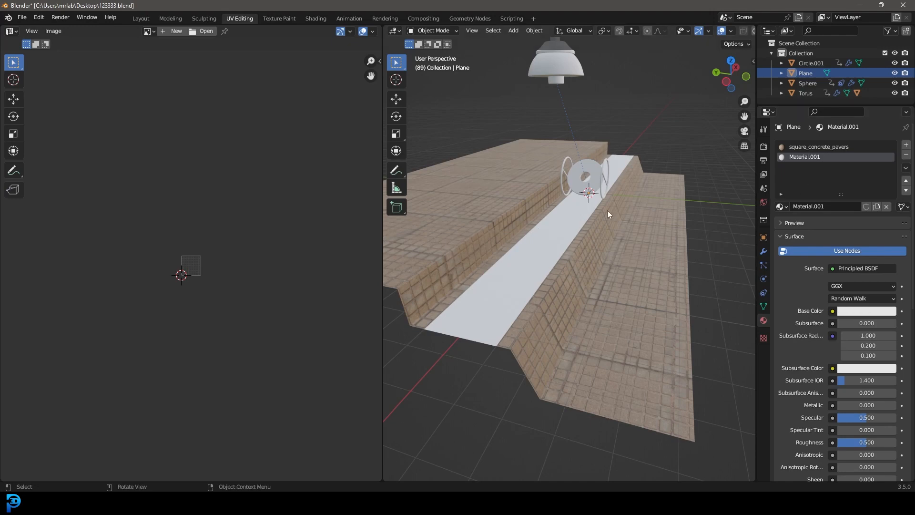
{"action": "scroll", "coordinate": [615, 210], "scroll_direction": "up", "scroll_amount": 3}
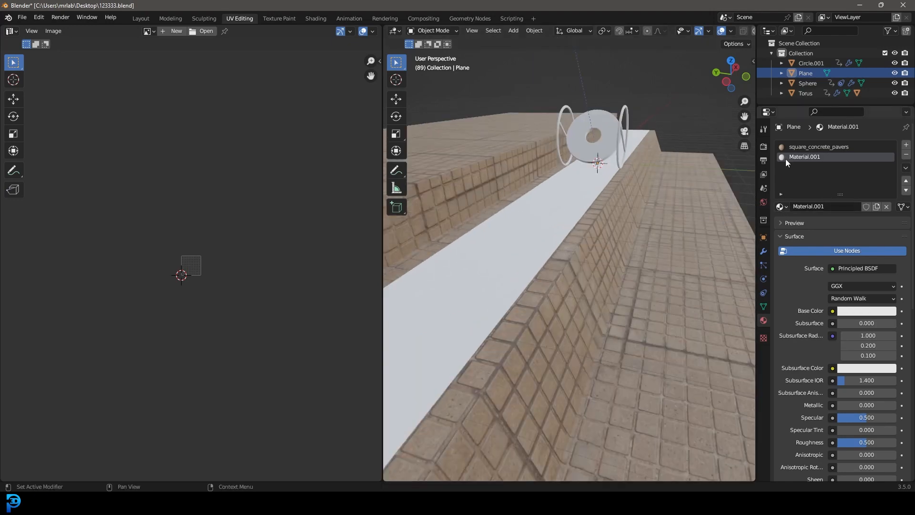
{"action": "left_click", "coordinate": [781, 206]}
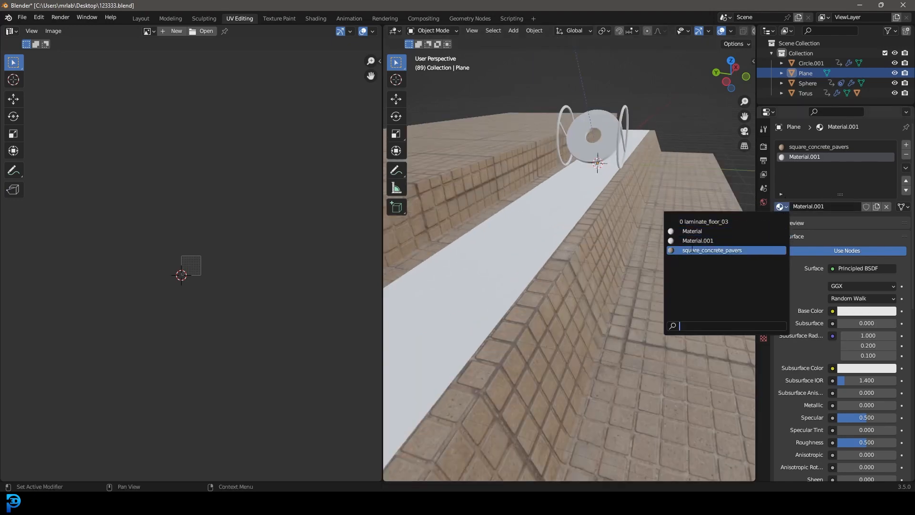
{"action": "scroll", "coordinate": [576, 212], "scroll_direction": "down", "scroll_amount": 5}
{"action": "middle_click_drag", "start_coordinate": [575, 212], "coordinate": [561, 226]}
{"action": "scroll", "coordinate": [588, 228], "scroll_direction": "up", "scroll_amount": 8}
{"action": "scroll", "coordinate": [547, 212], "scroll_direction": "down", "scroll_amount": 6}
{"action": "scroll", "coordinate": [615, 212], "scroll_direction": "up", "scroll_amount": 3}
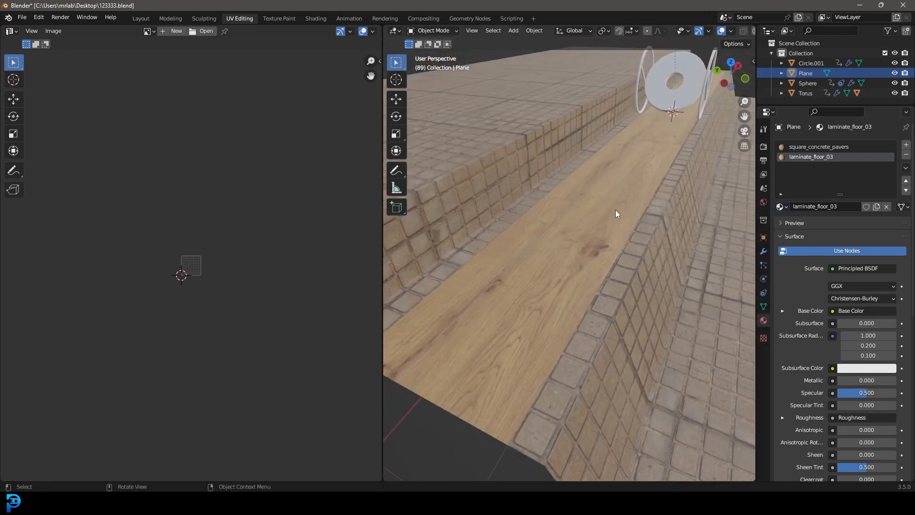
- Scale up the UVs of the central track face so the wood texture gets smaller, and return to Object Mode
{"action": "scroll", "coordinate": [594, 210], "scroll_direction": "down", "scroll_amount": 3}
{"action": "key", "text": "Tab"}
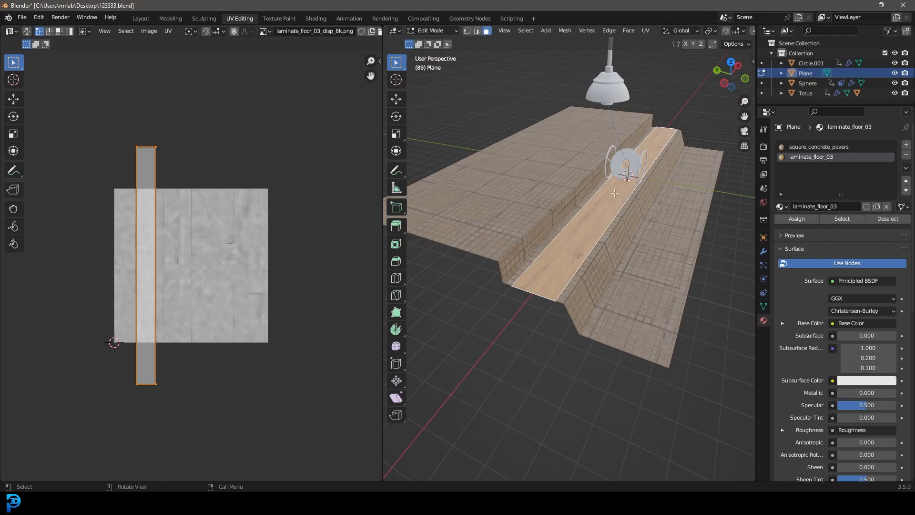
{"action": "left_click_drag", "start_coordinate": [84, 103], "coordinate": [254, 416]}
{"action": "scroll", "coordinate": [484, 284], "scroll_direction": "up", "scroll_amount": 5}
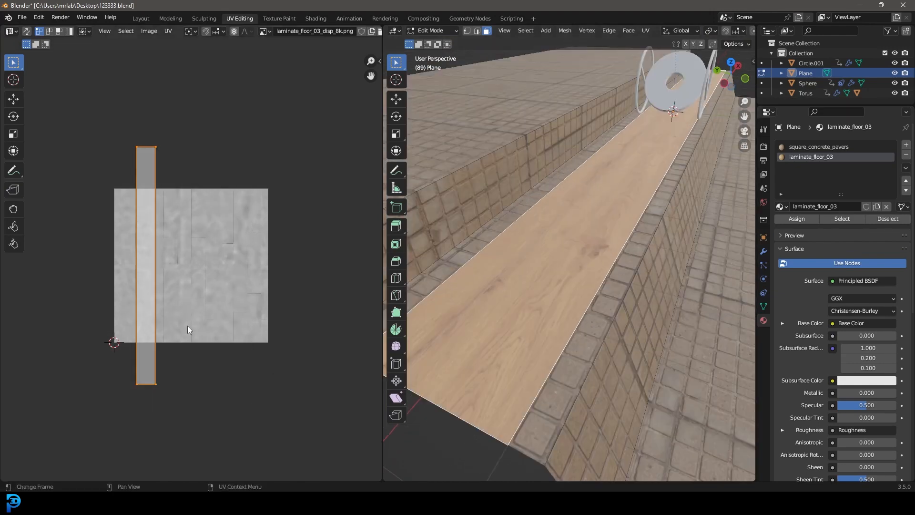
{"action": "key", "text": "s"}
{"action": "left_click", "coordinate": [308, 375]}
{"action": "key", "text": "Tab"}
{"action": "scroll", "coordinate": [642, 181], "scroll_direction": "down", "scroll_amount": 4}
{"action": "mouse_move", "coordinate": [642, 181]}
{"action": "middle_mouse_down"}
{"action": "mouse_move", "coordinate": [624, 198]}
{"action": "mouse_move", "coordinate": [633, 195]}
{"action": "middle_mouse_up"}
{"action": "scroll", "coordinate": [661, 182], "scroll_direction": "down", "scroll_amount": 4}
{"action": "scroll", "coordinate": [648, 186], "scroll_direction": "up", "scroll_amount": 4}
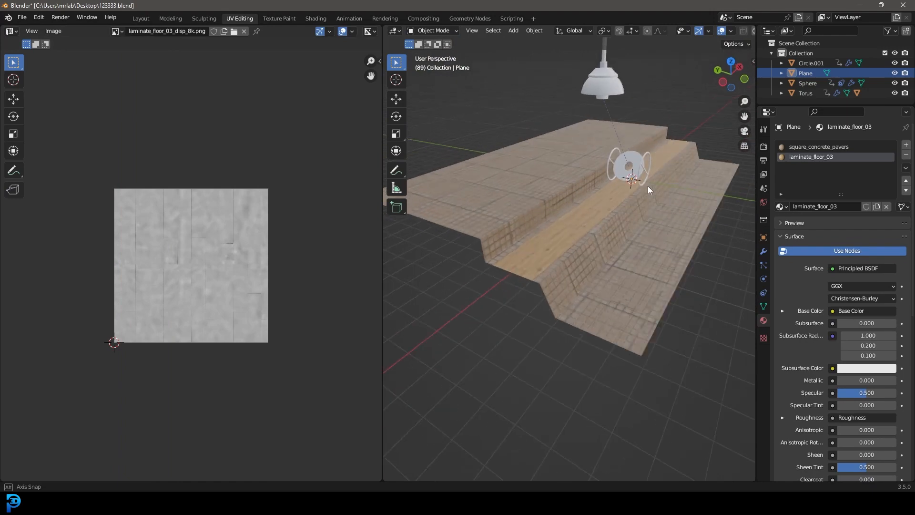
- Return to the Layout workspace and save the file
{"action": "left_click", "coordinate": [139, 19]}
{"action": "scroll", "coordinate": [469, 188], "scroll_direction": "up", "scroll_amount": 3}
{"action": "key", "text": "ctrl+s"}
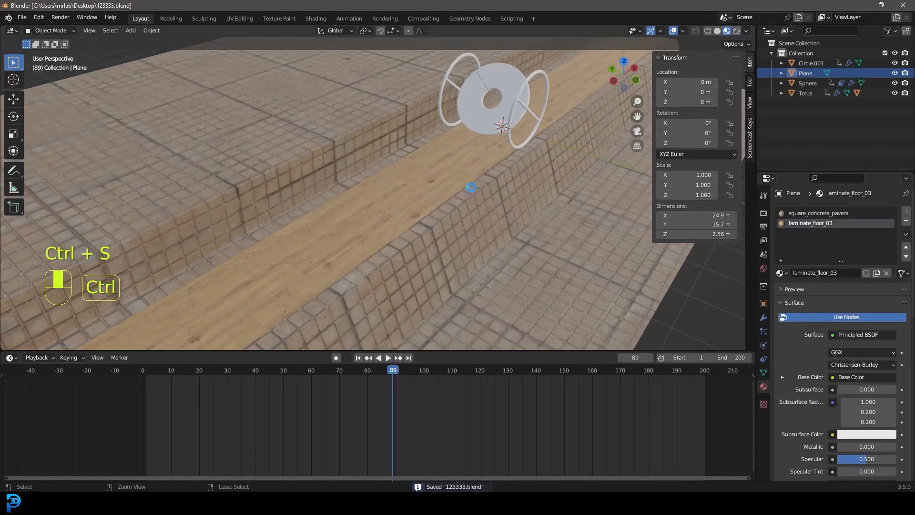
{"action": "key", "text": "ctrl+s"}
- Add a camera to the scene and look through it
{"action": "scroll", "coordinate": [447, 173], "scroll_direction": "down", "scroll_amount": 6}
{"action": "scroll", "coordinate": [385, 209], "scroll_direction": "up", "scroll_amount": 4}
{"action": "scroll", "coordinate": [418, 216], "scroll_direction": "down", "scroll_amount": 3}
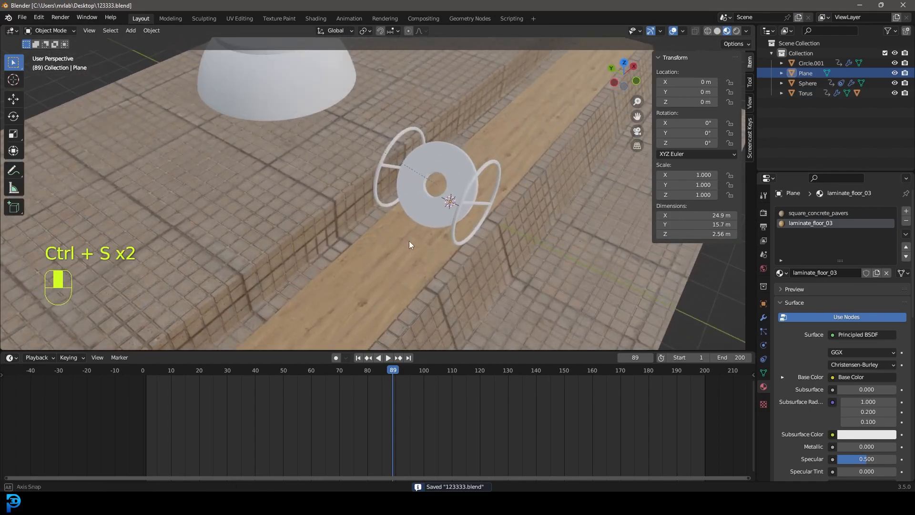
{"action": "key", "text": "shift+a"}
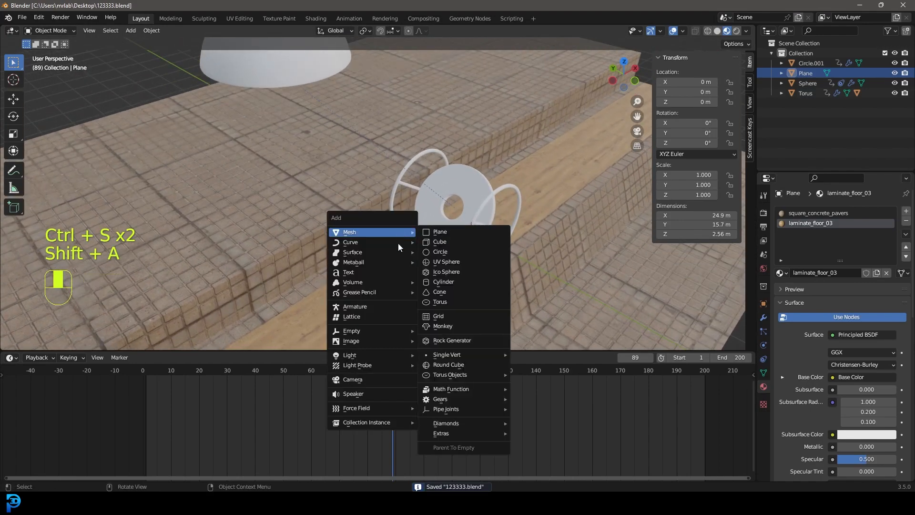
{"action": "left_click", "coordinate": [366, 379]}
{"action": "key", "text": "KP_0"}
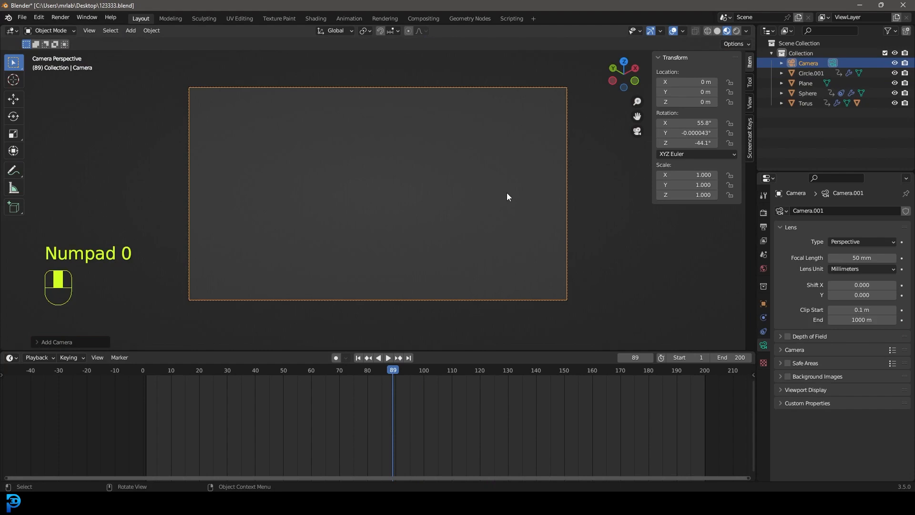
- Move the camera back along its local Z axis and centre the wheels, at about X -10.3, Y -8.8, Z 9.5 m
{"action": "key", "text": "g"}
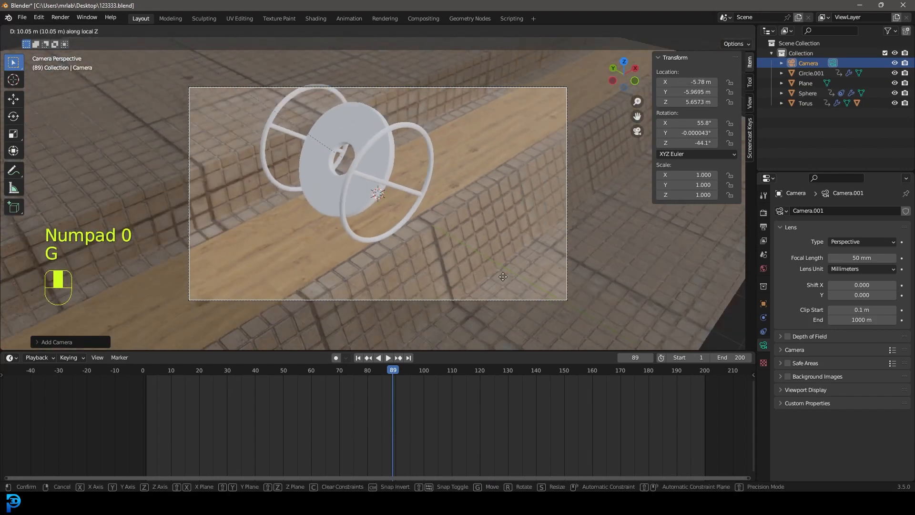
{"action": "left_click", "coordinate": [509, 273]}
{"action": "key", "text": "g"}
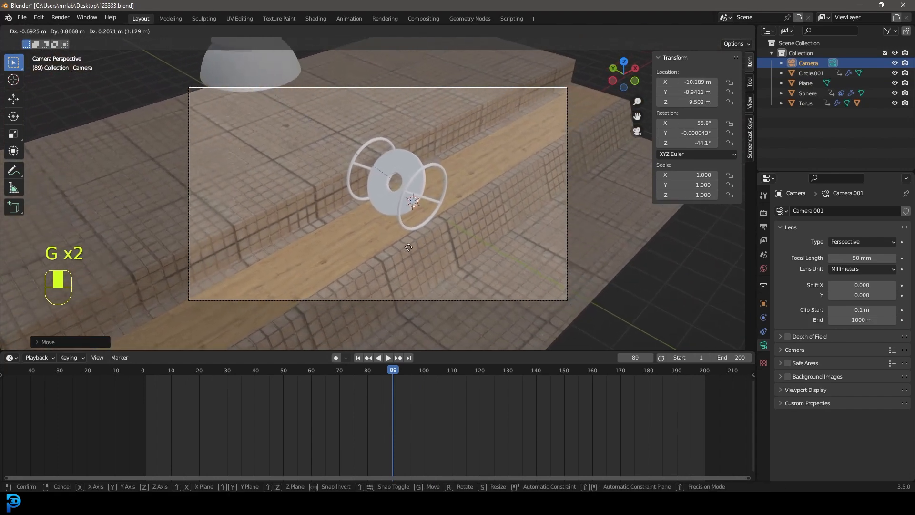
{"action": "left_click", "coordinate": [402, 218]}
{"action": "scroll", "coordinate": [402, 219], "scroll_direction": "down", "scroll_amount": 1}
- At frame 22, move the camera to about X -10.9, Y -7.8, Z 8.8 m and rotate it to about 55.7°, -2.7°, -42.3°
{"action": "left_click_drag", "start_coordinate": [391, 370], "coordinate": [204, 371]}
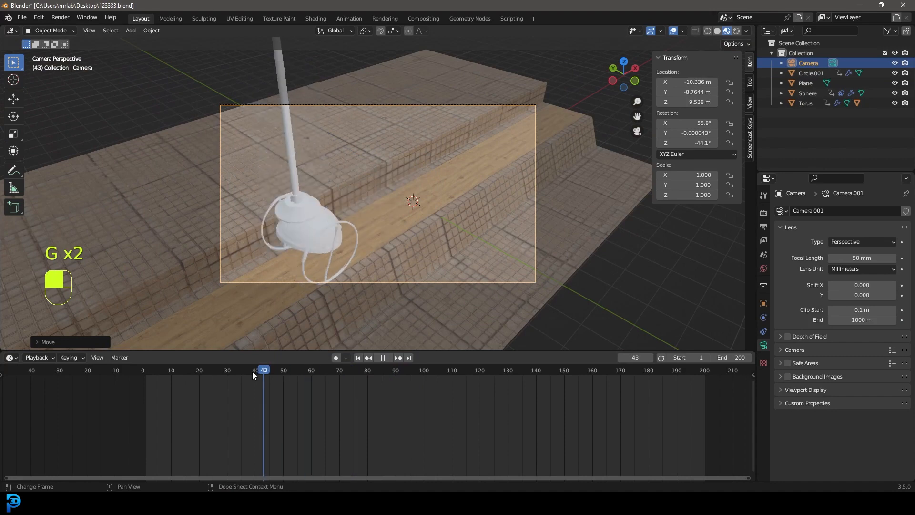
{"action": "key", "text": "g"}
{"action": "left_click", "coordinate": [425, 217]}
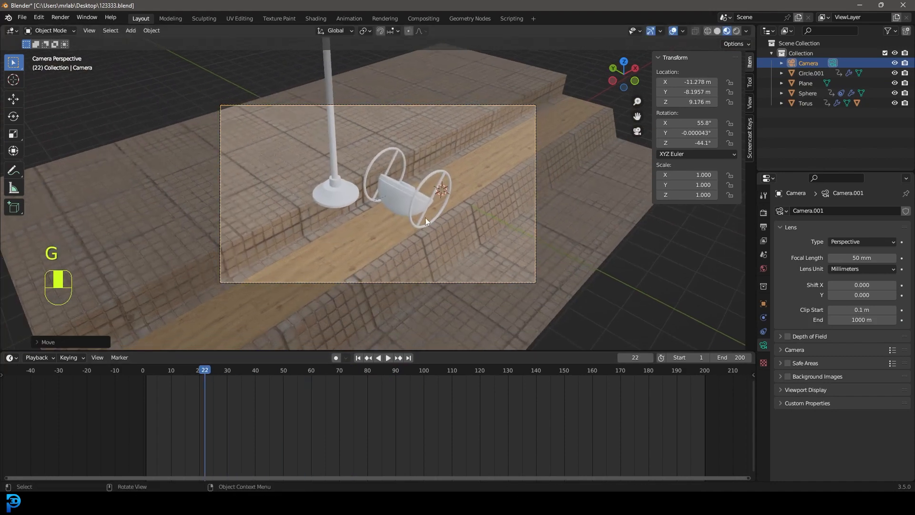
{"action": "key", "text": "r"}
{"action": "left_click", "coordinate": [488, 225]}
{"action": "key", "text": "g"}
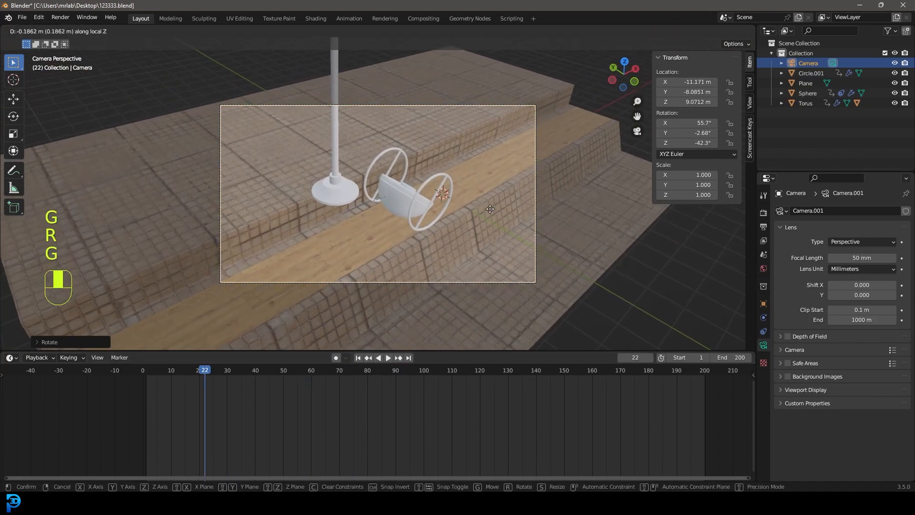
{"action": "left_click", "coordinate": [499, 197]}
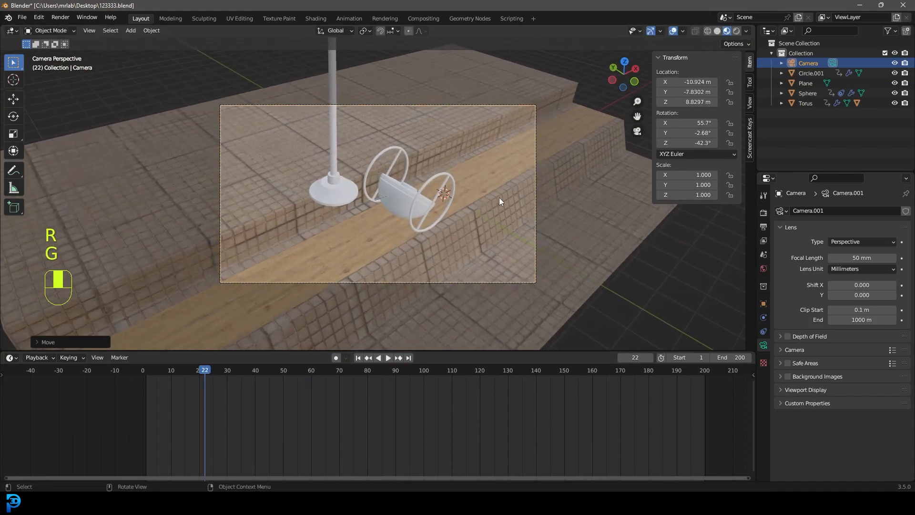
- Change the camera lens type to Orthographic with an orthographic scale of 9.3
{"action": "left_click", "coordinate": [846, 241]}
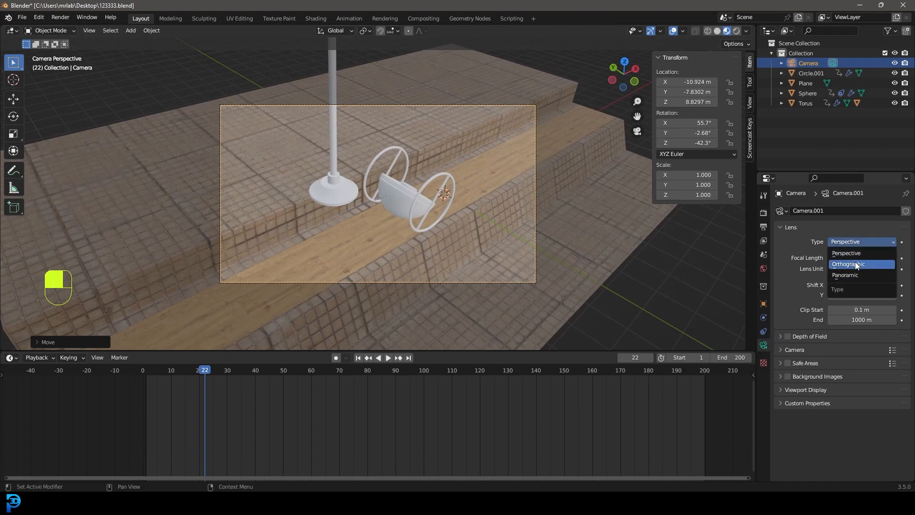
{"action": "left_click", "coordinate": [848, 264]}
{"action": "left_click_drag", "start_coordinate": [858, 257], "coordinate": [905, 258]}
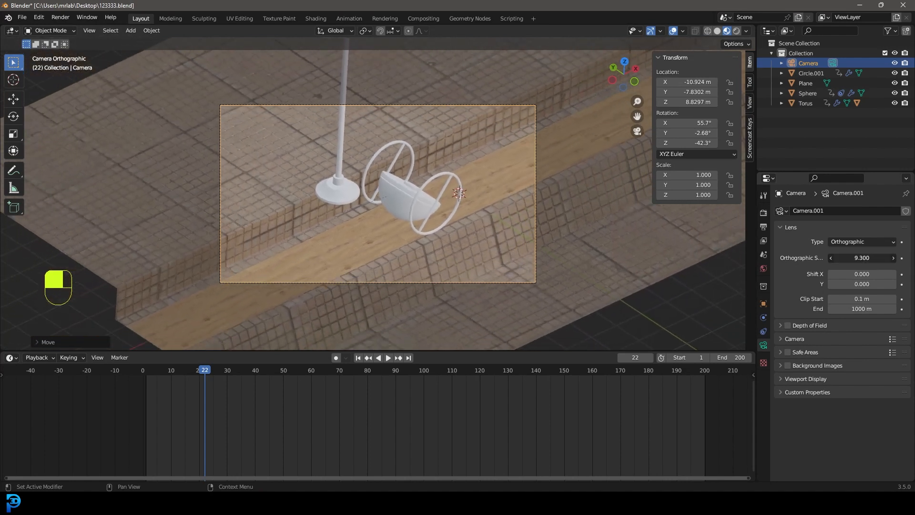
- At frame 2, shift the camera to about X -10.8, Y -7.8, Z 9.1 m and set a render region around the whole camera frame
{"action": "left_click_drag", "start_coordinate": [194, 369], "coordinate": [148, 376]}
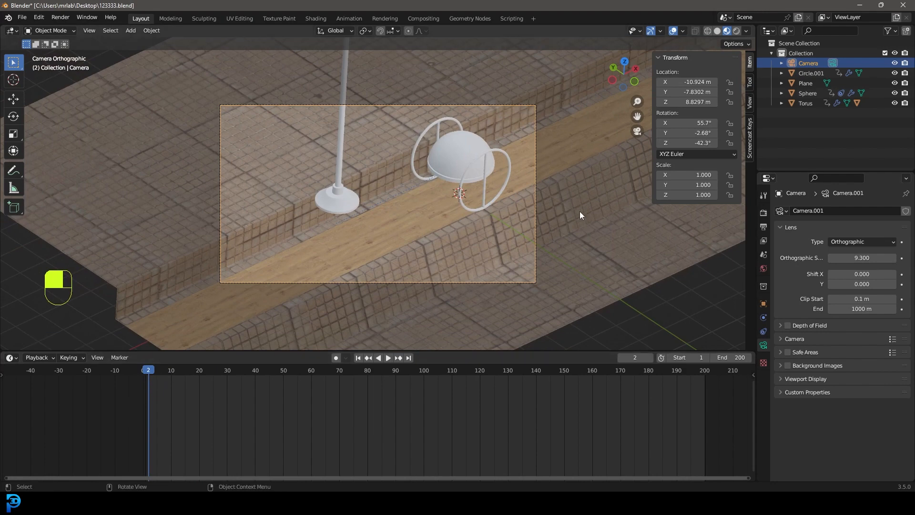
{"action": "key", "text": "g"}
{"action": "left_click", "coordinate": [479, 170]}
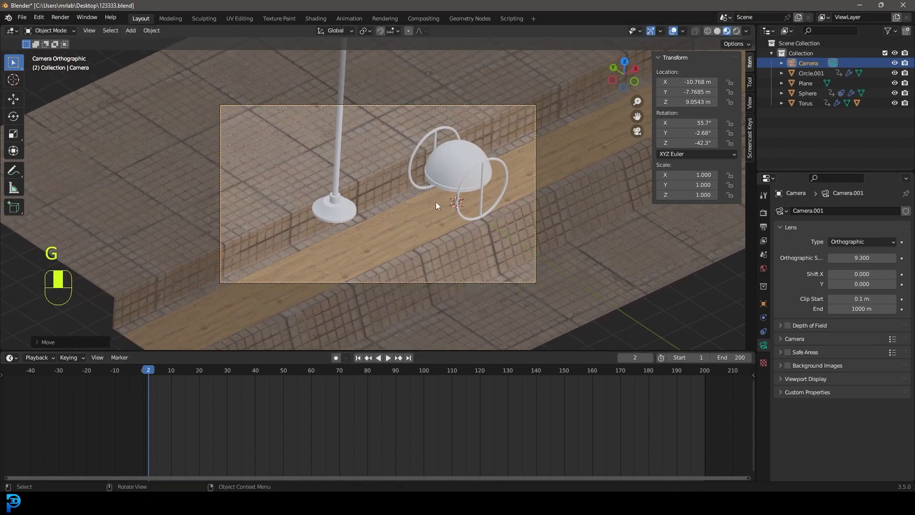
{"action": "key", "text": "ctrl+b"}
{"action": "left_click_drag", "start_coordinate": [209, 298], "coordinate": [558, 90]}
- Switch the render engine to Cycles with GPU Compute as the device
{"action": "left_click", "coordinate": [763, 214]}
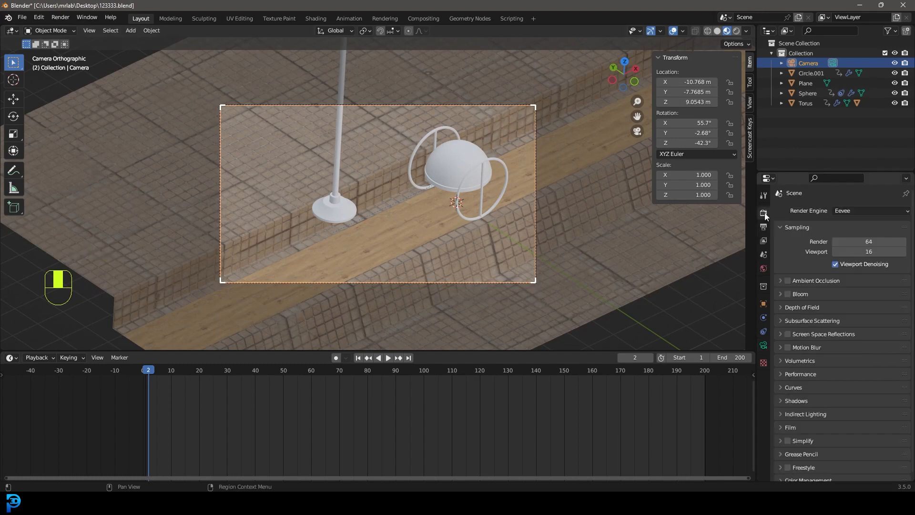
{"action": "left_click", "coordinate": [851, 210]}
{"action": "left_click", "coordinate": [854, 243]}
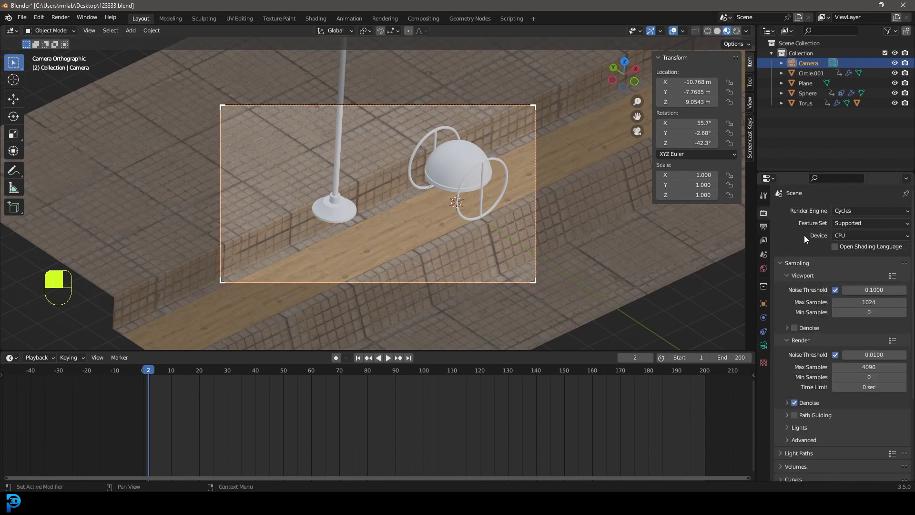
{"action": "left_click", "coordinate": [844, 235]}
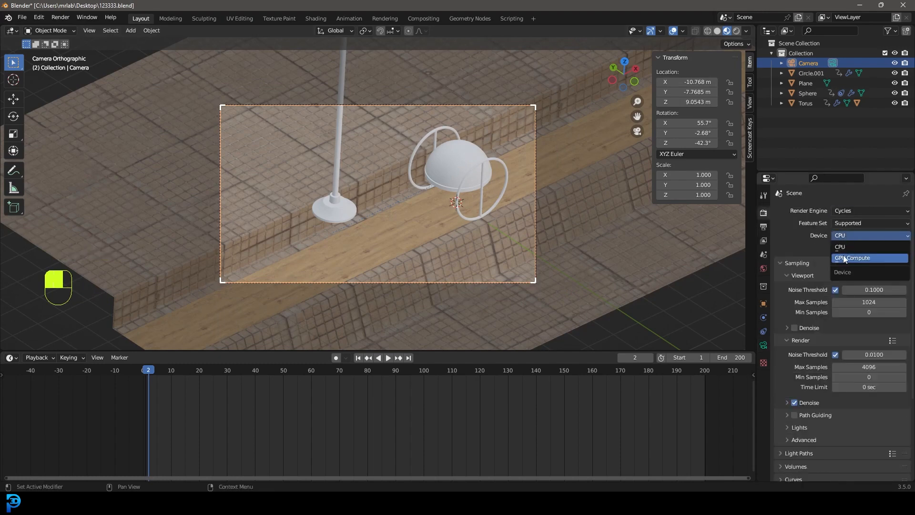
{"action": "left_click", "coordinate": [849, 257]}
- Set the render max samples to 50 and save the file
{"action": "left_click", "coordinate": [859, 359]}
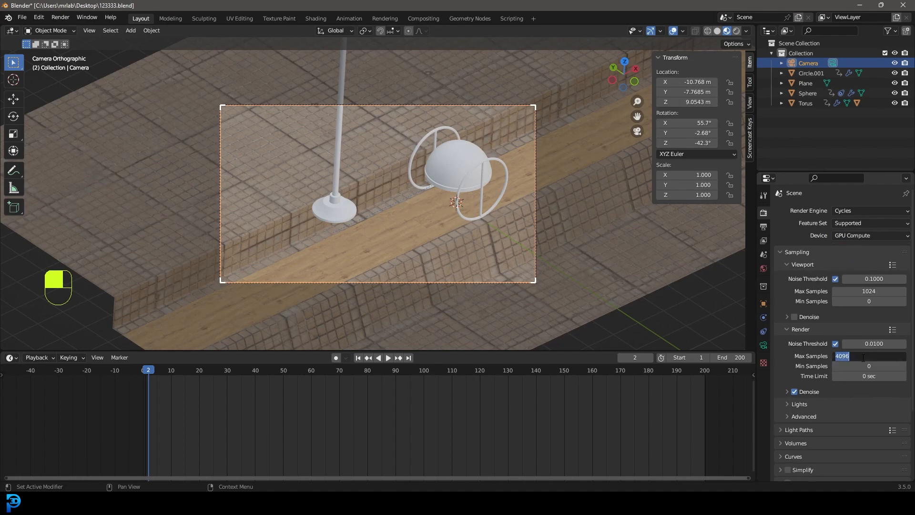
{"action": "type", "text": "50"}
{"action": "key", "text": "Return"}
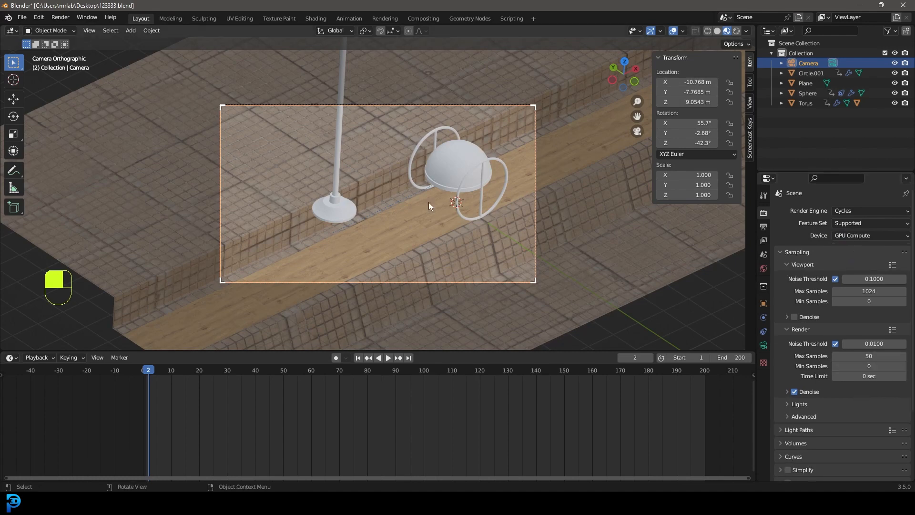
{"action": "key", "text": "ctrl+s"}
{"action": "key", "text": "ctrl+s"}
{"action": "scroll", "coordinate": [424, 162], "scroll_direction": "up", "scroll_amount": 1}
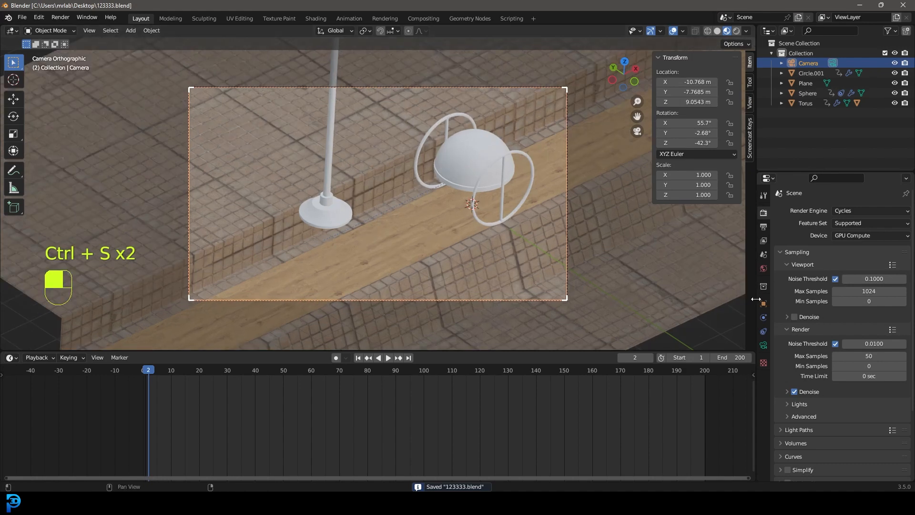
- Use an Environment Texture as the world's background color and load photo_studio_01_2k.hdr from the HDRIs folder
{"action": "left_click", "coordinate": [764, 267]}
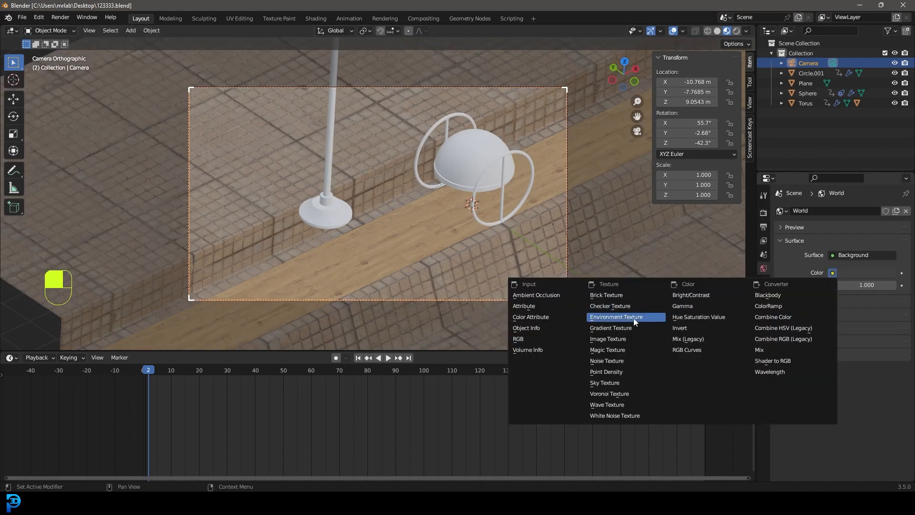
{"action": "left_click", "coordinate": [638, 318]}
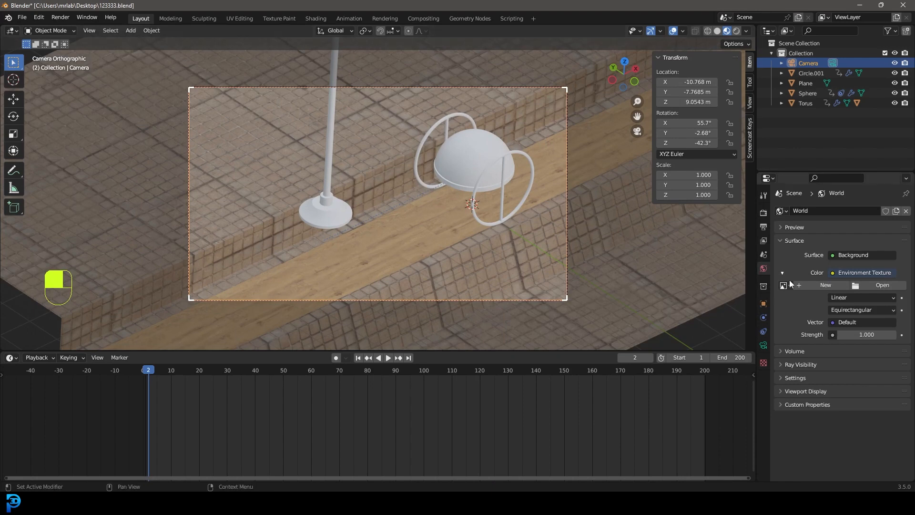
{"action": "left_click", "coordinate": [870, 284]}
{"action": "scroll", "coordinate": [155, 356], "scroll_direction": "down", "scroll_amount": 2}
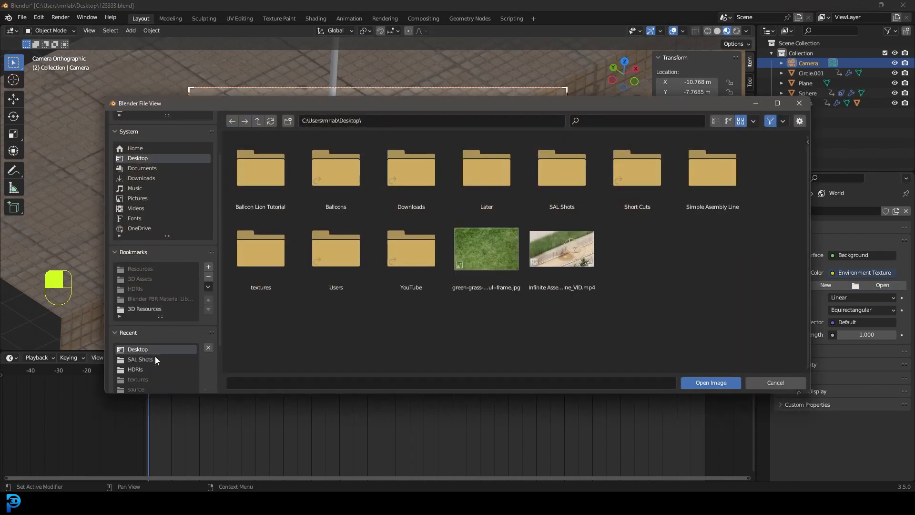
{"action": "left_click", "coordinate": [148, 309]}
{"action": "left_click", "coordinate": [434, 184]}
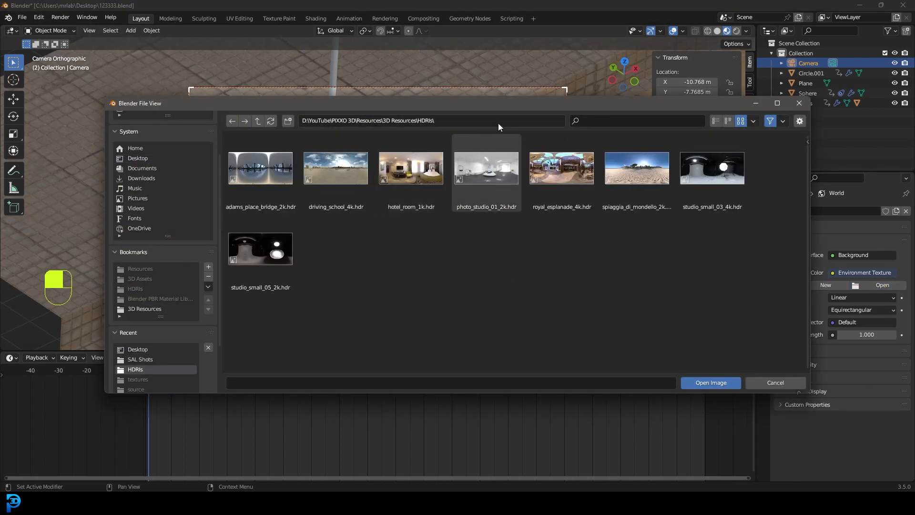
{"action": "left_click", "coordinate": [505, 173]}
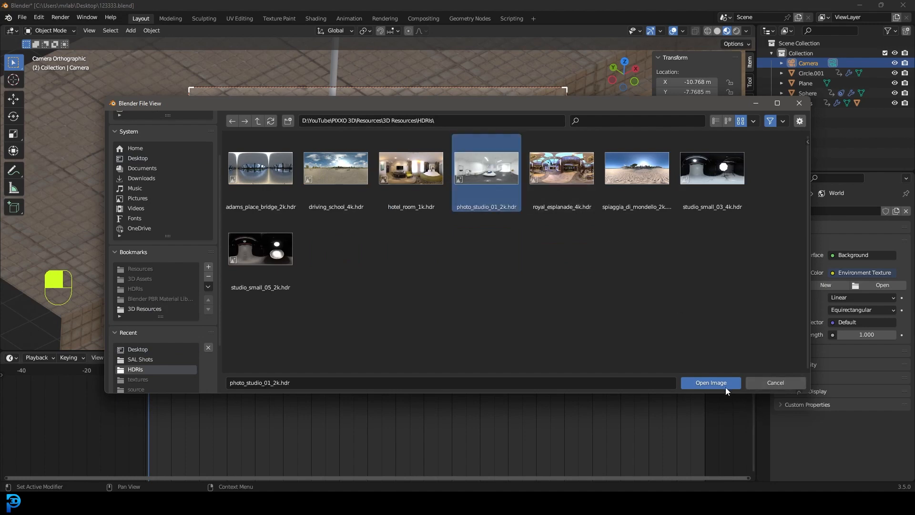
{"action": "left_click", "coordinate": [725, 385]}
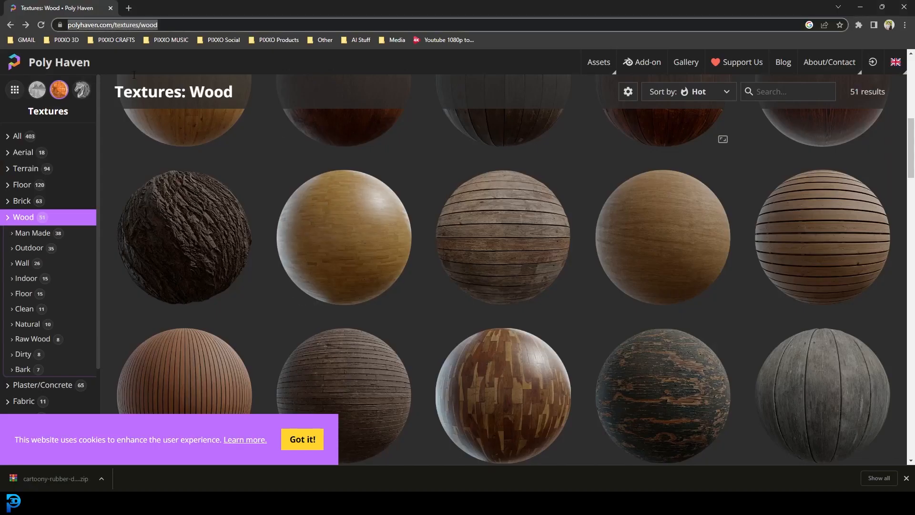
- View the HDRIs category among Poly Haven's assets in the browser and return to Blender
{"action": "left_click", "coordinate": [599, 63]}
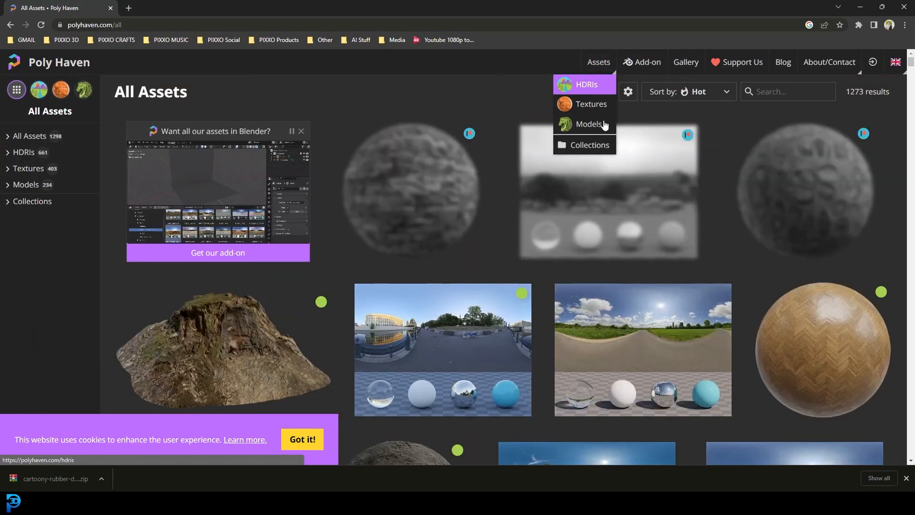
{"action": "left_click", "coordinate": [860, 7]}
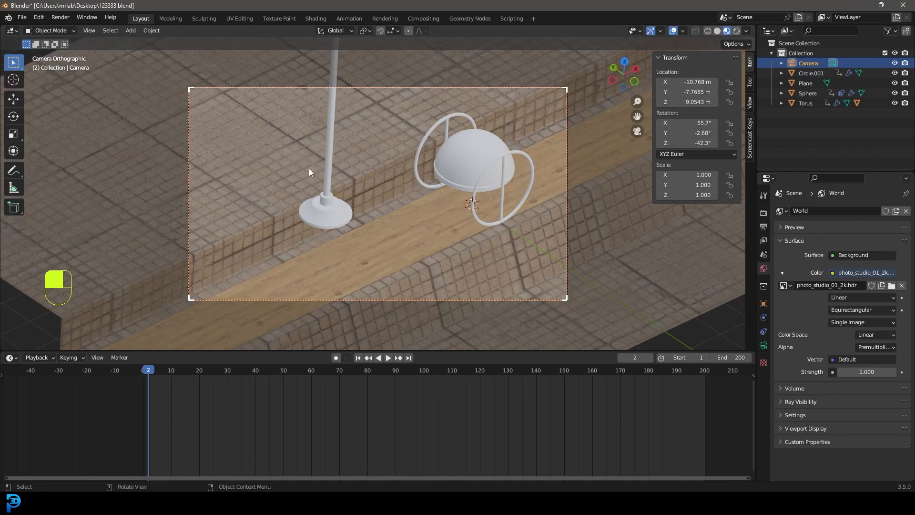
- Switch the viewport to rendered shading and add an area light raised vertically to about Z 5.06 m
{"action": "key", "text": "z"}
{"action": "left_click", "coordinate": [350, 116]}
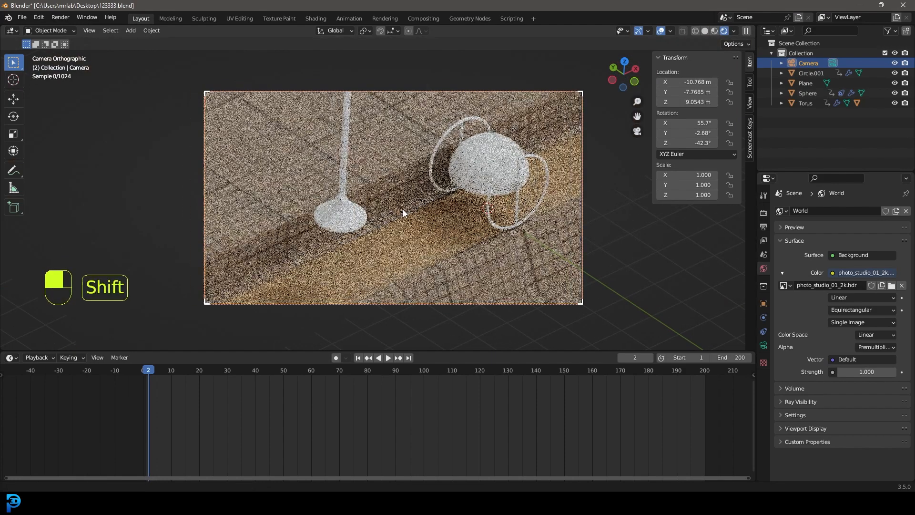
{"action": "key", "text": "shift+a"}
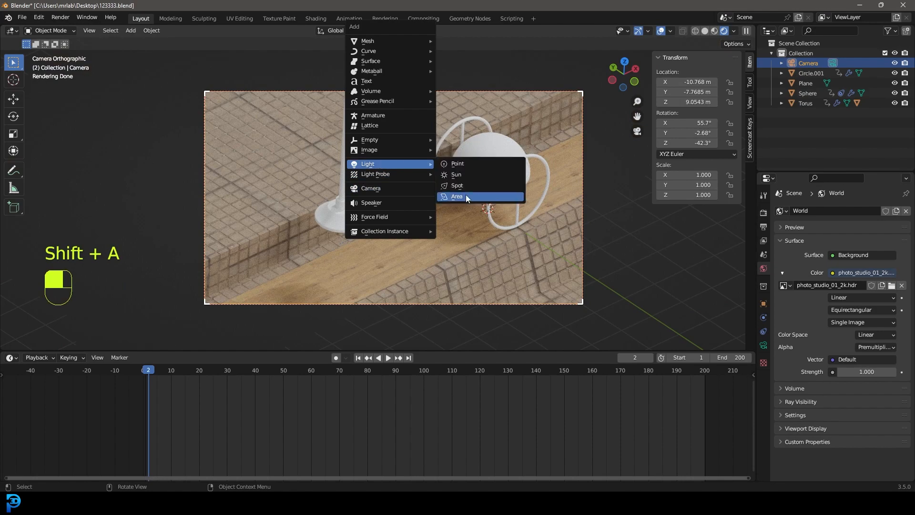
{"action": "left_click", "coordinate": [453, 194]}
{"action": "key", "text": "g"}
{"action": "key", "text": "z"}
{"action": "left_click", "coordinate": [471, 326]}
- Set the area light's power to about 508 W and size to about 4.39 m, and move it up to about Z 6 m
{"action": "key", "text": "z"}
{"action": "left_click", "coordinate": [611, 187]}
{"action": "left_click", "coordinate": [762, 344]}
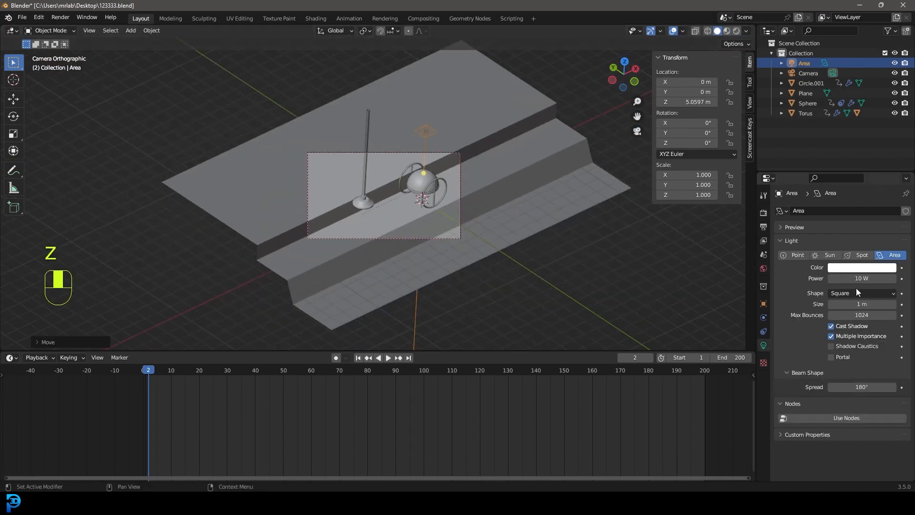
{"action": "mouse_move", "coordinate": [861, 278]}
{"action": "left_mouse_down"}
{"action": "mouse_move", "coordinate": [882, 278]}
{"action": "mouse_move", "coordinate": [877, 303]}
{"action": "left_mouse_up"}
{"action": "key", "text": "z"}
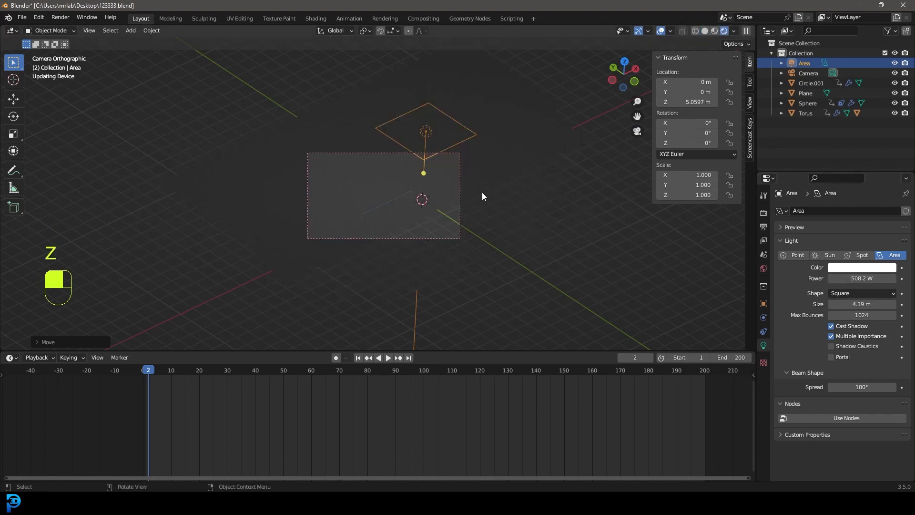
{"action": "key", "text": "g"}
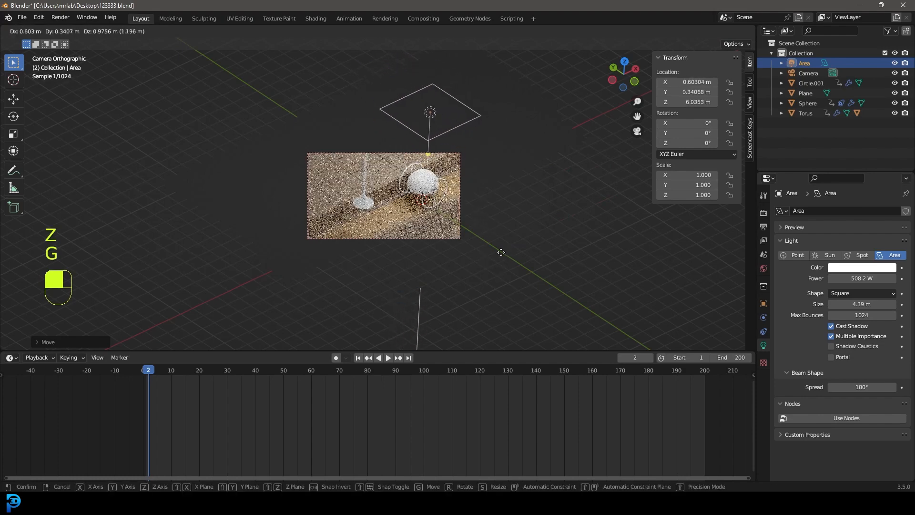
{"action": "left_click", "coordinate": [492, 243]}
- Duplicate the area light to about X -3.7, Y 5.4, Z 7.0 m and rotate the copy to about -32°, -18.9°, 31.5°
{"action": "key", "text": "shift+d"}
{"action": "left_click", "coordinate": [337, 249]}
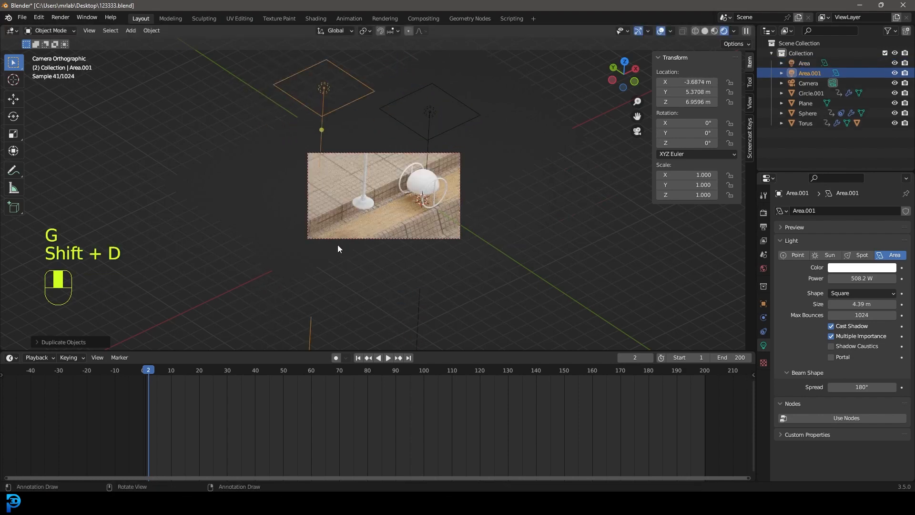
{"action": "key", "text": "r"}
{"action": "left_click", "coordinate": [456, 195]}
- Set the power of the duplicated area light to 1000 W
{"action": "key", "text": "KP_7"}
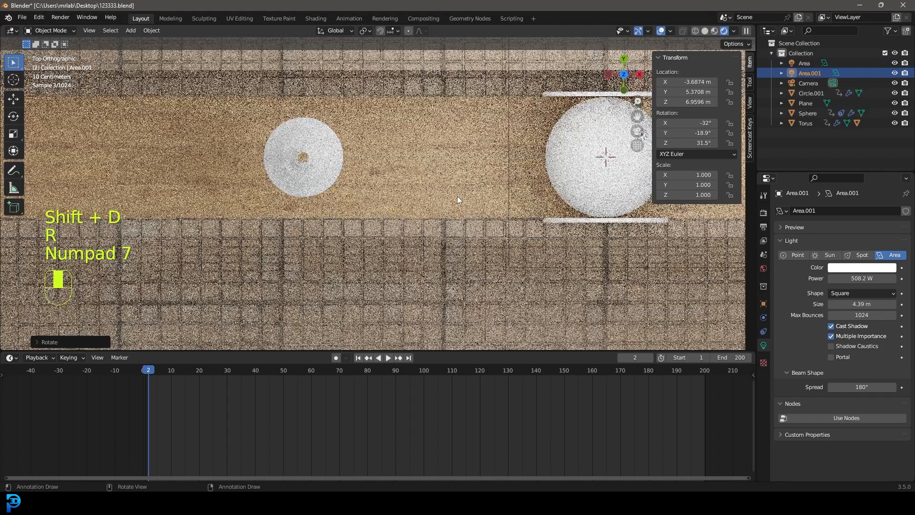
{"action": "left_click", "coordinate": [850, 277]}
{"action": "type", "text": "100"}
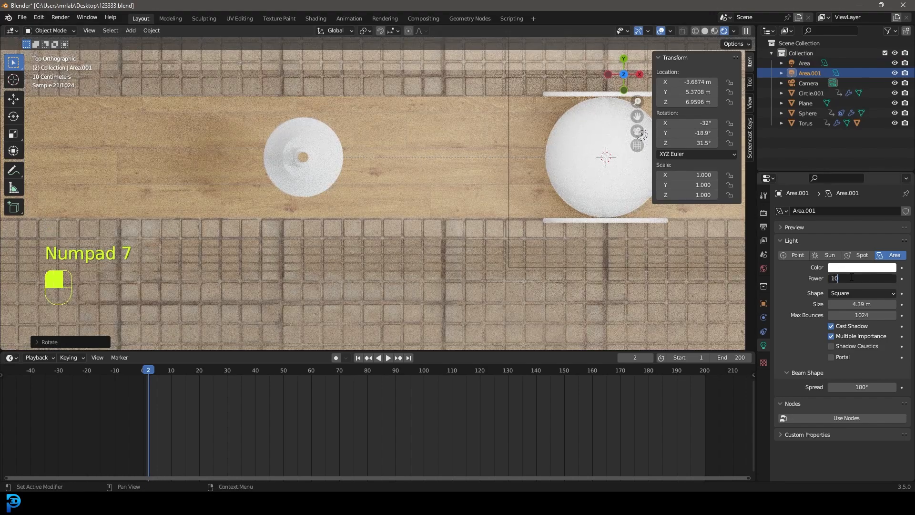
{"action": "key", "text": "Return"}
{"action": "left_click", "coordinate": [851, 278]}
{"action": "type", "text": "1"}
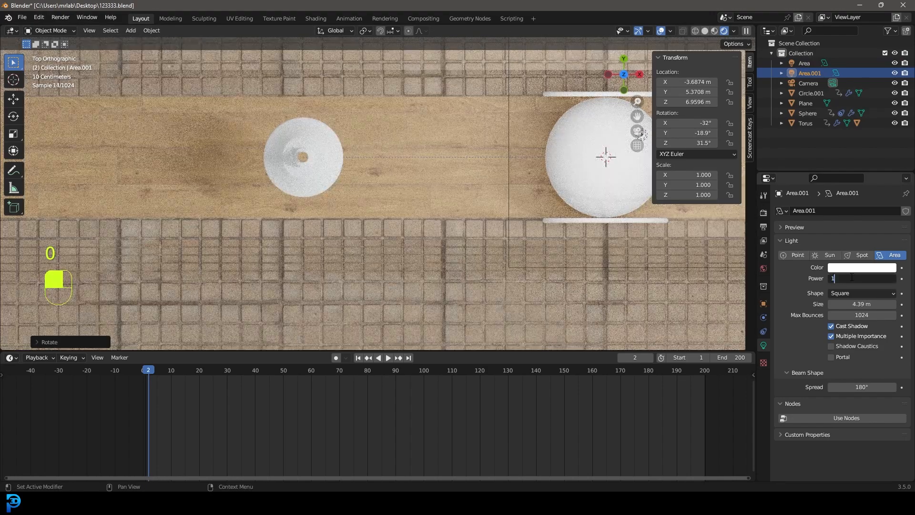
{"action": "type", "text": "00z"}
- In solid shading, duplicate the 1000 W area light to about X -10.2, Y 3.3, Z 7.2 m
{"action": "left_click", "coordinate": [416, 256]}
{"action": "mouse_move", "coordinate": [416, 256]}
{"action": "middle_mouse_down"}
{"action": "mouse_move", "coordinate": [413, 272]}
{"action": "mouse_move", "coordinate": [483, 160]}
{"action": "mouse_move", "coordinate": [442, 184]}
{"action": "mouse_move", "coordinate": [454, 204]}
{"action": "mouse_move", "coordinate": [492, 208]}
{"action": "middle_mouse_up"}
{"action": "key", "text": "shift+d"}
{"action": "left_click", "coordinate": [396, 191]}
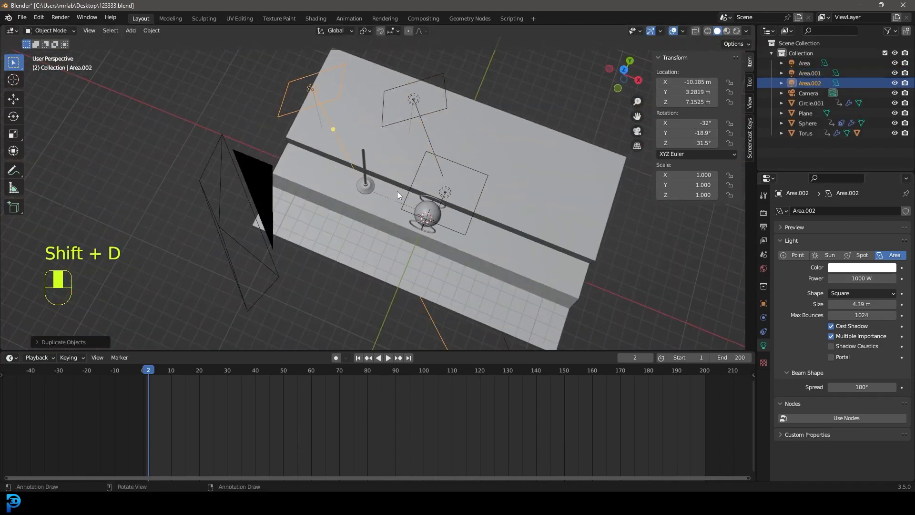
- Show the scene through the camera in rendered shading and save the file
{"action": "key", "text": "KP_0"}
{"action": "key", "text": "z"}
{"action": "left_click", "coordinate": [419, 128]}
{"action": "scroll", "coordinate": [421, 197], "scroll_direction": "up", "scroll_amount": 3}
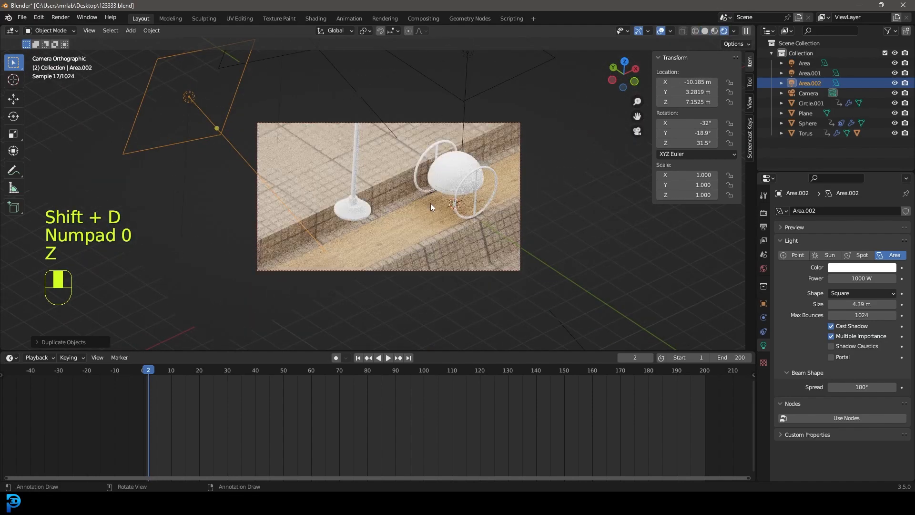
{"action": "scroll", "coordinate": [430, 203], "scroll_direction": "up", "scroll_amount": 2}
{"action": "key", "text": "ctrl+s"}
{"action": "key", "text": "ctrl+s"}
- Give the Torus rings a new material with metallic 1 and roughness about 0.168
{"action": "scroll", "coordinate": [519, 166], "scroll_direction": "up", "scroll_amount": 2}
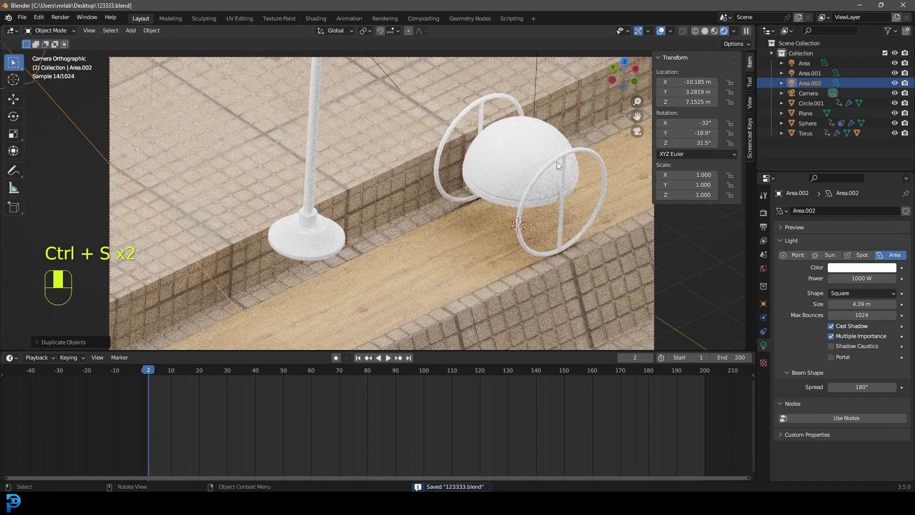
{"action": "left_click", "coordinate": [557, 162]}
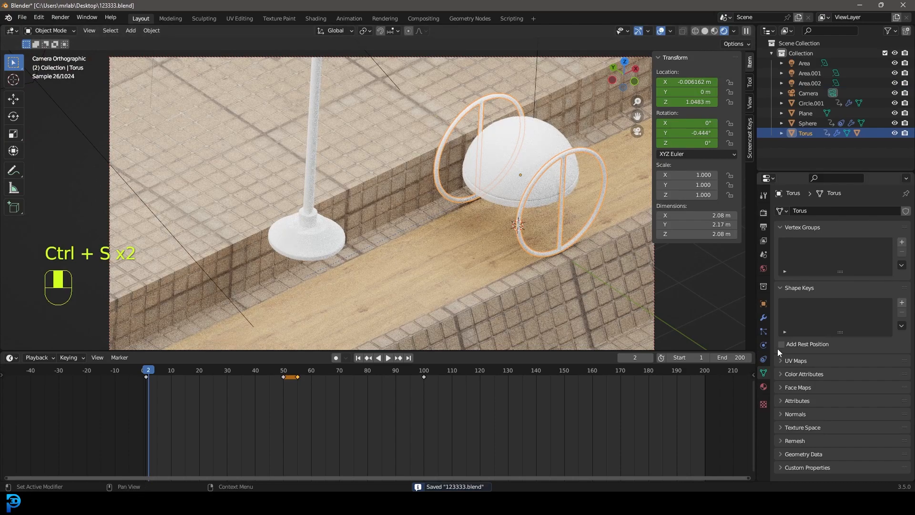
{"action": "left_click", "coordinate": [763, 386]}
{"action": "left_click", "coordinate": [835, 251]}
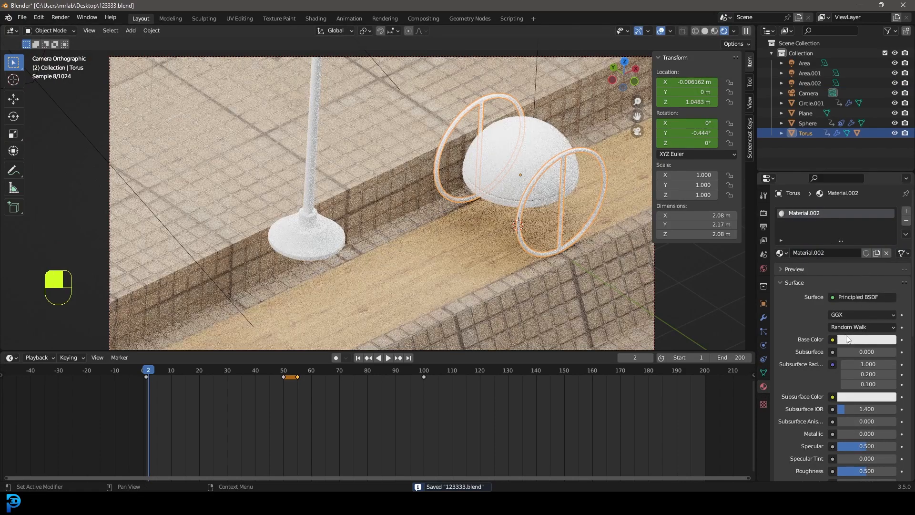
{"action": "left_click", "coordinate": [866, 433]}
{"action": "type", "text": "1"}
{"action": "key", "text": "Return"}
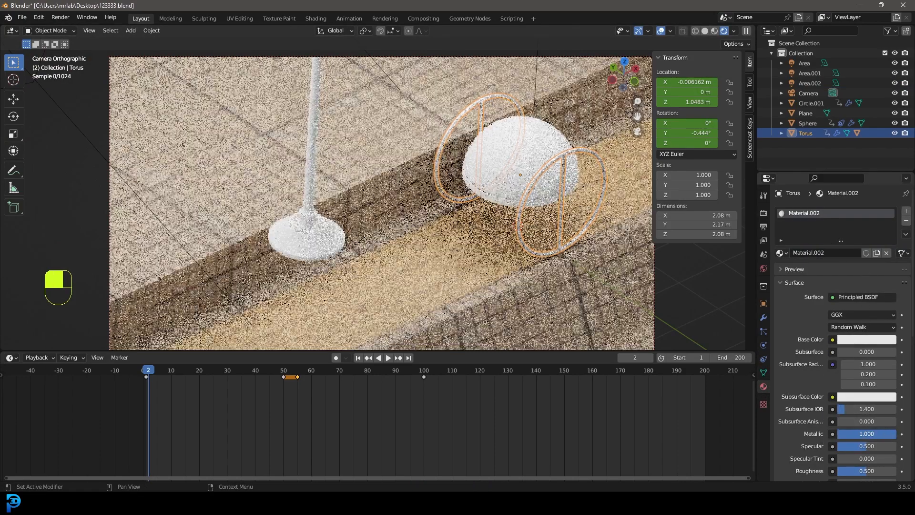
{"action": "scroll", "coordinate": [908, 444], "scroll_direction": "down", "scroll_amount": 3}
{"action": "left_click_drag", "start_coordinate": [874, 415], "coordinate": [841, 412]}
- Change the base color of the rings' material to a bright copper-tan tone and deselect the rings
{"action": "left_click", "coordinate": [855, 282]}
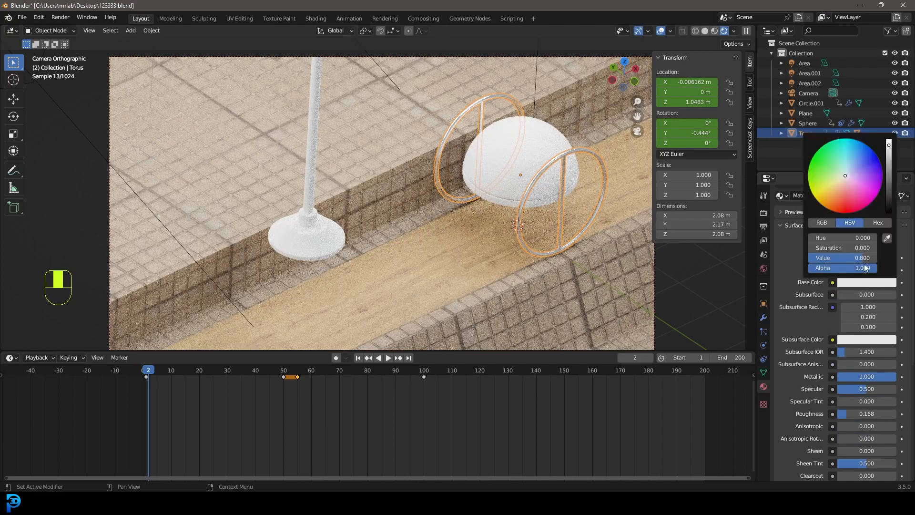
{"action": "left_click_drag", "start_coordinate": [887, 163], "coordinate": [889, 150]}
{"action": "left_click_drag", "start_coordinate": [845, 176], "coordinate": [839, 185]}
{"action": "key", "text": "alt+a"}
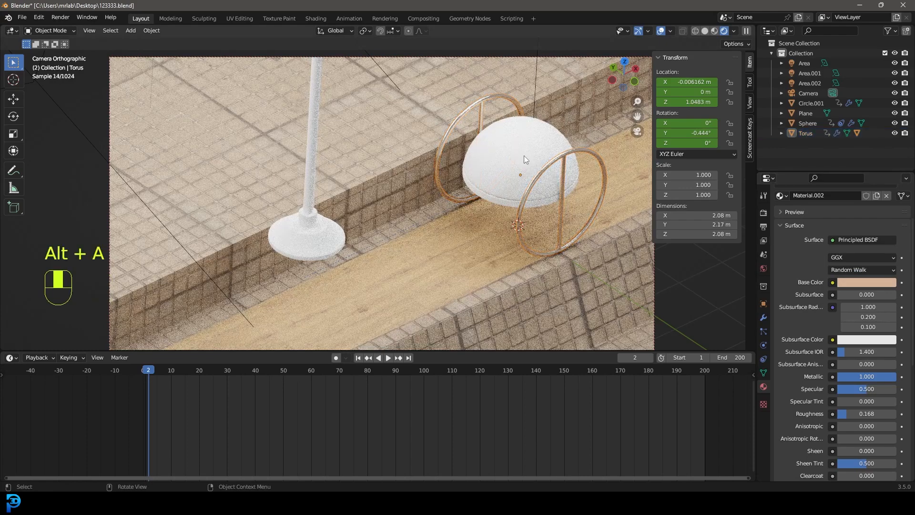
- Assign the rings' existing material, Material.002, to the arm with the round base and rename the material as brass
{"action": "left_click", "coordinate": [314, 221]}
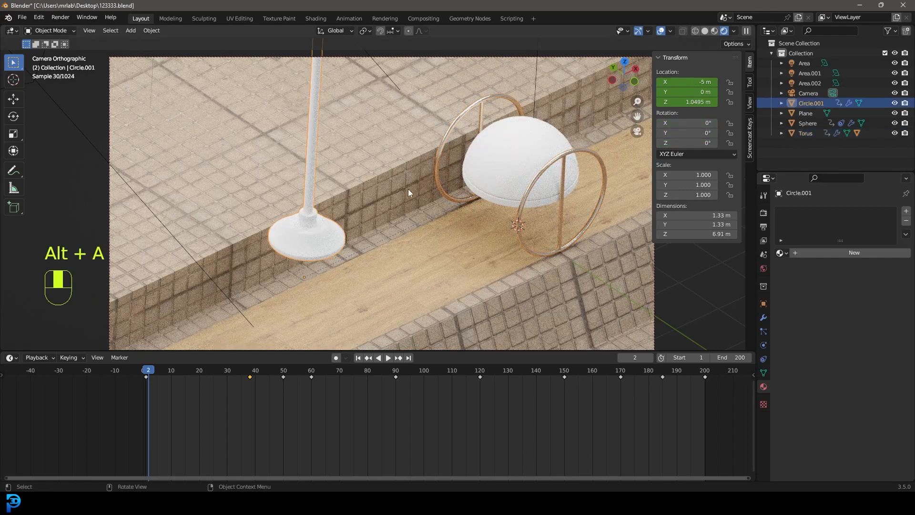
{"action": "left_click", "coordinate": [781, 252]}
{"action": "left_click", "coordinate": [711, 297]}
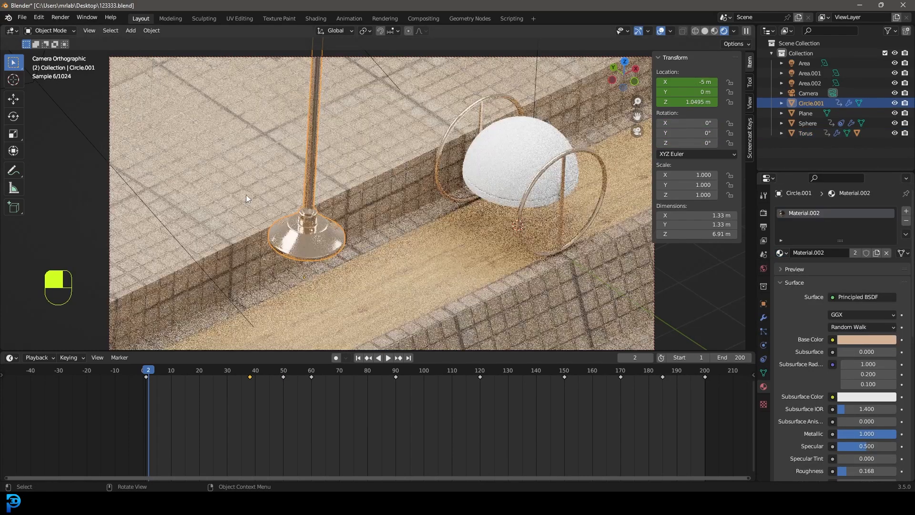
{"action": "left_click", "coordinate": [807, 251]}
{"action": "type", "text": "b"}
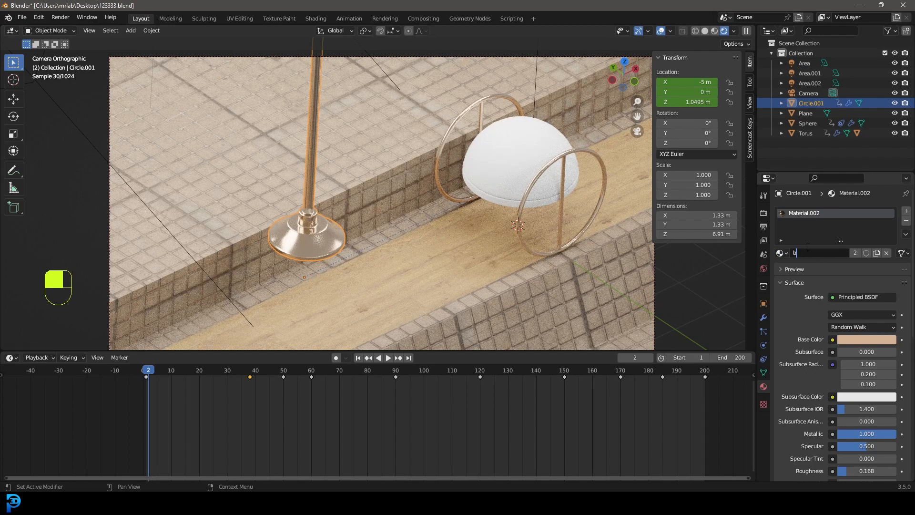
{"action": "type", "text": "rass"}
{"action": "key", "text": "Return"}
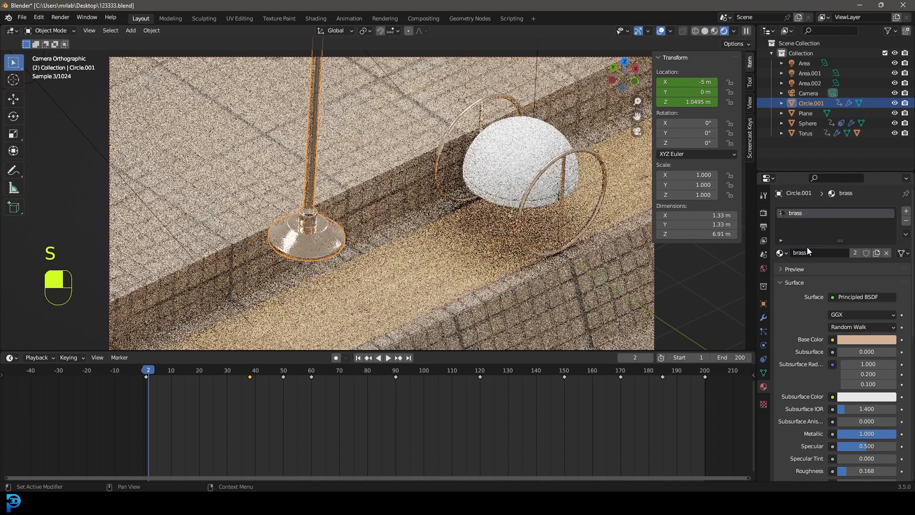
- Raise the brass material's roughness to about 0.328 and deselect the arm
{"action": "scroll", "coordinate": [861, 405], "scroll_direction": "down", "scroll_amount": 2}
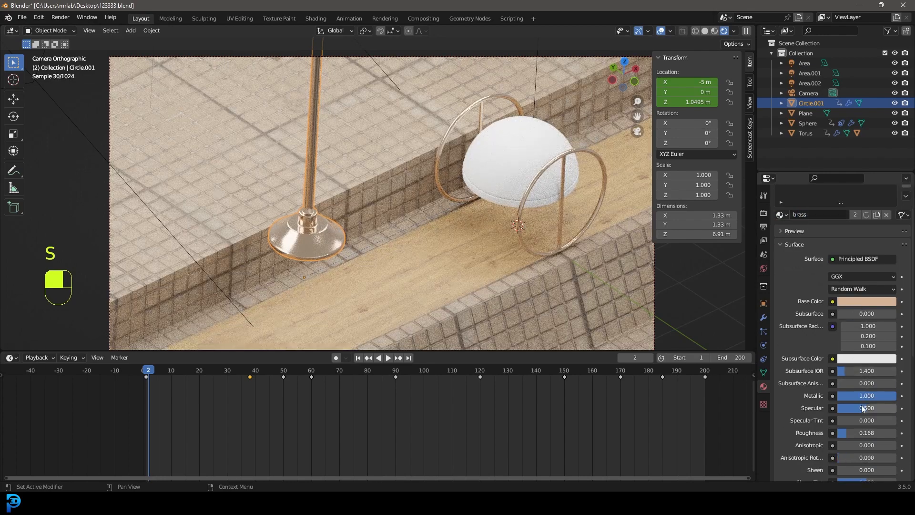
{"action": "left_click_drag", "start_coordinate": [853, 433], "coordinate": [872, 432]}
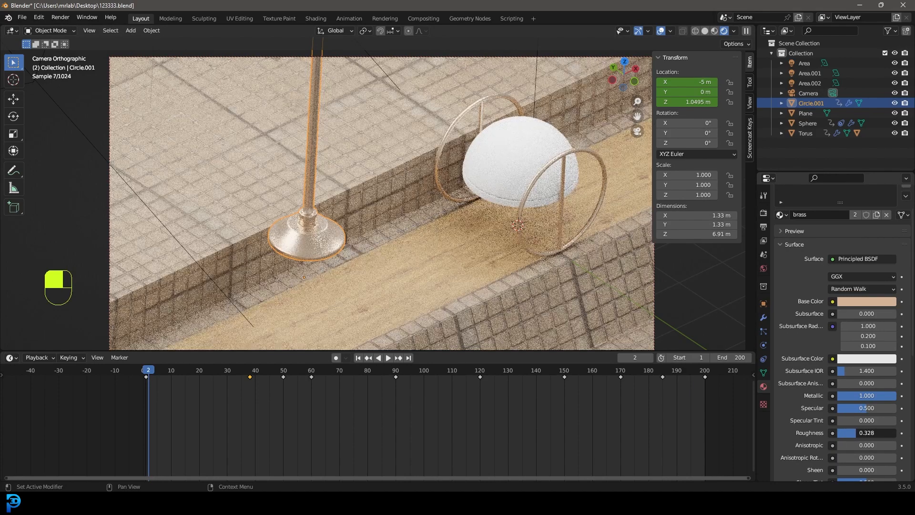
{"action": "key", "text": "alt+a"}
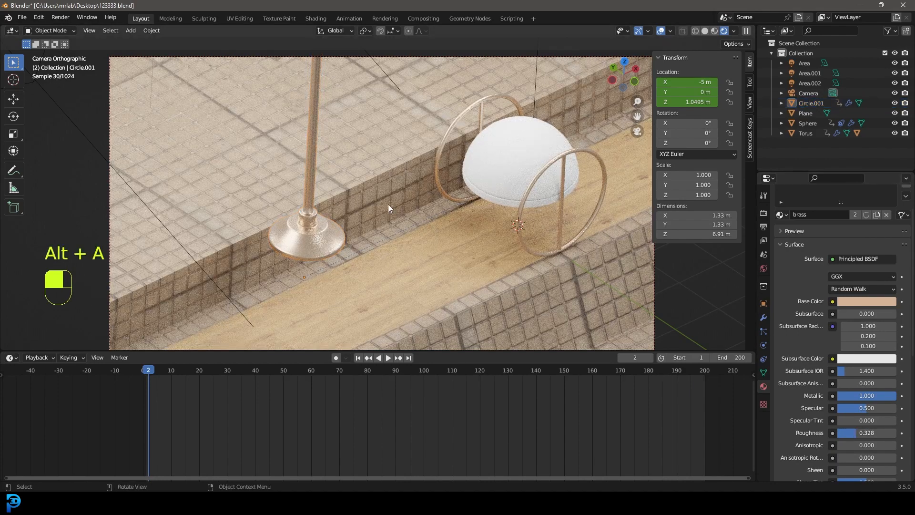
- Assign the existing laminate_floor_03 material to the flat ring disc beneath the white dome
{"action": "left_click", "coordinate": [497, 201]}
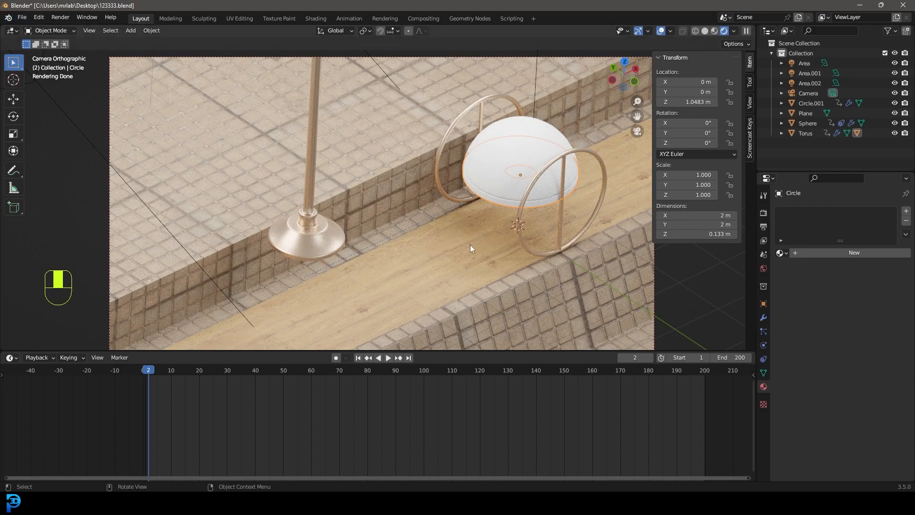
{"action": "scroll", "coordinate": [472, 243], "scroll_direction": "up", "scroll_amount": 1}
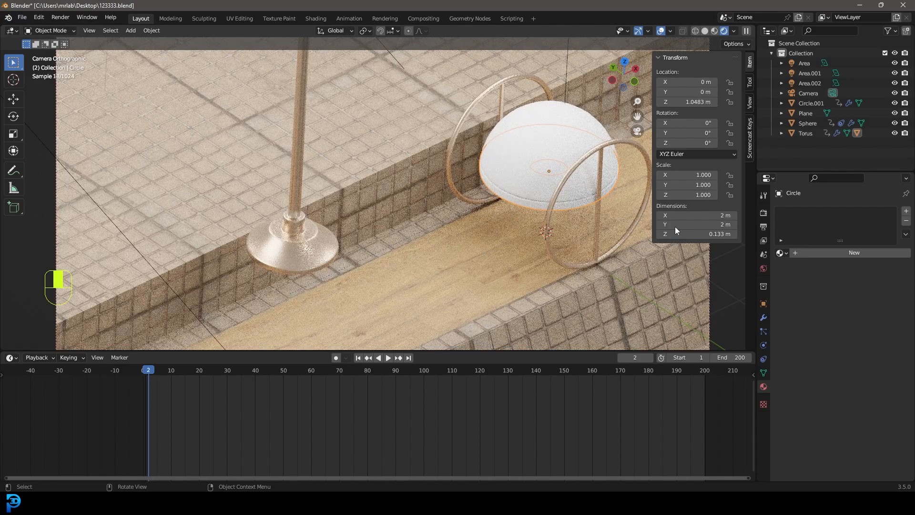
{"action": "left_click", "coordinate": [780, 252]}
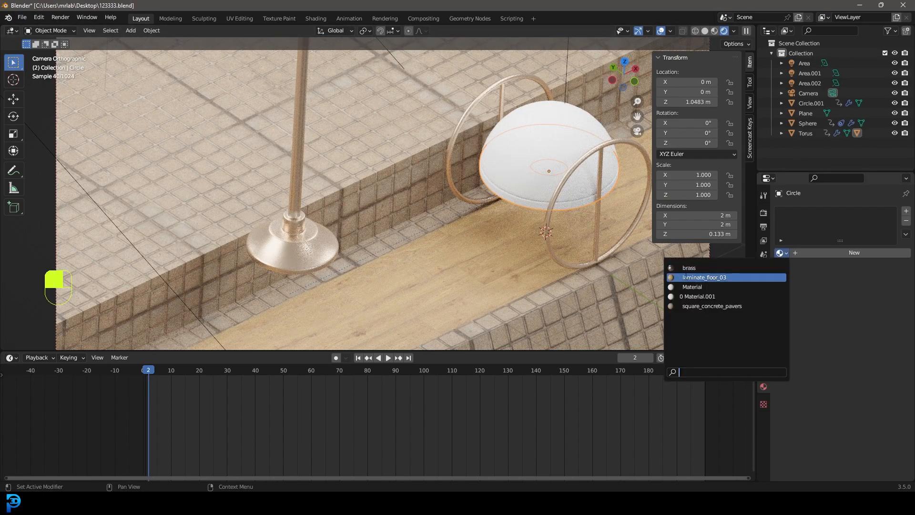
{"action": "left_click", "coordinate": [722, 278]}
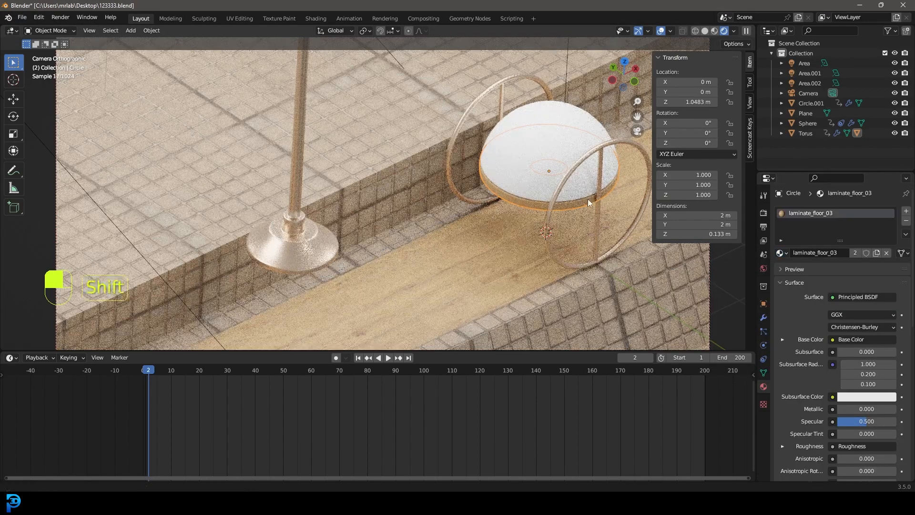
- In the UV Editing workspace, unwrap all of the disc's faces with Smart UV Project
{"action": "middle_click_drag", "start_coordinate": [587, 203], "coordinate": [543, 197], "text": "shift"}
{"action": "scroll", "coordinate": [542, 197], "scroll_direction": "up", "scroll_amount": 1}
{"action": "key", "text": "z"}
{"action": "left_click", "coordinate": [608, 198]}
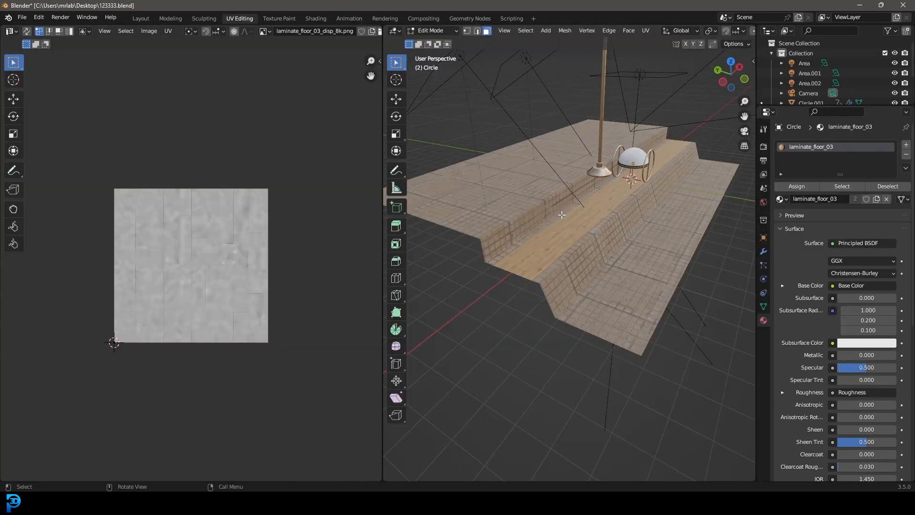
{"action": "mouse_move", "coordinate": [563, 213]}
{"action": "middle_mouse_down"}
{"action": "mouse_move", "coordinate": [667, 205]}
{"action": "mouse_move", "coordinate": [595, 183]}
{"action": "middle_mouse_up"}
{"action": "scroll", "coordinate": [667, 205], "scroll_direction": "up", "scroll_amount": 4}
{"action": "key", "text": "z"}
{"action": "left_click", "coordinate": [532, 190]}
{"action": "middle_click_drag", "start_coordinate": [513, 99], "coordinate": [600, 237], "text": "shift"}
{"action": "key", "text": "a"}
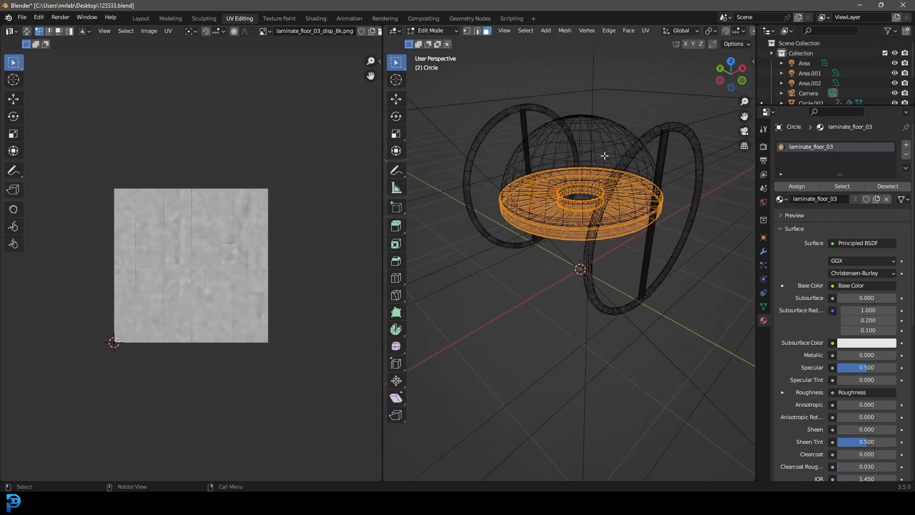
{"action": "key", "text": "u"}
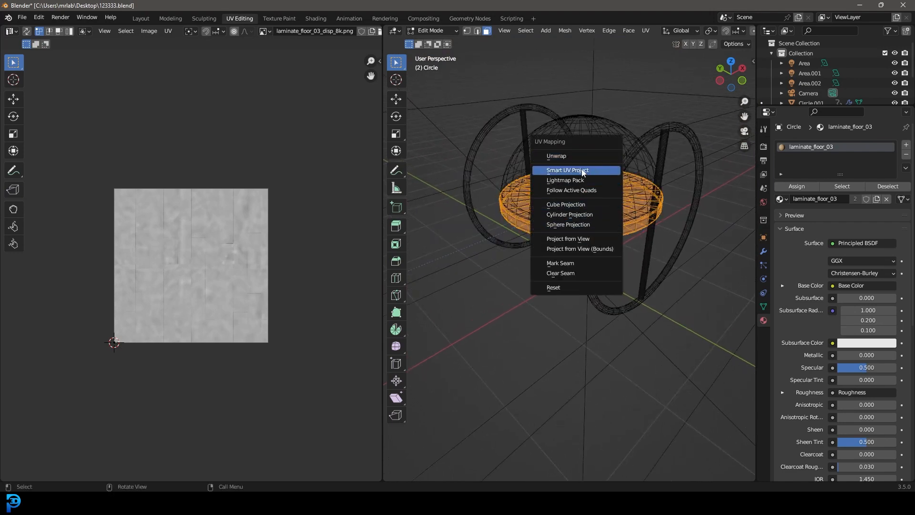
{"action": "left_click", "coordinate": [593, 172]}
{"action": "left_click", "coordinate": [606, 259]}
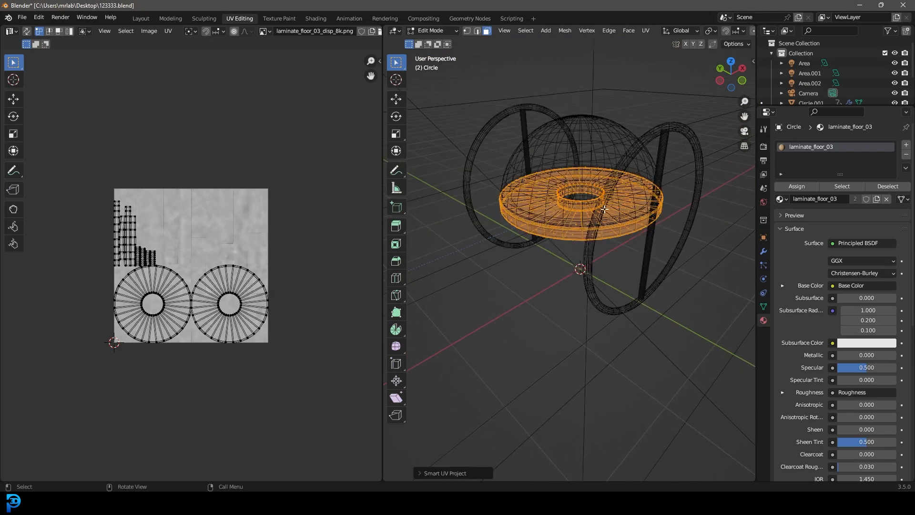
- Leave Edit Mode and check the disc's wood texture in Material Preview, up close and through the camera
{"action": "key", "text": "Tab"}
{"action": "key", "text": "z"}
{"action": "left_click", "coordinate": [597, 257]}
{"action": "scroll", "coordinate": [581, 225], "scroll_direction": "up", "scroll_amount": 5}
{"action": "scroll", "coordinate": [593, 233], "scroll_direction": "down", "scroll_amount": 5}
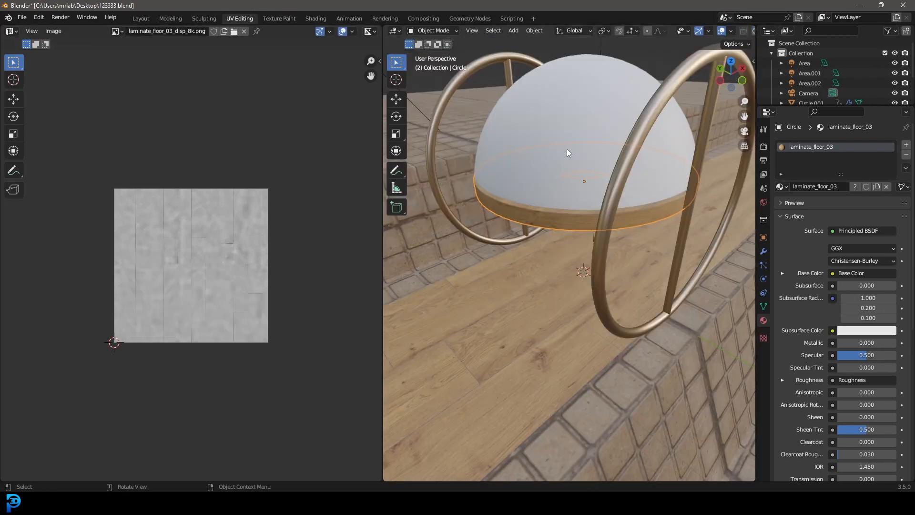
{"action": "key", "text": "KP_0"}
{"action": "scroll", "coordinate": [603, 219], "scroll_direction": "up", "scroll_amount": 3}
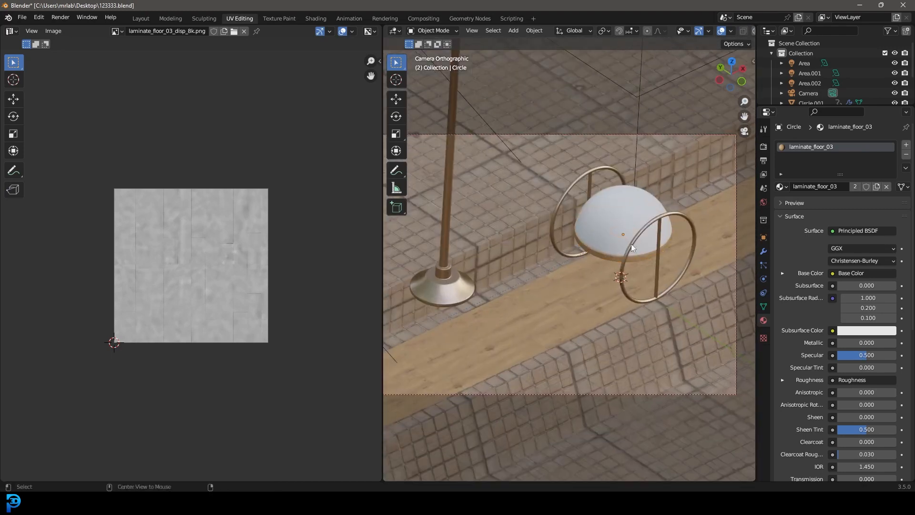
{"action": "scroll", "coordinate": [629, 200], "scroll_direction": "up", "scroll_amount": 2}
- Give the Sphere dome a new material with a green base color, hue 0.340 and saturation 0.812, in the Layout workspace
{"action": "left_click", "coordinate": [657, 193]}
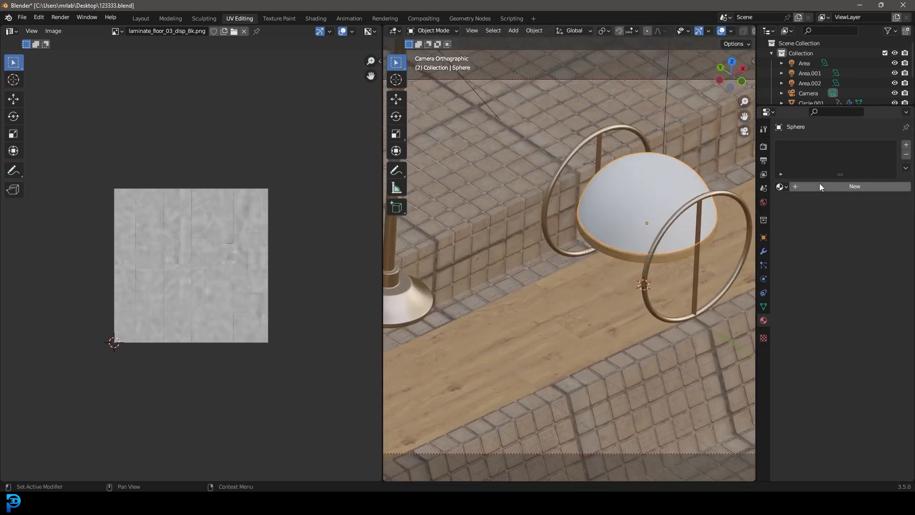
{"action": "left_click", "coordinate": [141, 18]}
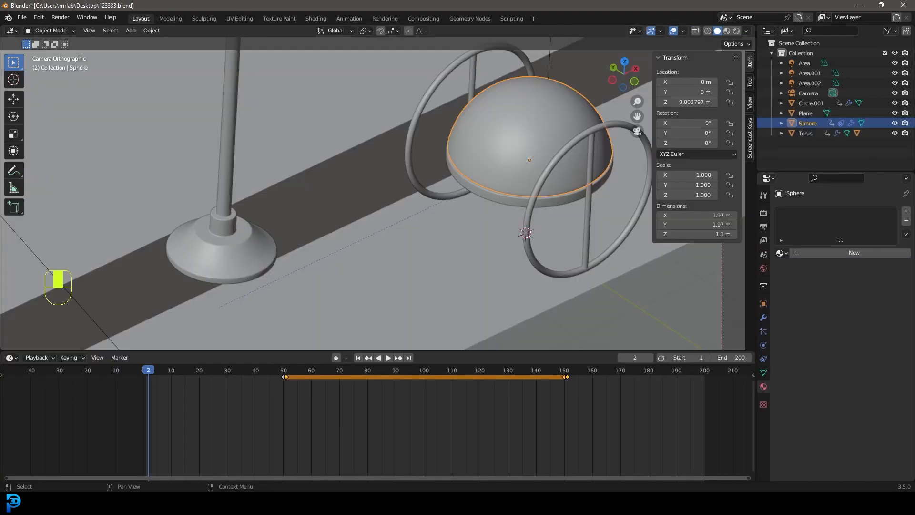
{"action": "left_click", "coordinate": [833, 251]}
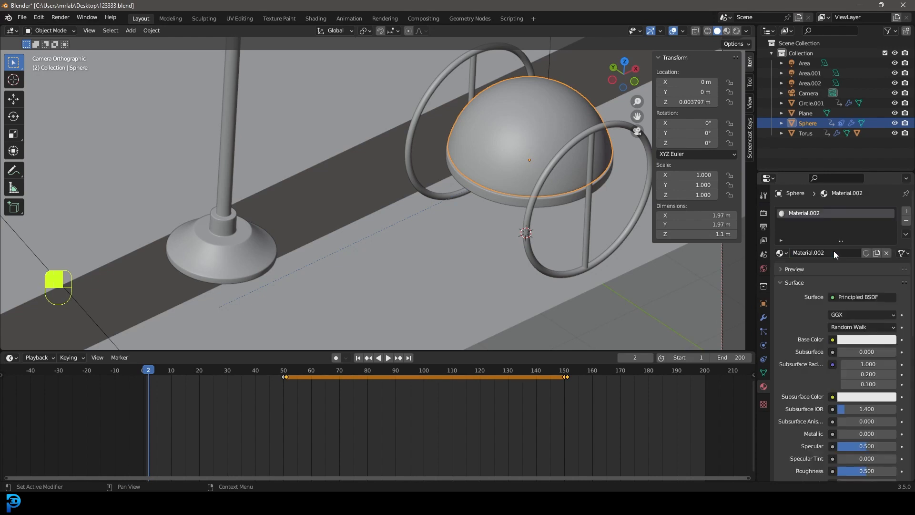
{"action": "left_click", "coordinate": [854, 339]}
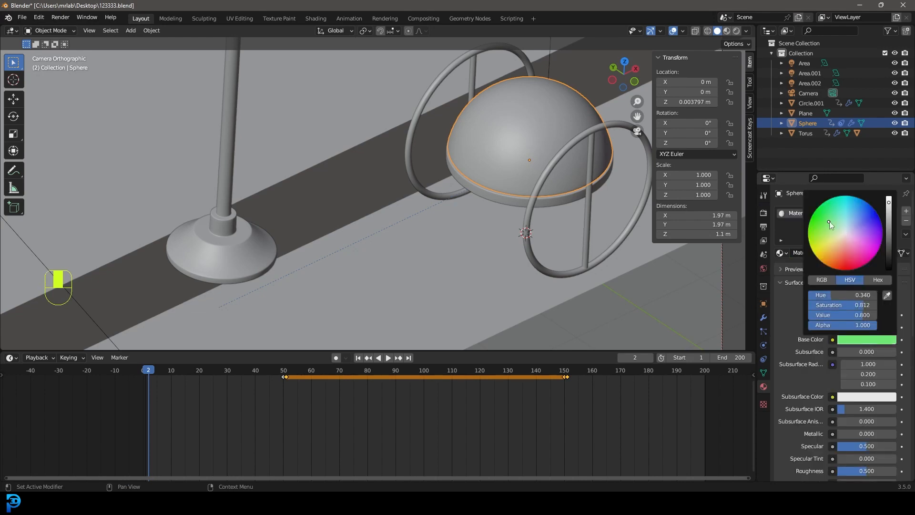
- Turn the dome's material into glass with transmission 1 and roughness 0.084, and show it in rendered shading with nothing selected
{"action": "scroll", "coordinate": [810, 422], "scroll_direction": "down", "scroll_amount": 9}
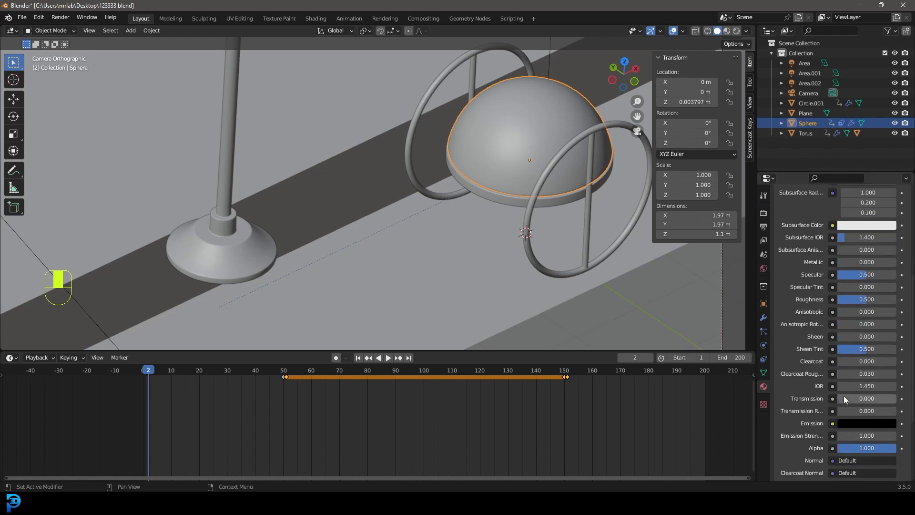
{"action": "scroll", "coordinate": [794, 285], "scroll_direction": "up", "scroll_amount": 1}
{"action": "left_click_drag", "start_coordinate": [866, 318], "coordinate": [841, 318]}
{"action": "key", "text": "z"}
{"action": "left_click", "coordinate": [478, 162]}
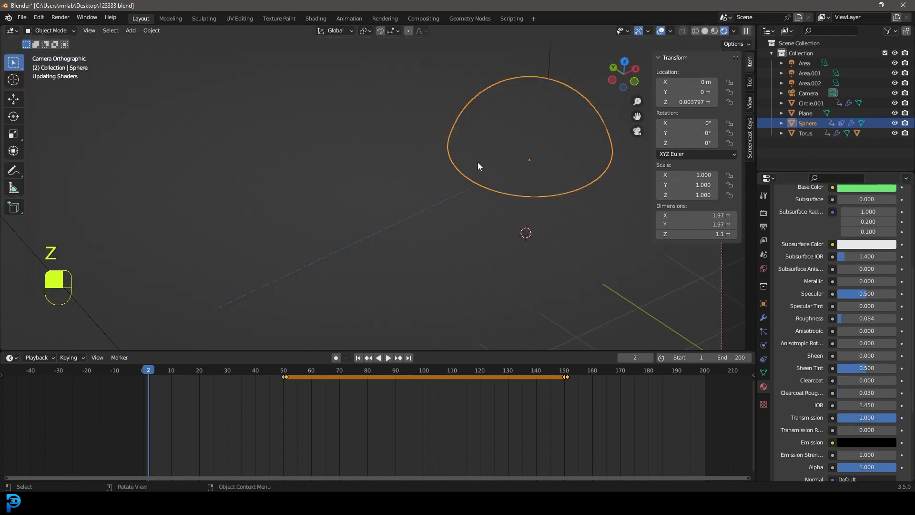
{"action": "key", "text": "alt+a"}
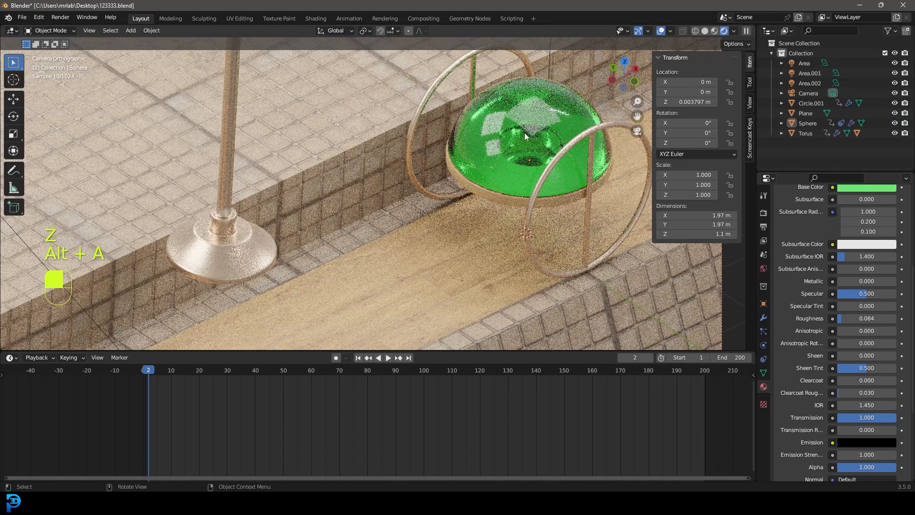
- Shift the dome material's base color to a slightly yellower, less saturated green
{"action": "scroll", "coordinate": [822, 226], "scroll_direction": "up", "scroll_amount": 3}
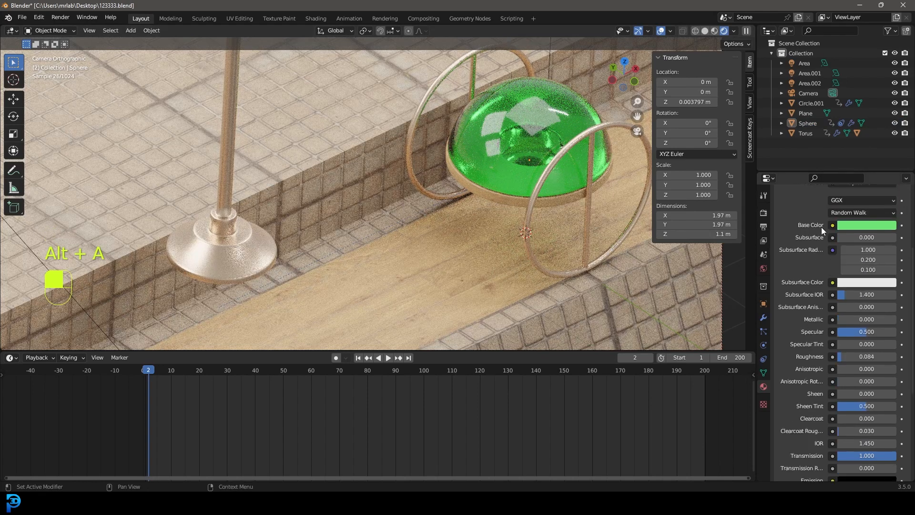
{"action": "left_click", "coordinate": [867, 244]}
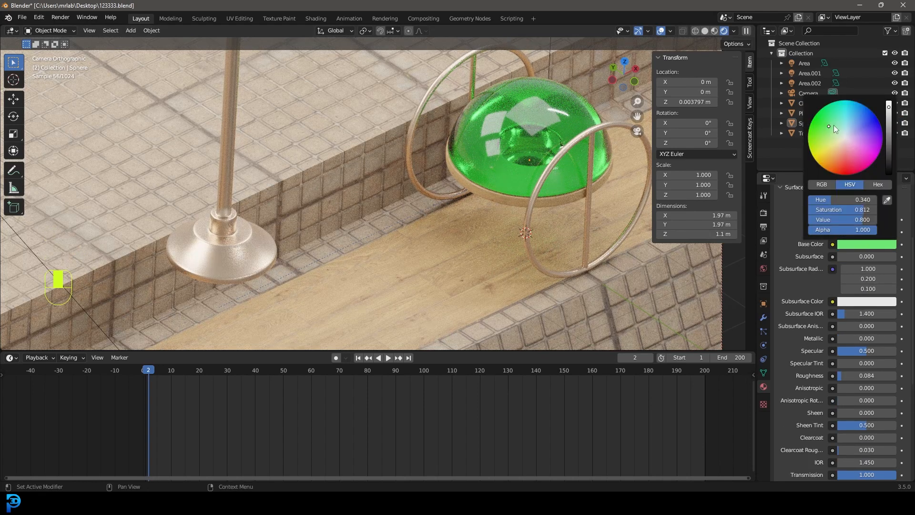
{"action": "left_click_drag", "start_coordinate": [830, 123], "coordinate": [828, 128]}
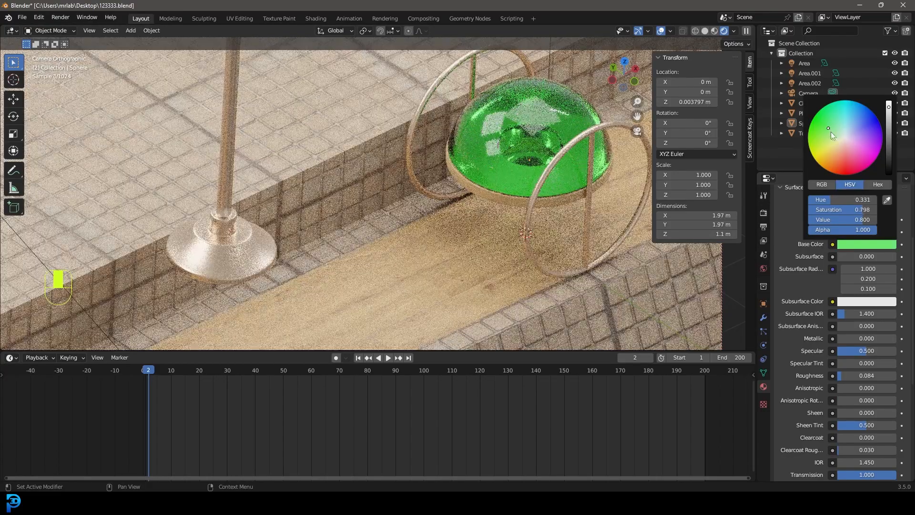
{"action": "left_click", "coordinate": [827, 131]}
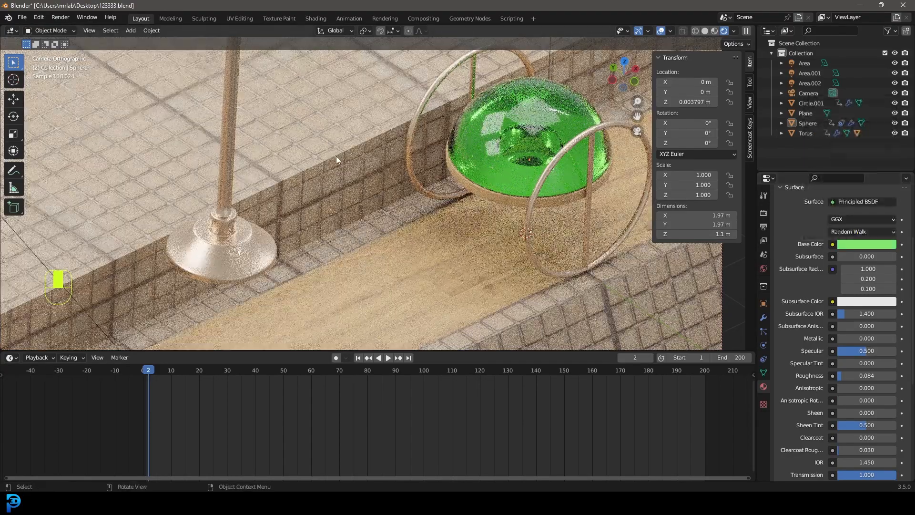
- Select the dome, return the viewport to solid shading and save the file
{"action": "scroll", "coordinate": [336, 155], "scroll_direction": "down", "scroll_amount": 5}
{"action": "left_click", "coordinate": [415, 176]}
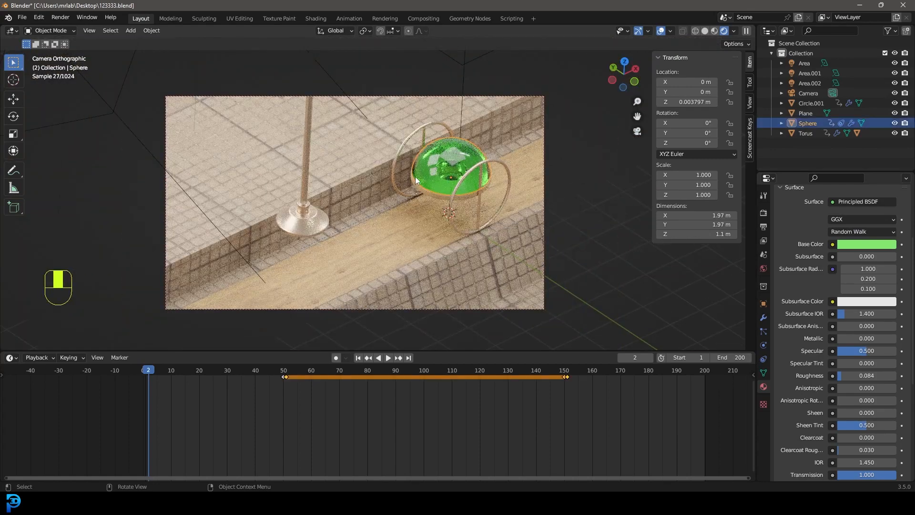
{"action": "key", "text": "z"}
{"action": "key", "text": "ctrl+s"}
{"action": "key", "text": "ctrl+s"}
- Add a lengthwise loop cut to the Plane's wide upper level, slid close to its edge above the wood strip
{"action": "middle_click_drag", "start_coordinate": [469, 164], "coordinate": [367, 175]}
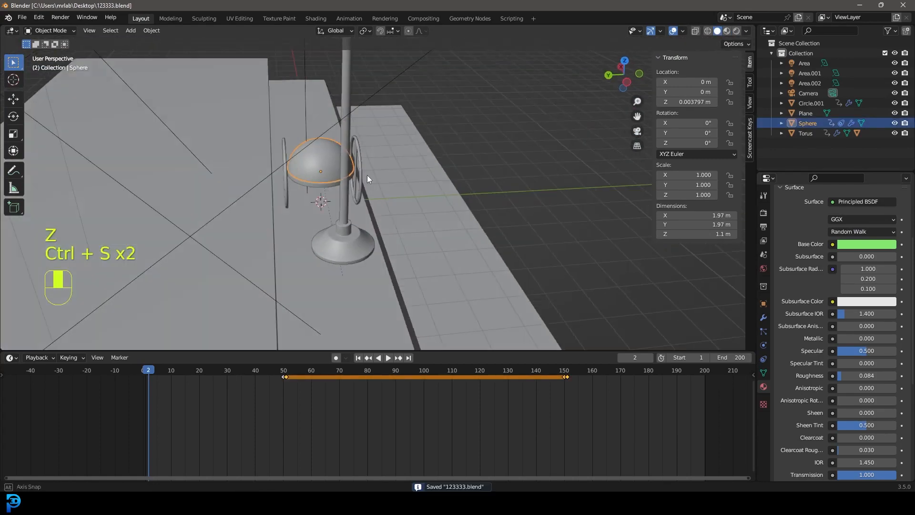
{"action": "scroll", "coordinate": [279, 254], "scroll_direction": "down", "scroll_amount": 4}
{"action": "middle_click_drag", "start_coordinate": [279, 254], "coordinate": [329, 180]}
{"action": "left_click", "coordinate": [316, 183]}
{"action": "key", "text": "Tab"}
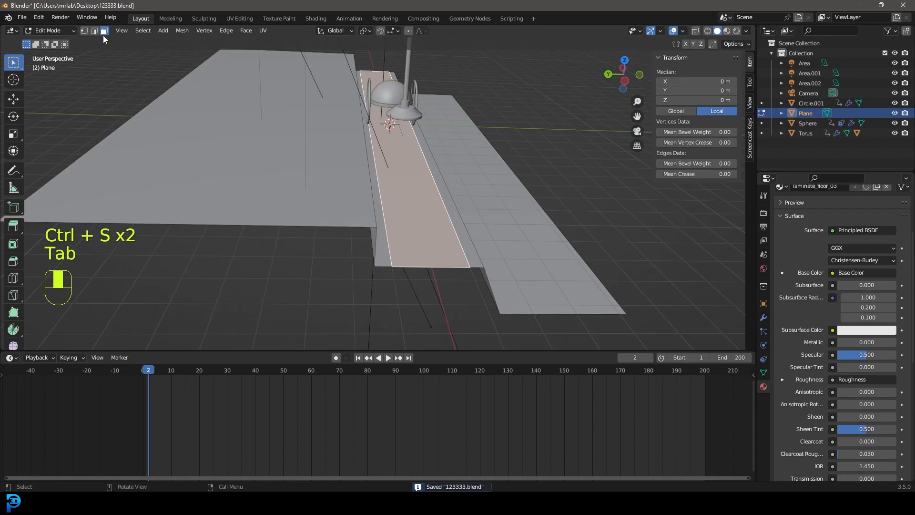
{"action": "left_click", "coordinate": [94, 31]}
{"action": "key", "text": "ctrl+r"}
{"action": "left_click", "coordinate": [336, 223]}
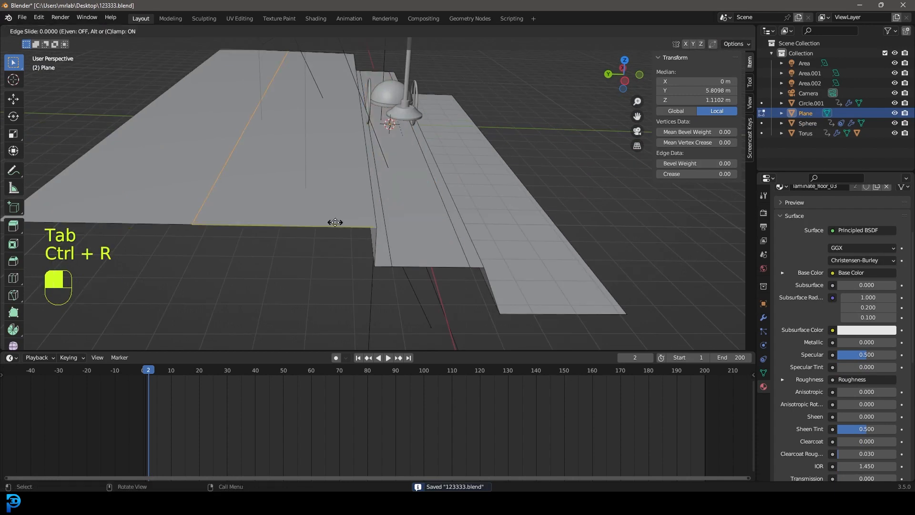
{"action": "left_click", "coordinate": [518, 281]}
- Add a second lengthwise loop cut through the middle of the Plane's upper level
{"action": "key", "text": "ctrl+r"}
{"action": "left_click", "coordinate": [256, 225]}
{"action": "left_click", "coordinate": [257, 225]}
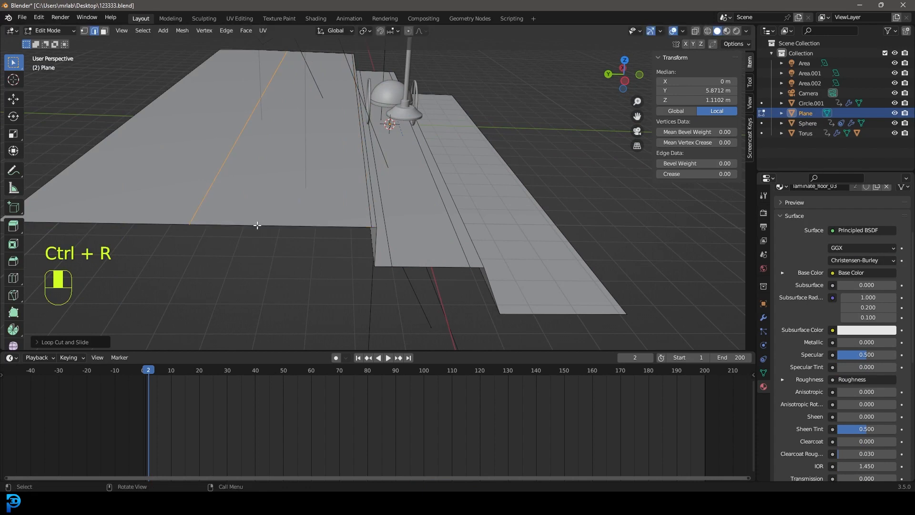
- Extrude the face between the two new loop cuts downward by about 0.22 m
{"action": "left_click", "coordinate": [104, 31]}
{"action": "left_click", "coordinate": [324, 153]}
{"action": "key", "text": "e"}
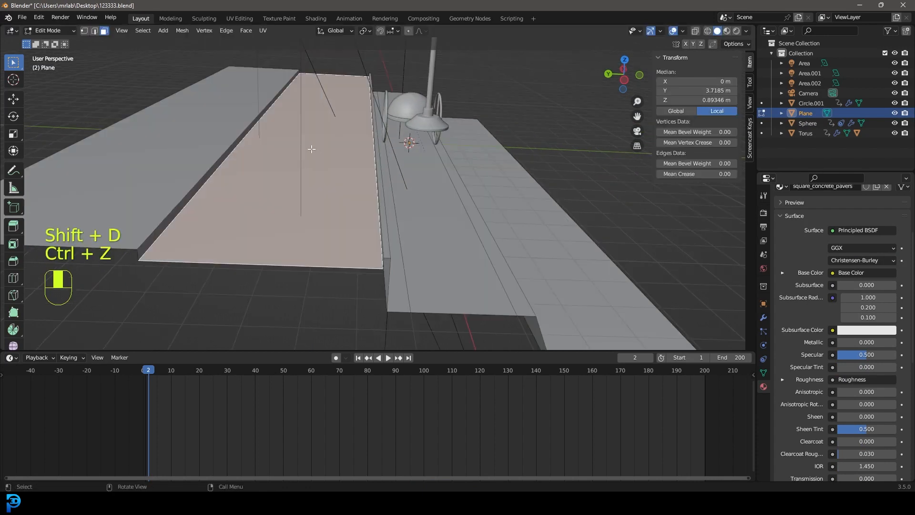
- Separate the recessed face from the Plane into its own object and return to Object Mode
{"action": "key", "text": "g"}
{"action": "right_click", "coordinate": [316, 139]}
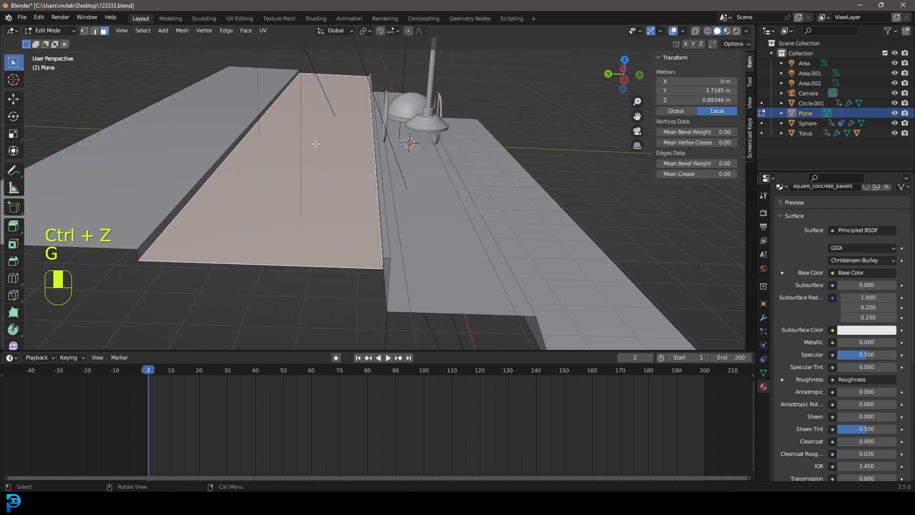
{"action": "key", "text": "p"}
{"action": "left_click", "coordinate": [313, 143]}
{"action": "key", "text": "Tab"}
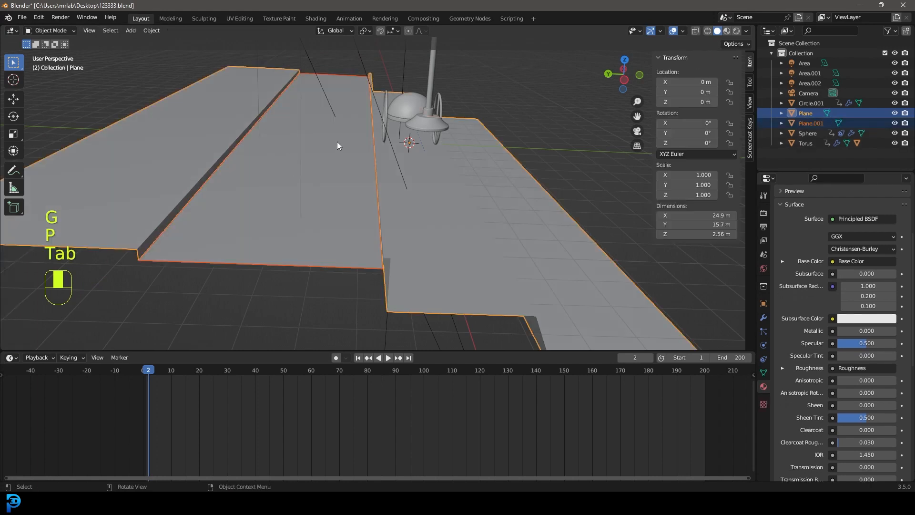
- Remove both inherited material slots from the separated strip and give it a new material named grass
{"action": "left_click", "coordinate": [330, 147]}
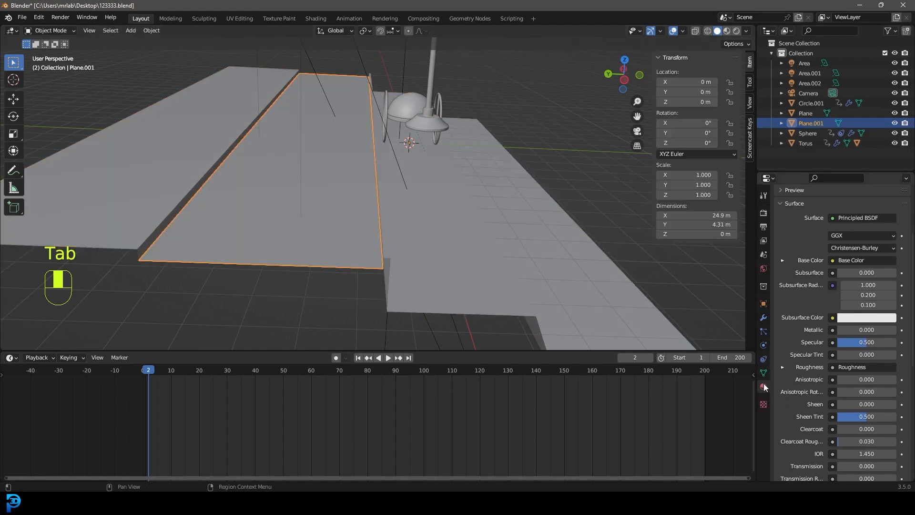
{"action": "scroll", "coordinate": [810, 296], "scroll_direction": "up", "scroll_amount": 5}
{"action": "left_click", "coordinate": [906, 221]}
{"action": "left_click", "coordinate": [906, 221]}
{"action": "left_click", "coordinate": [834, 253]}
{"action": "left_click", "coordinate": [815, 252]}
{"action": "type", "text": "grass"}
{"action": "key", "text": "Return"}
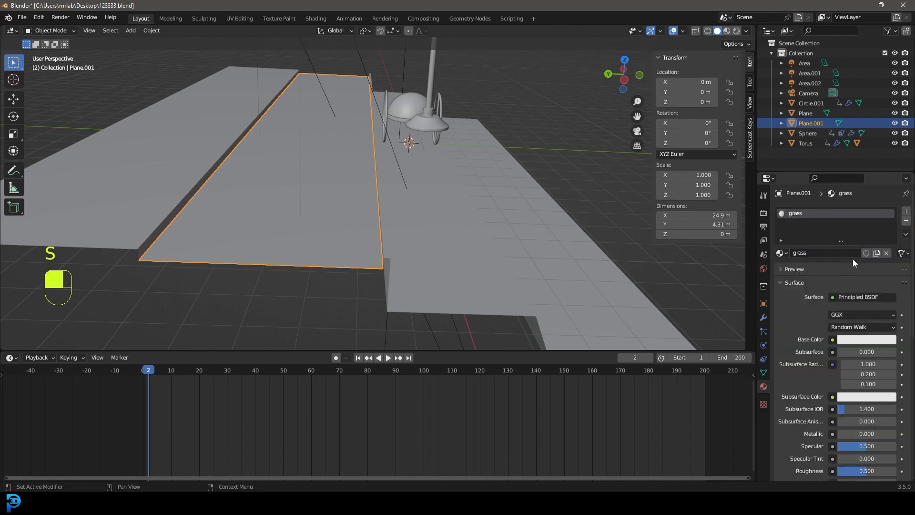
- Load green-grass-texture-full-frame.jpg from the Desktop as an image texture for the grass material's base color
{"action": "left_click", "coordinate": [833, 339]}
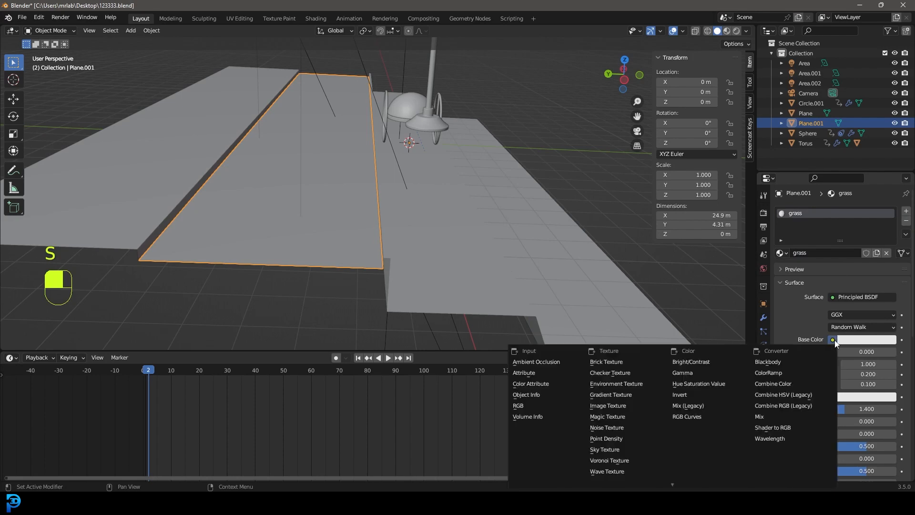
{"action": "left_click", "coordinate": [631, 399]}
{"action": "left_click", "coordinate": [877, 353]}
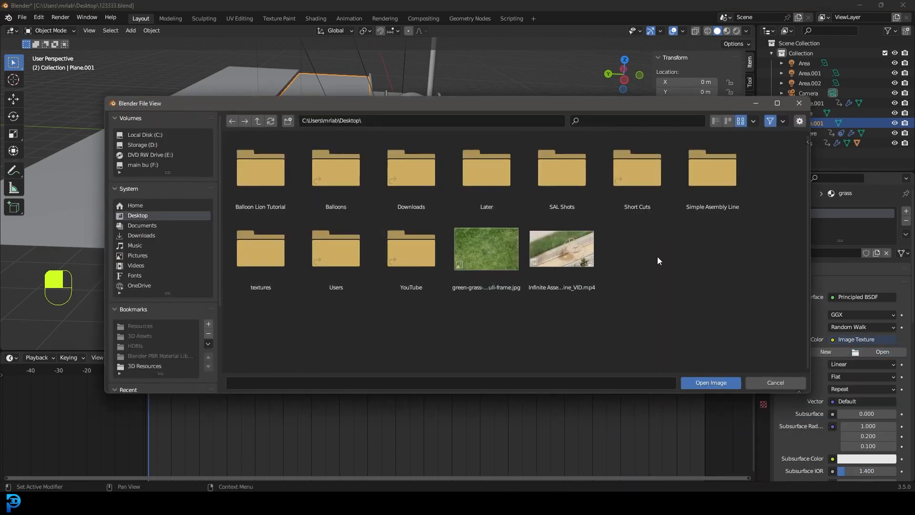
{"action": "left_click", "coordinate": [490, 243]}
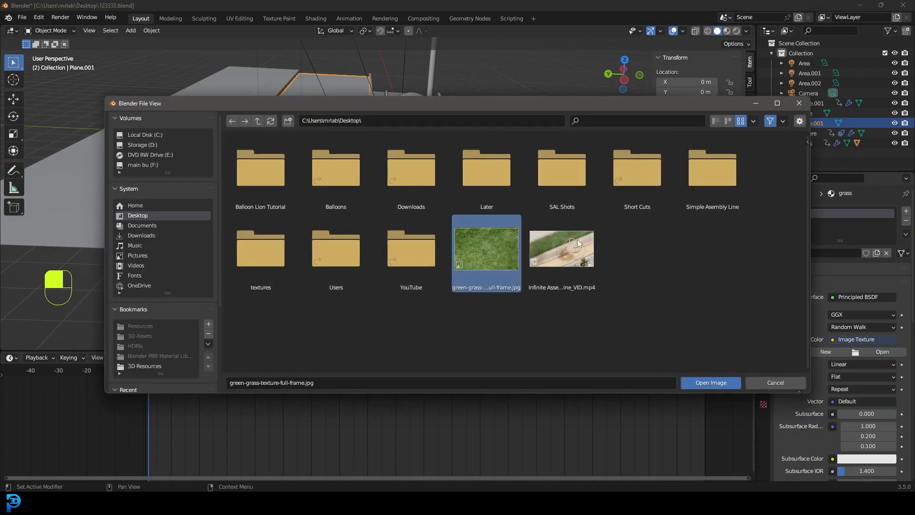
{"action": "left_click", "coordinate": [706, 382]}
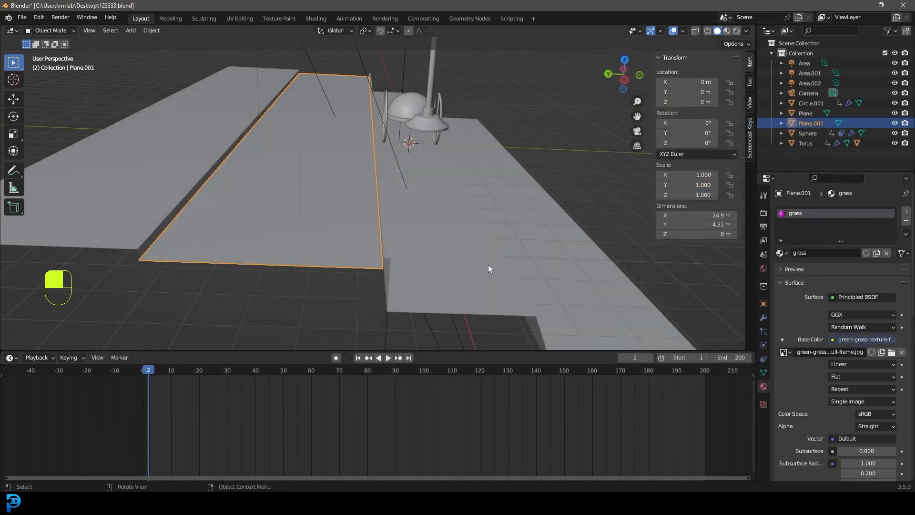
- Preview the scene's materials in the viewport and examine the grass texture on the recessed strip
{"action": "key", "text": "z"}
{"action": "left_click", "coordinate": [380, 233]}
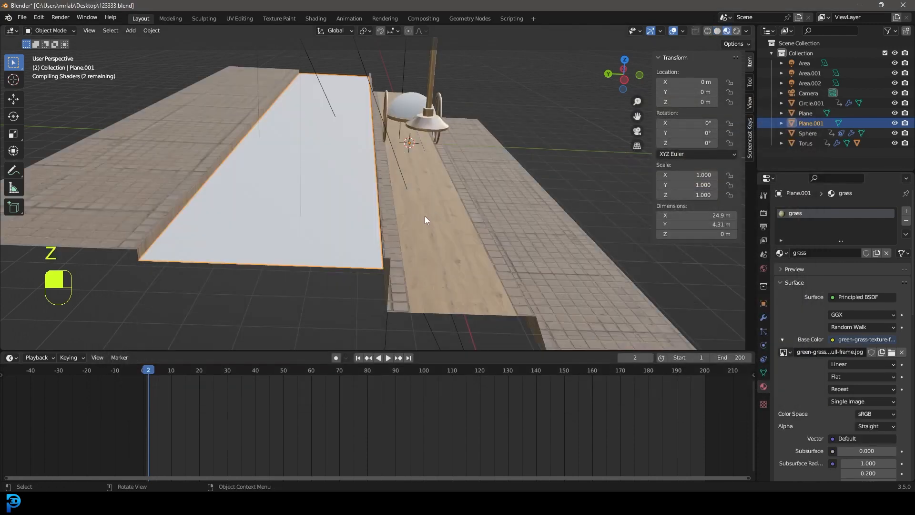
{"action": "middle_click_drag", "start_coordinate": [324, 147], "coordinate": [294, 157]}
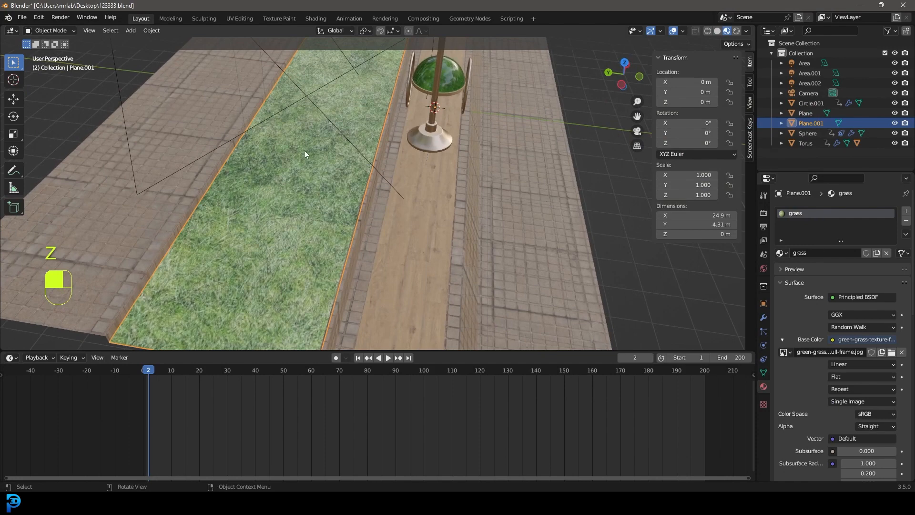
- Add a hair particle system to the grass strip with advanced settings enabled and a hair length of 0.26 m
{"action": "left_click", "coordinate": [764, 330]}
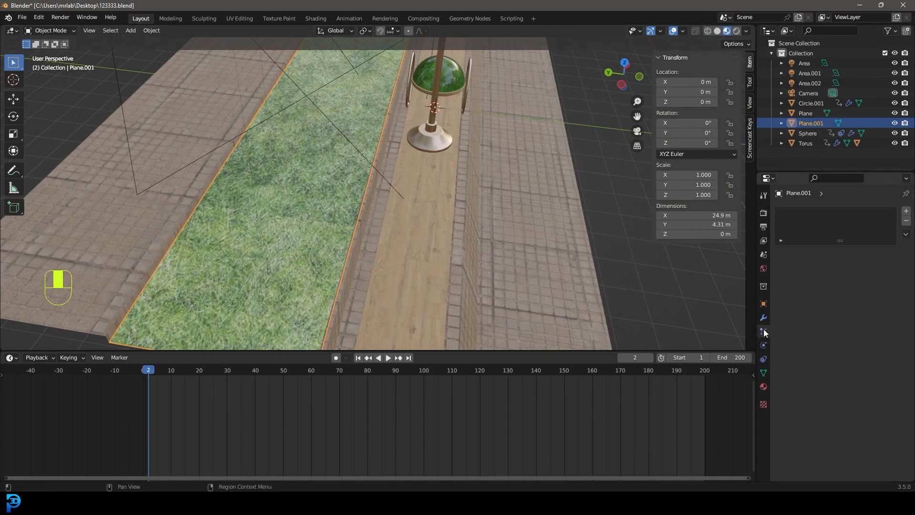
{"action": "left_click", "coordinate": [906, 211]}
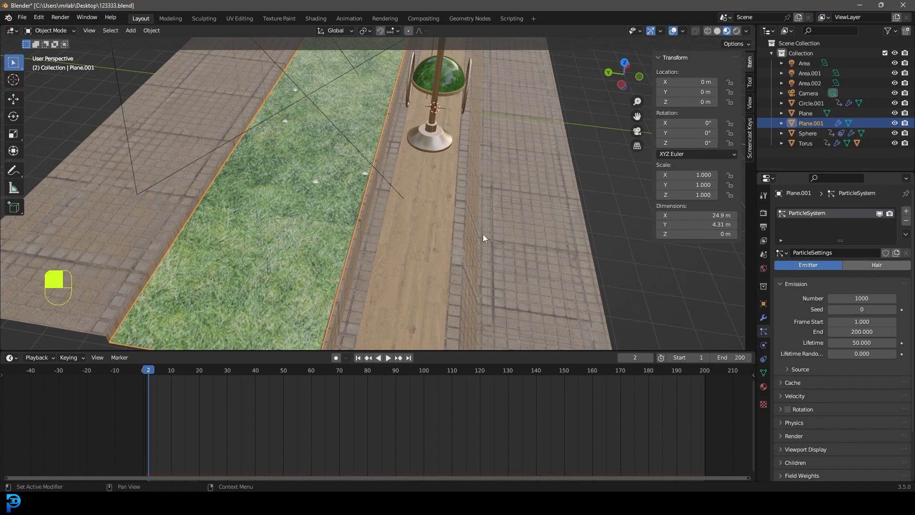
{"action": "left_click", "coordinate": [871, 264]}
{"action": "left_click", "coordinate": [849, 278]}
{"action": "middle_click_drag", "start_coordinate": [457, 246], "coordinate": [451, 224]}
{"action": "left_click_drag", "start_coordinate": [861, 330], "coordinate": [831, 329]}
- Switch the viewport to solid shading and set the grass strip's hair count to 500
{"action": "key", "text": "z"}
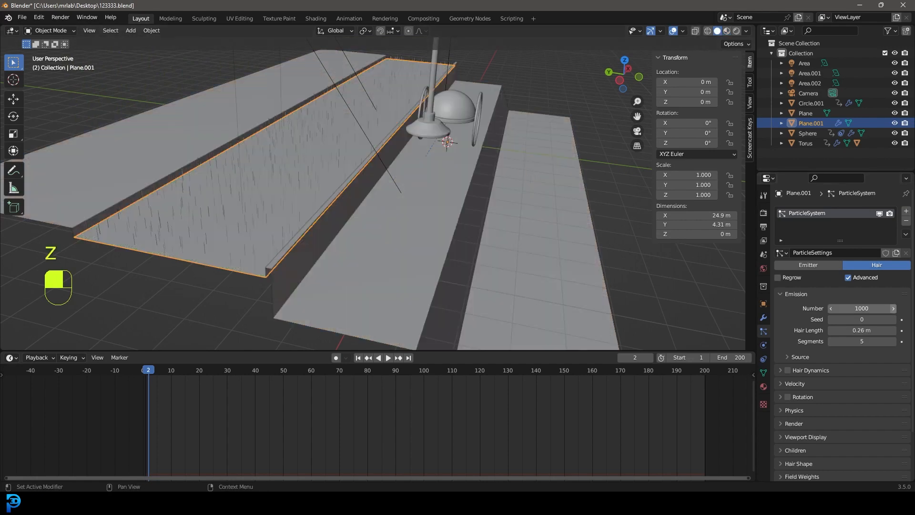
{"action": "left_click", "coordinate": [871, 307]}
{"action": "type", "text": "500"}
{"action": "key", "text": "Return"}
- Enable interpolated children for the grass strip's hair particles
{"action": "scroll", "coordinate": [800, 422], "scroll_direction": "down", "scroll_amount": 1}
{"action": "left_click", "coordinate": [802, 427]}
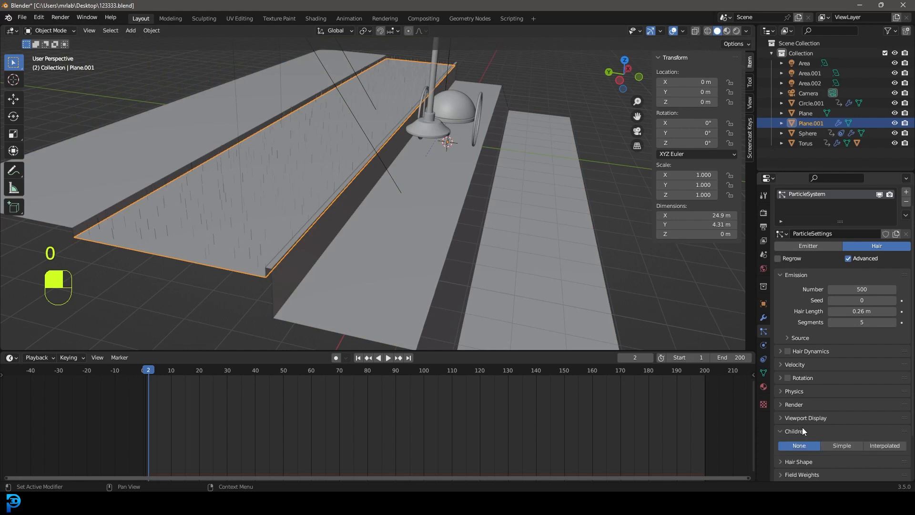
{"action": "scroll", "coordinate": [810, 421], "scroll_direction": "down", "scroll_amount": 3}
{"action": "left_click", "coordinate": [886, 390]}
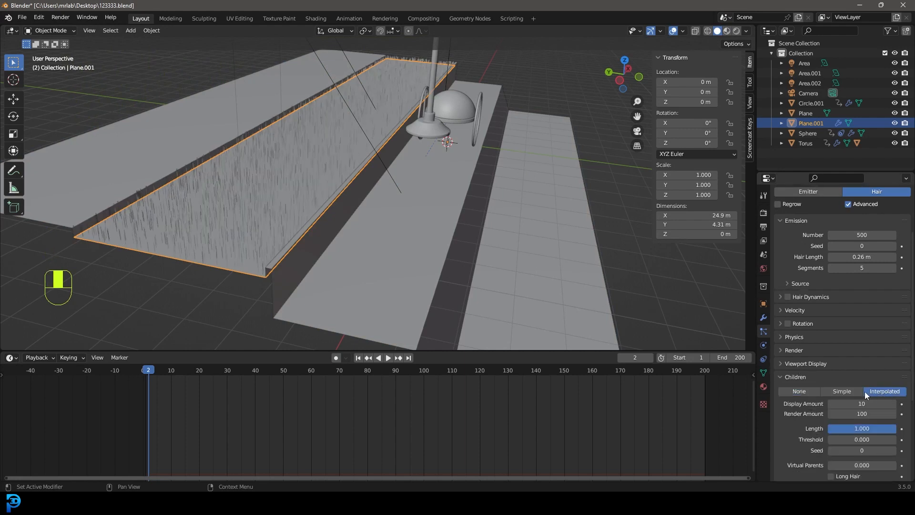
- Set the child hairs' roughness to 0.145 uniform and 0.051 endpoint, and save the file
{"action": "scroll", "coordinate": [853, 378], "scroll_direction": "down", "scroll_amount": 6}
{"action": "left_click", "coordinate": [786, 402]}
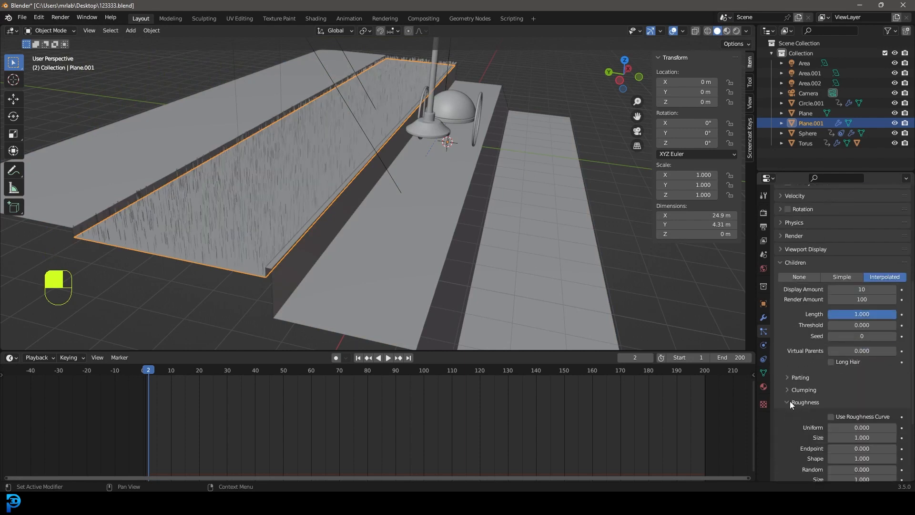
{"action": "scroll", "coordinate": [805, 398], "scroll_direction": "down", "scroll_amount": 5}
{"action": "mouse_move", "coordinate": [844, 336]}
{"action": "left_mouse_down"}
{"action": "mouse_move", "coordinate": [866, 332]}
{"action": "mouse_move", "coordinate": [843, 353]}
{"action": "left_mouse_up"}
{"action": "key", "text": "ctrl+s"}
{"action": "key", "text": "ctrl+s"}
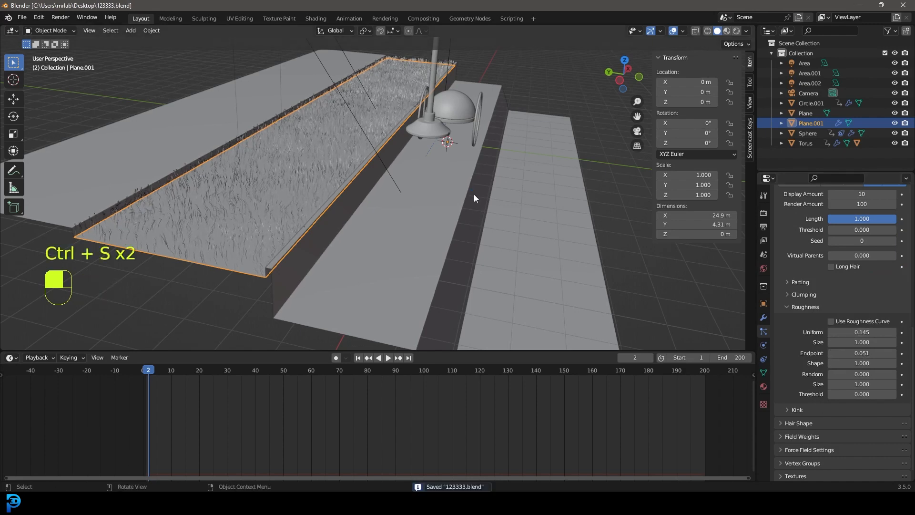
- View the scene through the camera and save the file
{"action": "key", "text": "KP_0"}
{"action": "middle_click_drag", "start_coordinate": [398, 187], "coordinate": [393, 184], "text": "shift"}
{"action": "scroll", "coordinate": [428, 196], "scroll_direction": "up", "scroll_amount": 1}
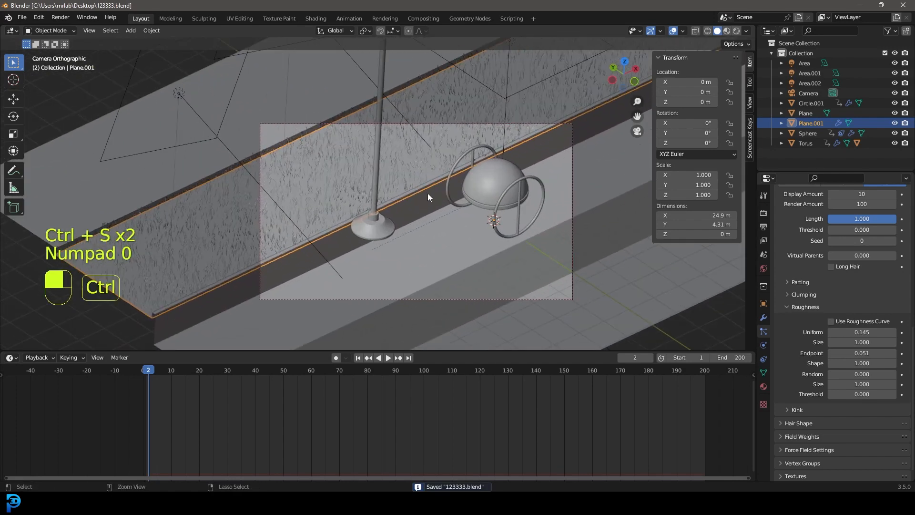
{"action": "key", "text": "ctrl+s"}
{"action": "key", "text": "ctrl+s"}
{"action": "key", "text": "ctrl+s"}
{"action": "scroll", "coordinate": [431, 191], "scroll_direction": "up", "scroll_amount": 1}
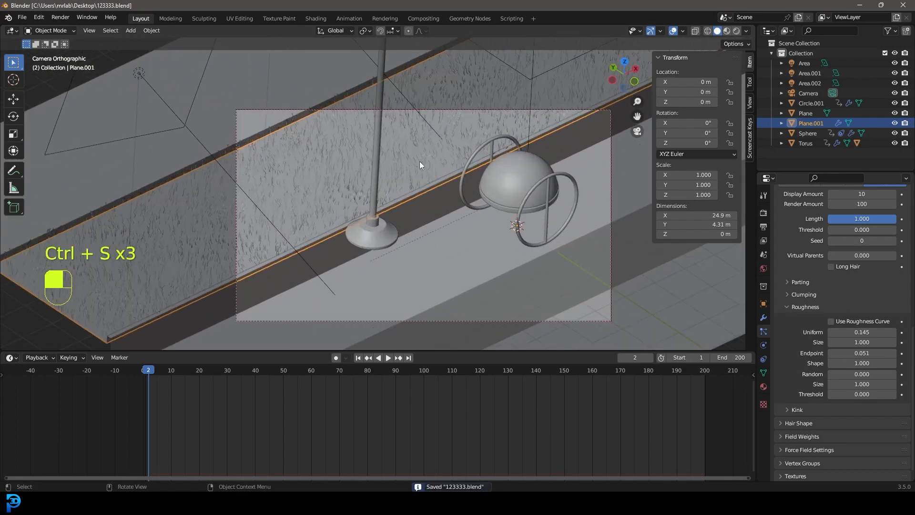
- Enable motion blur in the render settings and save the file
{"action": "left_click", "coordinate": [764, 213]}
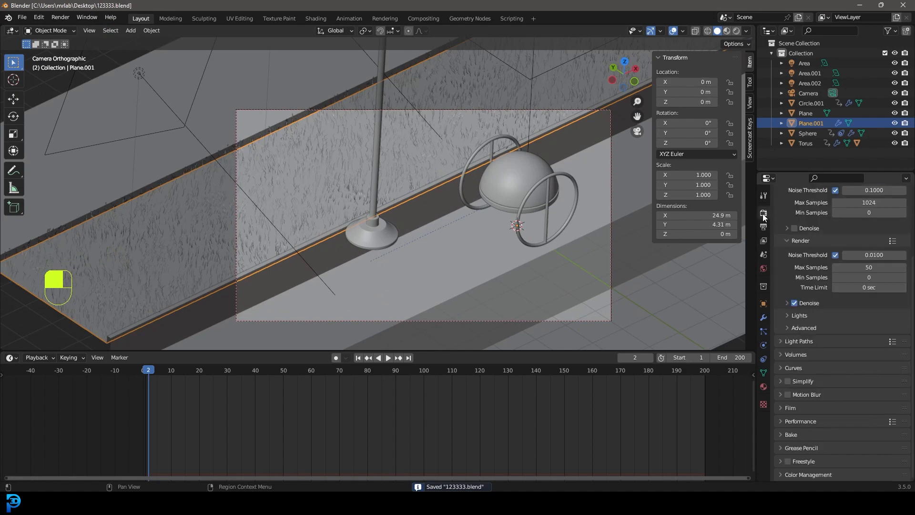
{"action": "left_click", "coordinate": [788, 395]}
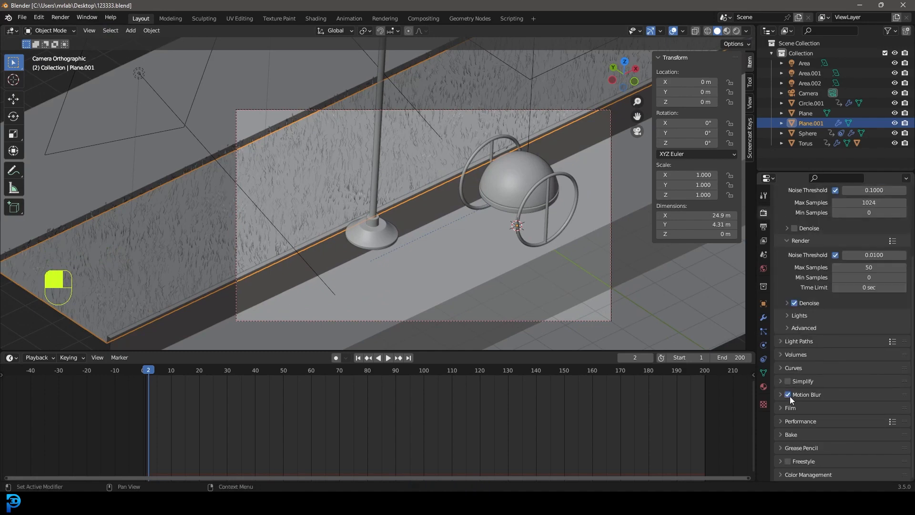
{"action": "key", "text": "ctrl+s"}
{"action": "key", "text": "ctrl+s"}
{"action": "key", "text": "ctrl+s"}
- Render a still image of frame 14, close the render result and save the file
{"action": "left_click_drag", "start_coordinate": [150, 370], "coordinate": [183, 373]}
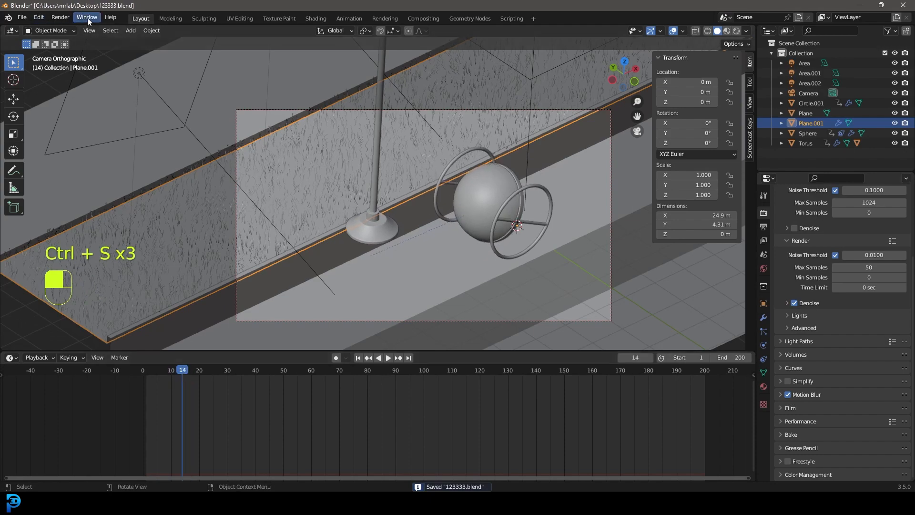
{"action": "left_click", "coordinate": [60, 18]}
{"action": "left_click", "coordinate": [89, 30]}
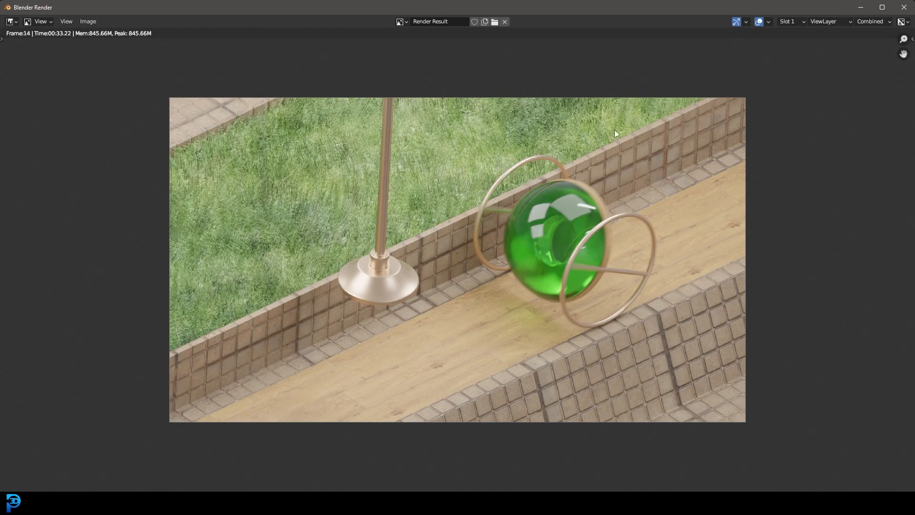
{"action": "left_click", "coordinate": [904, 7]}
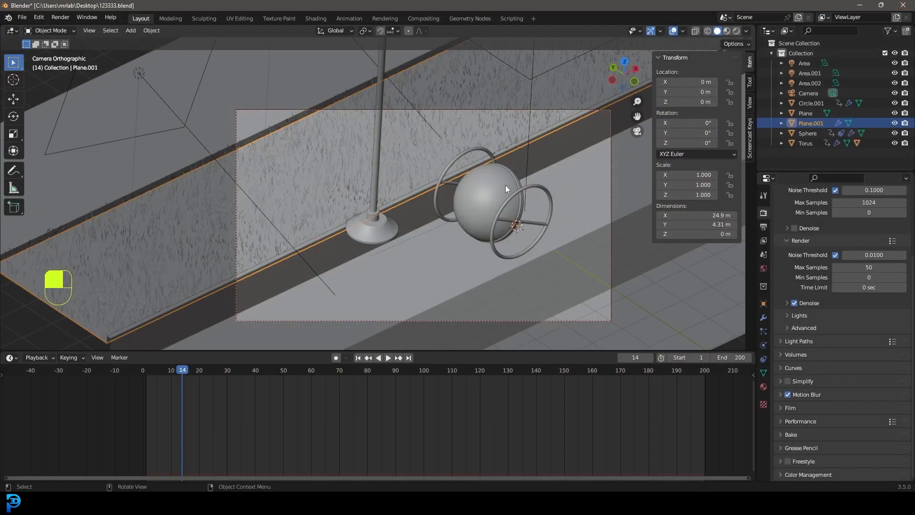
{"action": "key", "text": "ctrl+s"}
{"action": "key", "text": "ctrl+s"}
- Switch to the example scene sal.blend in solid shading and examine its potted plants
{"action": "left_click_drag", "start_coordinate": [914, 93], "coordinate": [448, 69]}
{"action": "left_click", "coordinate": [904, 72]}
{"action": "mouse_move", "coordinate": [522, 243]}
{"action": "middle_mouse_down"}
{"action": "mouse_move", "coordinate": [485, 239]}
{"action": "mouse_move", "coordinate": [507, 234]}
{"action": "middle_mouse_up"}
{"action": "key", "text": "z"}
{"action": "left_click", "coordinate": [591, 237]}
{"action": "mouse_move", "coordinate": [590, 237]}
{"action": "middle_mouse_down"}
{"action": "mouse_move", "coordinate": [458, 204]}
{"action": "mouse_move", "coordinate": [403, 250]}
{"action": "middle_mouse_up"}
{"action": "key", "text": "alt+a"}
{"action": "scroll", "coordinate": [453, 214], "scroll_direction": "down", "scroll_amount": 4}
{"action": "scroll", "coordinate": [381, 259], "scroll_direction": "up", "scroll_amount": 5}
{"action": "left_click", "coordinate": [349, 269]}
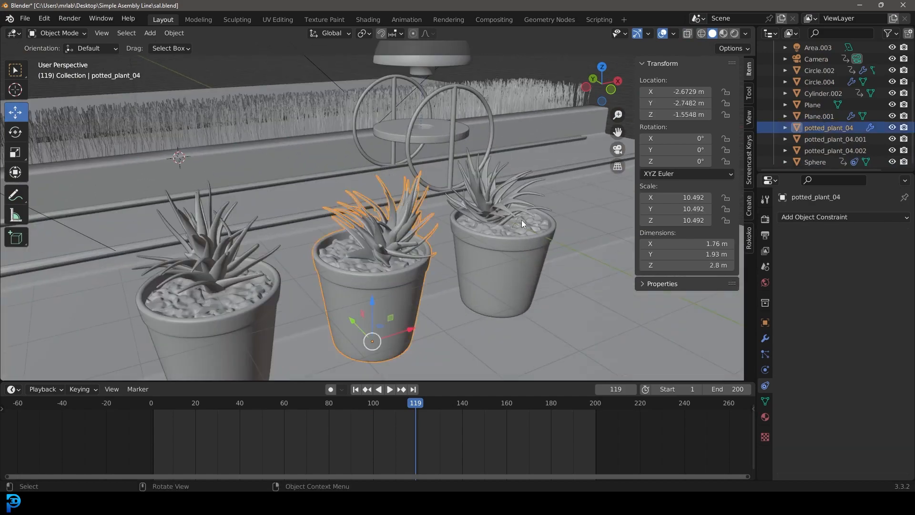
{"action": "left_click", "coordinate": [521, 219]}
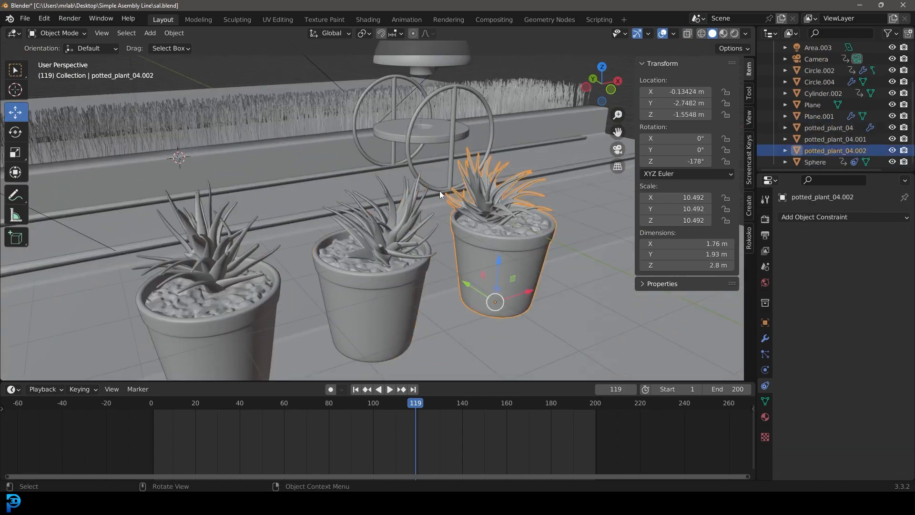
{"action": "middle_click_drag", "start_coordinate": [439, 191], "coordinate": [327, 145]}
- Examine the grass strip in the example scene
{"action": "left_click", "coordinate": [449, 112]}
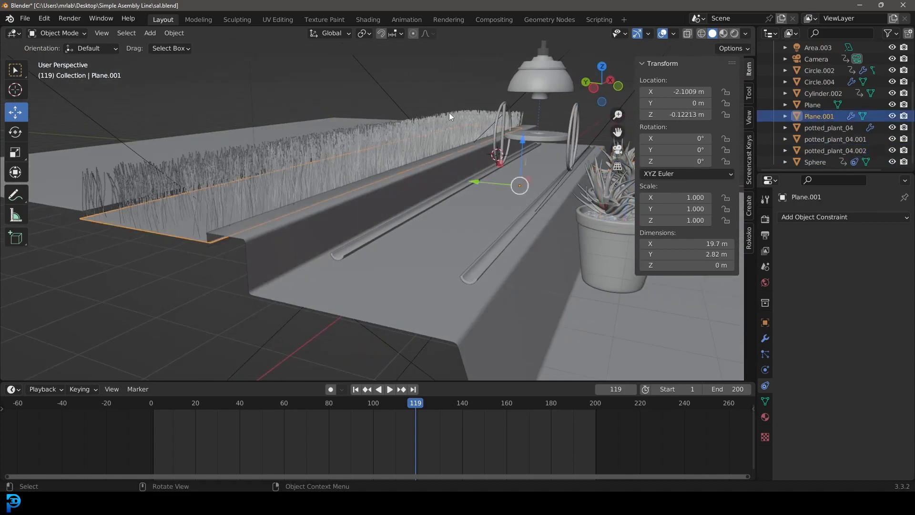
{"action": "middle_click_drag", "start_coordinate": [449, 112], "coordinate": [424, 128]}
{"action": "scroll", "coordinate": [485, 138], "scroll_direction": "down", "scroll_amount": 3}
{"action": "scroll", "coordinate": [485, 138], "scroll_direction": "up", "scroll_amount": 3}
- Examine the two half-round rails on the example scene's track, including their mesh in Edit Mode
{"action": "middle_click_drag", "start_coordinate": [485, 138], "coordinate": [425, 198], "text": "shift"}
{"action": "scroll", "coordinate": [359, 201], "scroll_direction": "up", "scroll_amount": 3}
{"action": "left_click", "coordinate": [386, 164]}
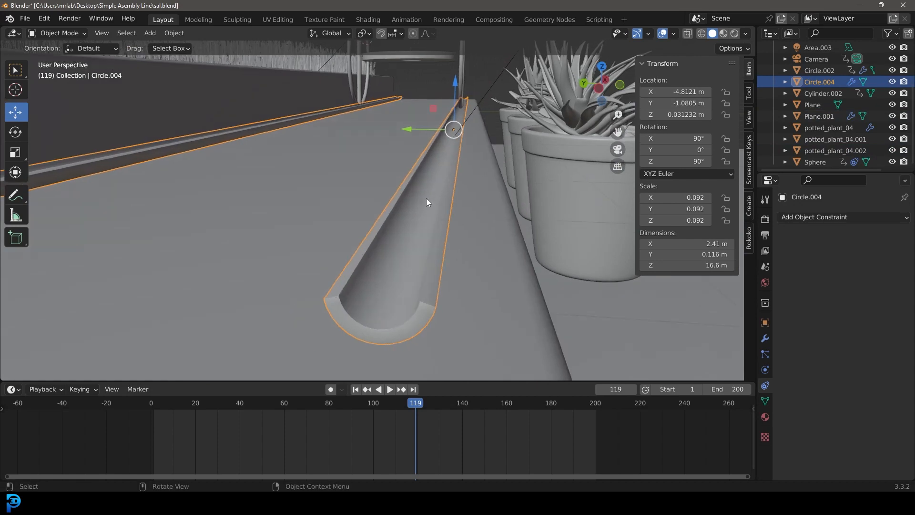
{"action": "key", "text": "Tab"}
{"action": "scroll", "coordinate": [375, 239], "scroll_direction": "down", "scroll_amount": 5}
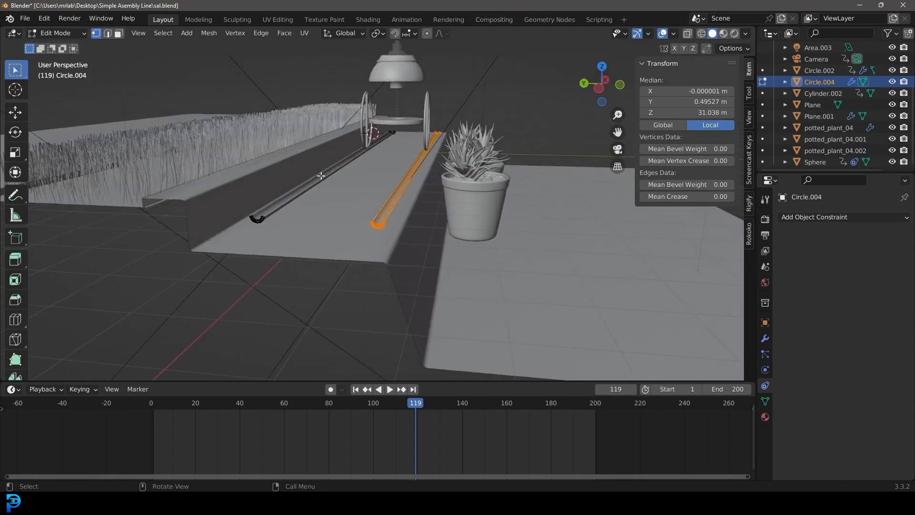
{"action": "scroll", "coordinate": [321, 176], "scroll_direction": "up", "scroll_amount": 8}
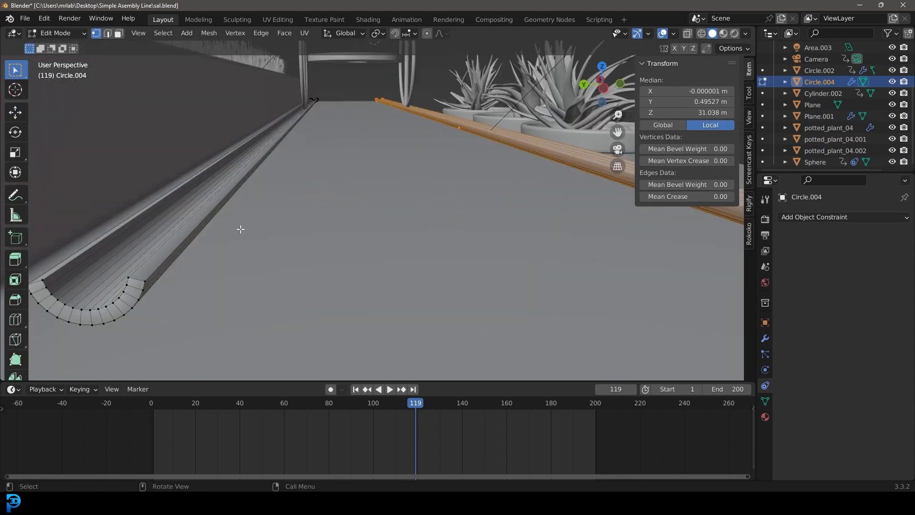
{"action": "scroll", "coordinate": [241, 229], "scroll_direction": "down", "scroll_amount": 1}
{"action": "key", "text": "Tab"}
{"action": "middle_click_drag", "start_coordinate": [445, 129], "coordinate": [397, 140]}
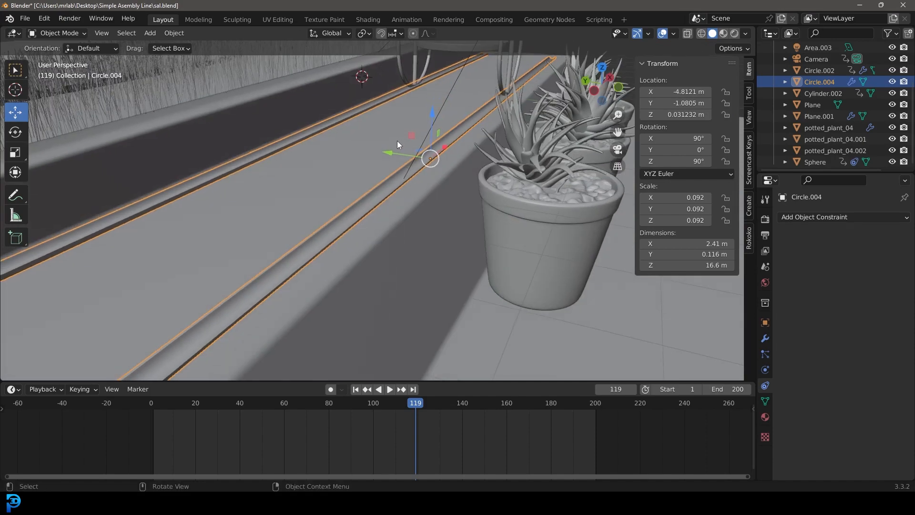
- View the example scene through its camera
{"action": "scroll", "coordinate": [397, 141], "scroll_direction": "down", "scroll_amount": 3}
{"action": "key", "text": "KP_0"}
{"action": "scroll", "coordinate": [397, 141], "scroll_direction": "up", "scroll_amount": 3}
{"action": "key", "text": "z"}
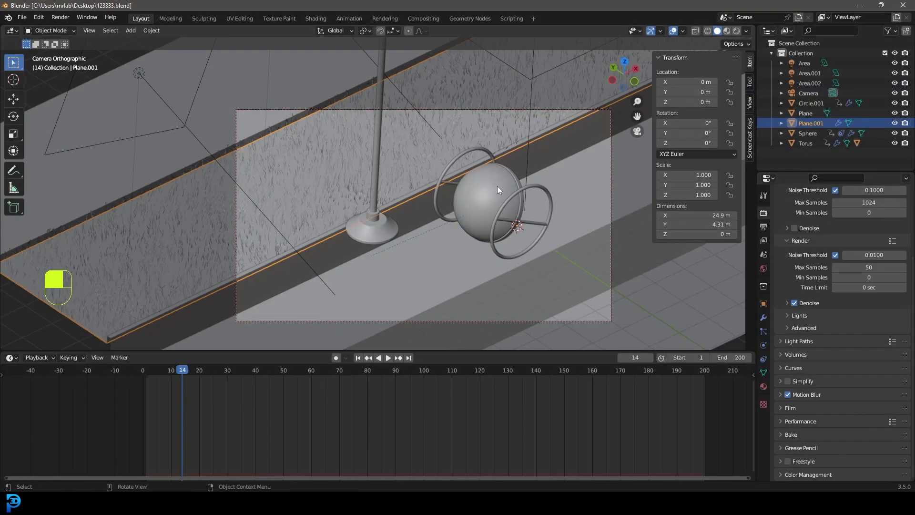
- Return to 123333.blend, check the camera view of the sphere and arm, and save the file
{"action": "scroll", "coordinate": [497, 189], "scroll_direction": "up", "scroll_amount": 2}
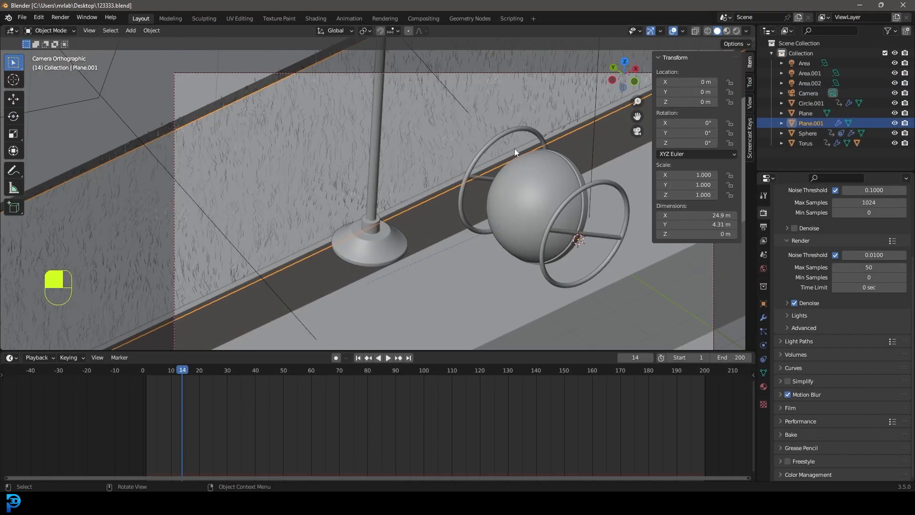
{"action": "scroll", "coordinate": [406, 210], "scroll_direction": "down", "scroll_amount": 3}
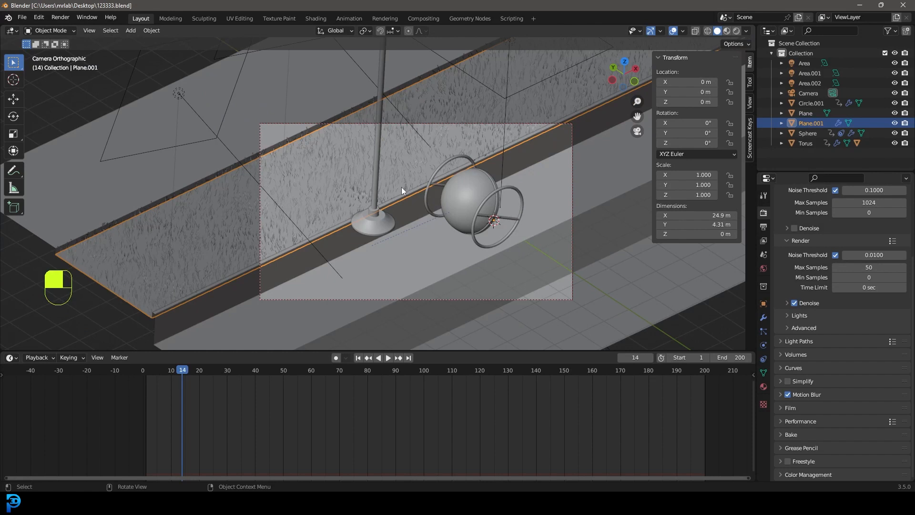
{"action": "scroll", "coordinate": [419, 205], "scroll_direction": "up", "scroll_amount": 3}
{"action": "key", "text": "ctrl+s"}
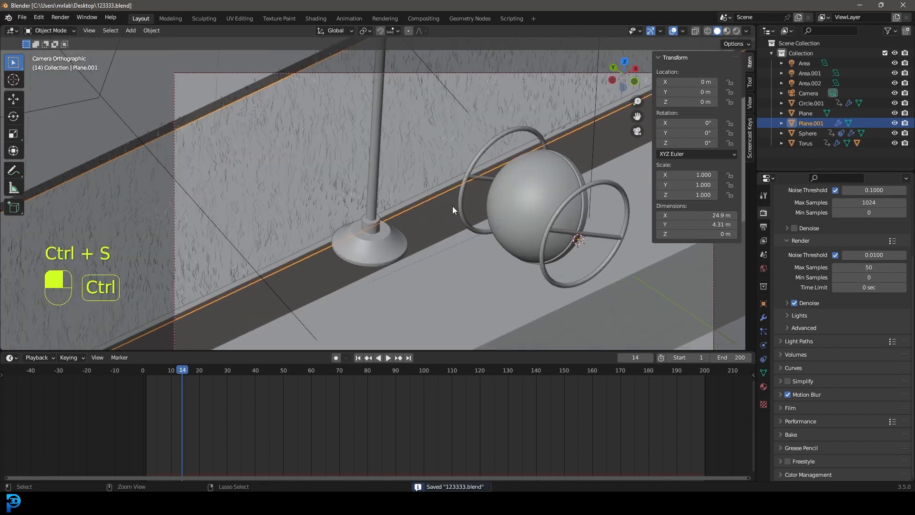